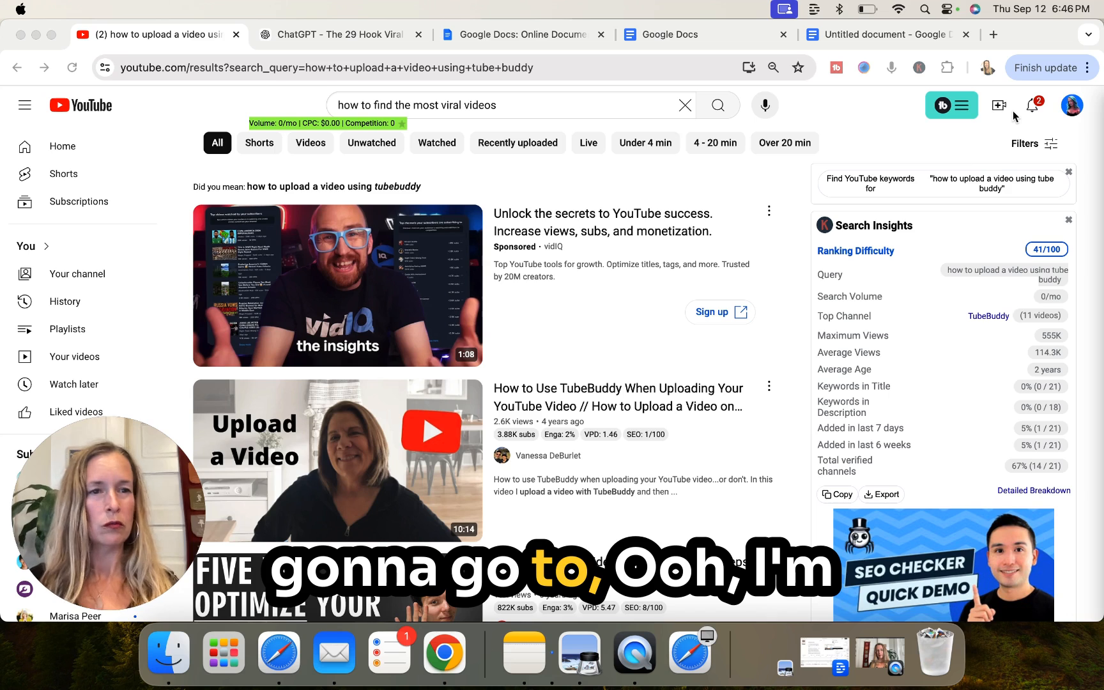
# Open YouTube's upload dialog for a new video.
pyautogui.click(734, 239)
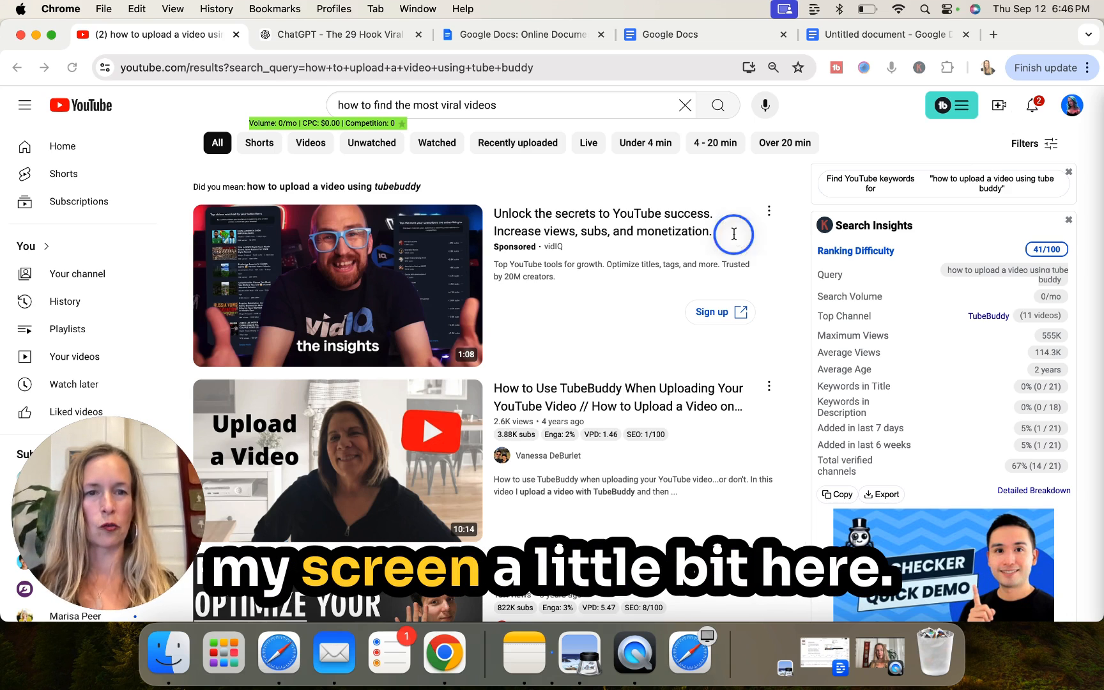
pyautogui.press('super+equal')
pyautogui.press('super+equal')
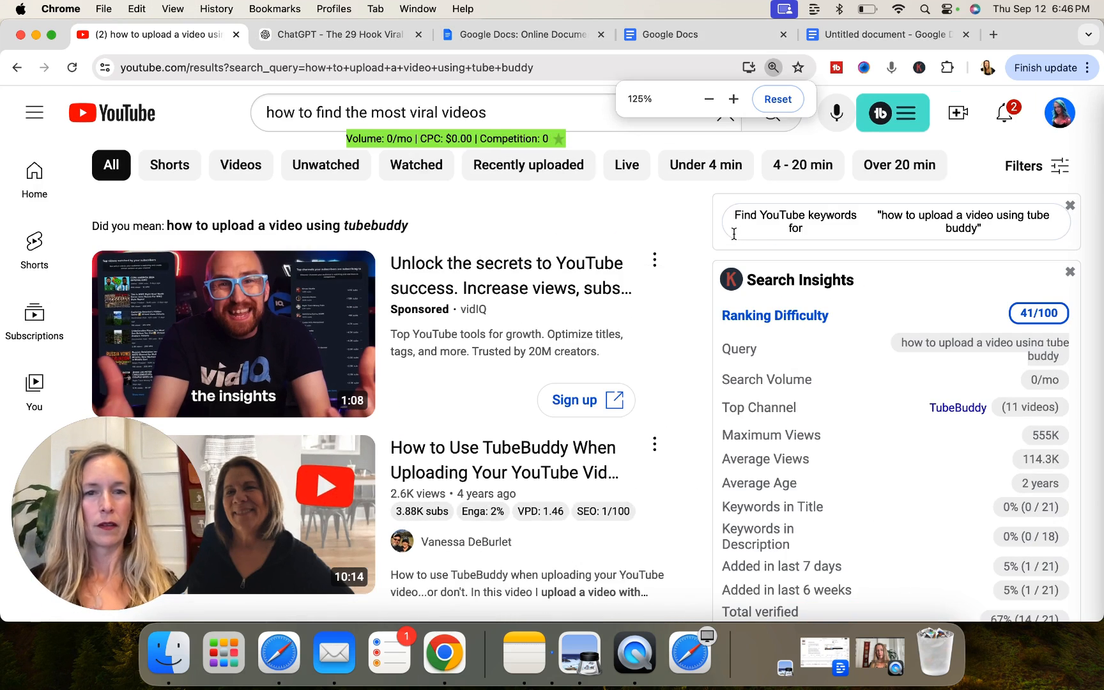
pyautogui.press('super+equal')
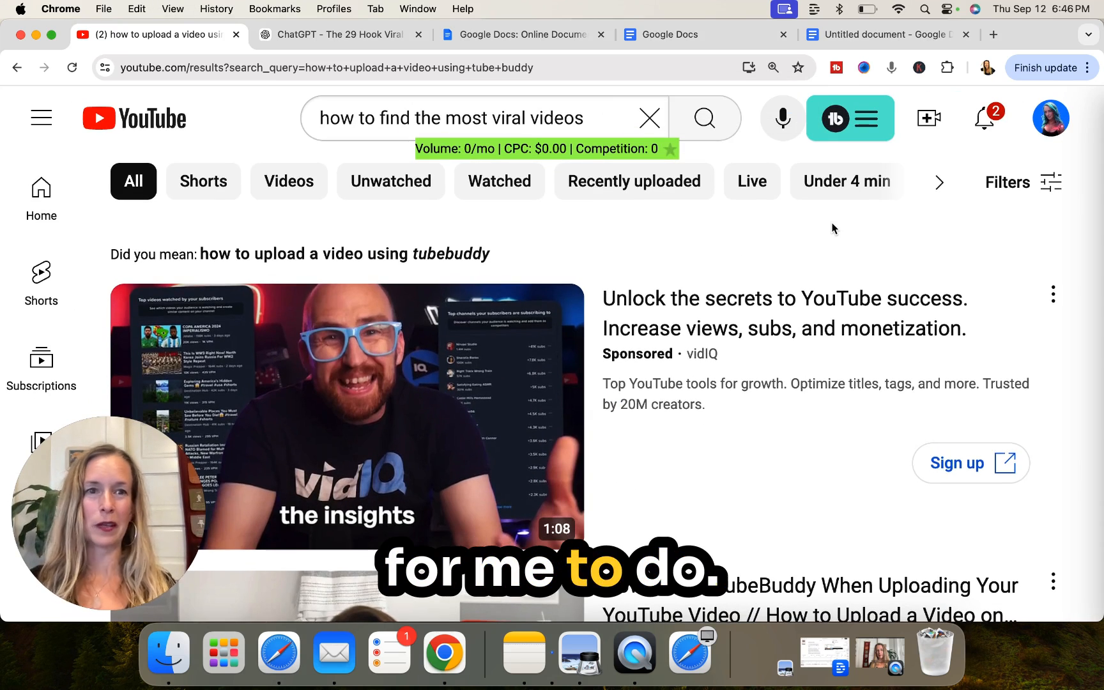
pyautogui.click(925, 120)
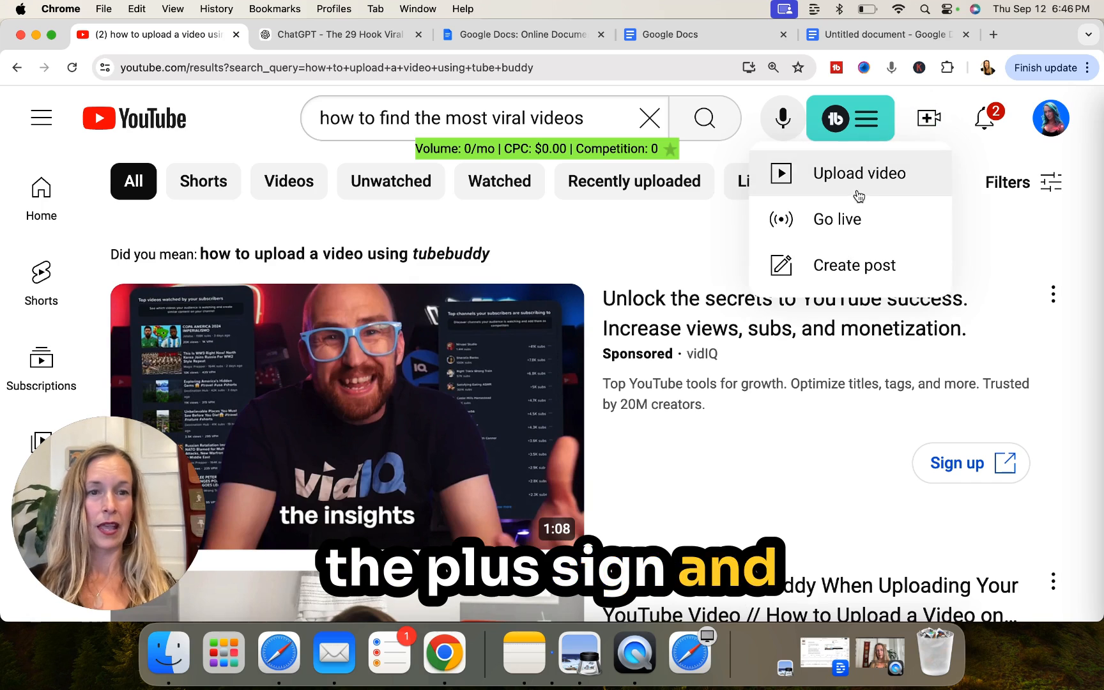
pyautogui.click(866, 179)
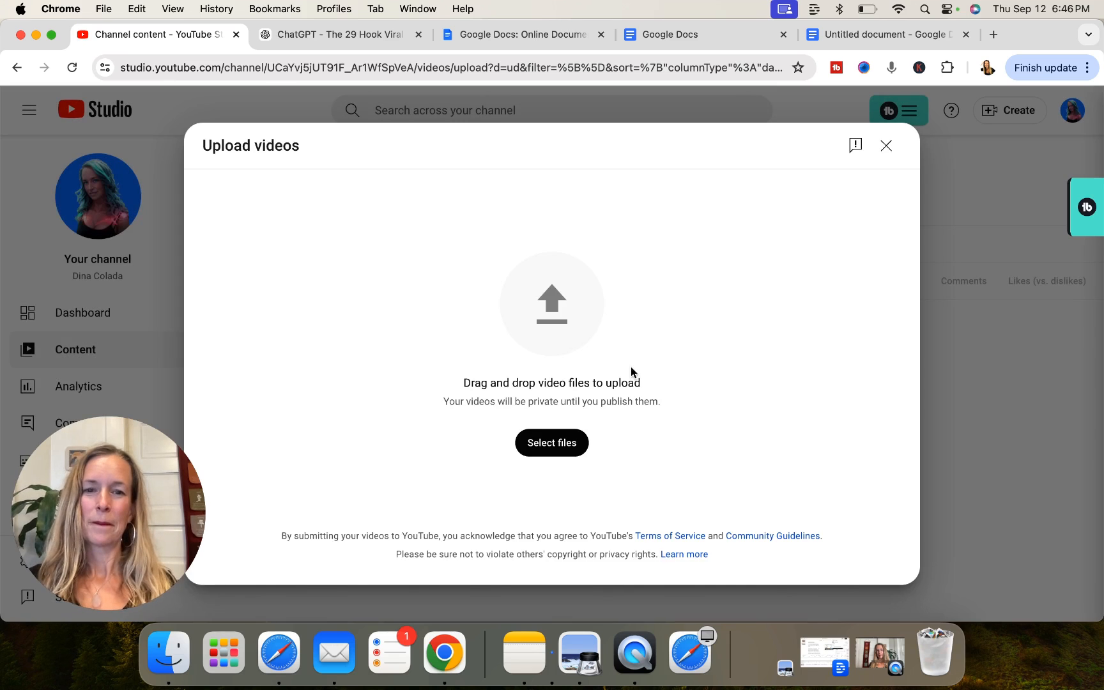
# Upload the file "how to find the most viral videos on youtube.mp4" from the Downloads folder.
pyautogui.click(557, 443)
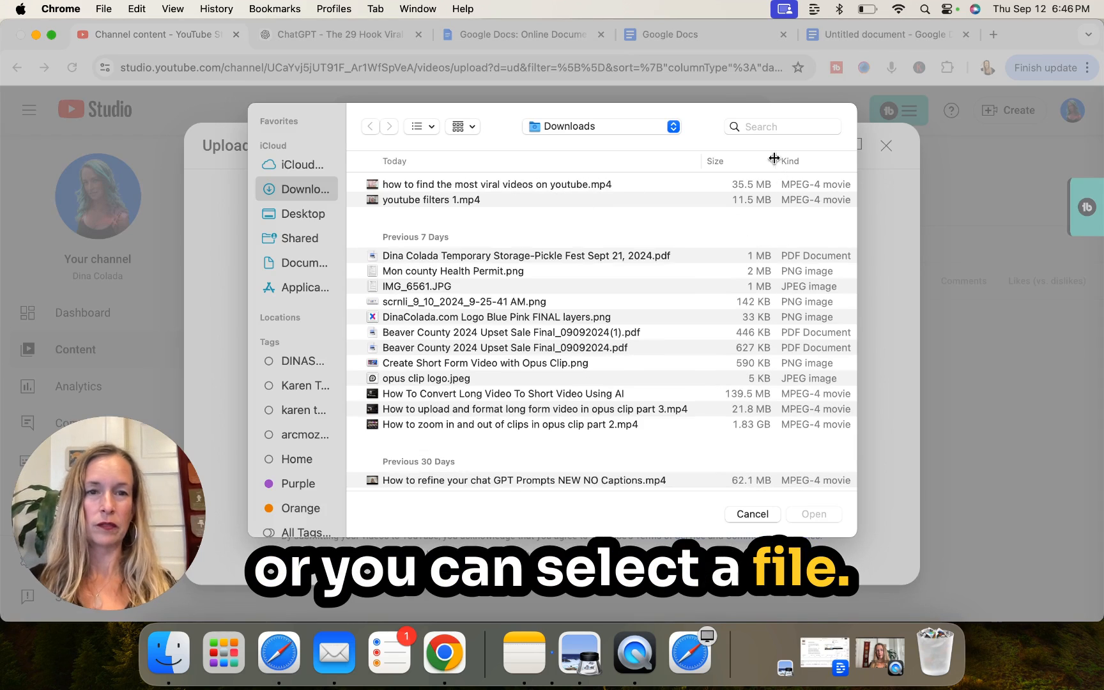
pyautogui.click(771, 126)
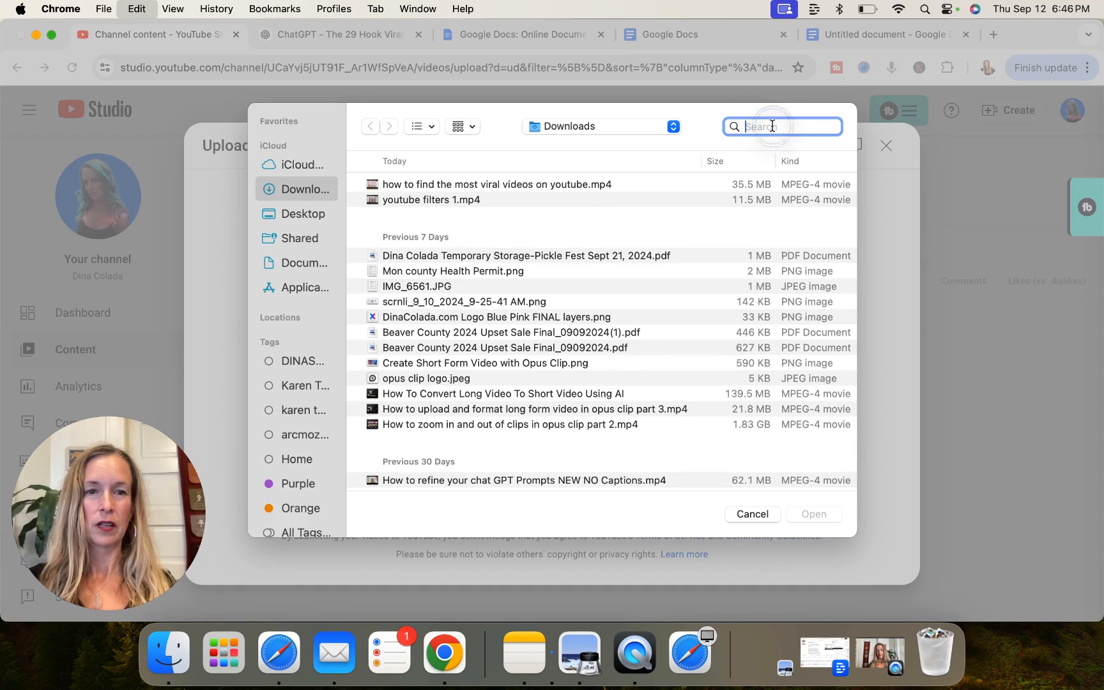
pyautogui.press('super+a')
pyautogui.press('BackSpace')
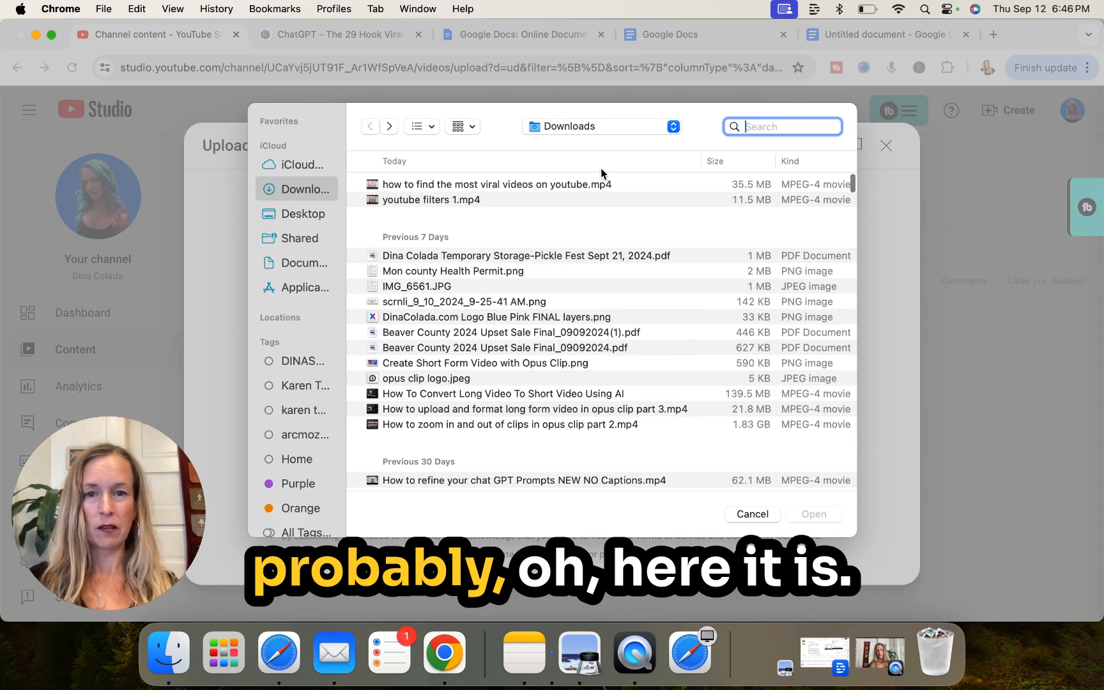
pyautogui.doubleClick(522, 182)
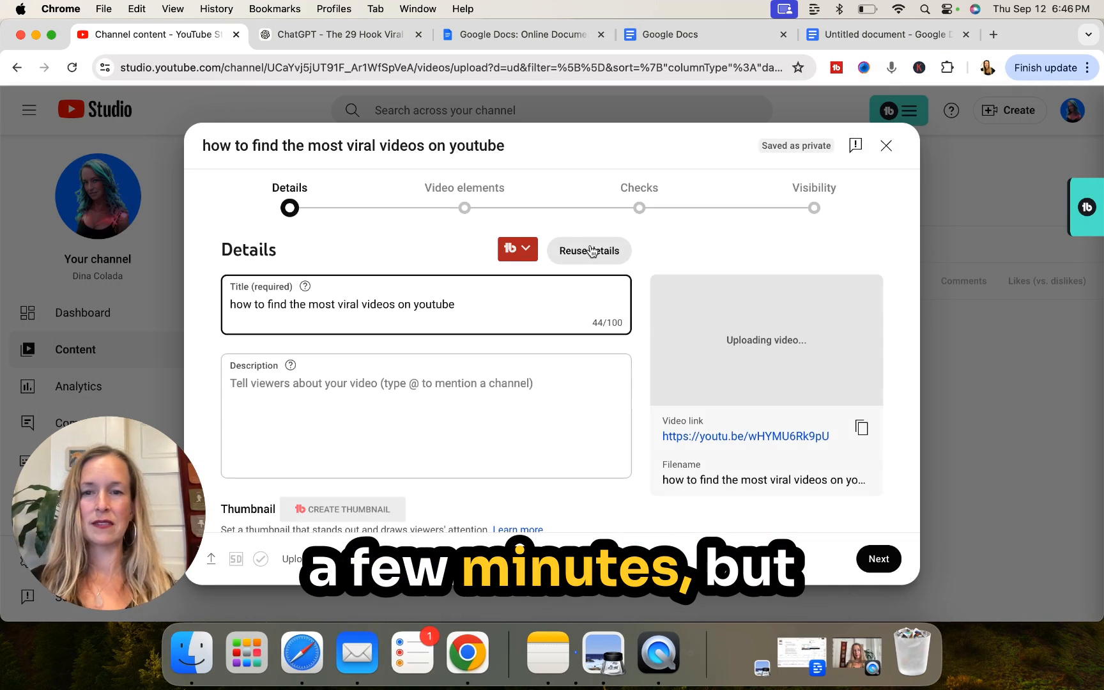
# Copy the full title text from the uploaded video's details.
pyautogui.moveTo(257, 304); pyautogui.dragTo(457, 313)
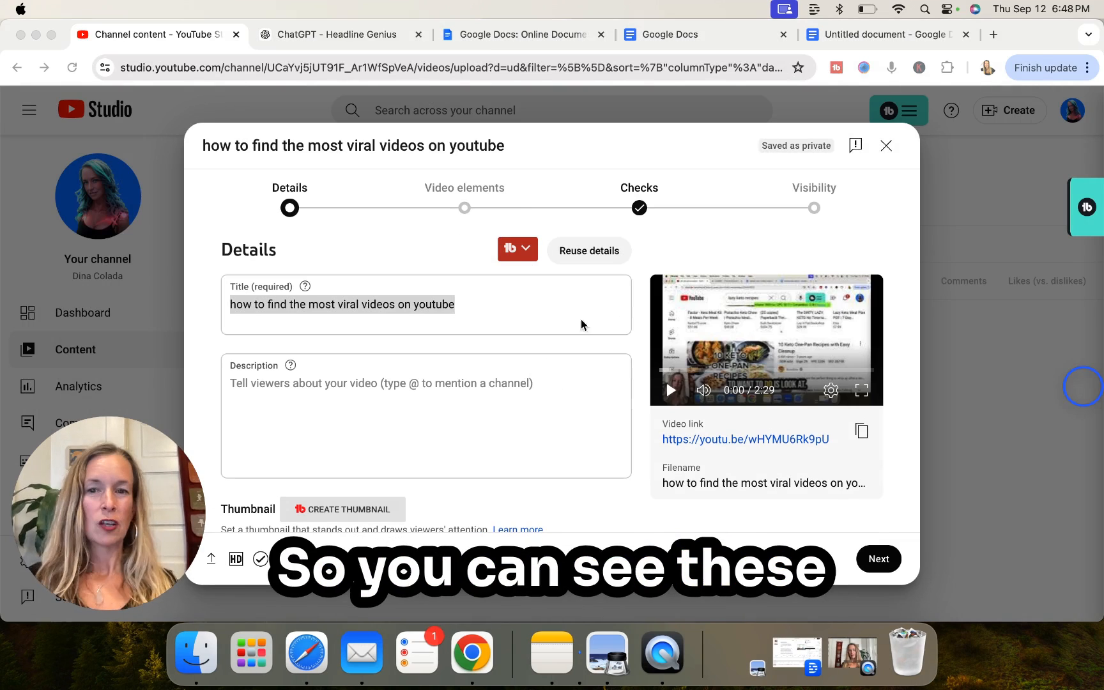
pyautogui.click(467, 304)
pyautogui.moveTo(456, 304); pyautogui.dragTo(216, 303)
pyautogui.press('super+c')
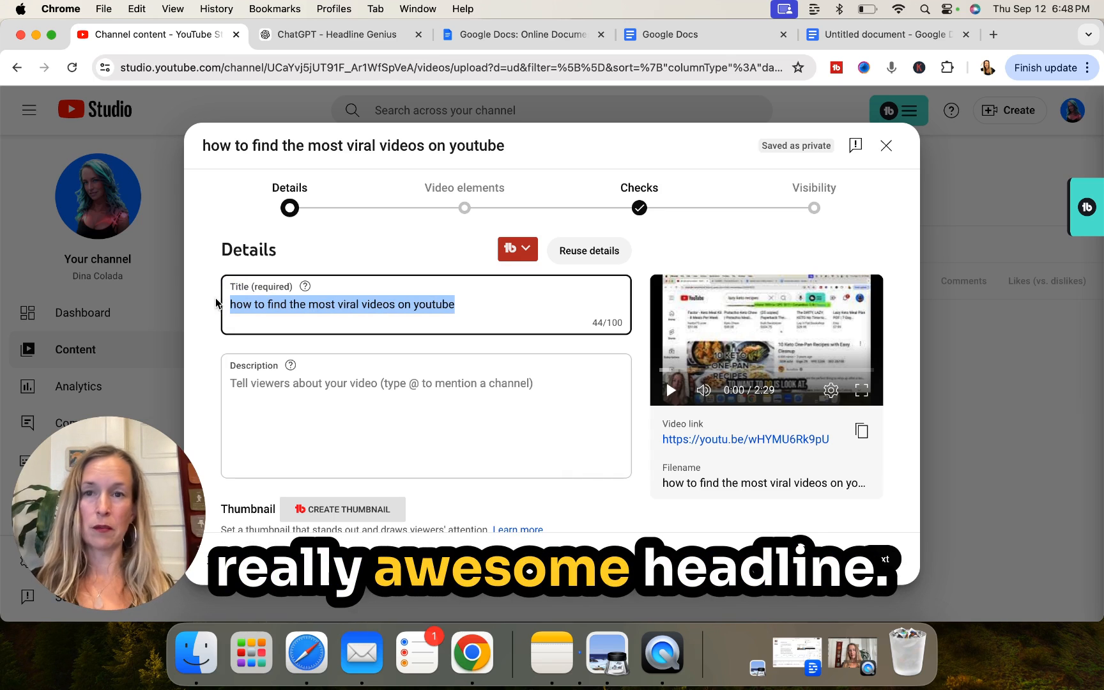
# Switch to ChatGPT's Headline Genius and send "use these keywords specifically for this headline:" followed by the copied title.
pyautogui.click(355, 34)
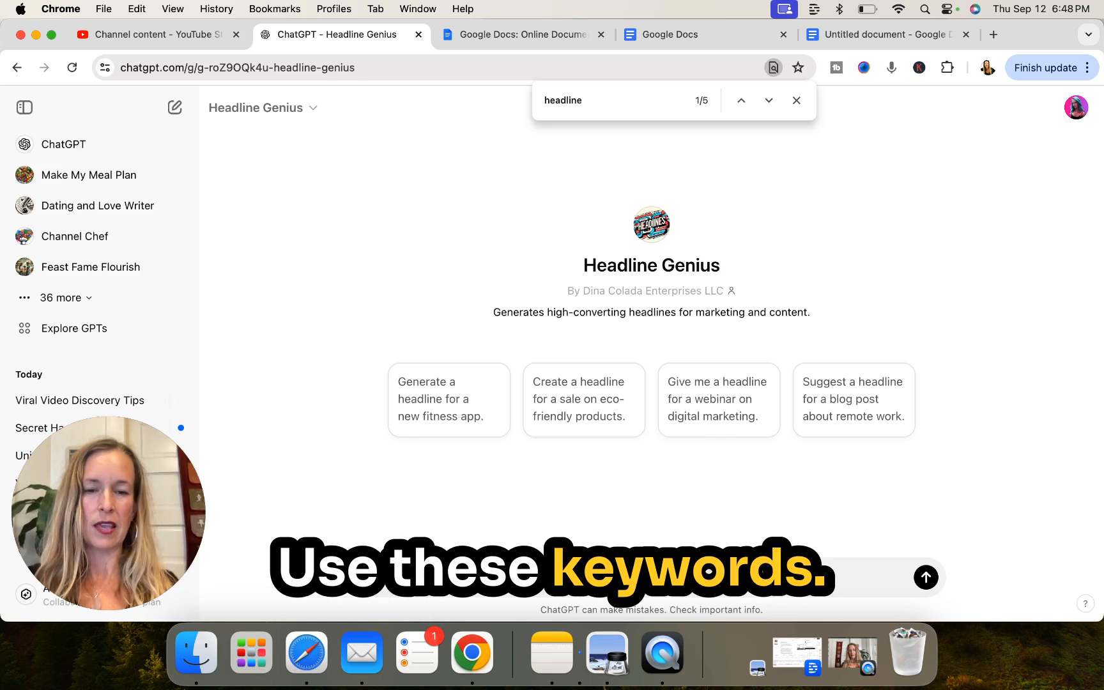
pyautogui.write('d')
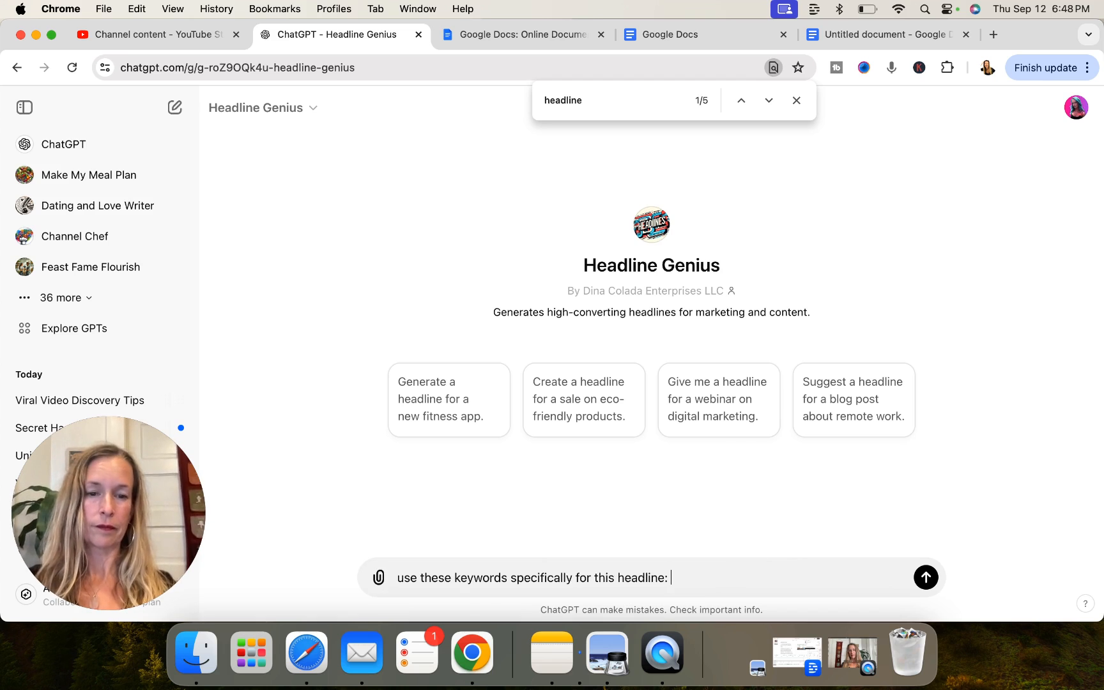
pyautogui.press('super+v')
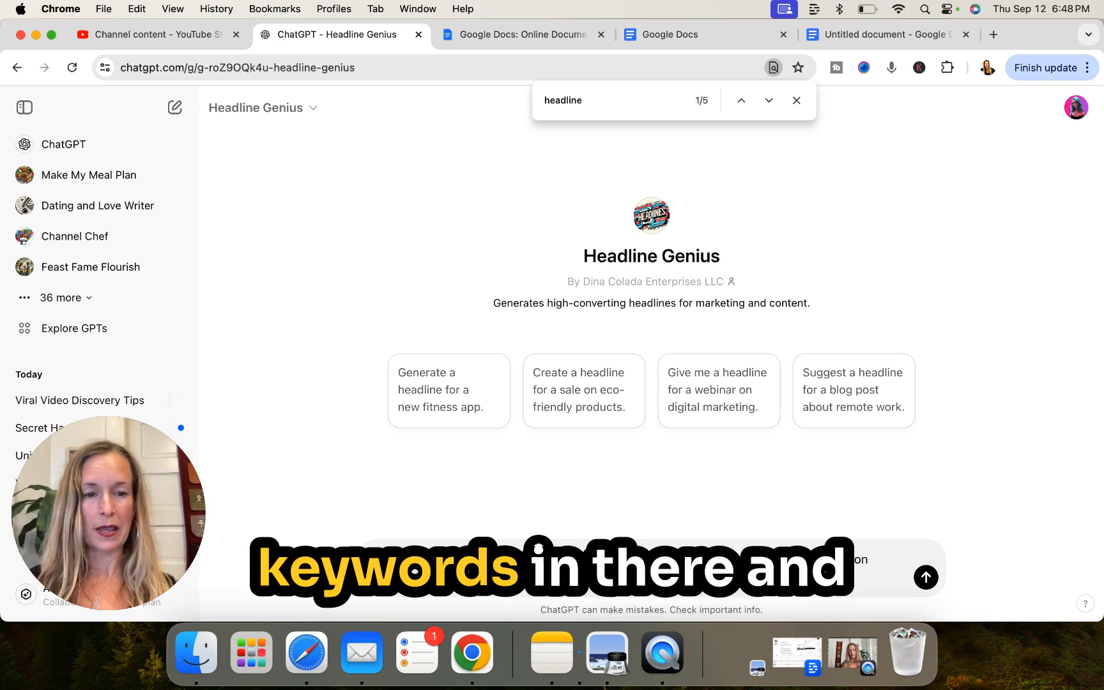
pyautogui.press('Return')
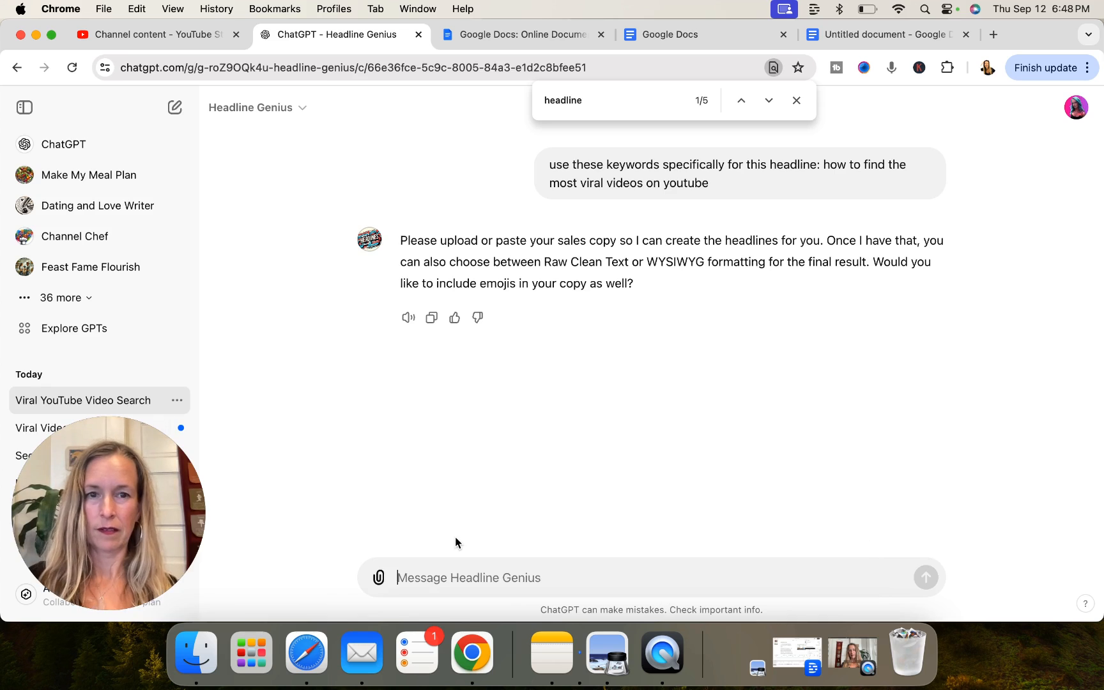
# Reply to Headline Genius with "I just want text and a headline: how to find the most viral videos on youtube".
pyautogui.write('text')
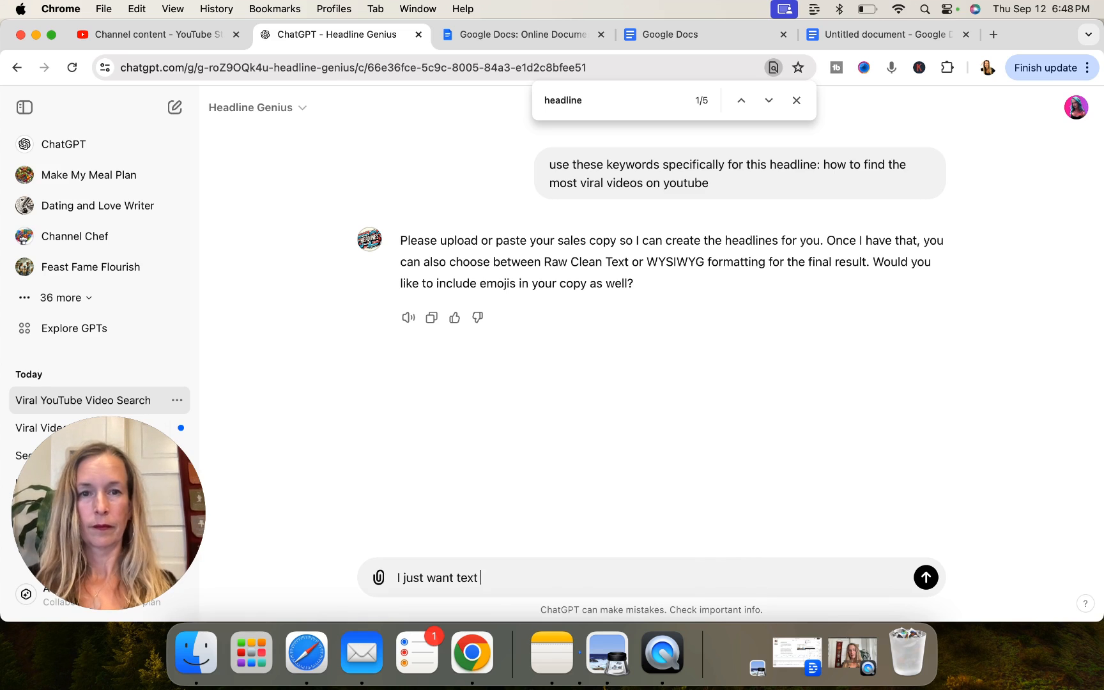
pyautogui.write('and a headline: how to find the most viral videos on youtube')
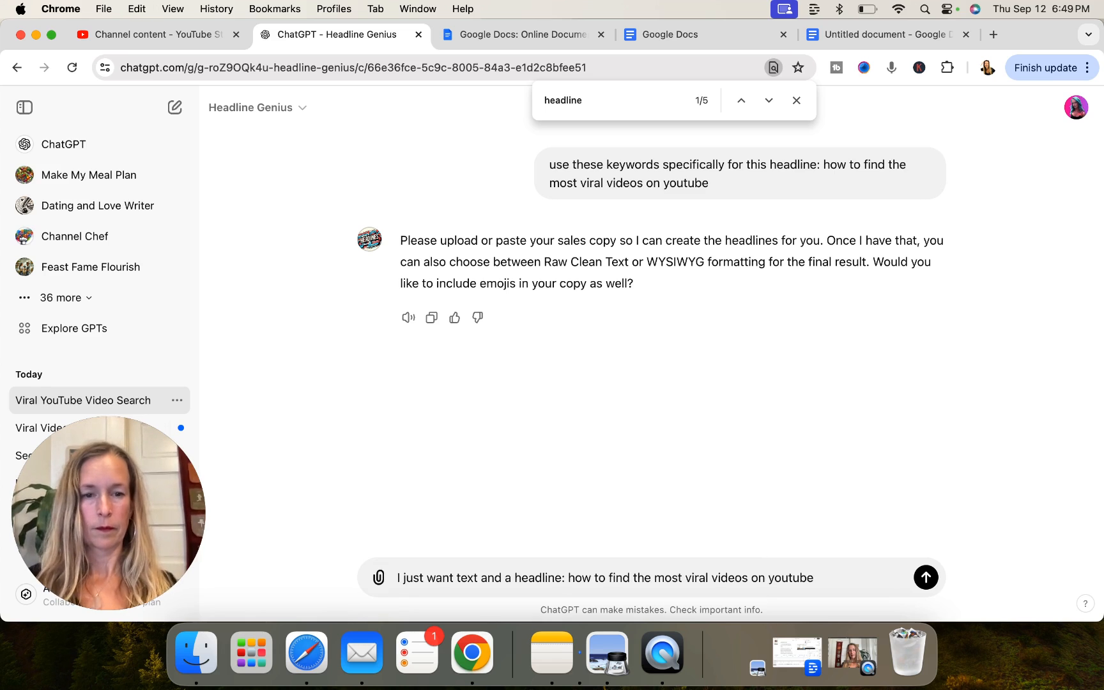
pyautogui.press('Return')
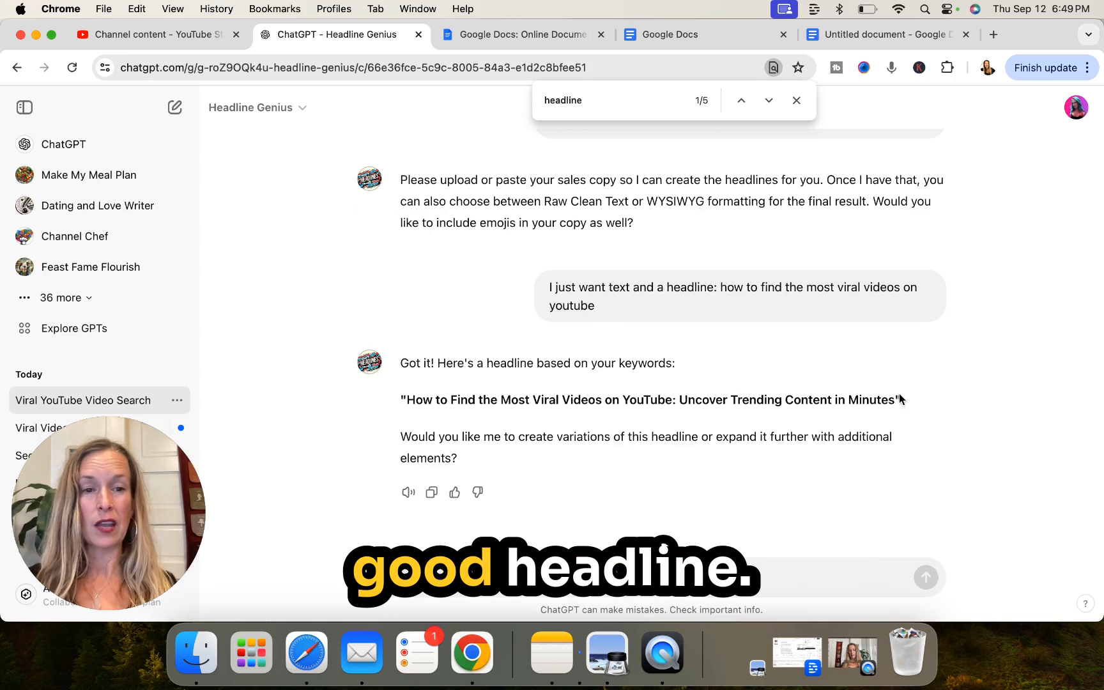
# Request more headline variations with the message "give me 5 more".
pyautogui.click(437, 591)
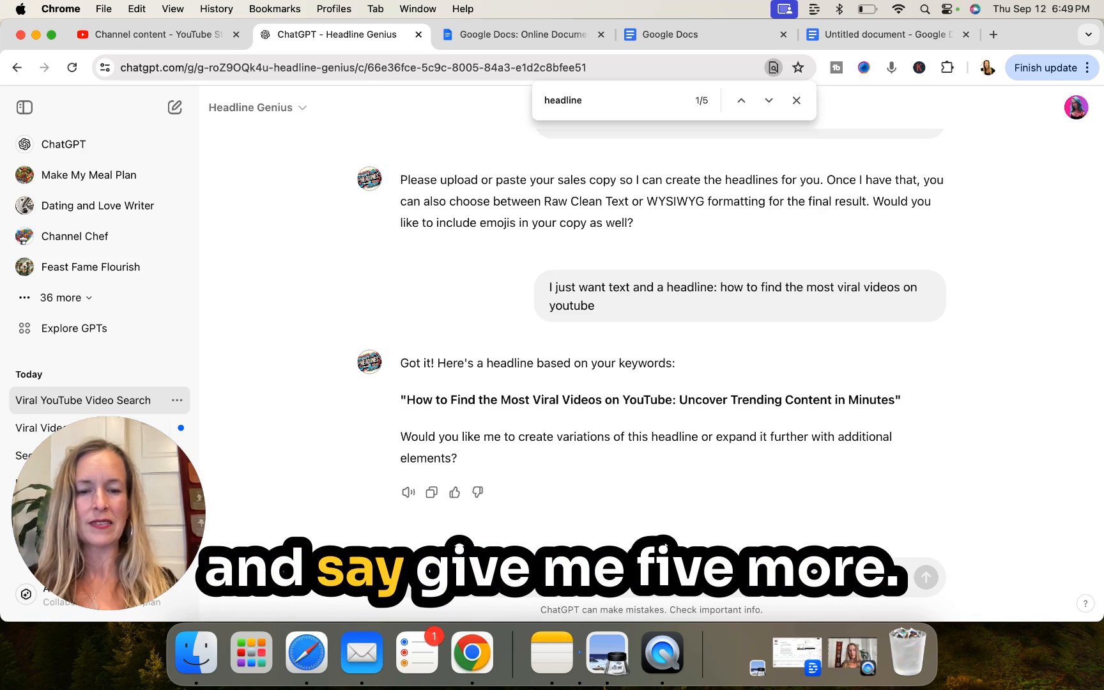
pyautogui.write('give')
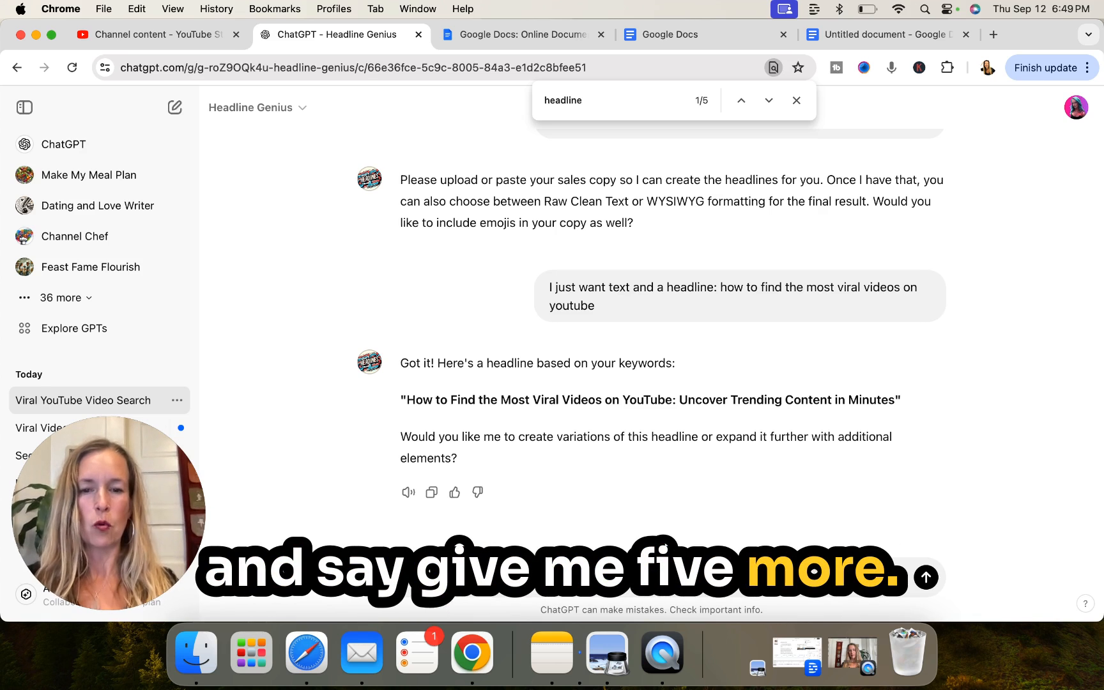
pyautogui.write(' me 5 more')
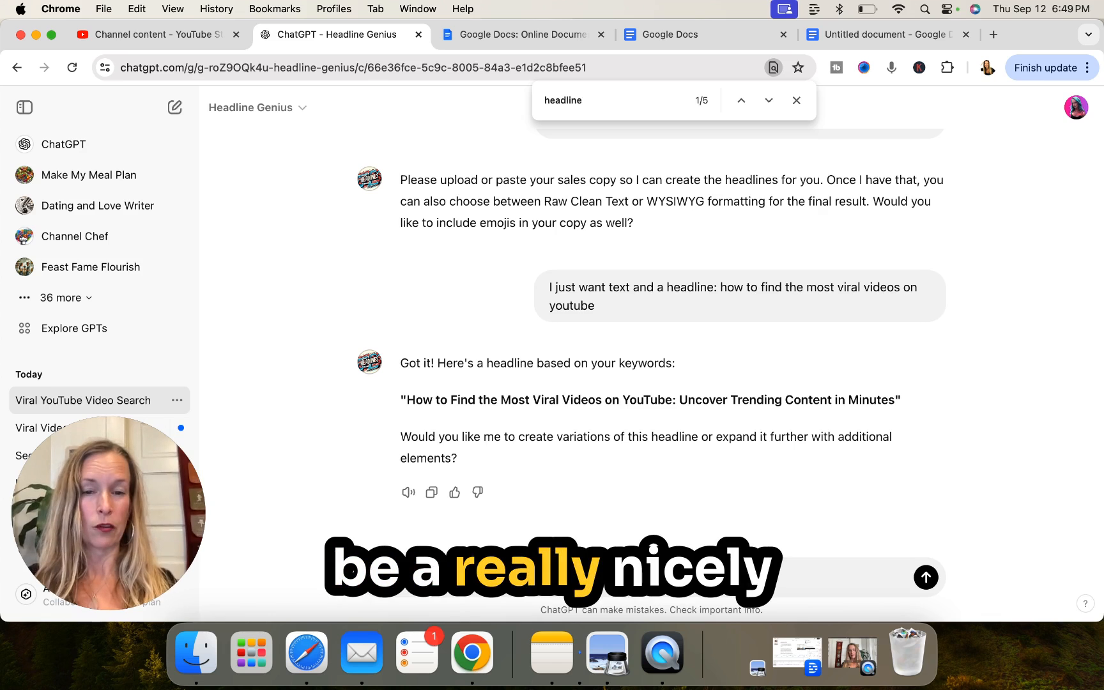
pyautogui.press('Return')
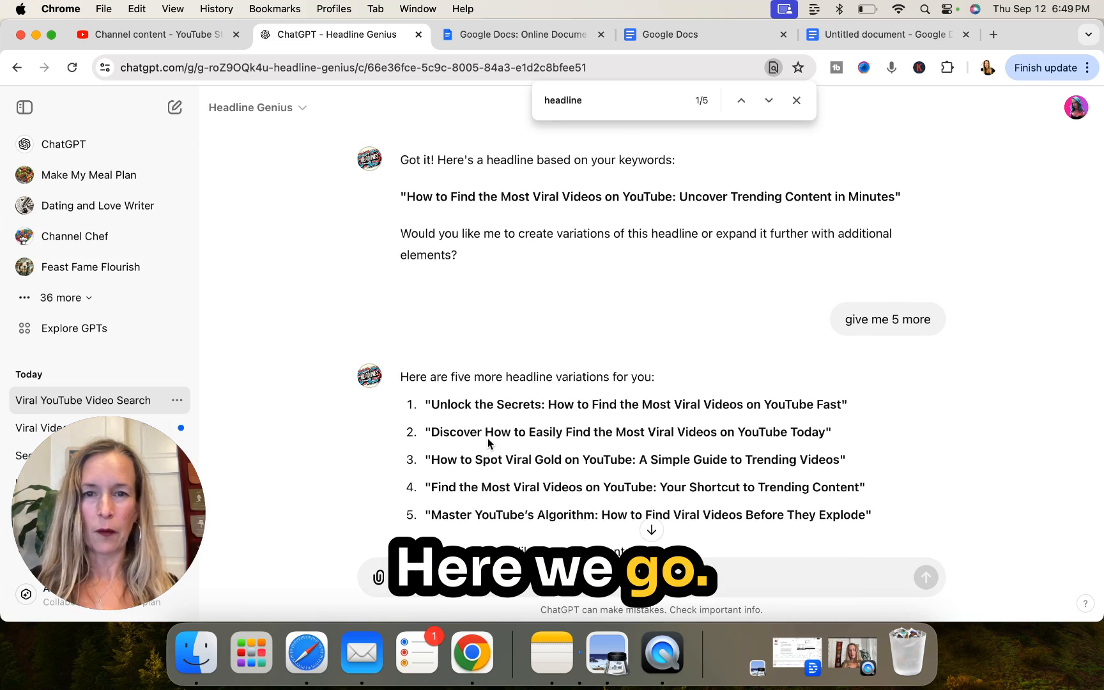
# Compare the first generated headline and the five variations with the original keyword phrase.
pyautogui.scroll(5, 473, 394)
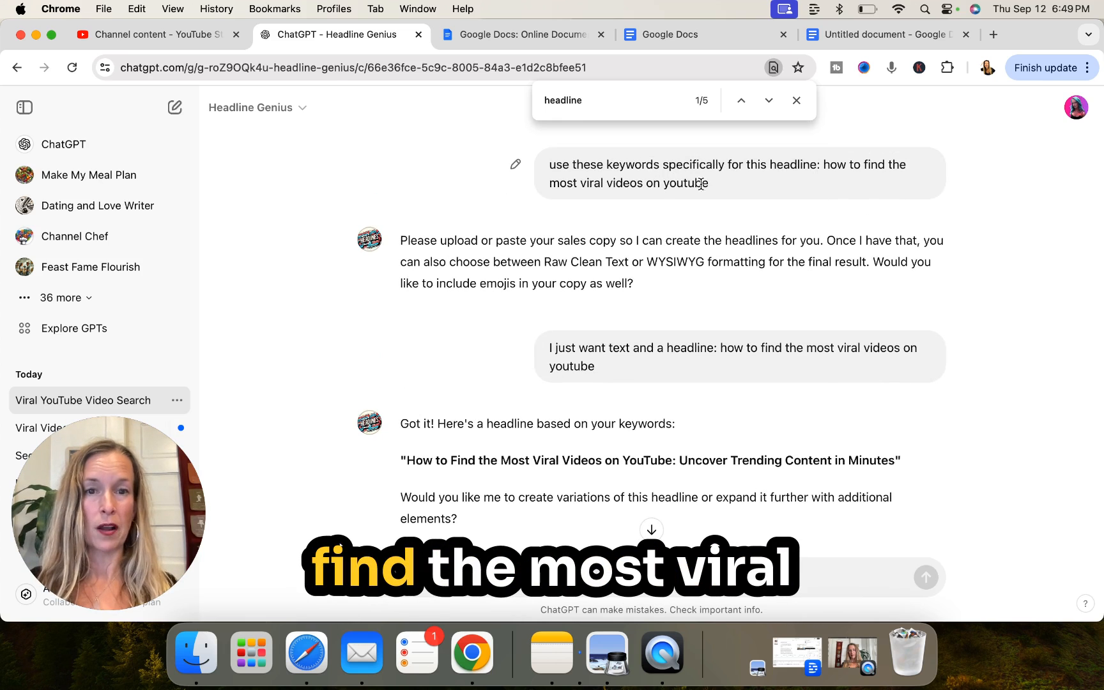
pyautogui.scroll(-3, 690, 311)
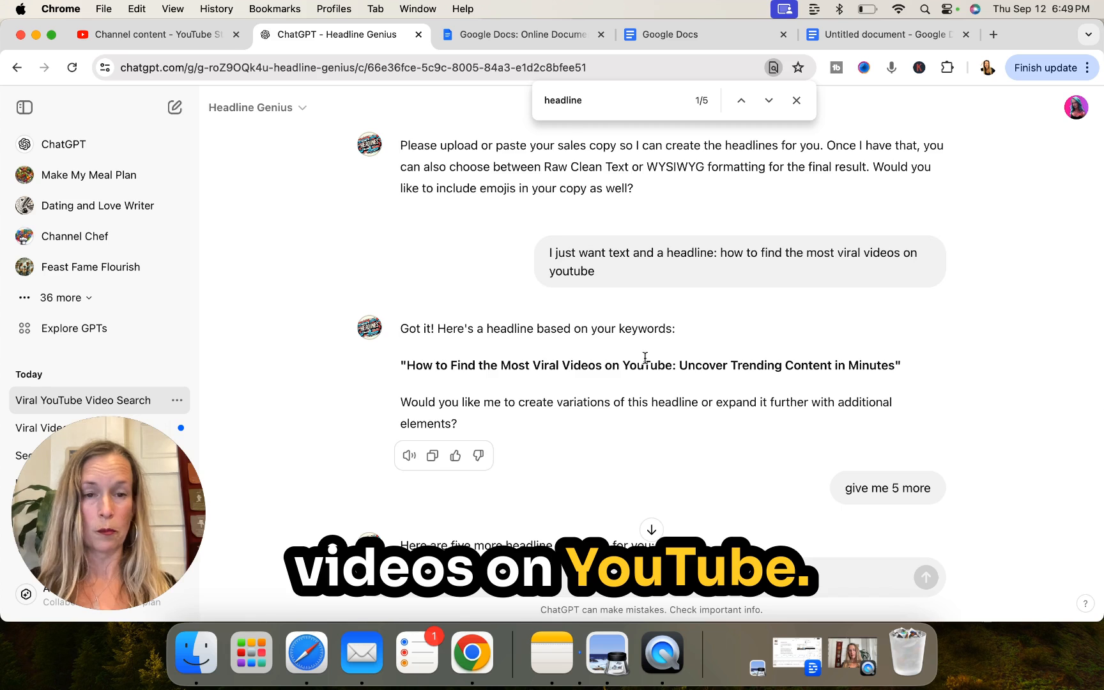
pyautogui.scroll(-5, 645, 357)
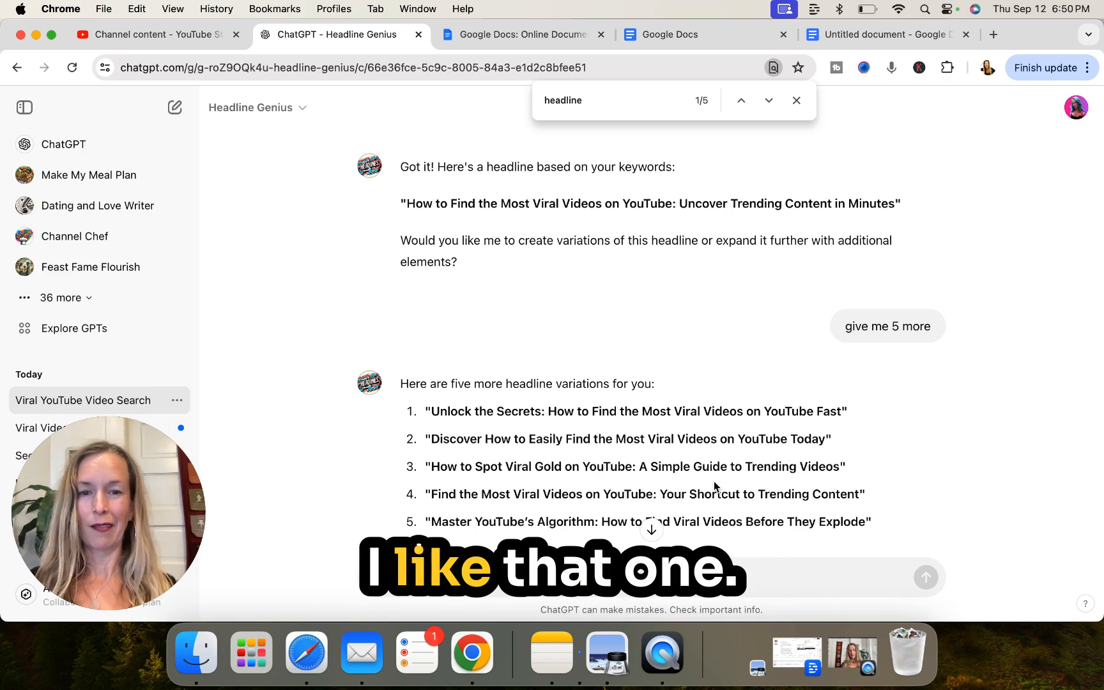
pyautogui.scroll(-2, 555, 452)
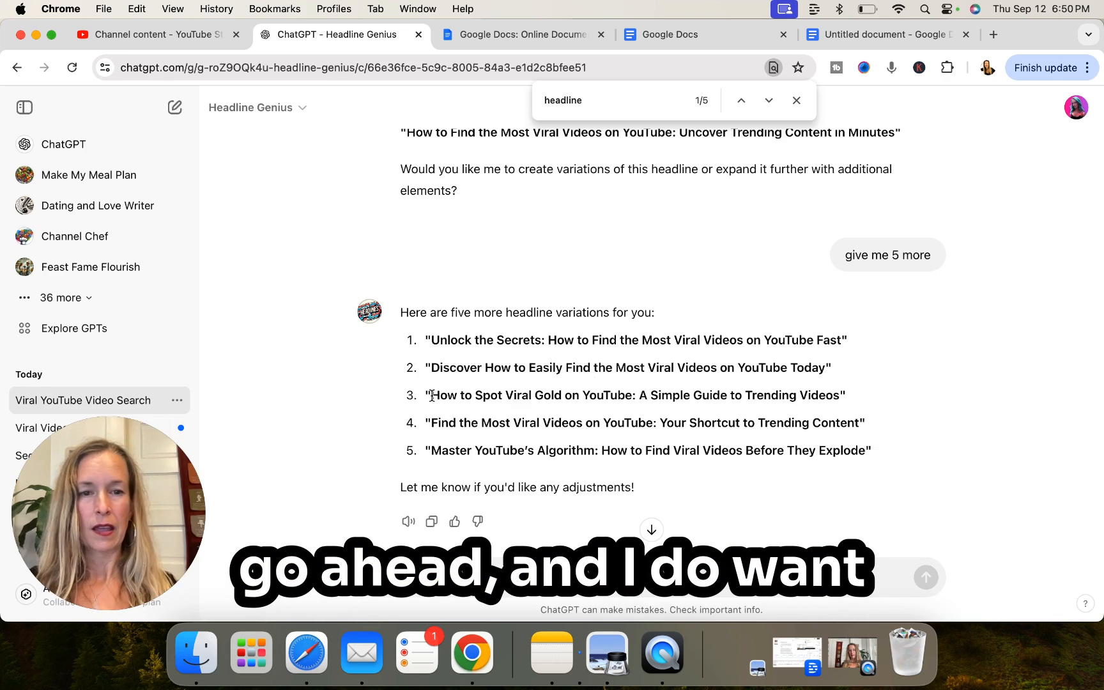
pyautogui.scroll(5, 452, 345)
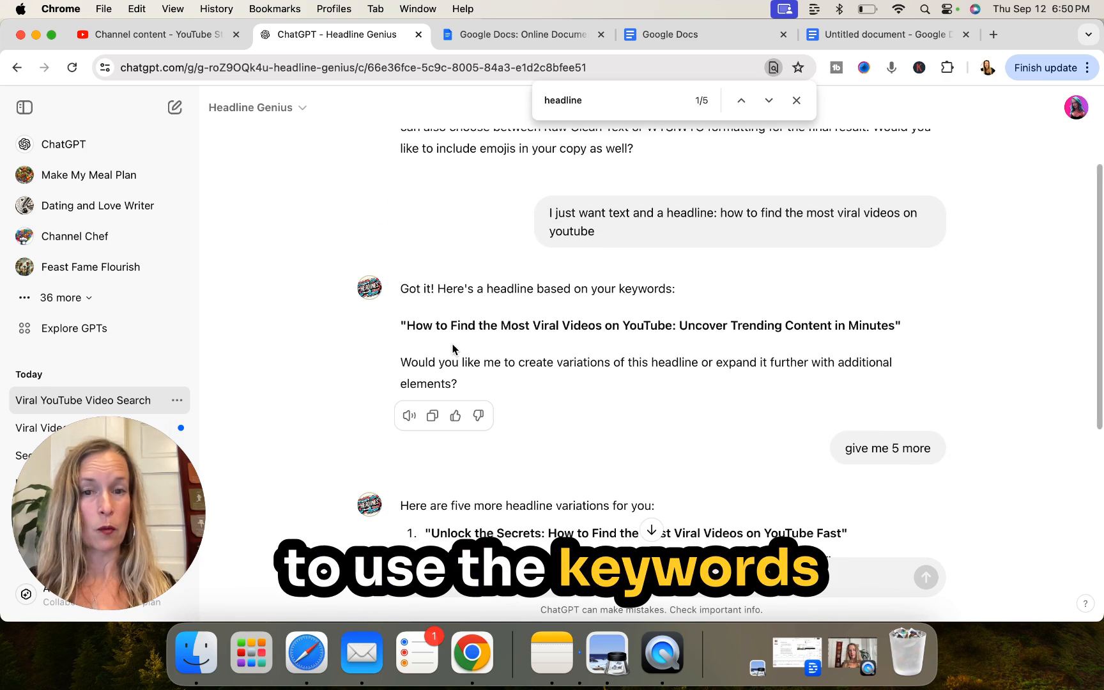
pyautogui.click(409, 324)
pyautogui.moveTo(409, 324); pyautogui.dragTo(897, 331)
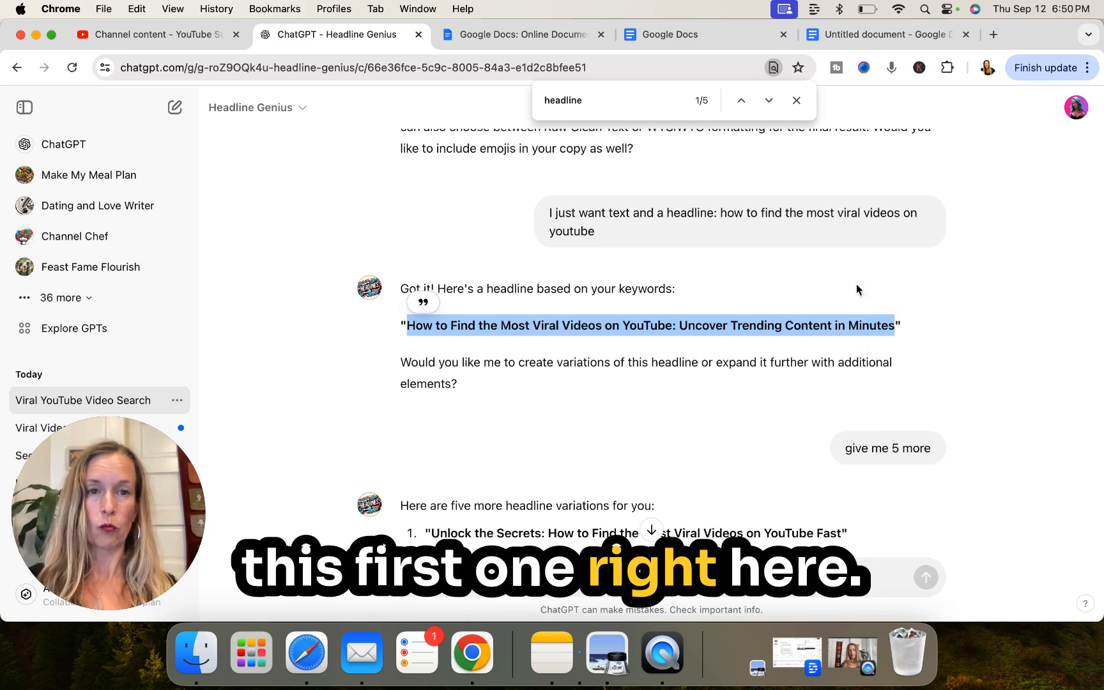
pyautogui.scroll(-3, 648, 399)
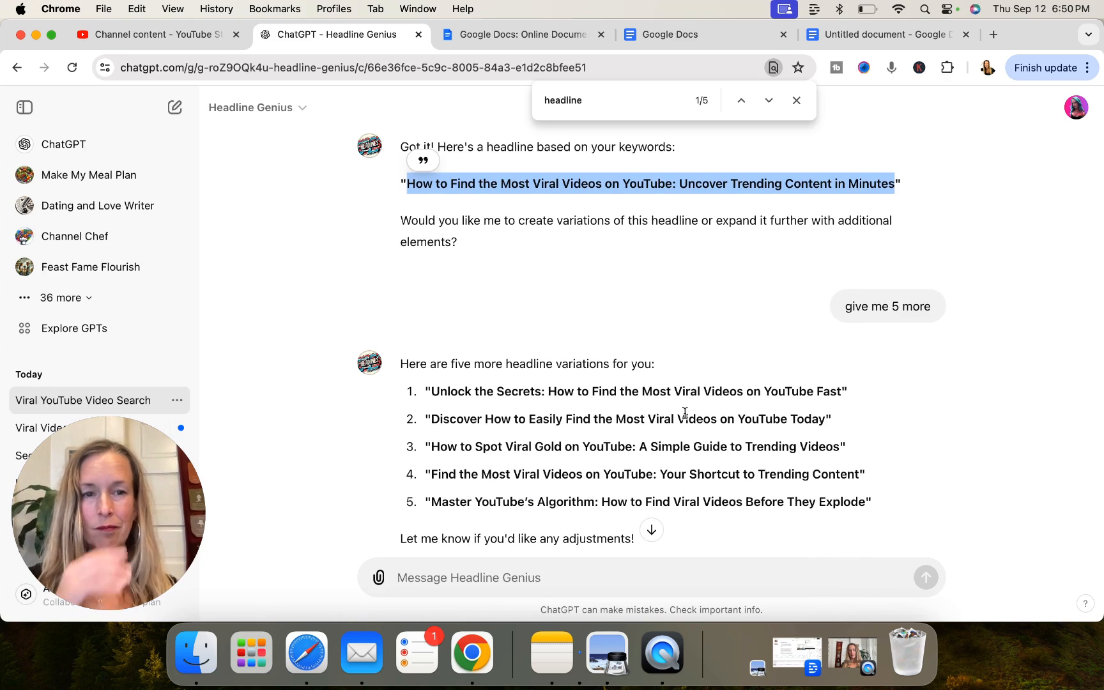
# Replace the video's title in YouTube Studio with the suggested "Unlock the Secrets: How to Find the Most Viral Videos on YouTube Fast".
pyautogui.moveTo(844, 391); pyautogui.dragTo(433, 393)
pyautogui.press('super+c')
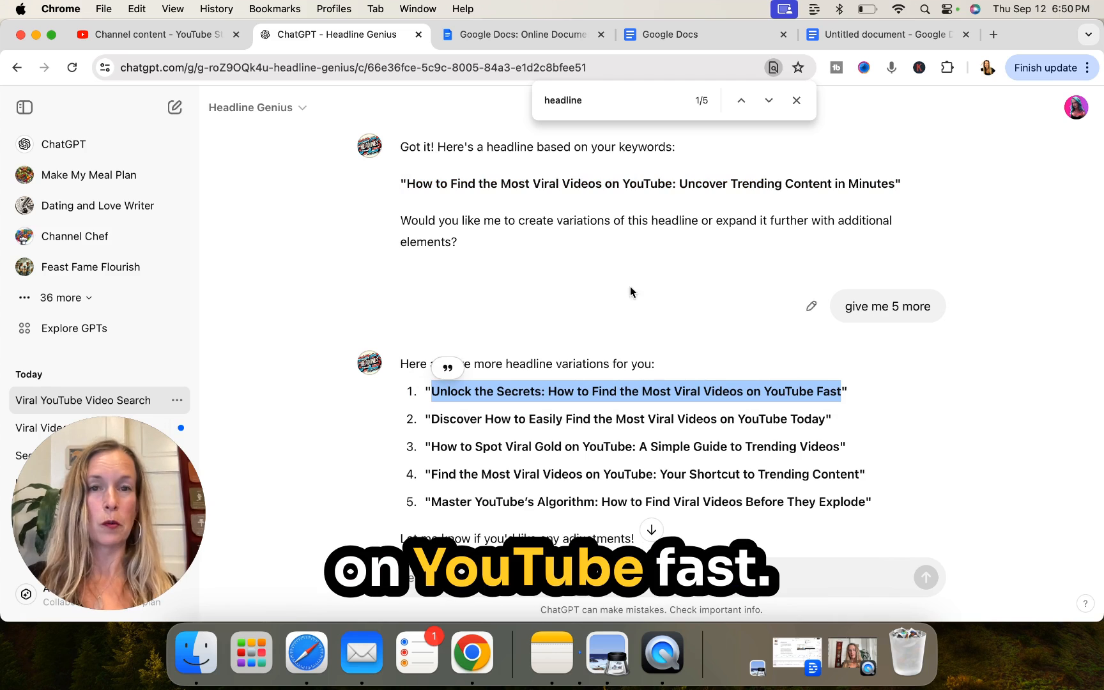
pyautogui.click(163, 35)
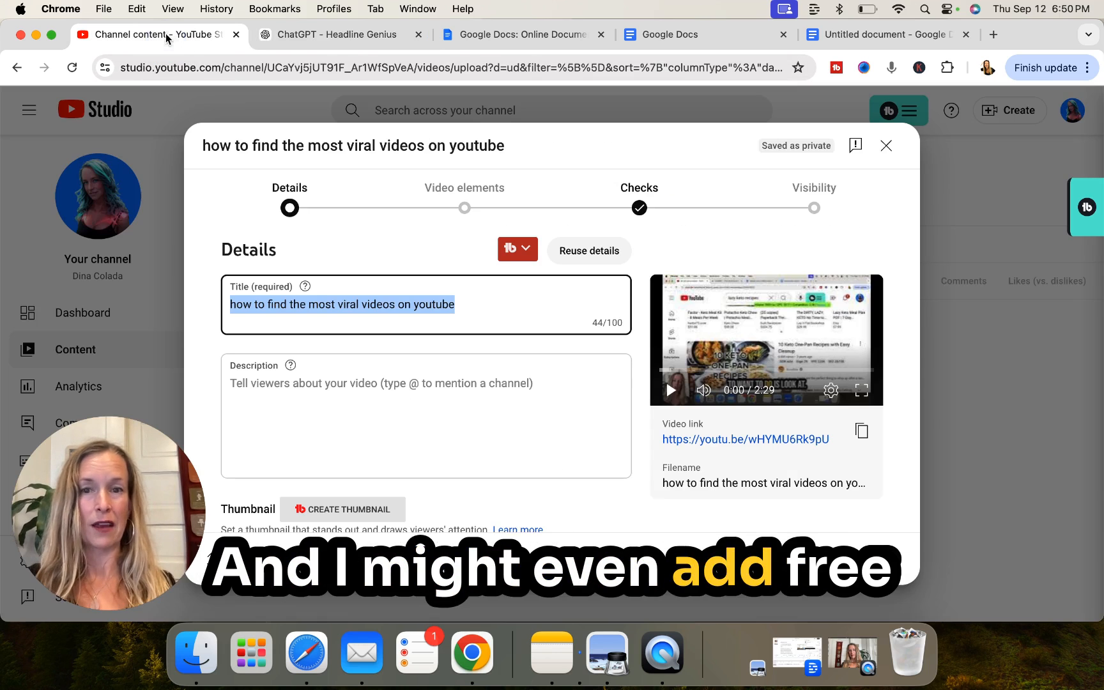
pyautogui.click(486, 296)
pyautogui.press('super+a')
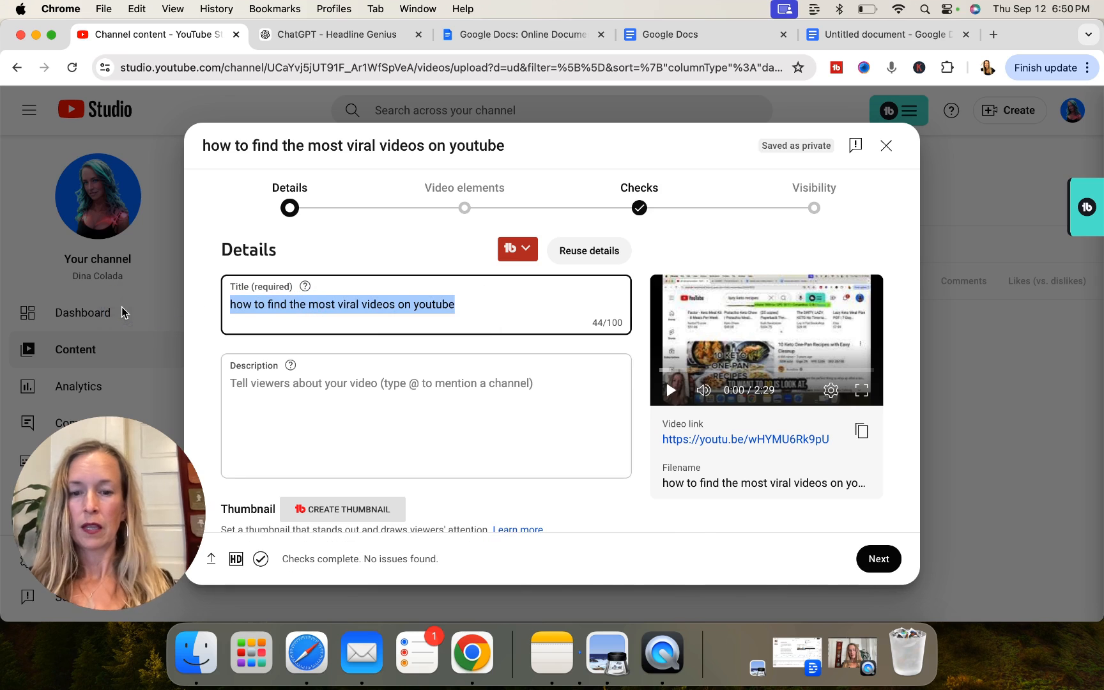
pyautogui.press('super+v')
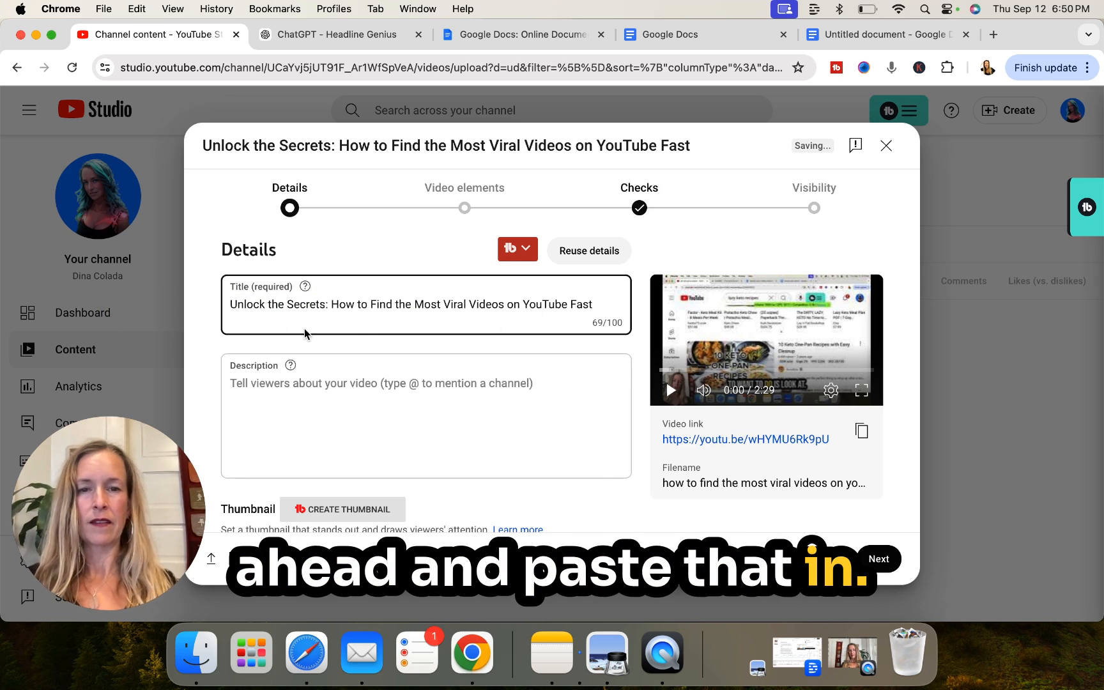
# Extend the end of the video's title with "and Free!" after "YouTube Fast".
pyautogui.press('BackSpace')
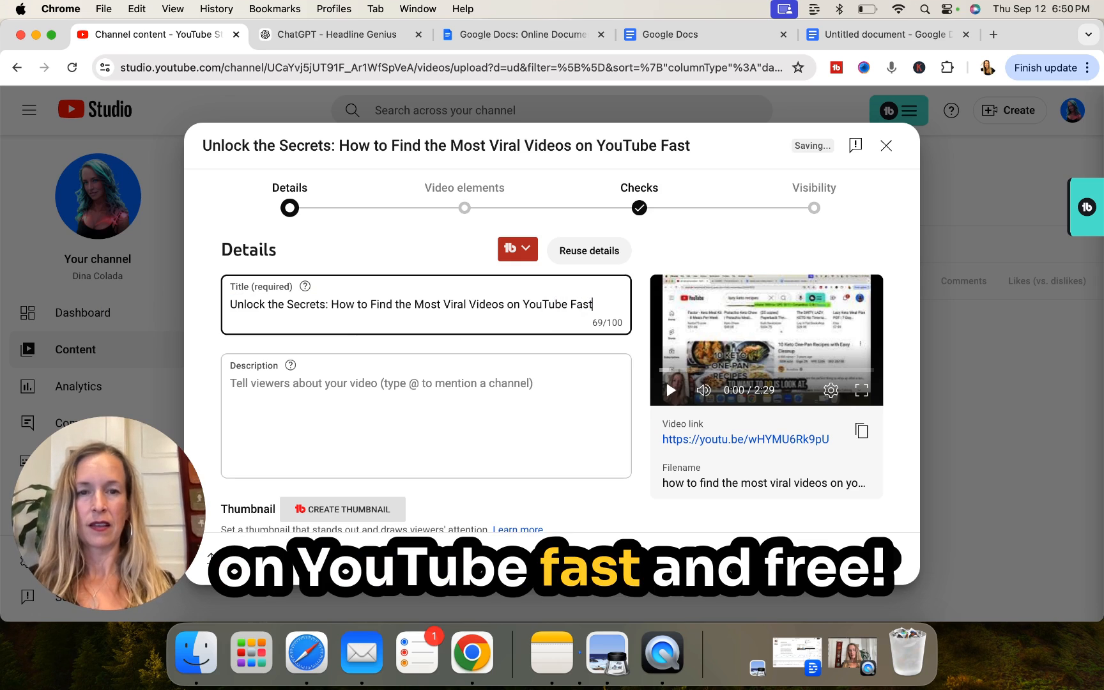
pyautogui.write('Fre')
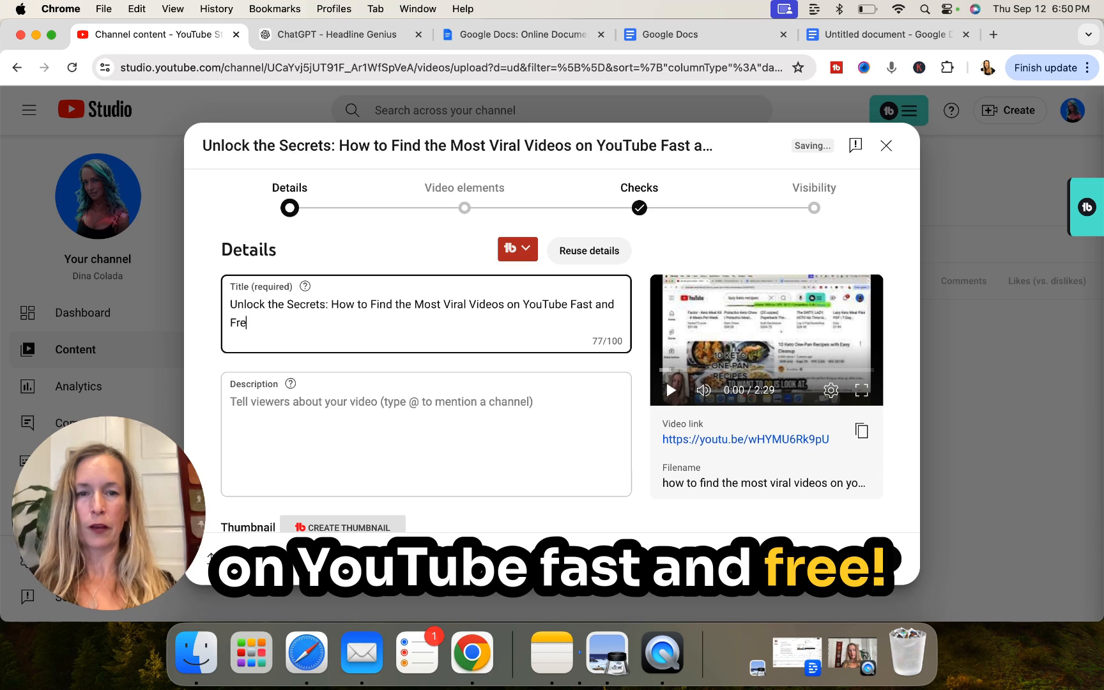
pyautogui.write('e!')
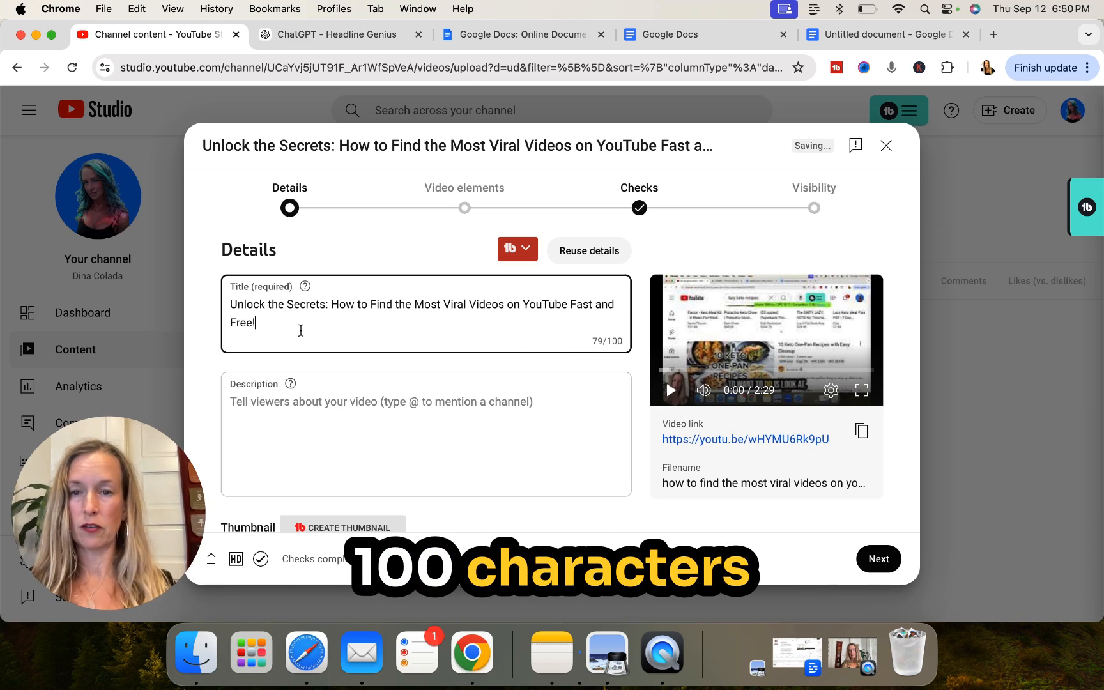
# Copy the full video title and open the SEO Video Title & Description Wizard GPT in ChatGPT.
pyautogui.moveTo(264, 325); pyautogui.dragTo(222, 310)
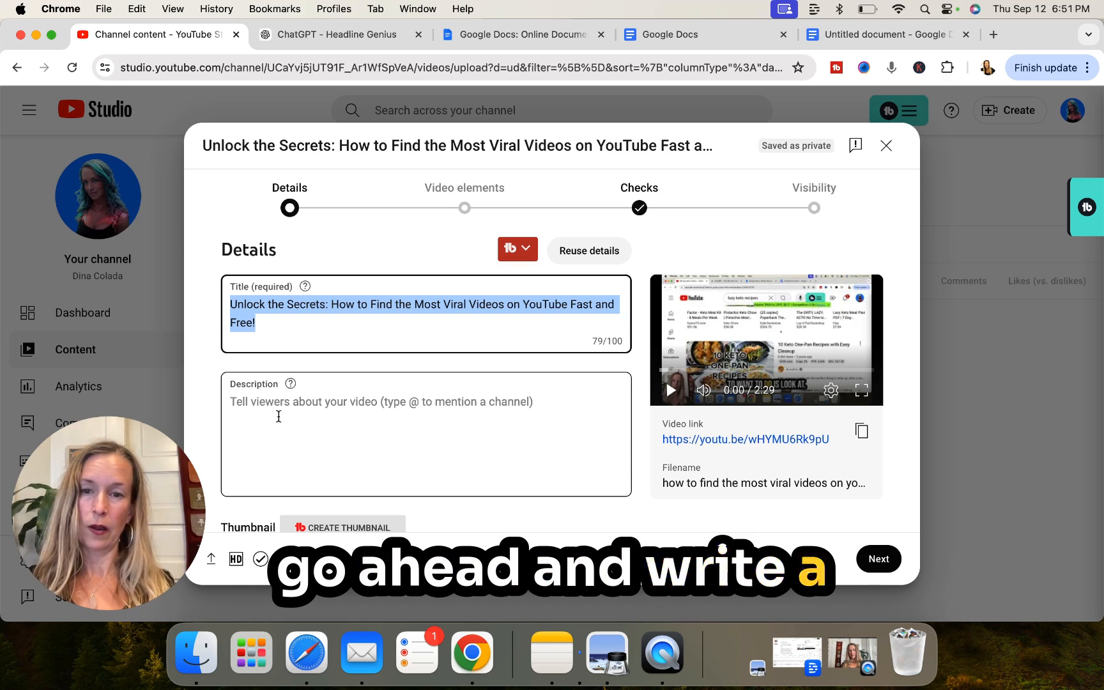
pyautogui.scroll(-1, 285, 409)
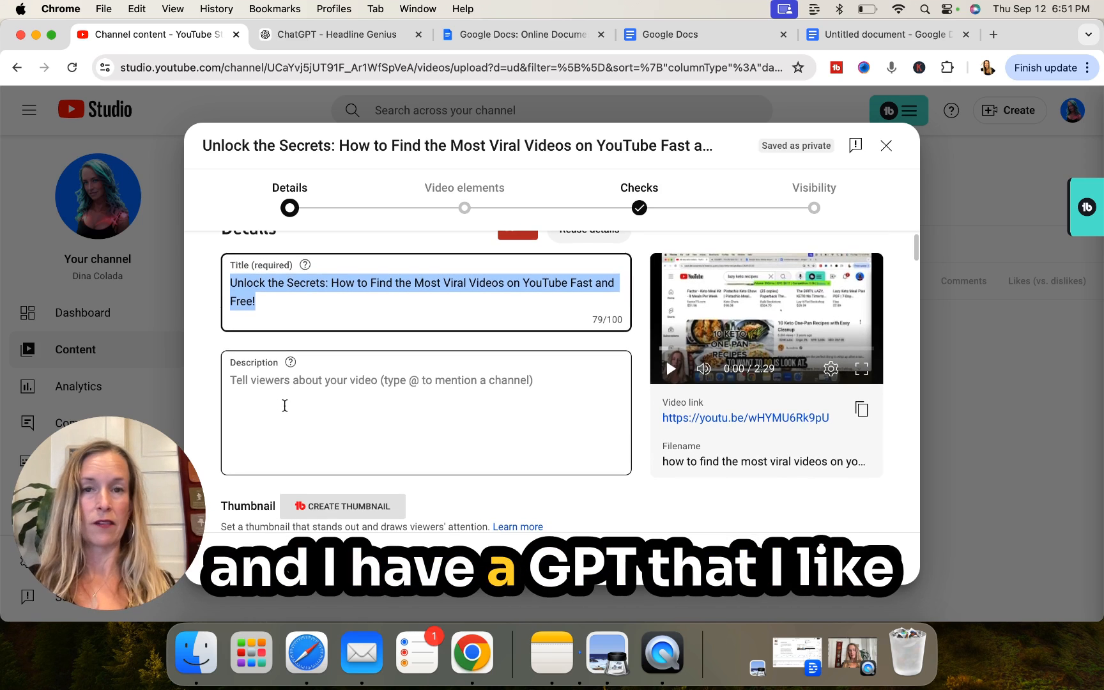
pyautogui.click(360, 33)
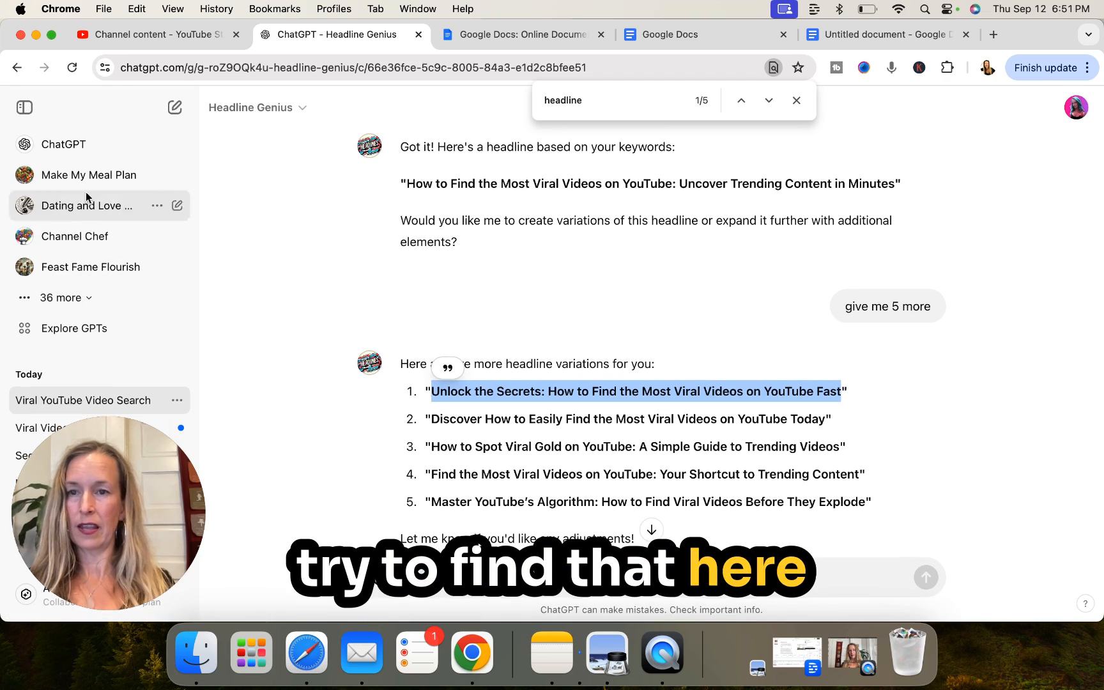
pyautogui.click(68, 298)
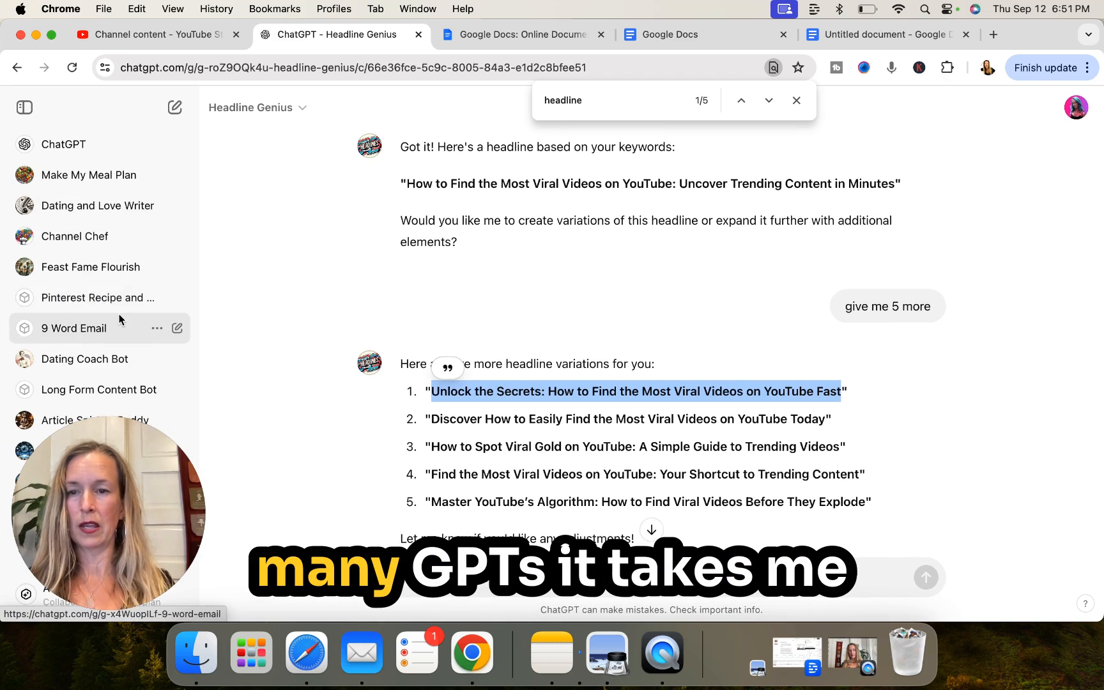
pyautogui.scroll(-2, 120, 320)
pyautogui.scroll(-10, 119, 320)
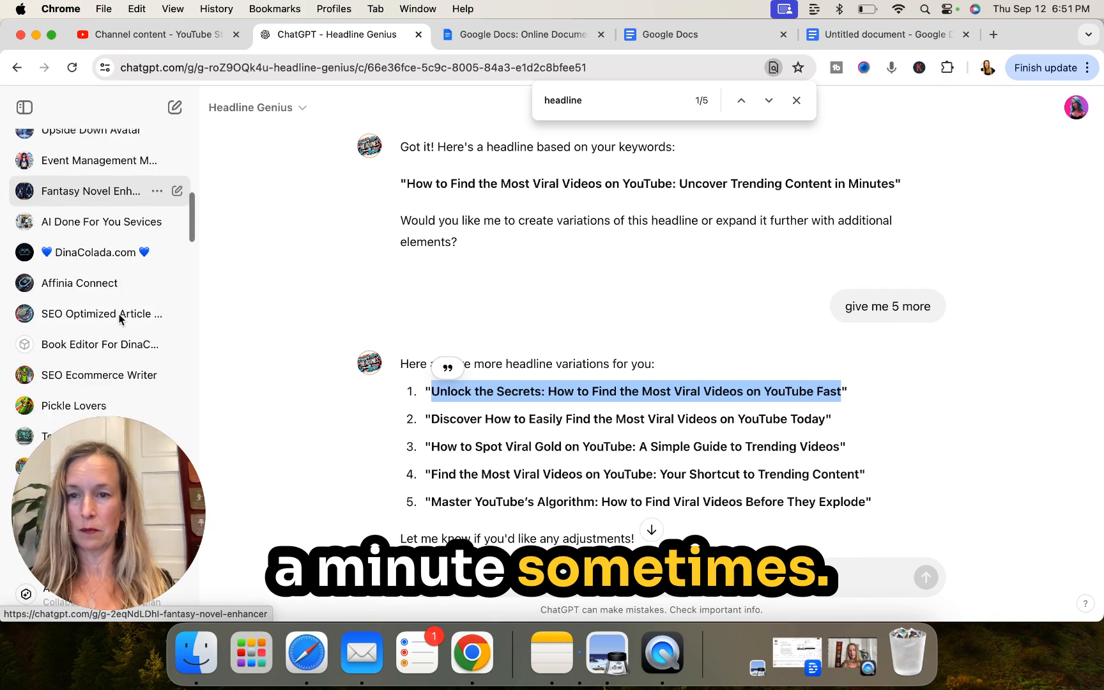
pyautogui.scroll(-3, 119, 320)
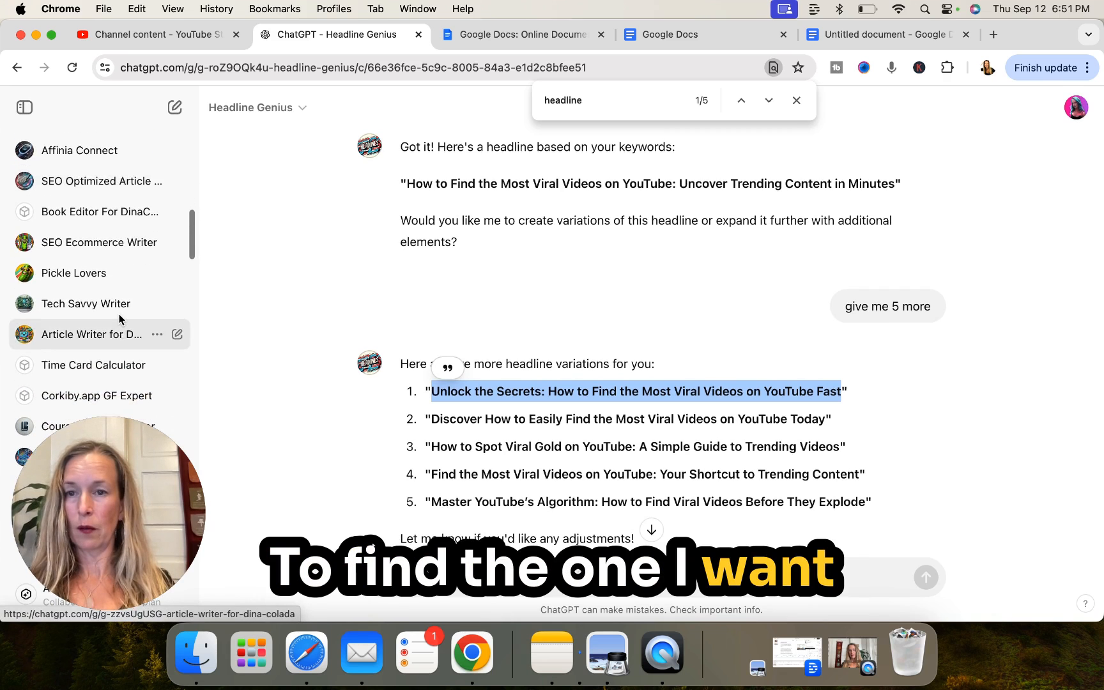
pyautogui.scroll(10, 119, 319)
pyautogui.scroll(-15, 120, 319)
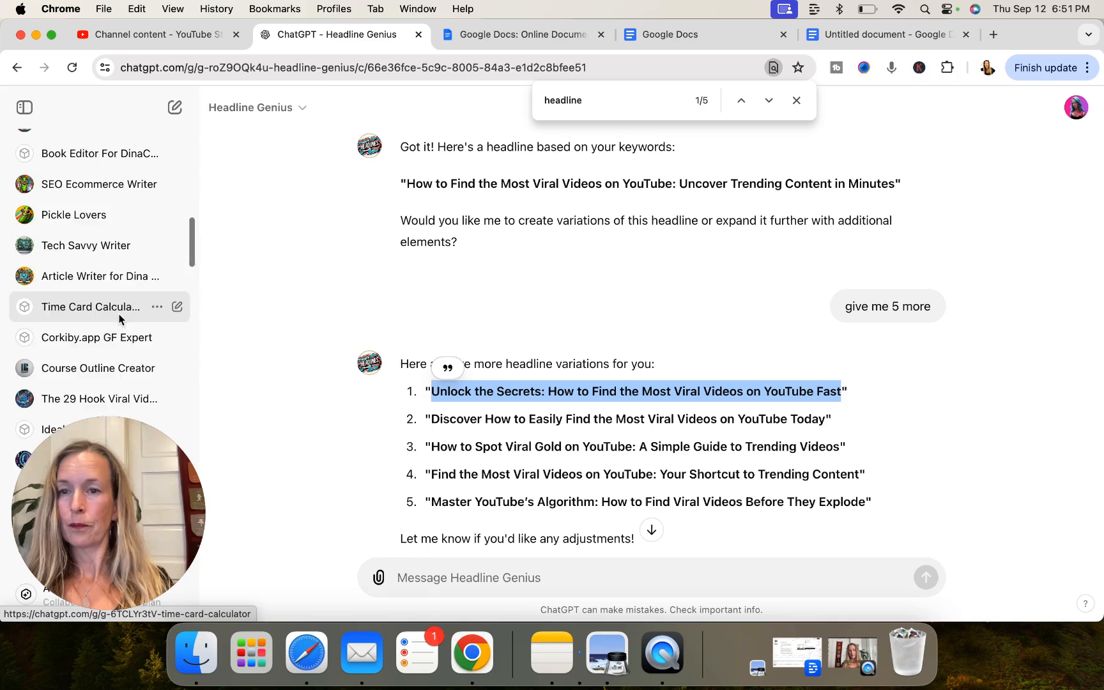
pyautogui.scroll(-5, 119, 319)
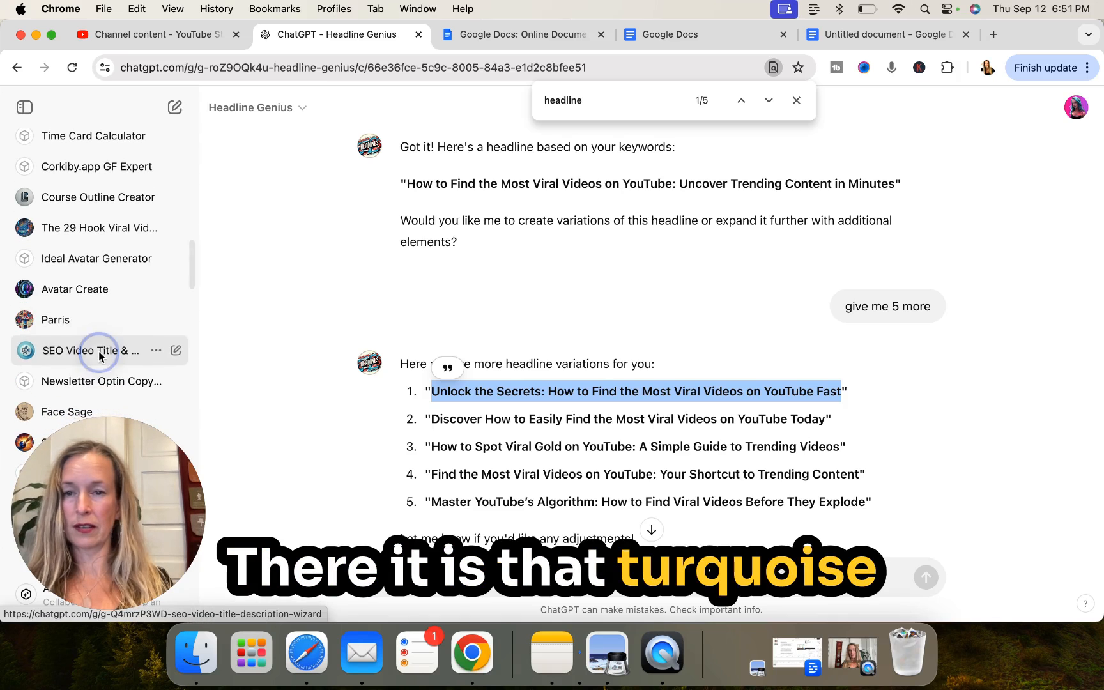
pyautogui.click(98, 350)
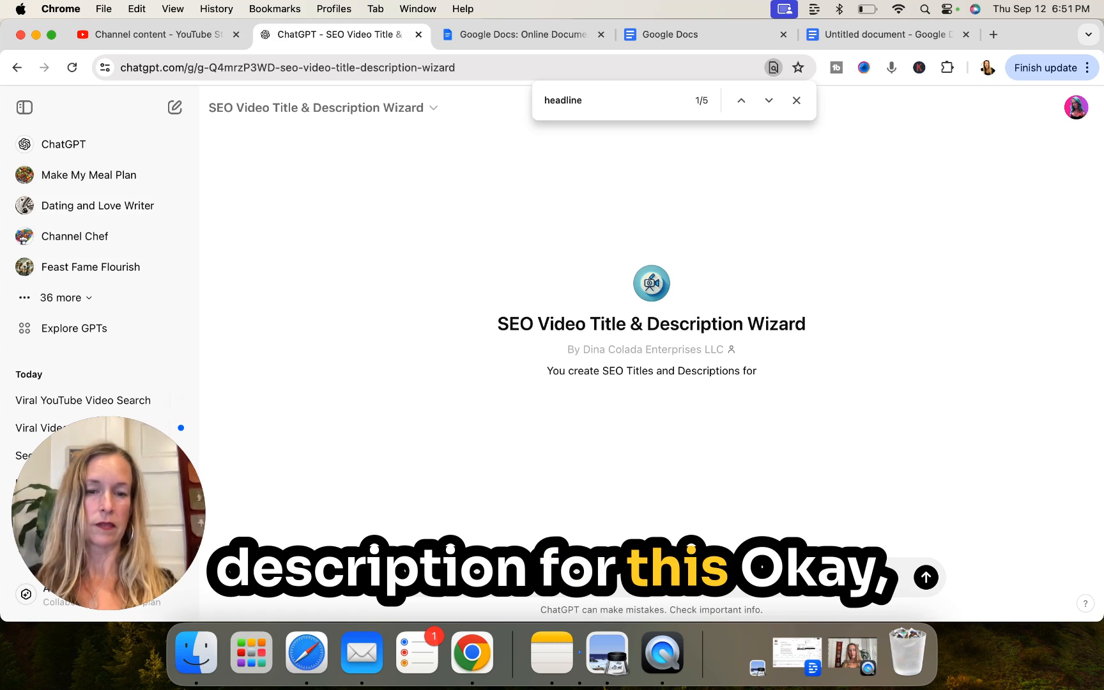
# Submit the request for a description of the titled video and copy the generated text below its headline.
pyautogui.press('Return')
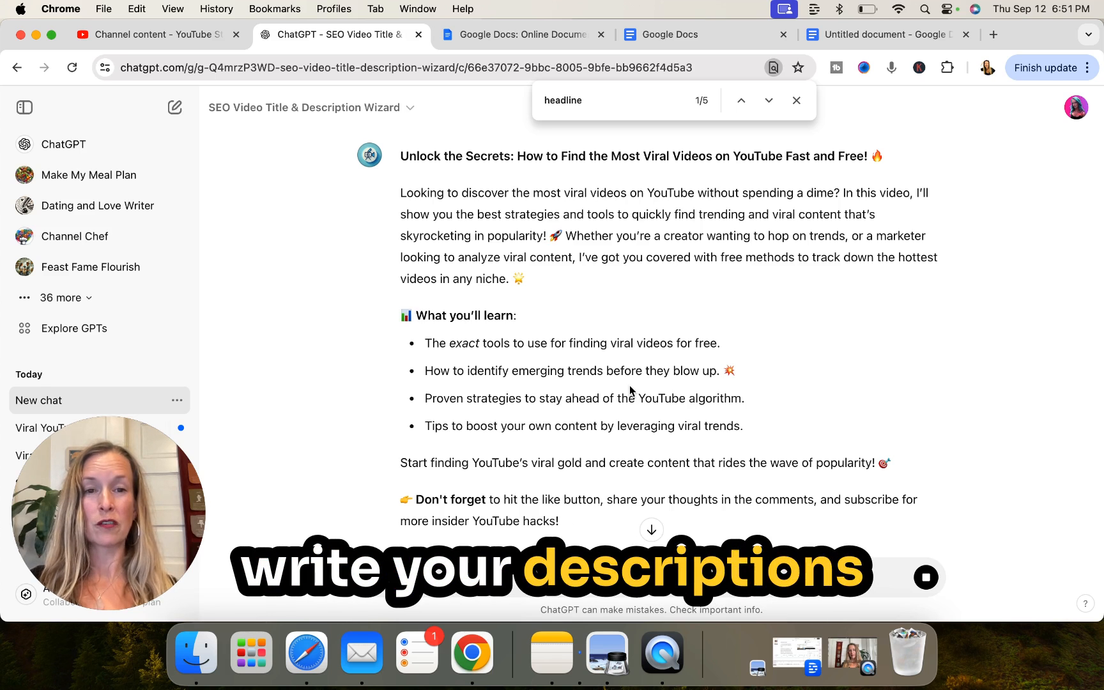
pyautogui.scroll(-4, 636, 346)
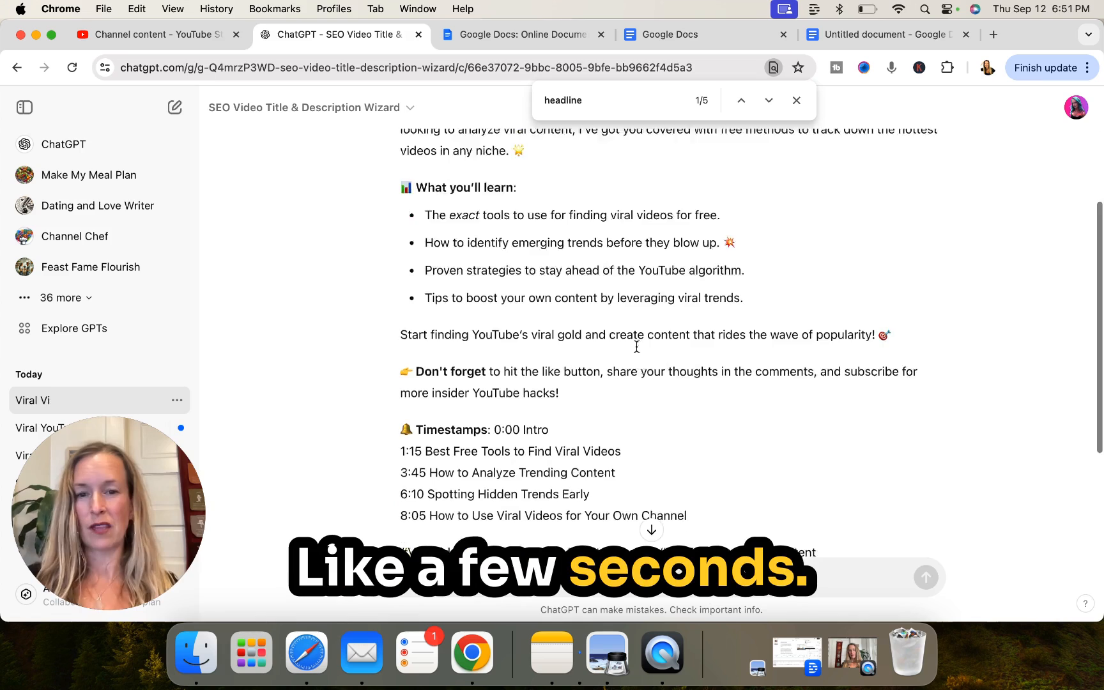
pyautogui.scroll(3, 637, 349)
pyautogui.moveTo(818, 505); pyautogui.dragTo(404, 211)
pyautogui.scroll(1, 407, 360)
pyautogui.scroll(4, 407, 291)
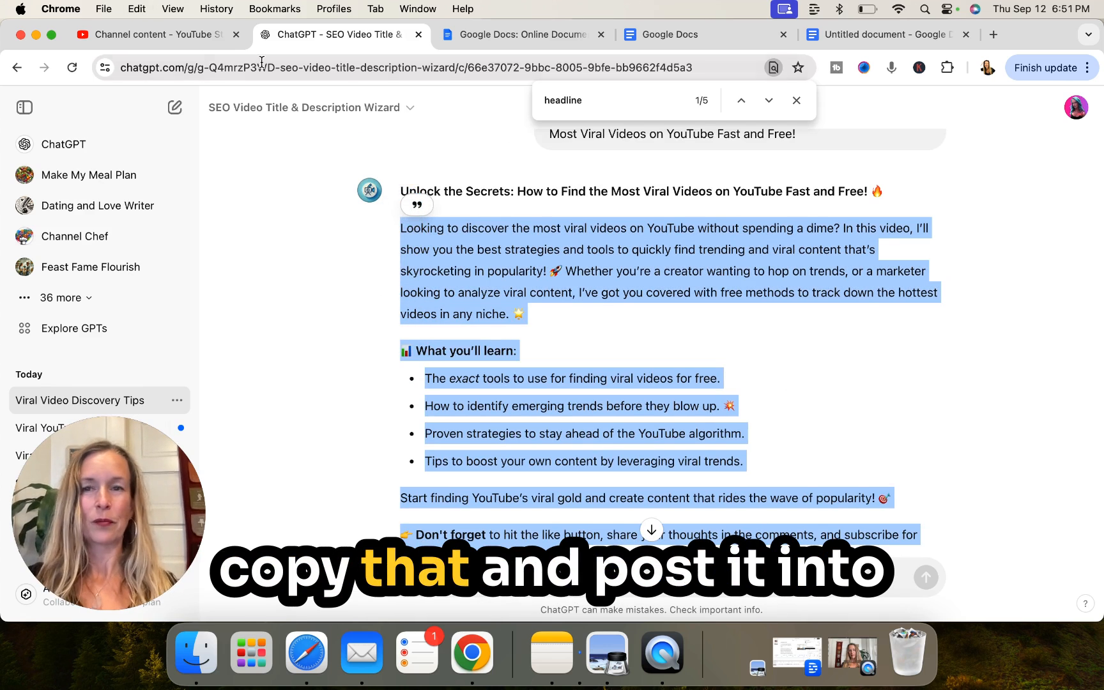
# Paste the generated text into the video's description in YouTube Studio and read it through.
pyautogui.click(195, 35)
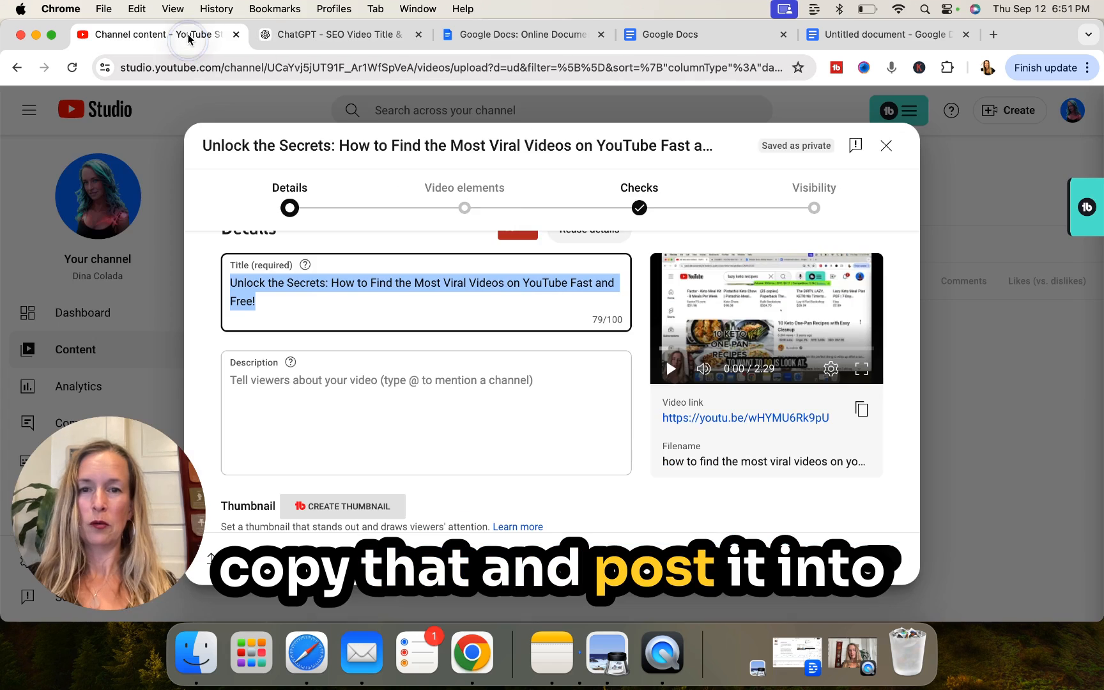
pyautogui.click(251, 381)
pyautogui.press('cmd+v')
pyautogui.scroll(-2, 343, 399)
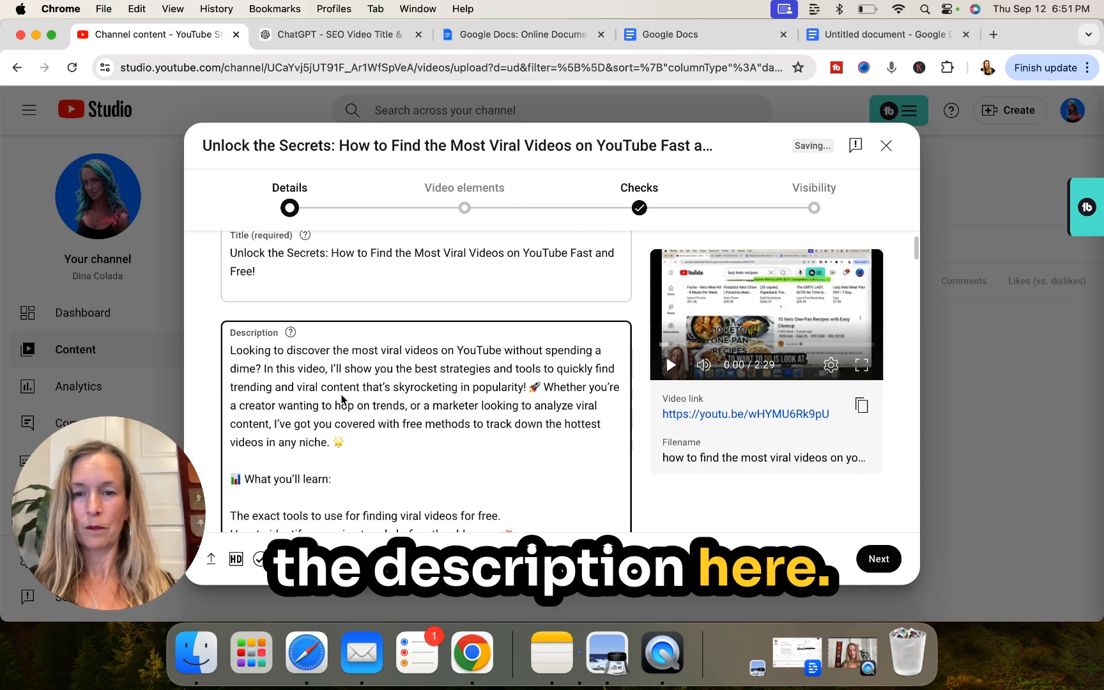
pyautogui.scroll(-3, 343, 400)
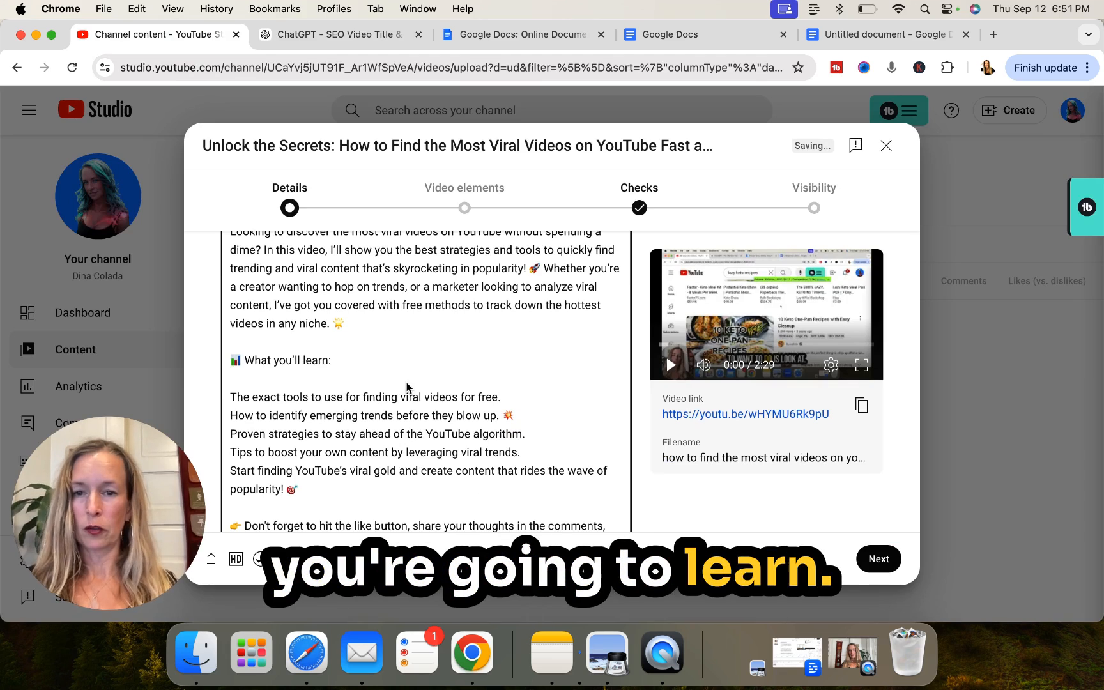
pyautogui.scroll(-2, 407, 386)
pyautogui.scroll(8, 285, 313)
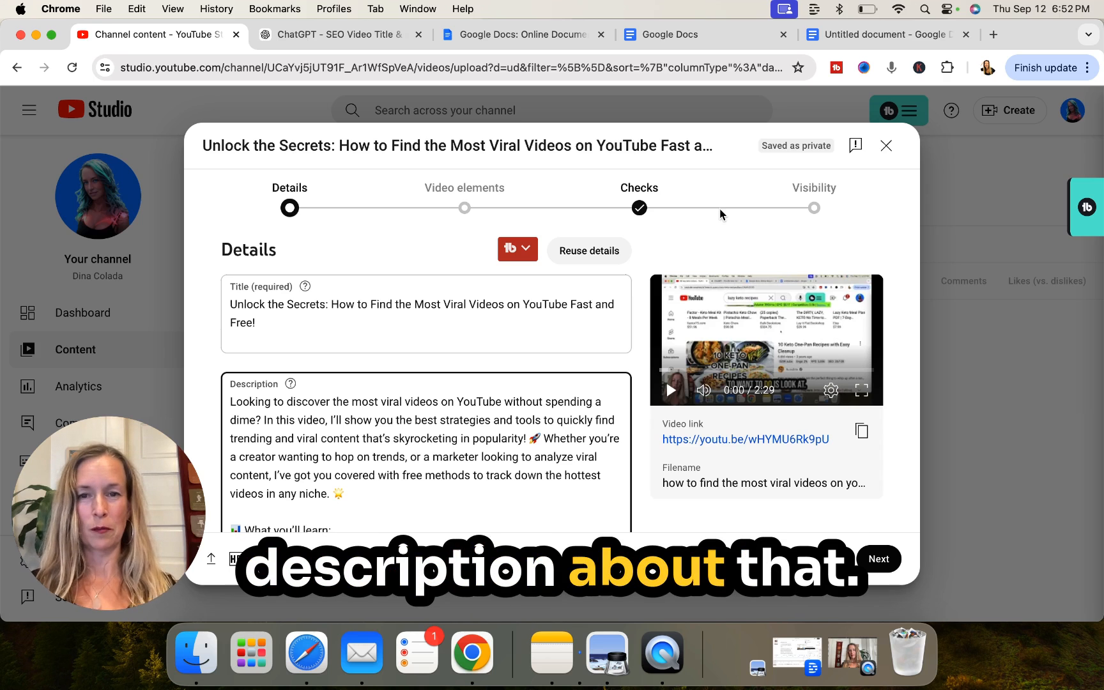
# Replace "tools" in the description's opening paragraph with "free youtube hack".
pyautogui.scroll(-2, 340, 389)
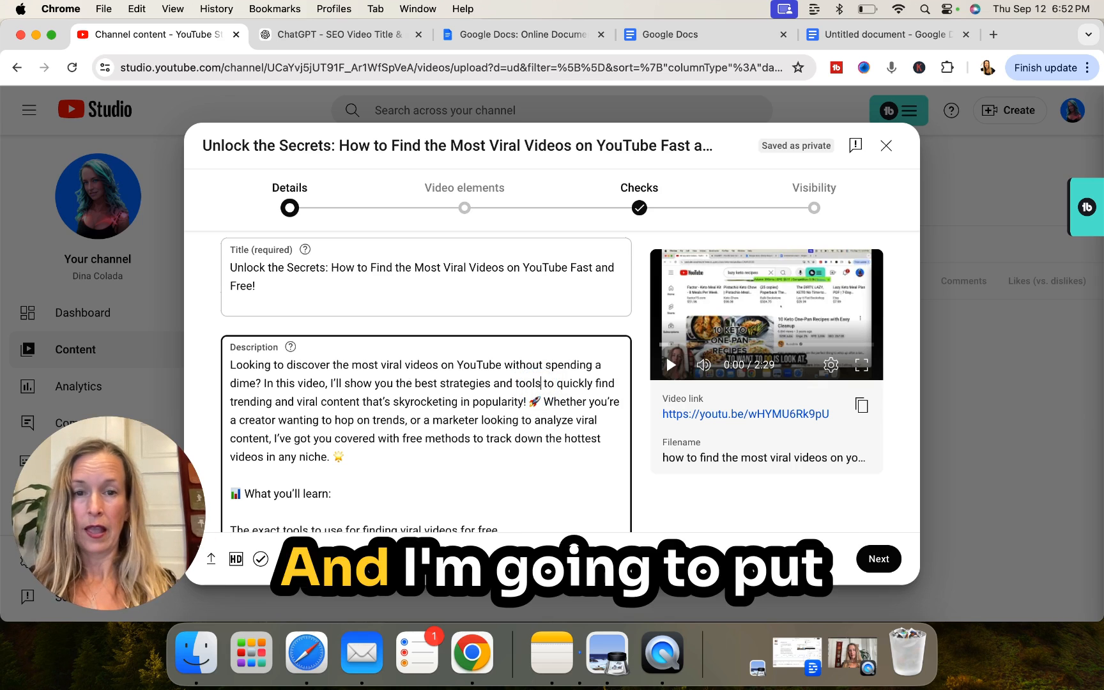
pyautogui.press('BackSpace')
pyautogui.write('free youtube hack')
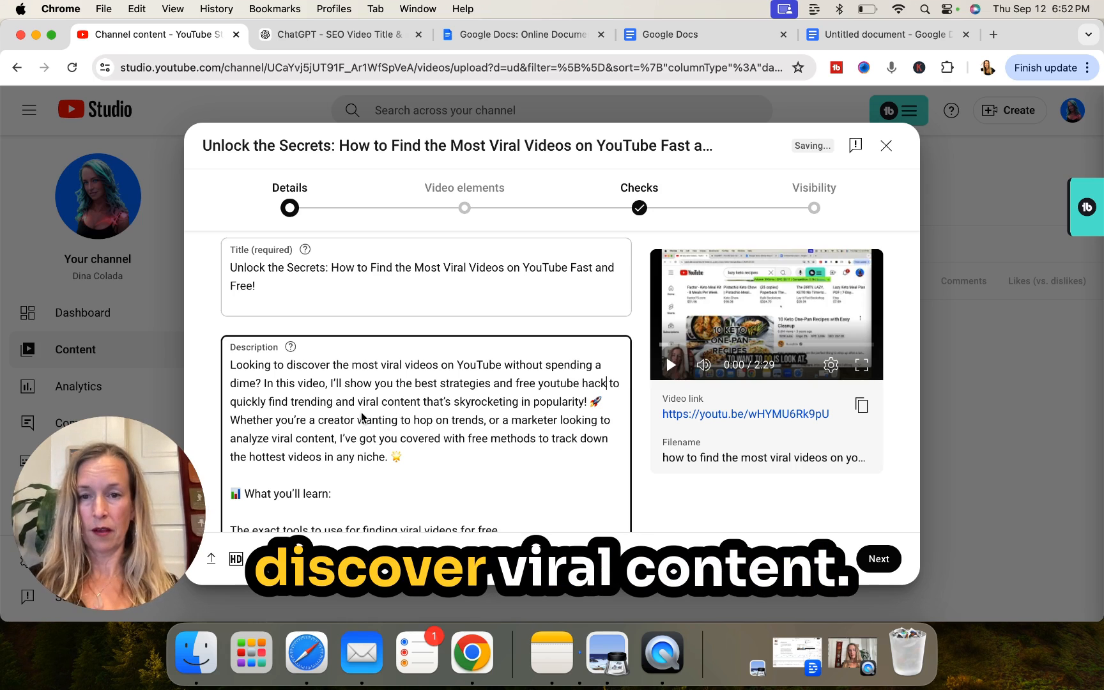
# Replace "tools" with "method" in the first line under "What you'll learn" in the description.
pyautogui.scroll(-1, 432, 422)
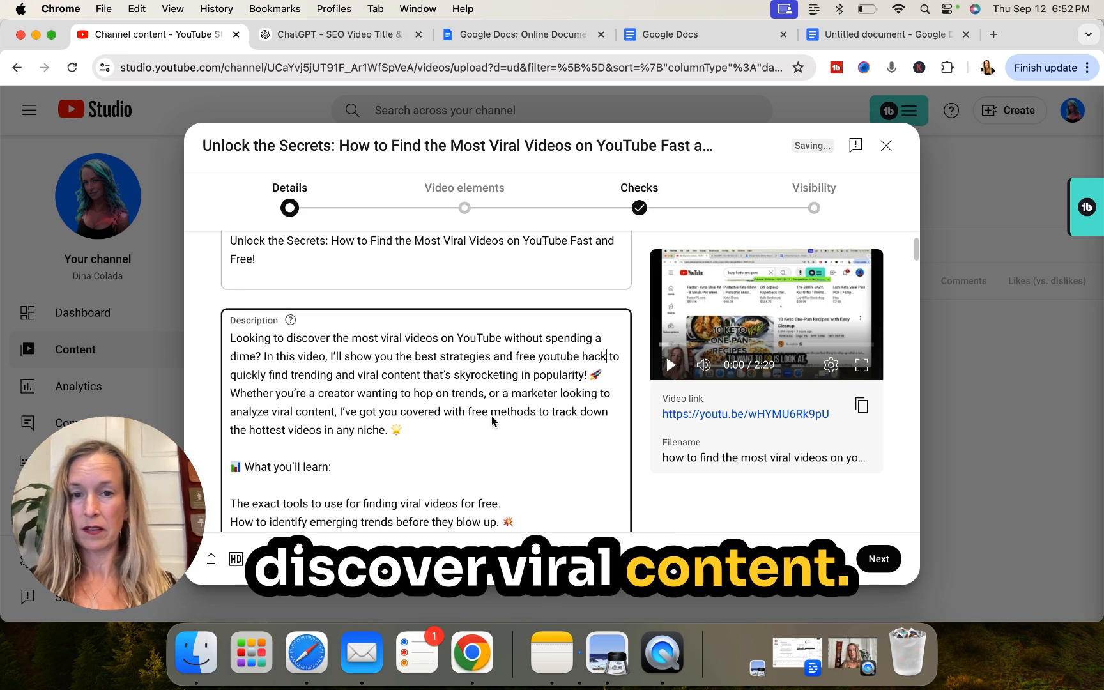
pyautogui.scroll(-3, 490, 419)
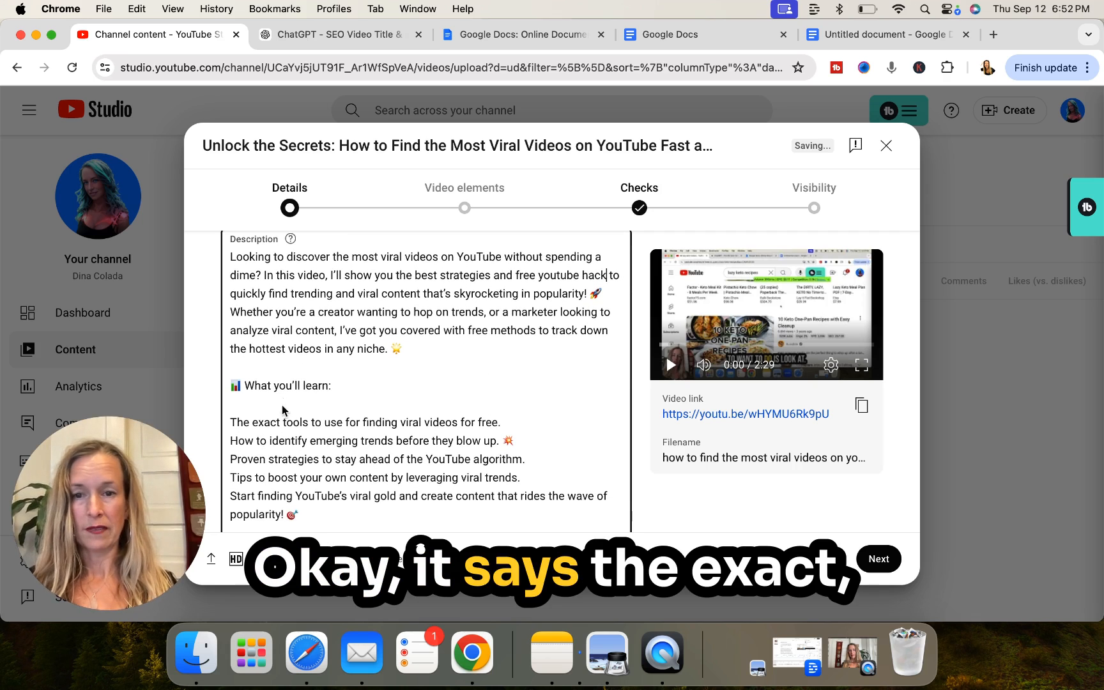
pyautogui.click(309, 423)
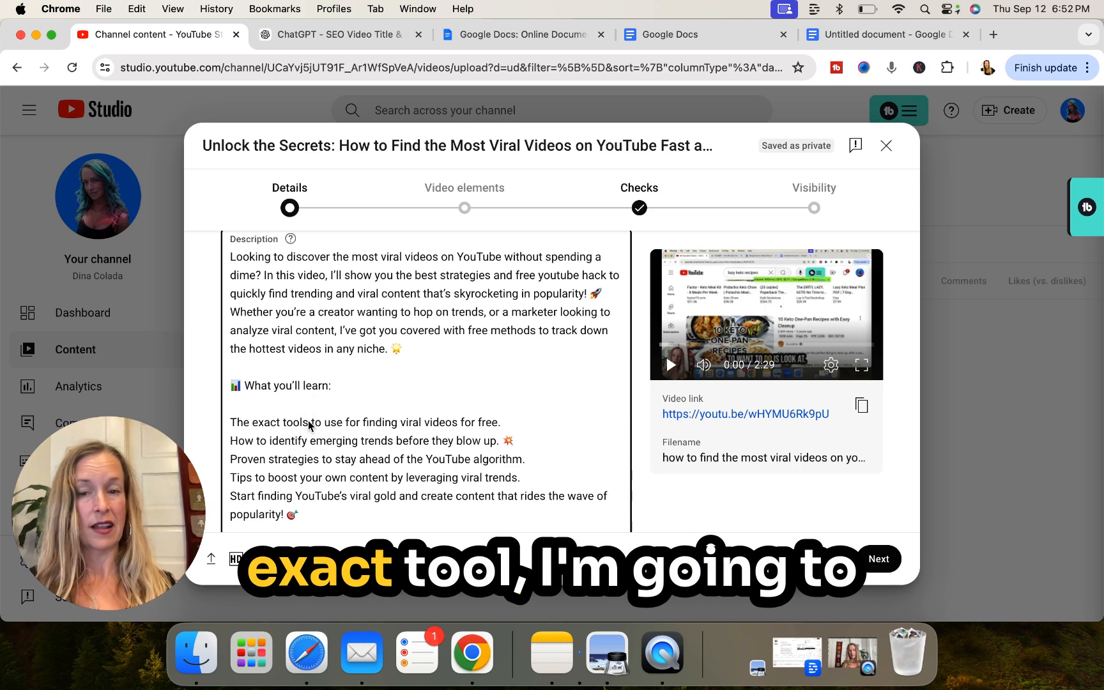
pyautogui.press('BackSpace')
pyautogui.press('BackSpace')
pyautogui.press('BackSpace')
pyautogui.press('BackSpace')
pyautogui.press('BackSpace')
pyautogui.write('method')
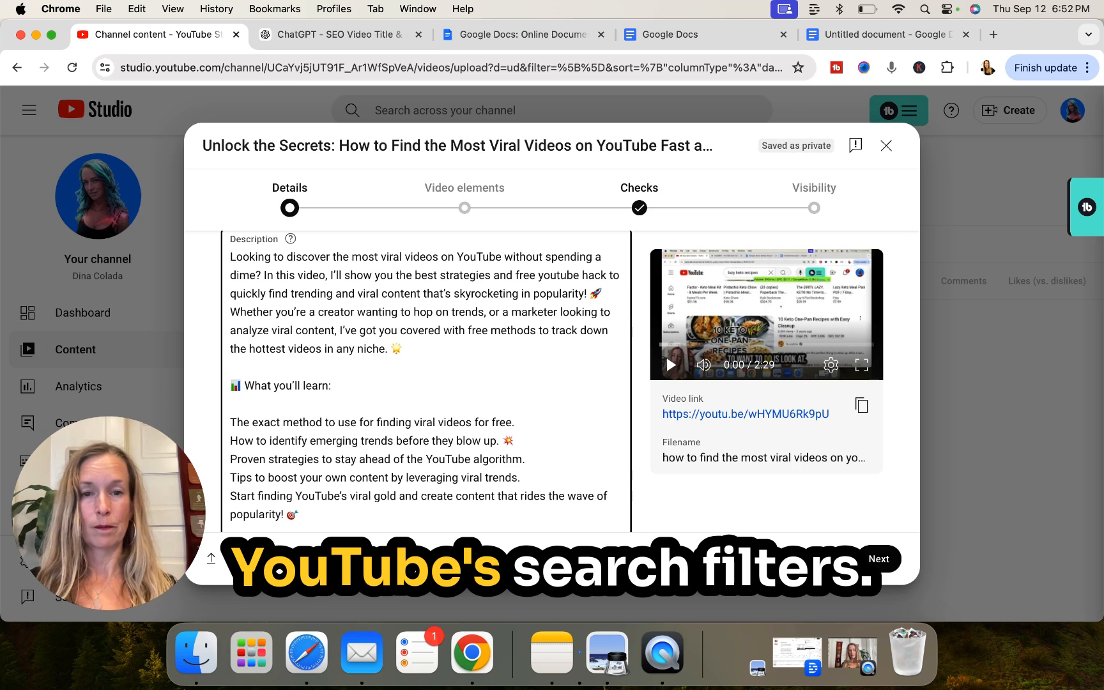
# Delete the line "How to identify emerging trends before they blow up." from the description.
pyautogui.scroll(-2, 327, 429)
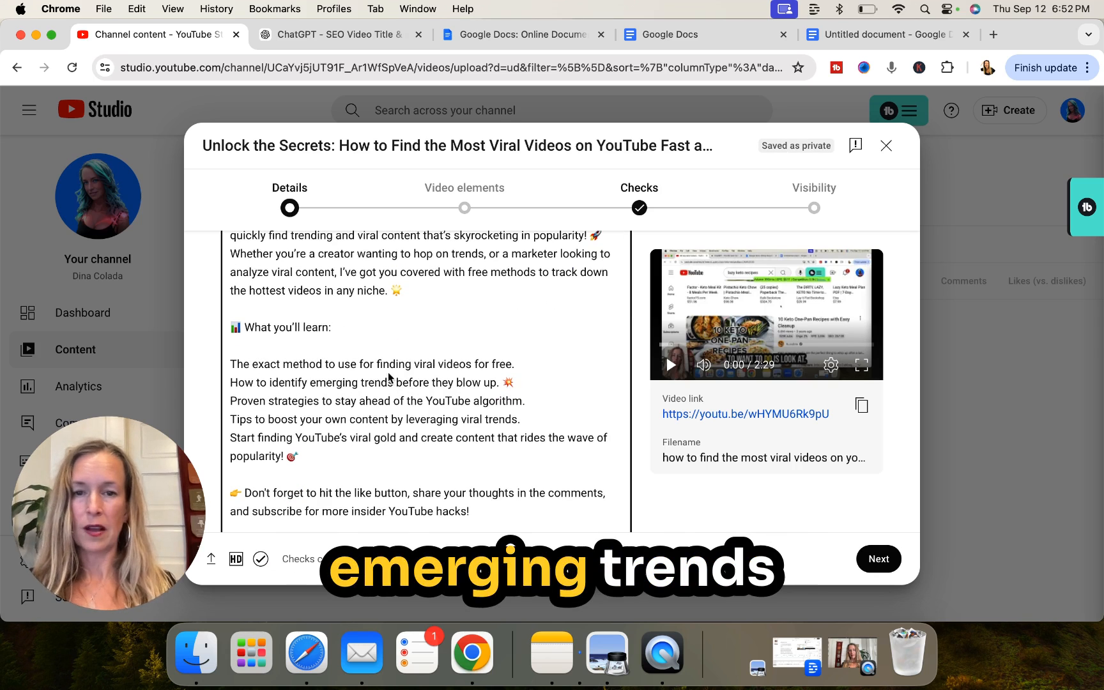
pyautogui.moveTo(515, 382); pyautogui.dragTo(209, 382)
pyautogui.click(308, 387)
pyautogui.moveTo(517, 387); pyautogui.dragTo(234, 387)
pyautogui.press('BackSpace')
pyautogui.press('BackSpace')
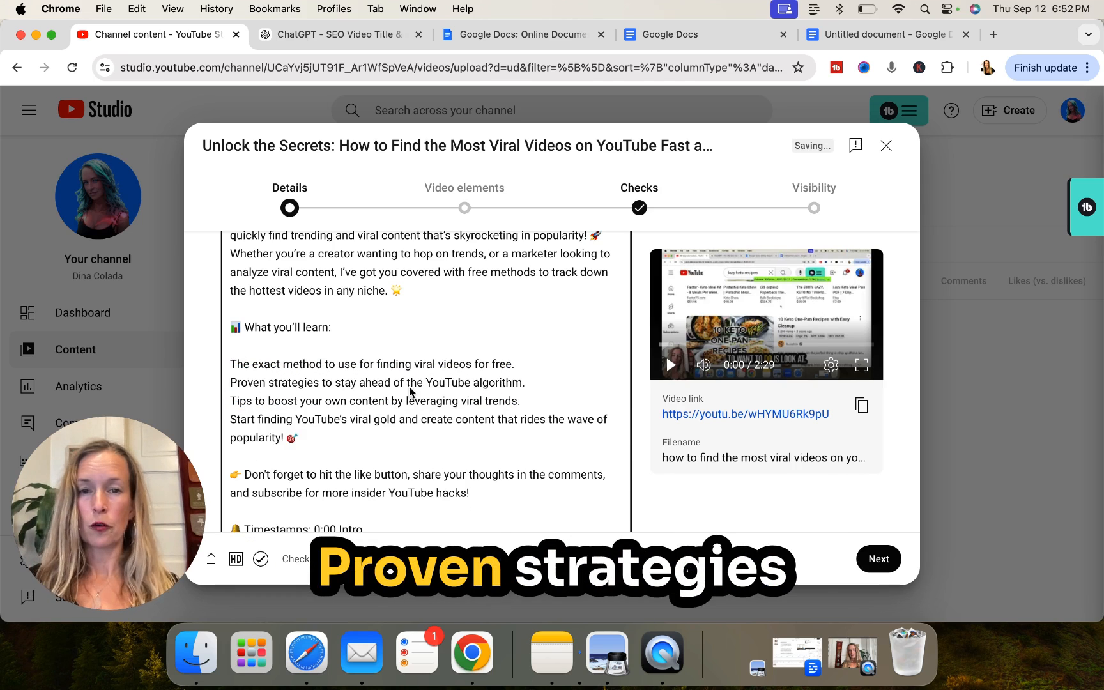
# Delete the line "Proven strategies to stay ahead of the YouTube algorithm." from the description.
pyautogui.moveTo(532, 383); pyautogui.dragTo(428, 389)
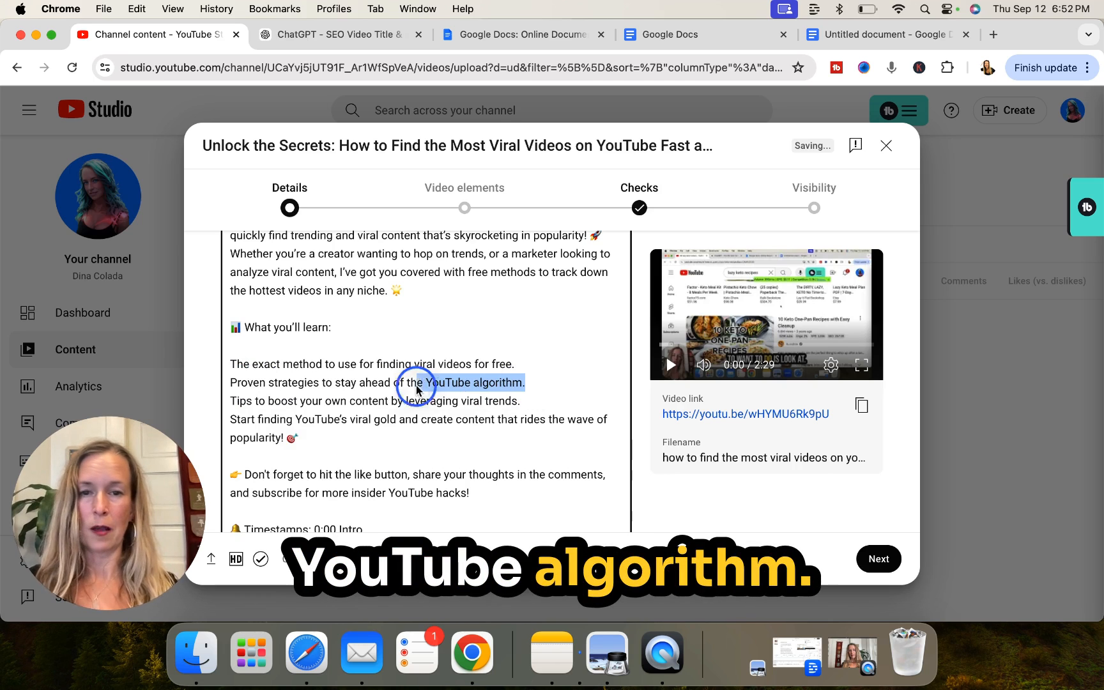
pyautogui.moveTo(260, 393); pyautogui.dragTo(226, 382)
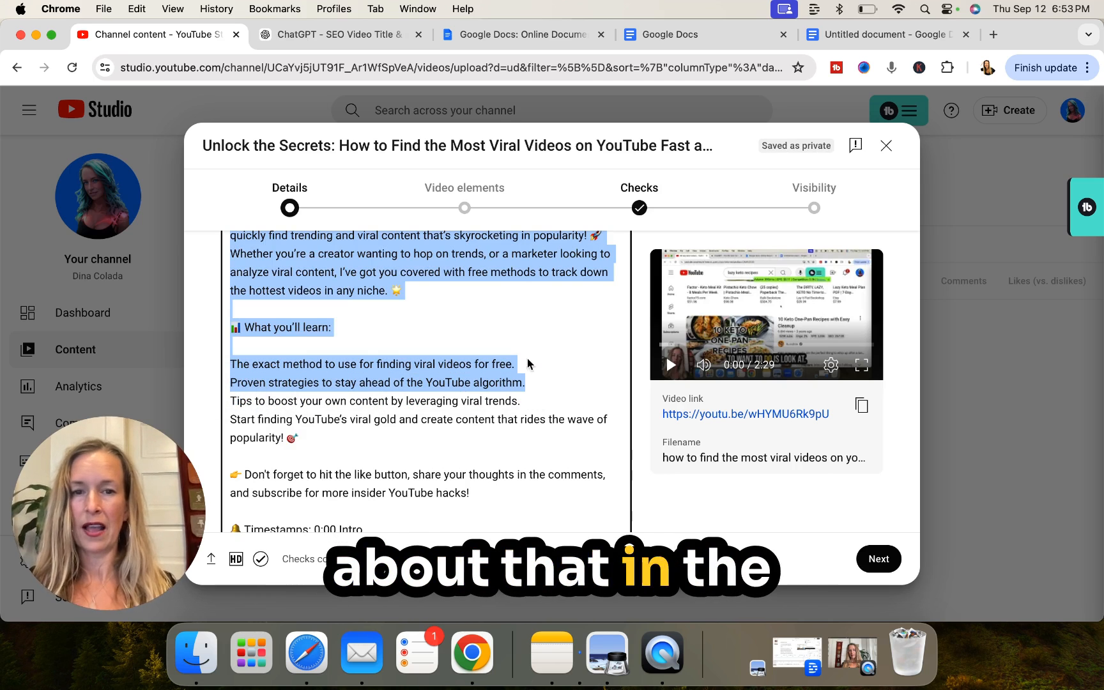
pyautogui.tripleClick(528, 382)
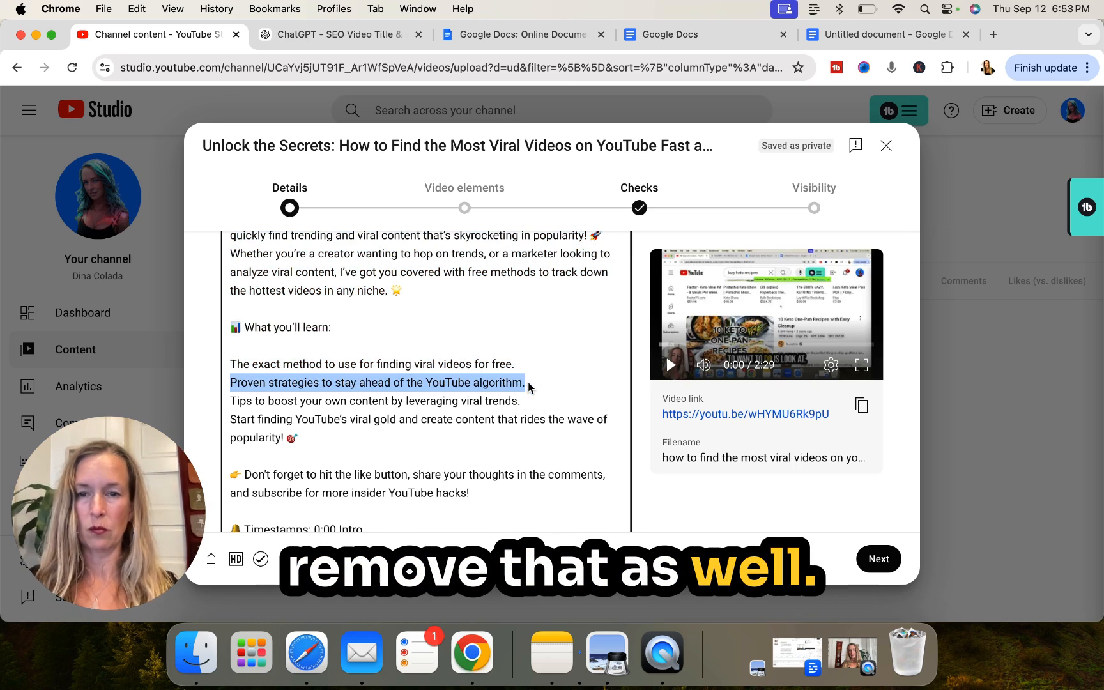
pyautogui.press('BackSpace')
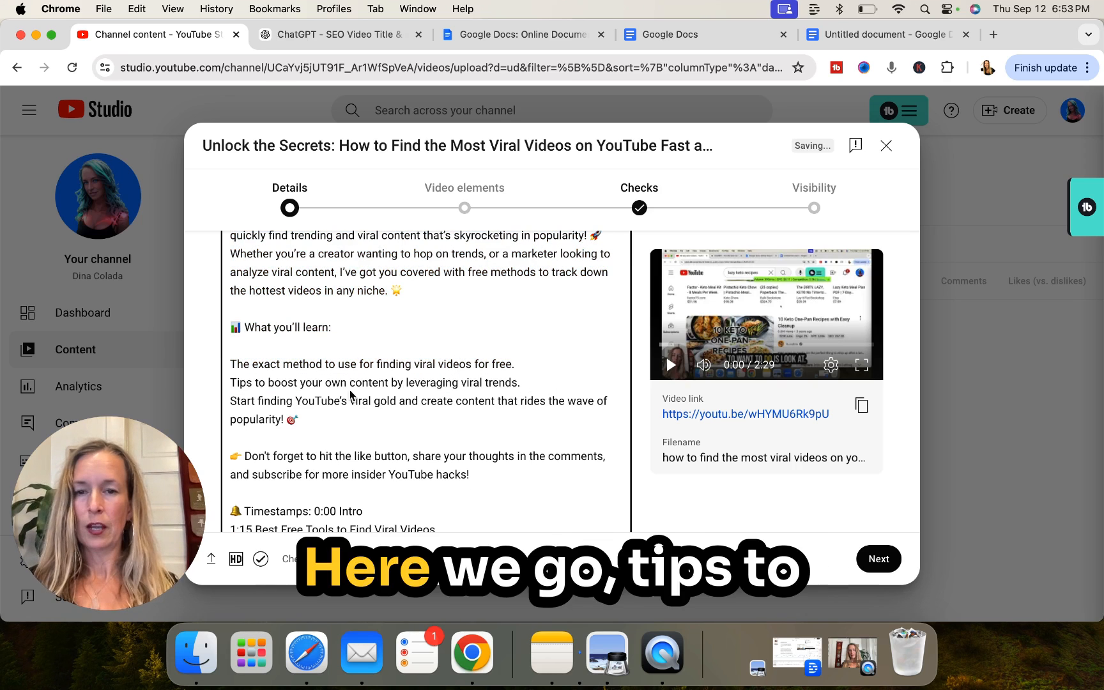
# Delete the line "Tips to boost your own content by leveraging viral trends." and keep a blank line before "Start finding YouTube's viral gold".
pyautogui.moveTo(521, 382); pyautogui.dragTo(231, 388)
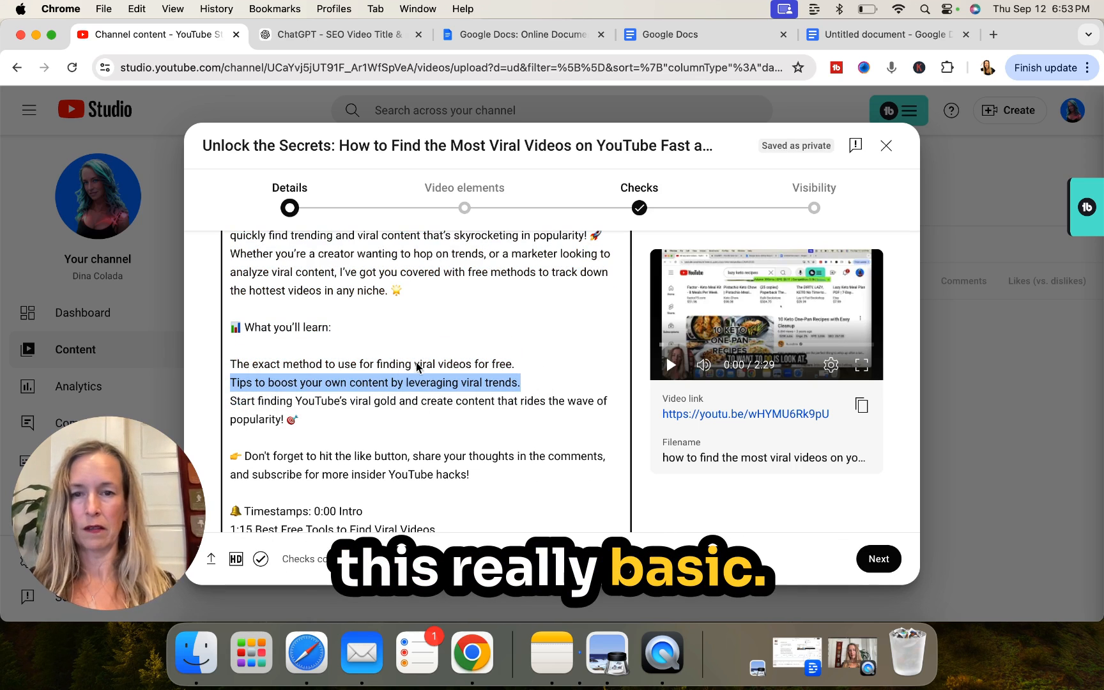
pyautogui.press('BackSpace')
pyautogui.press('BackSpace')
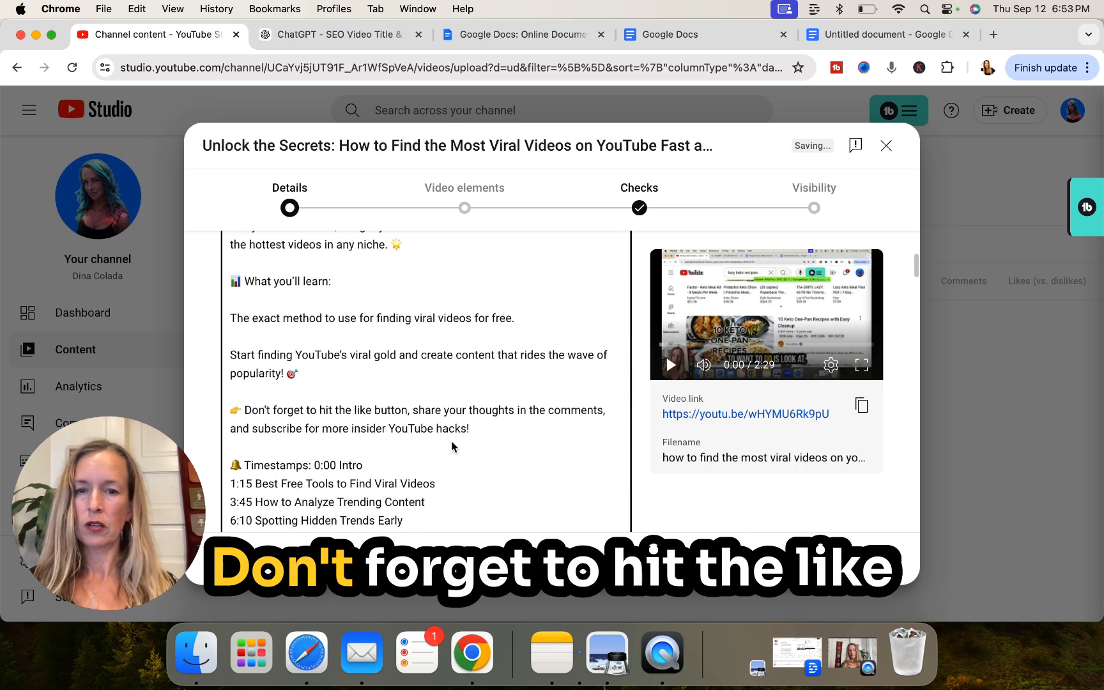
pyautogui.press('Return')
pyautogui.scroll(-2, 451, 446)
pyautogui.scroll(-3, 452, 386)
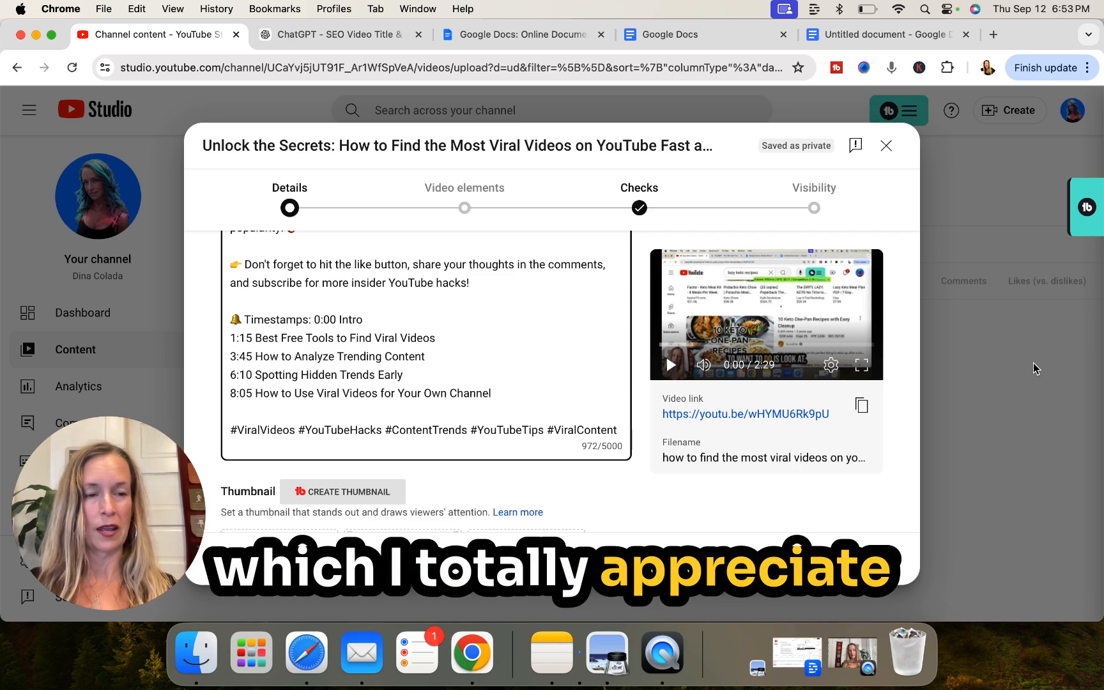
pyautogui.click(1081, 389)
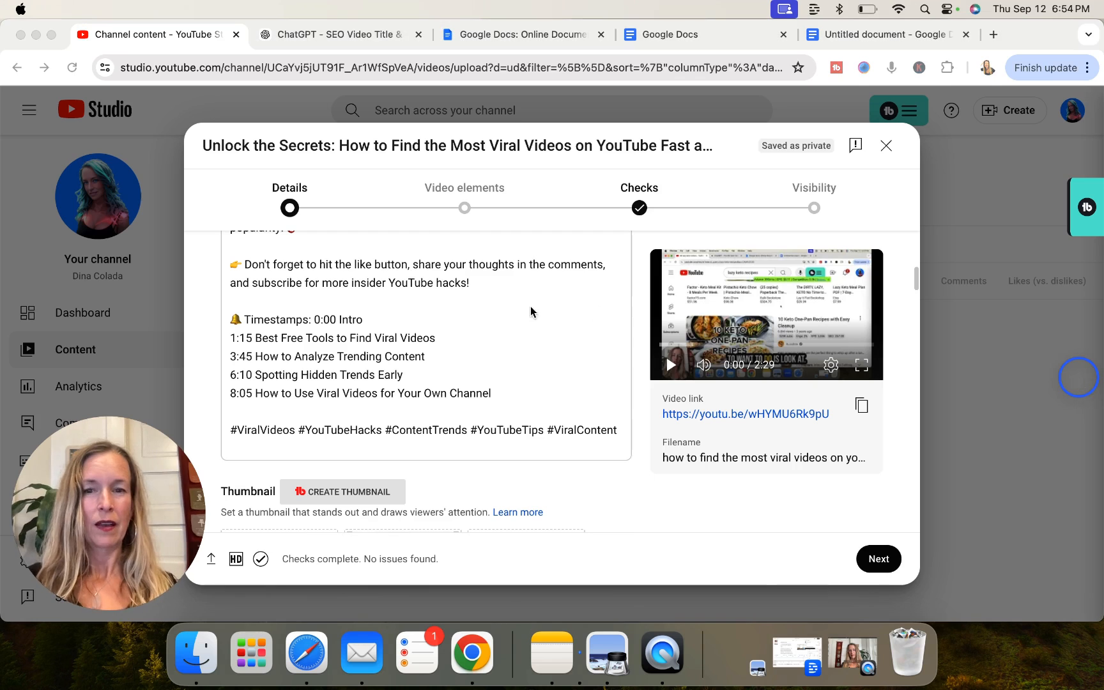
# Paste the copied block of Facebook and affiliate links (Poplinks, InVideo, Canva, HeyGen, Namecheap, Metricool) on a new line after the description's hashtags.
pyautogui.scroll(-1, 575, 358)
pyautogui.click(628, 422)
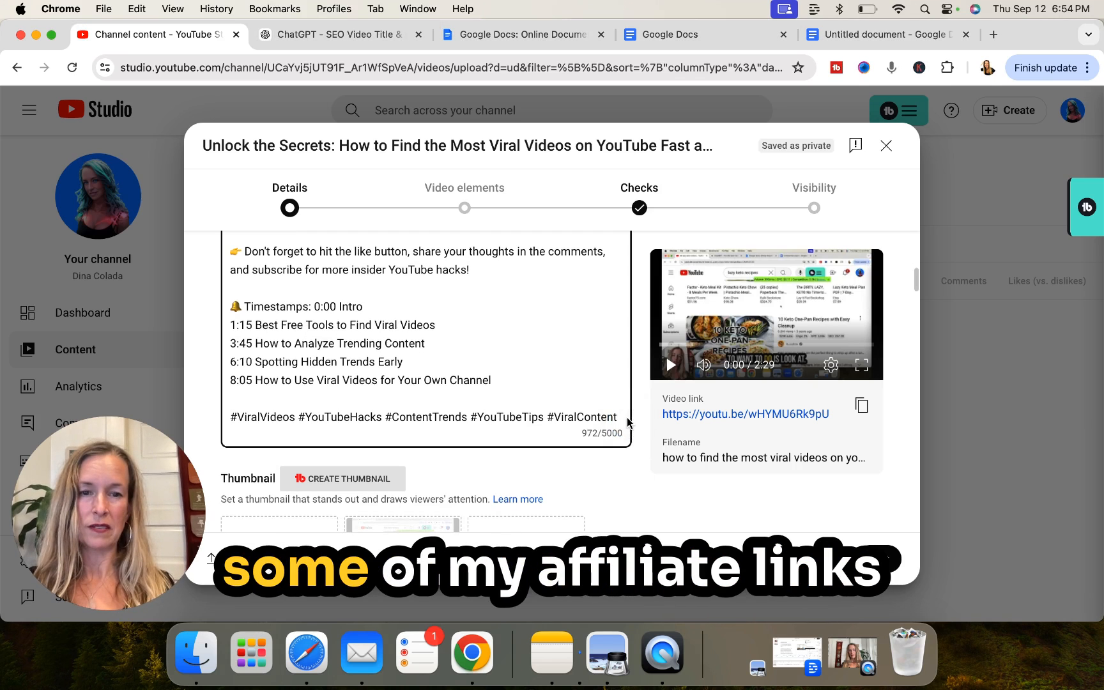
pyautogui.press('Return')
pyautogui.press('super+v')
pyautogui.scroll(-2, 579, 394)
pyautogui.scroll(-10, 579, 395)
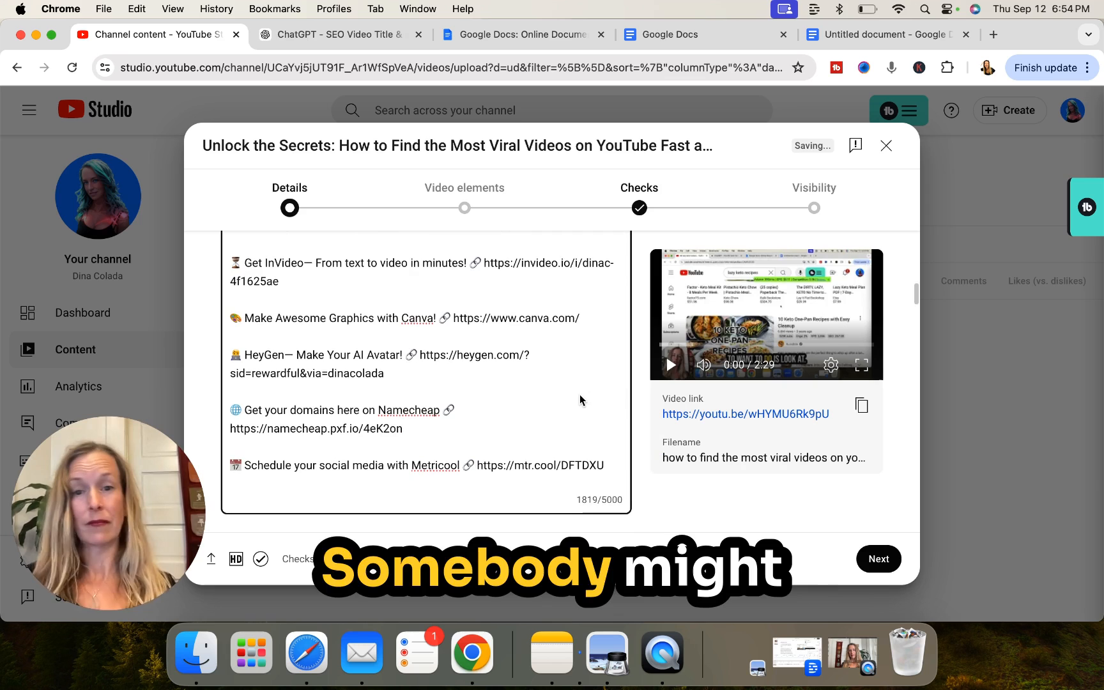
pyautogui.scroll(-2, 580, 396)
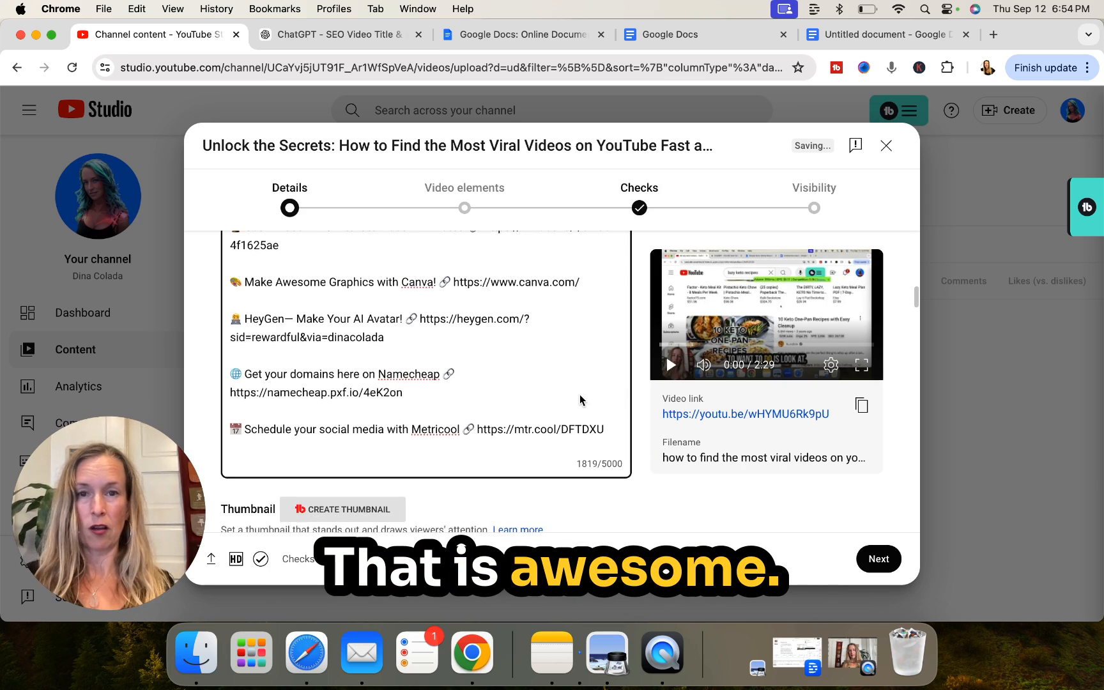
pyautogui.scroll(-5, 579, 396)
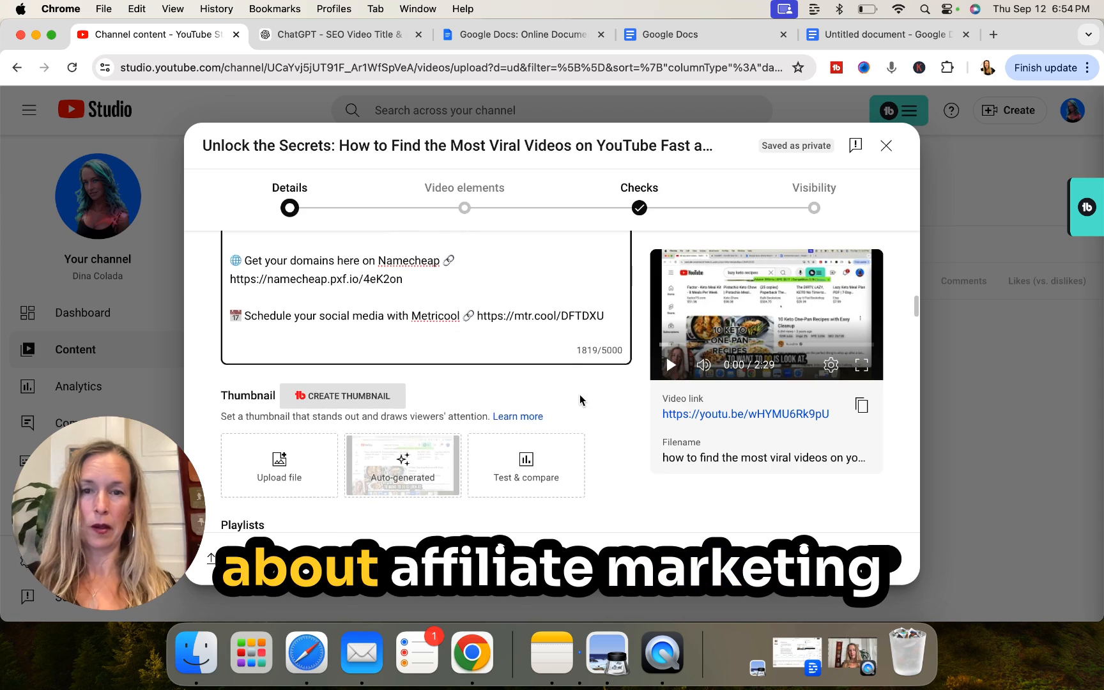
pyautogui.scroll(-1, 579, 394)
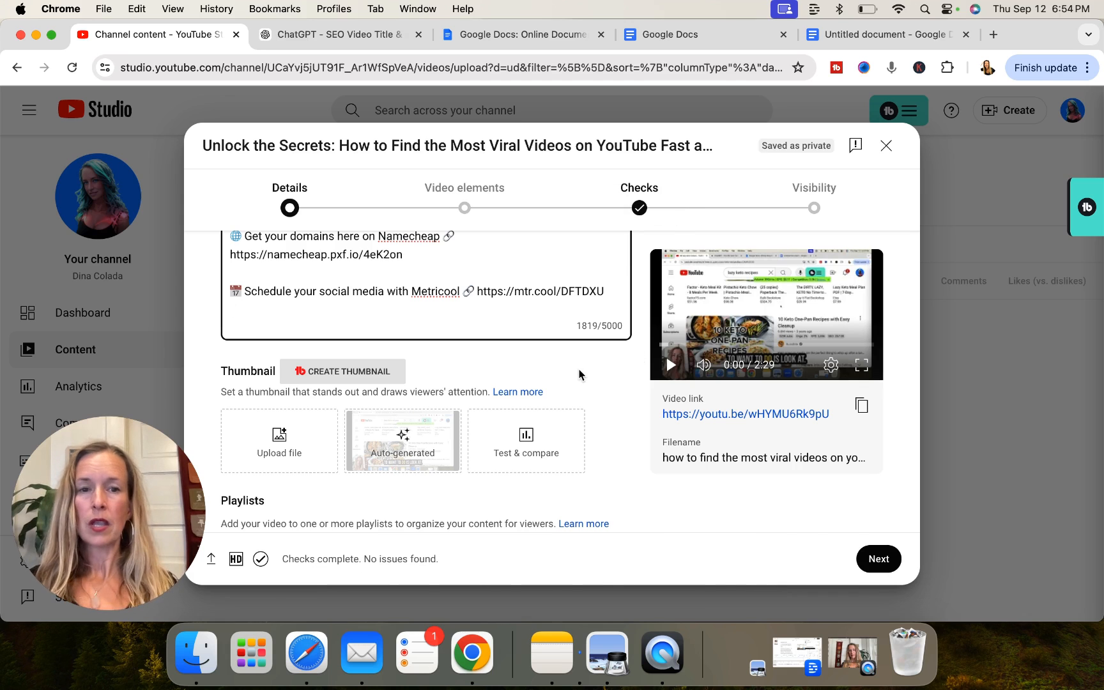
# Select the full video title text for the thumbnail design, and open canva.com in a new browser tab.
pyautogui.scroll(15, 578, 371)
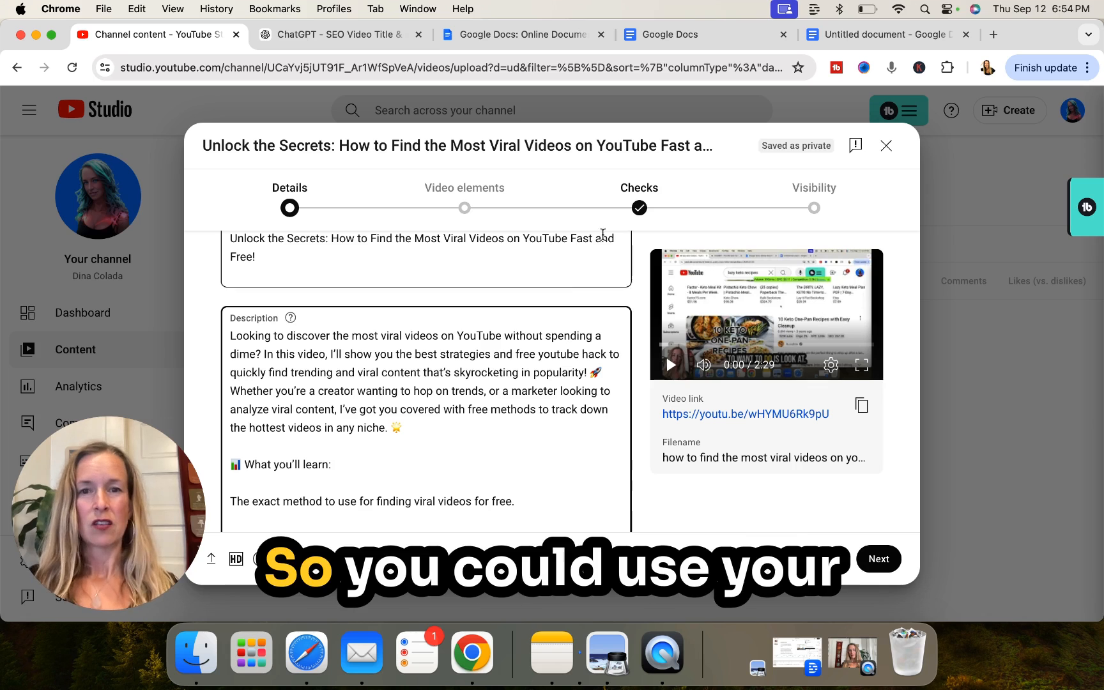
pyautogui.moveTo(255, 257); pyautogui.dragTo(223, 238)
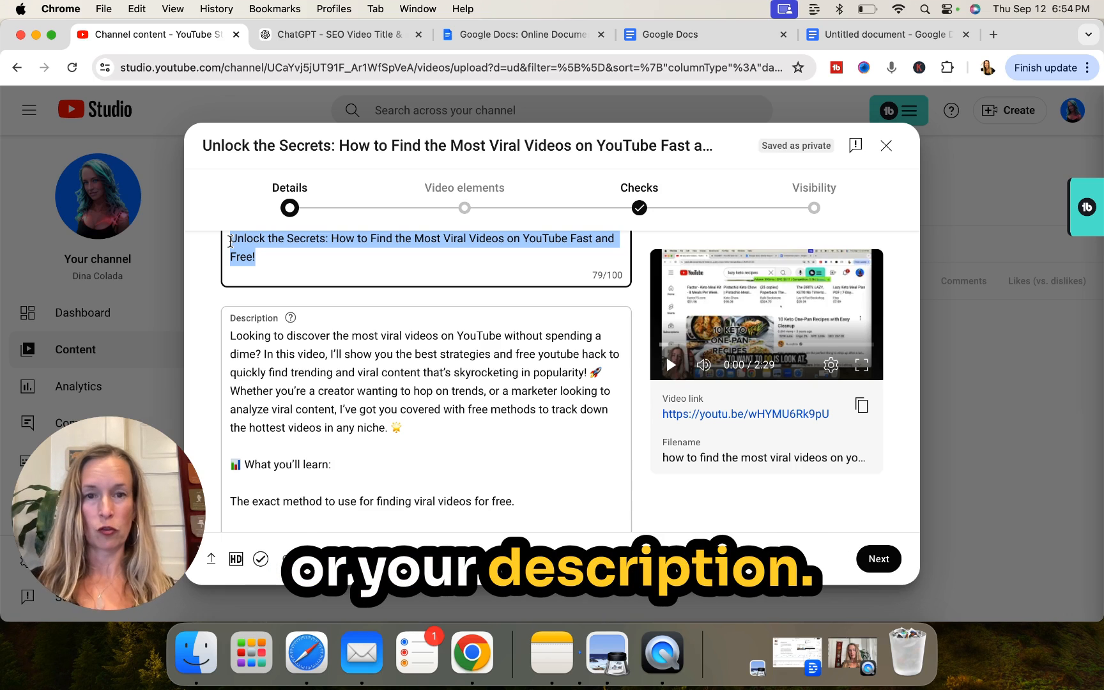
pyautogui.scroll(-3, 397, 458)
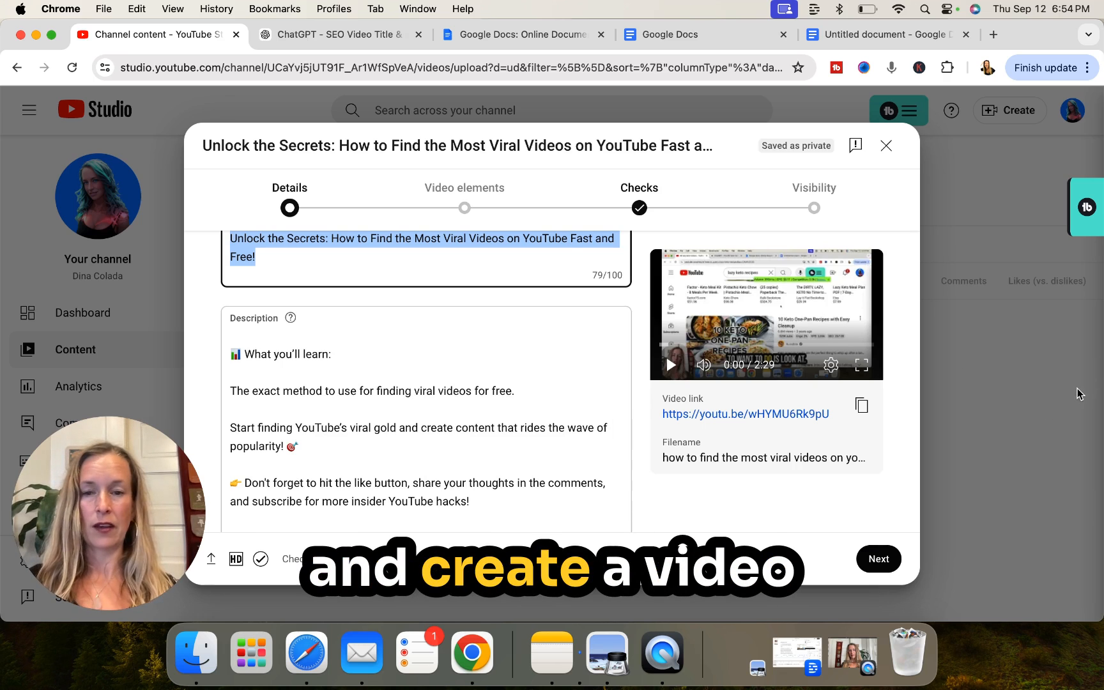
pyautogui.click(356, 261)
pyautogui.moveTo(311, 260); pyautogui.dragTo(213, 241)
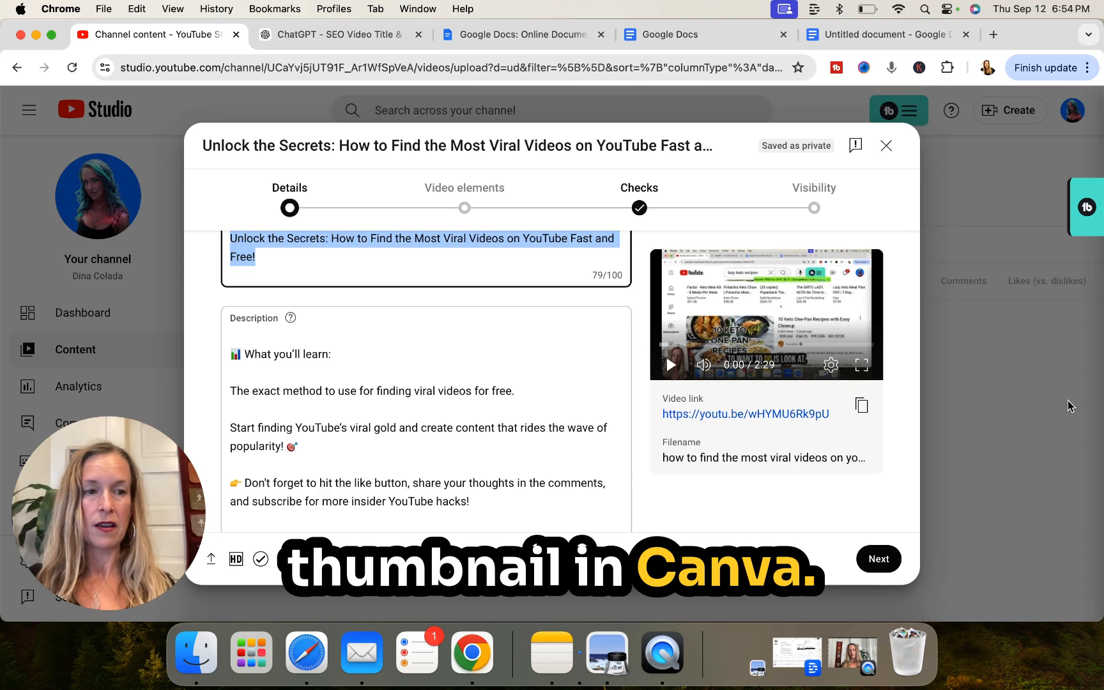
pyautogui.click(993, 34)
pyautogui.write('canva.com')
pyautogui.press('Return')
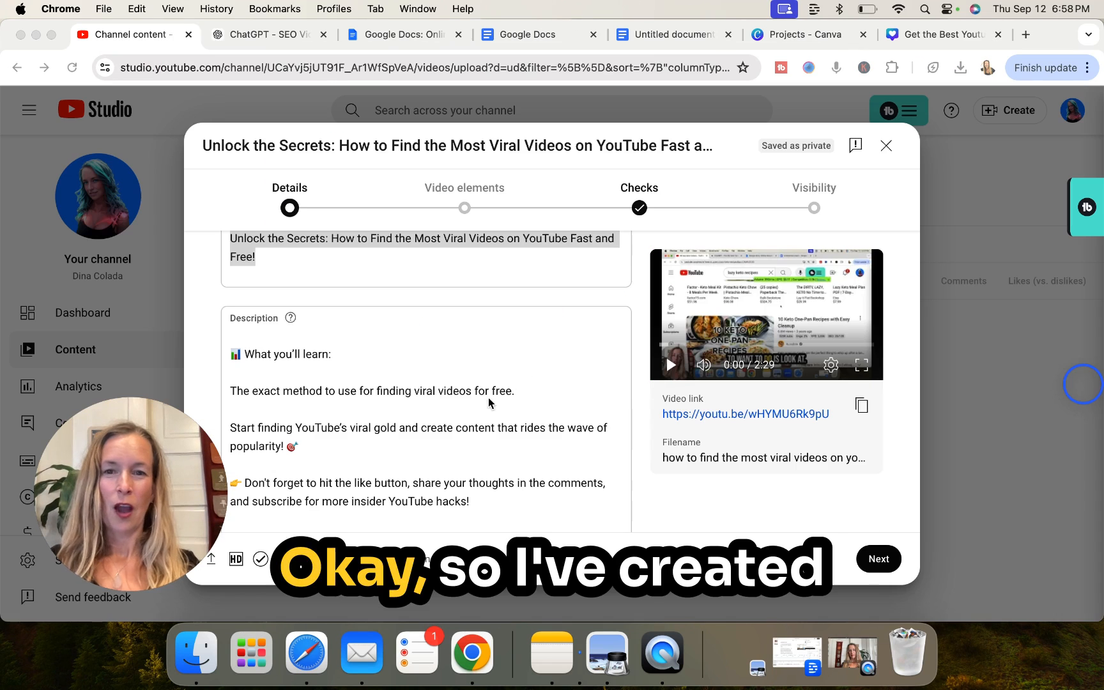
# Upload "Get the Best Youtube kewwords with AI (2).png" from the Downloads folder as the video's thumbnail.
pyautogui.scroll(-15, 492, 401)
pyautogui.scroll(-5, 488, 397)
pyautogui.click(281, 359)
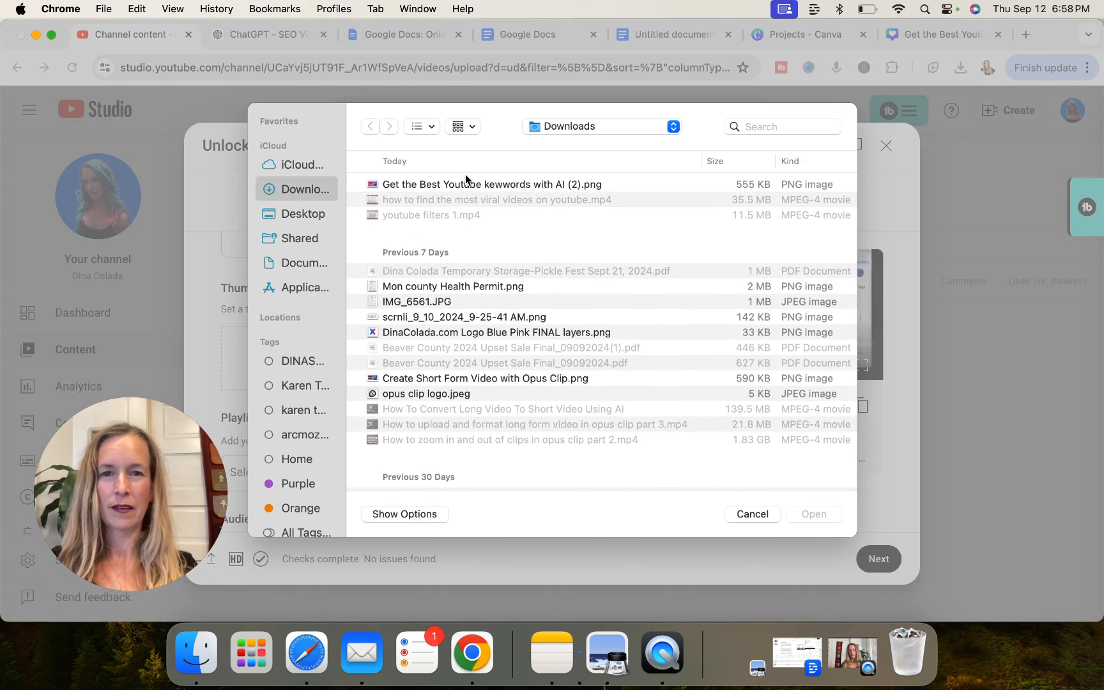
pyautogui.doubleClick(467, 184)
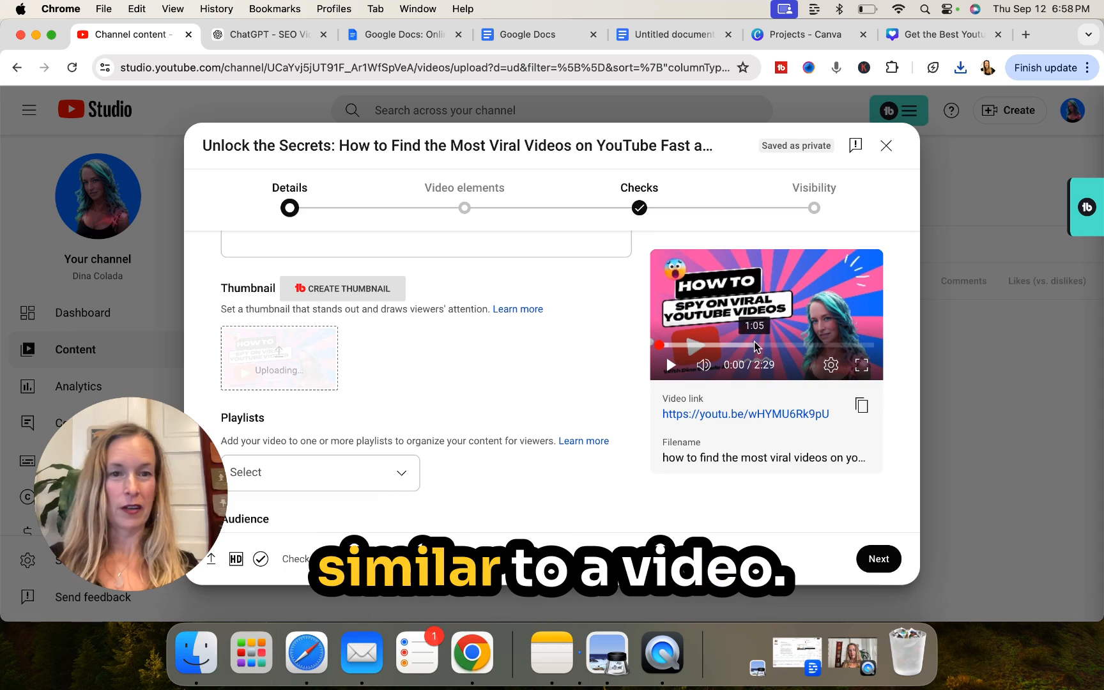
# Search the channel's playlists for "youtube" and add the video to the YouTube Tips playlist.
pyautogui.scroll(-3, 548, 367)
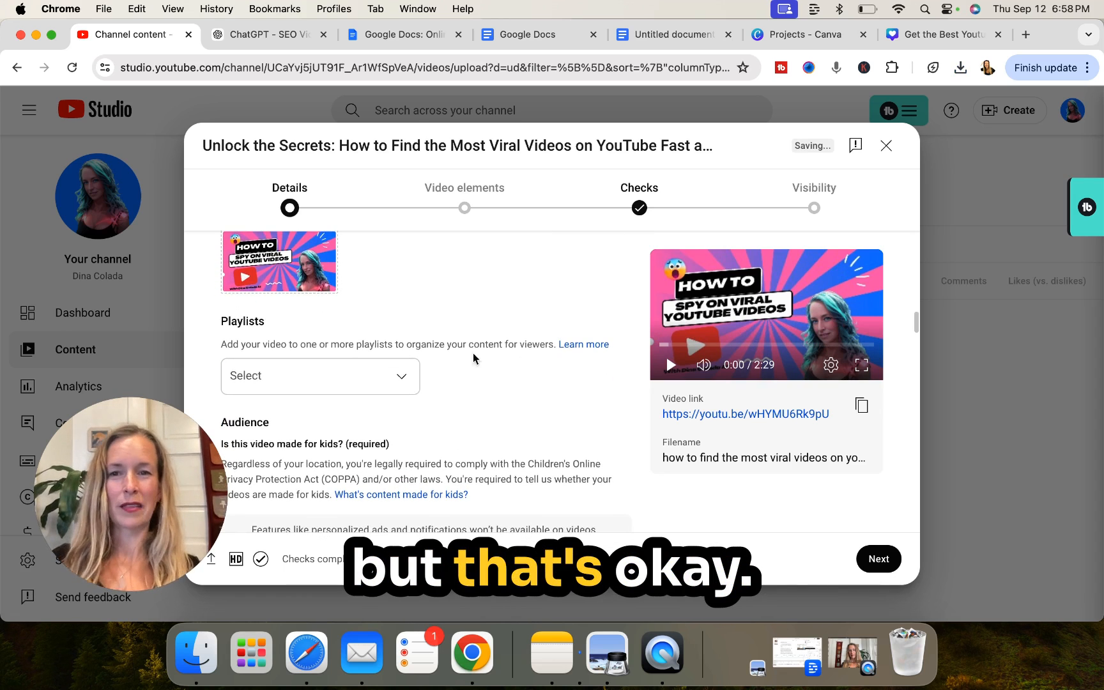
pyautogui.scroll(2, 510, 276)
pyautogui.scroll(-2, 511, 279)
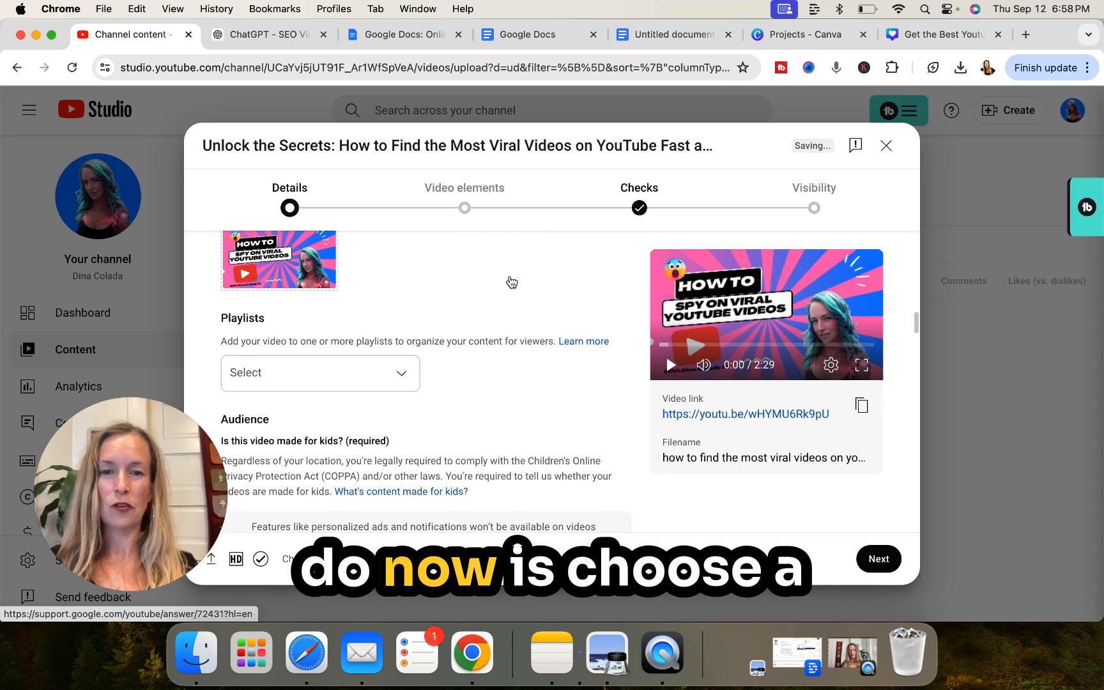
pyautogui.scroll(3, 437, 311)
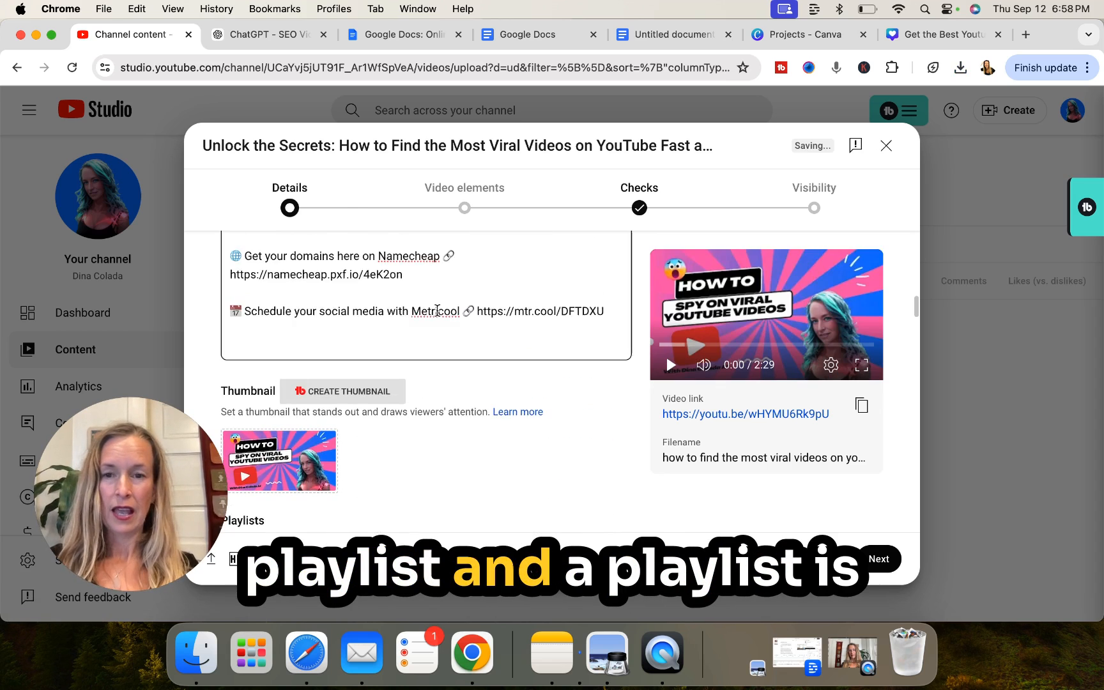
pyautogui.scroll(10, 437, 310)
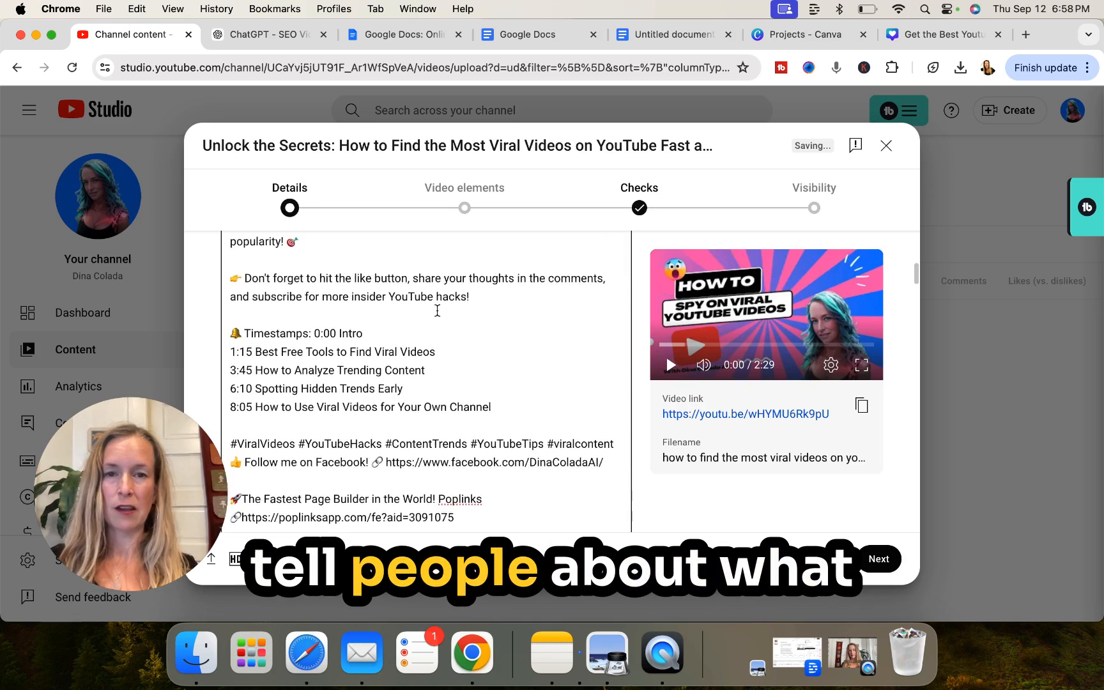
pyautogui.scroll(-15, 437, 310)
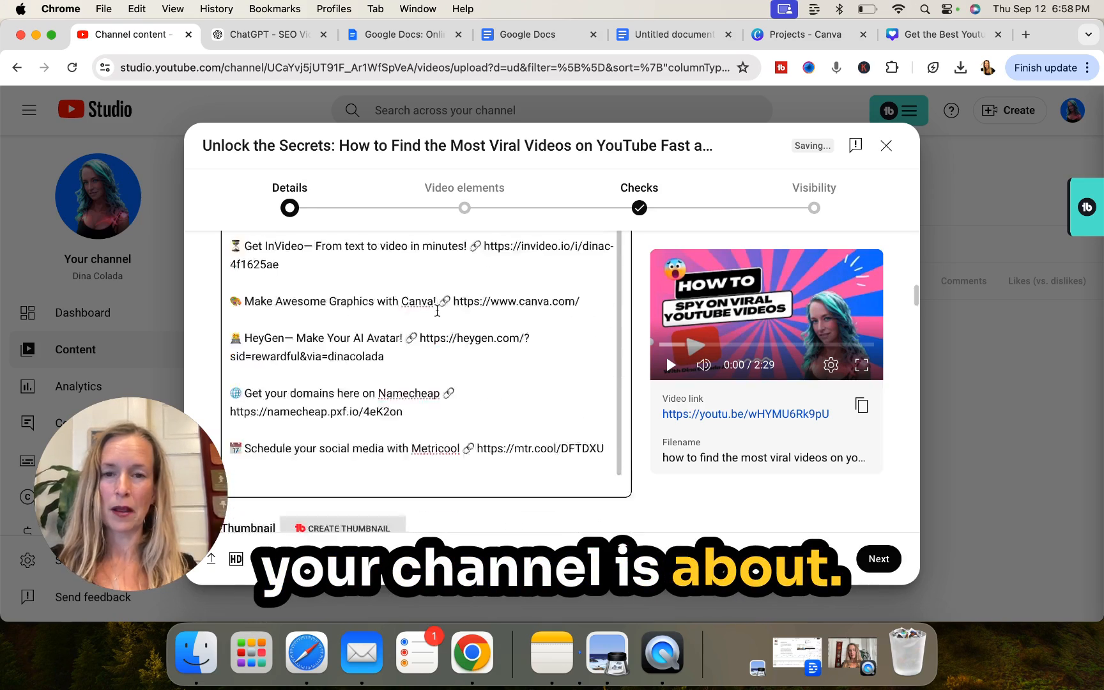
pyautogui.scroll(-4, 437, 315)
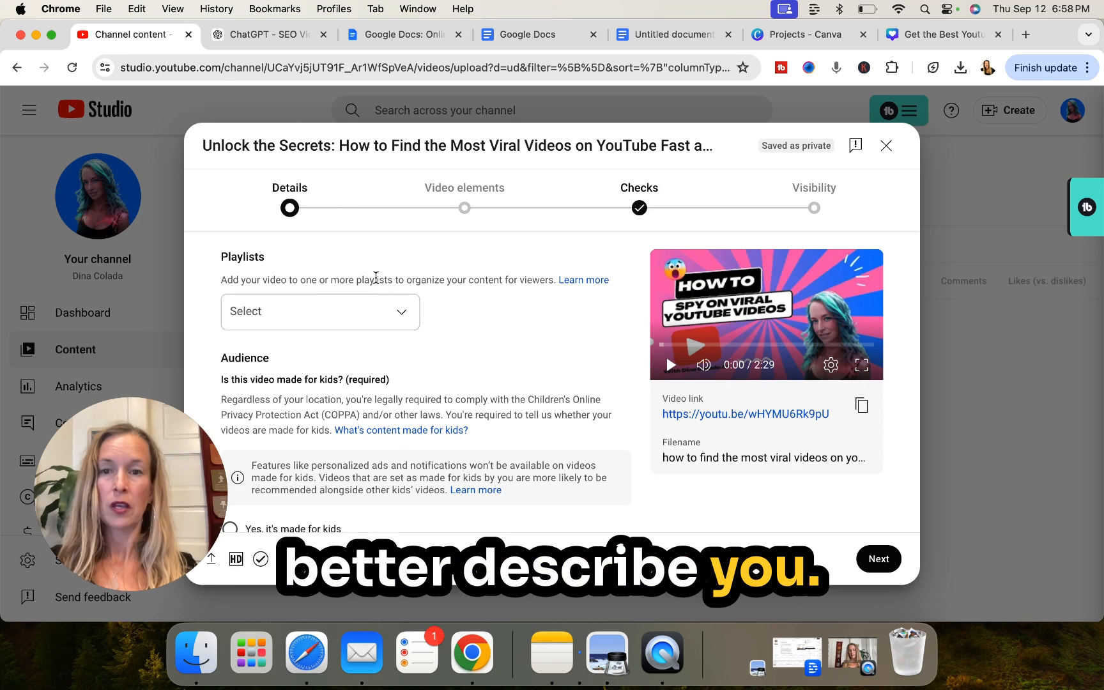
pyautogui.click(282, 316)
pyautogui.click(320, 268)
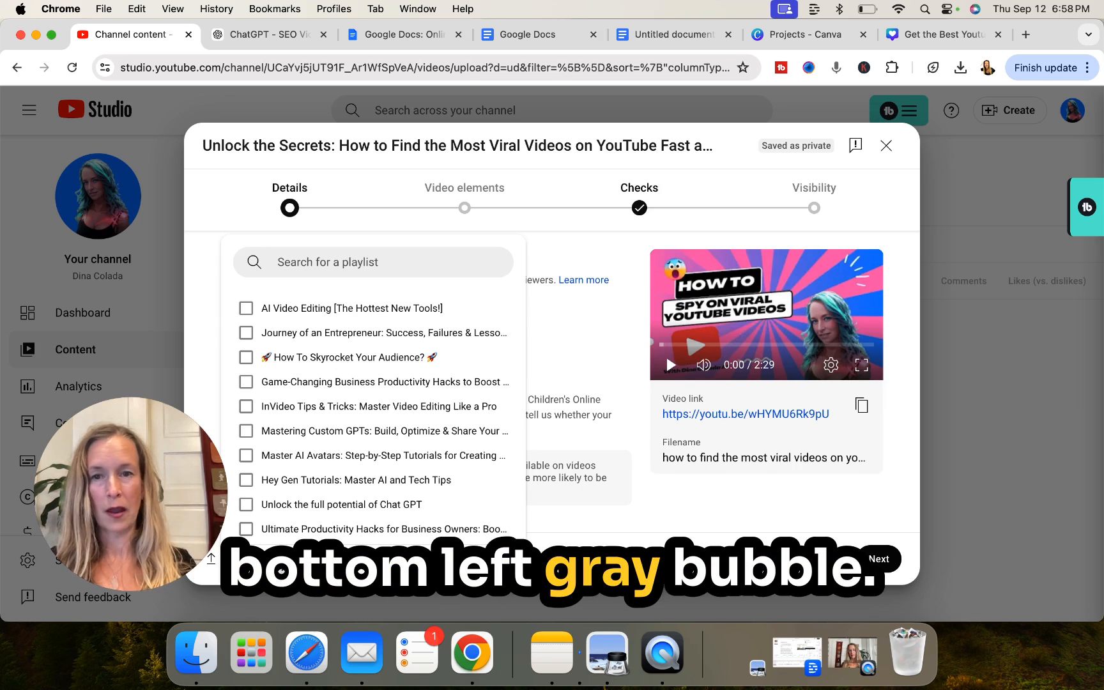
pyautogui.scroll(-2, 306, 340)
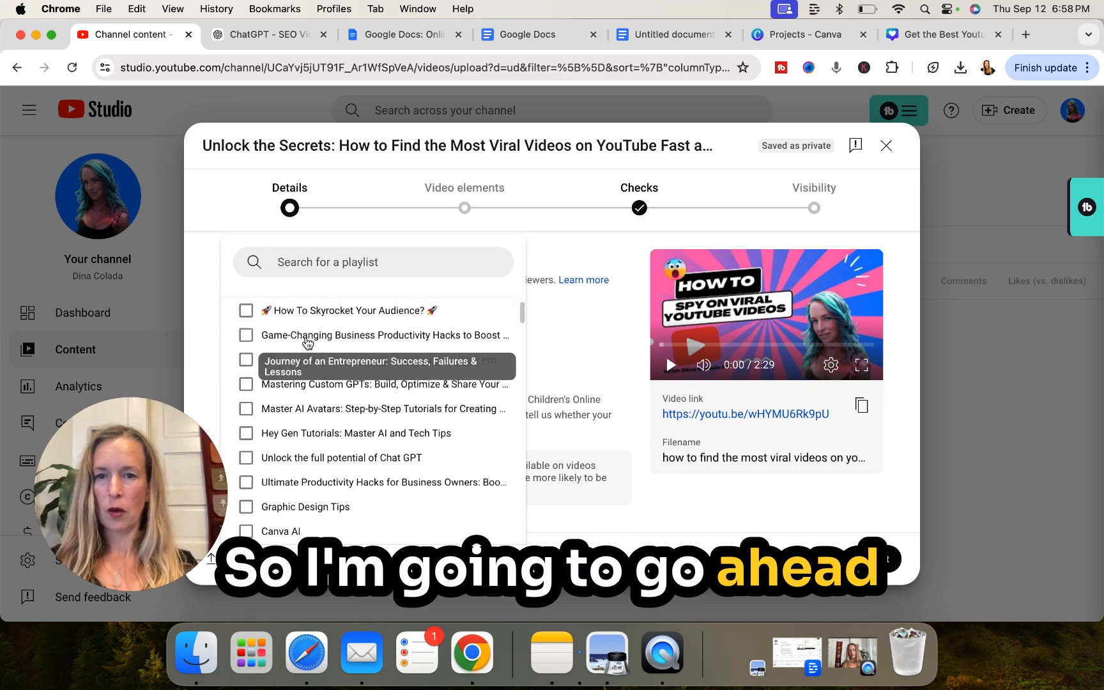
pyautogui.scroll(1, 313, 337)
pyautogui.click(336, 262)
pyautogui.write('youtube')
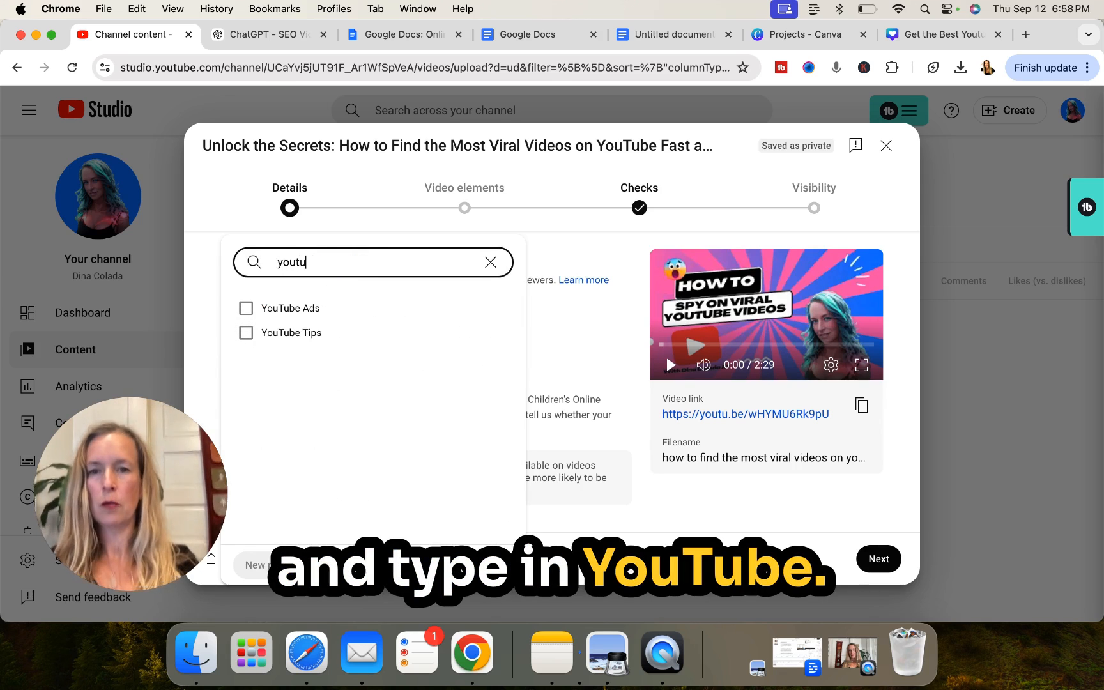
pyautogui.click(247, 333)
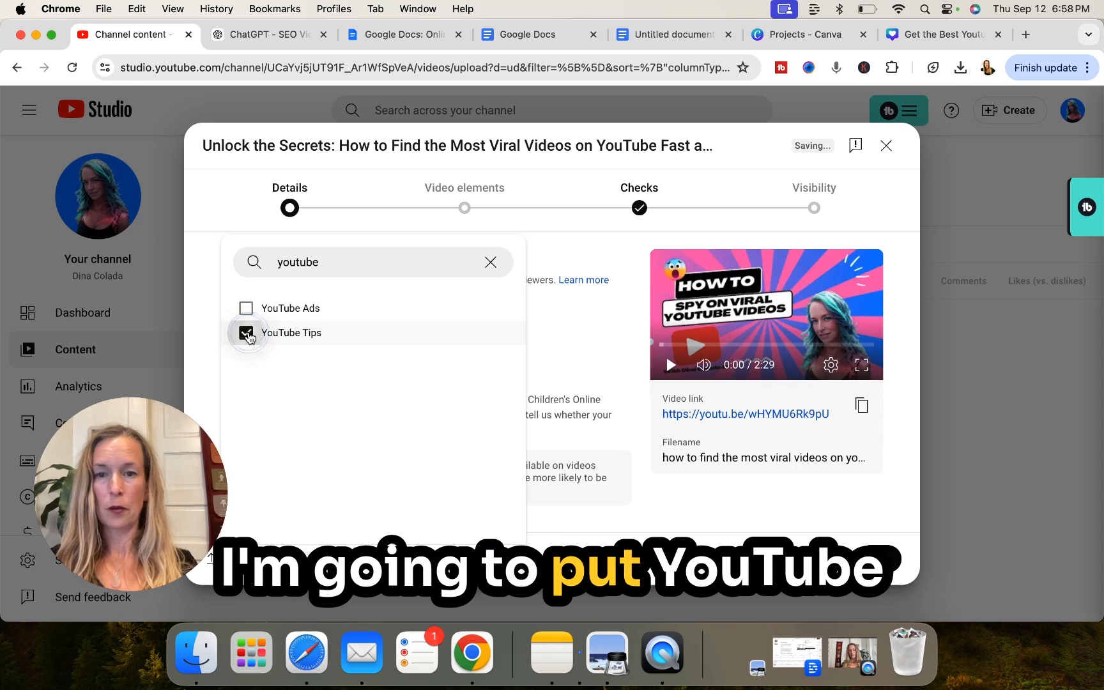
# Search the playlists for "hacks", look through the matches, and clear the search.
pyautogui.click(490, 263)
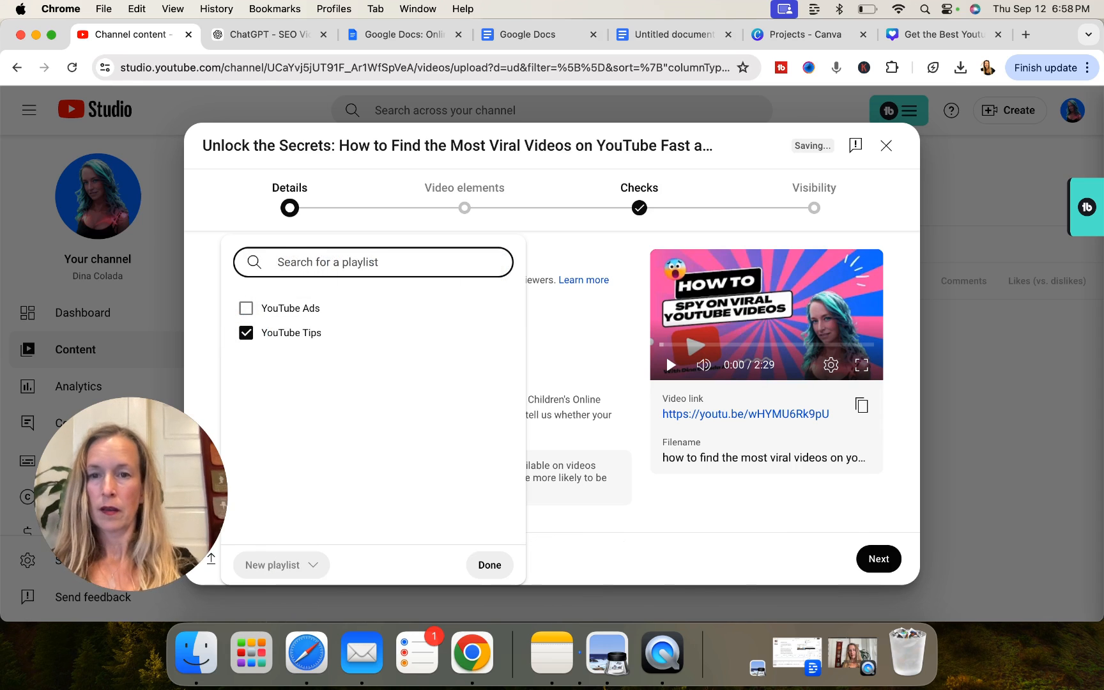
pyautogui.click(294, 276)
pyautogui.click(353, 260)
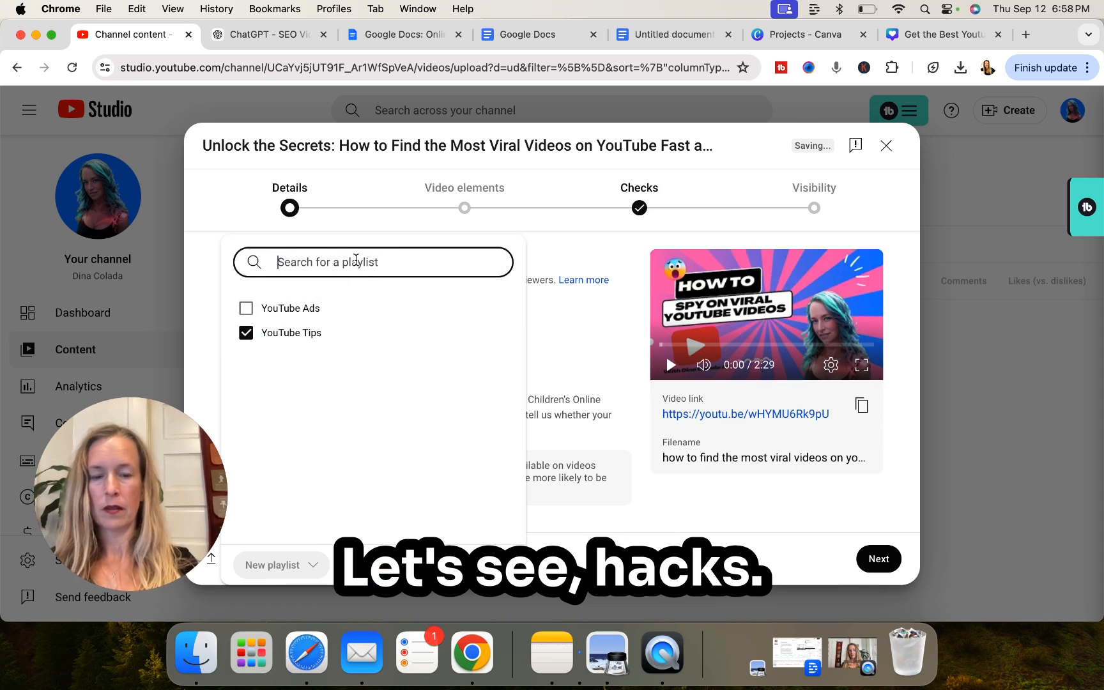
pyautogui.write('hacks')
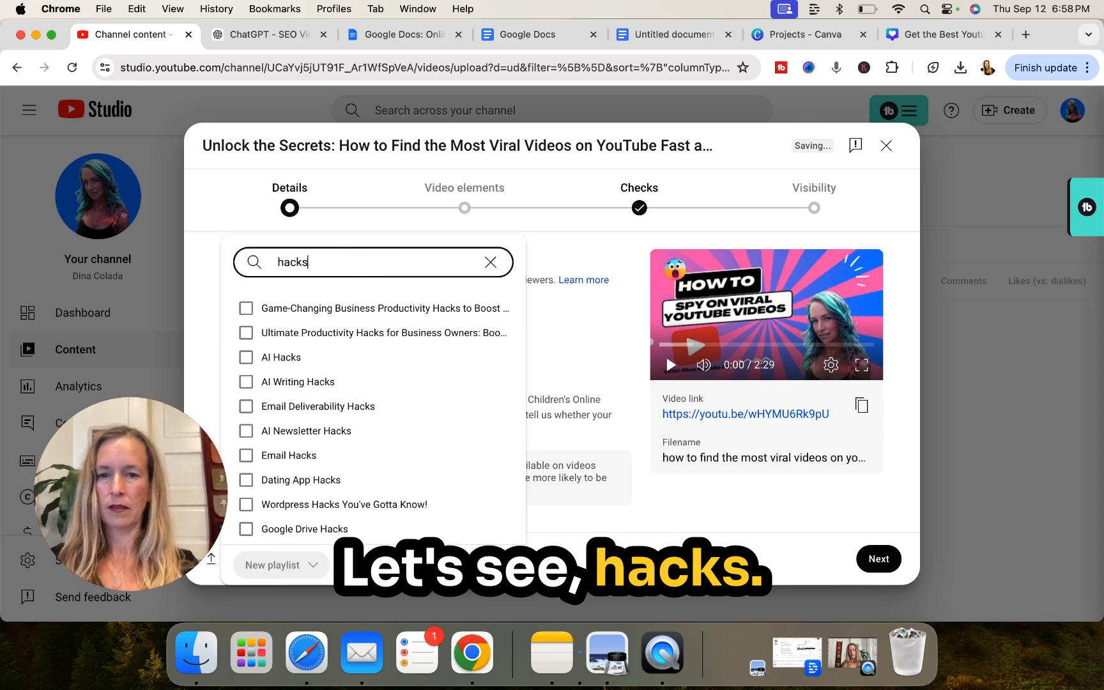
pyautogui.scroll(-1, 305, 369)
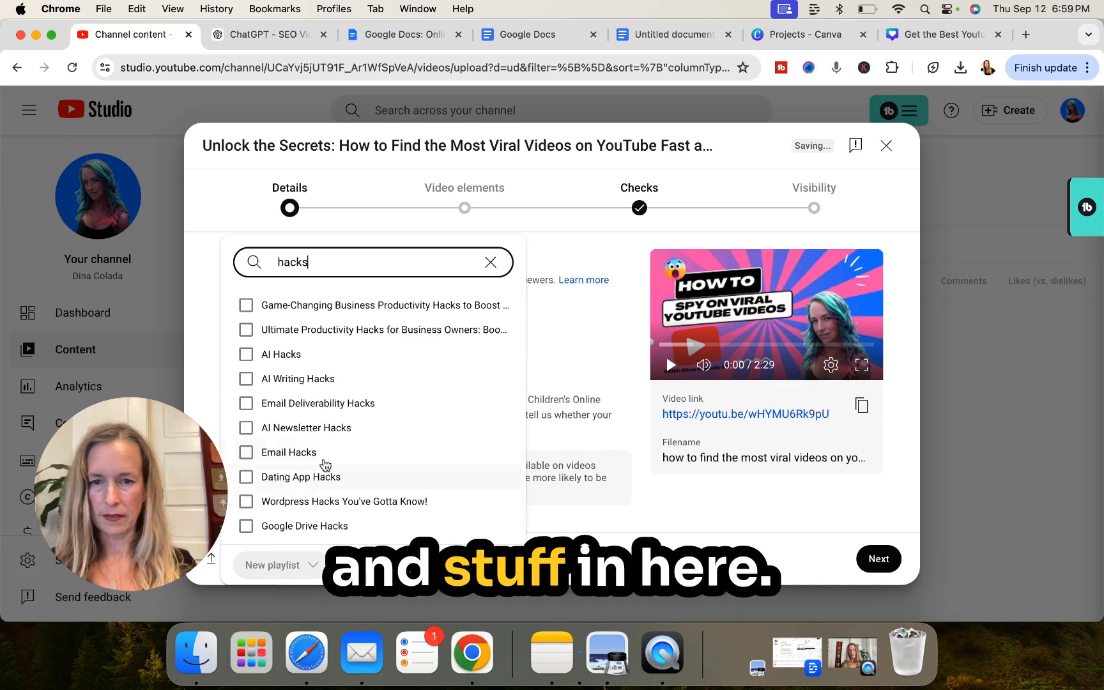
pyautogui.click(490, 262)
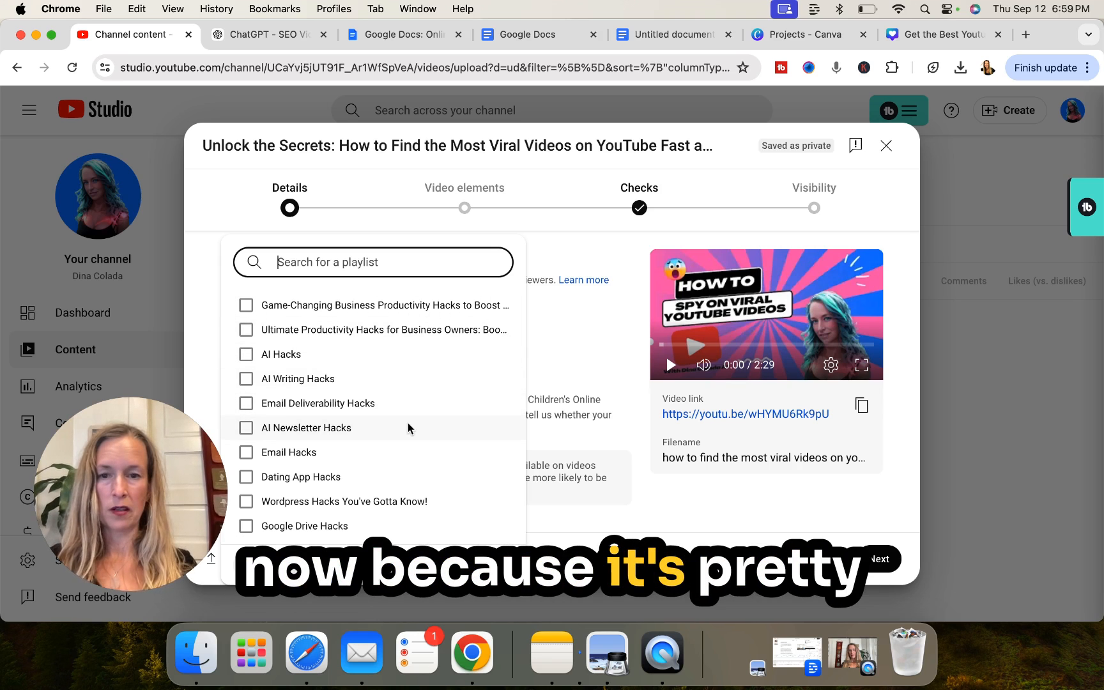
# Search the playlists for "SEO" and add the video to the SEO tips playlist.
pyautogui.click(349, 259)
pyautogui.write('SEO')
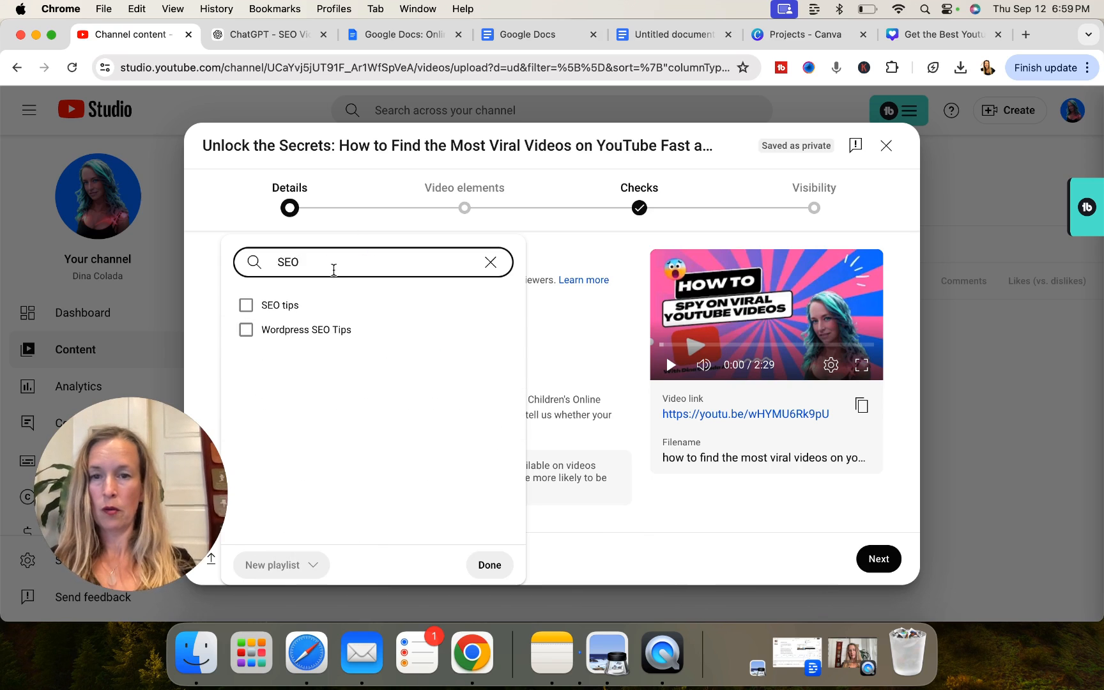
pyautogui.click(288, 305)
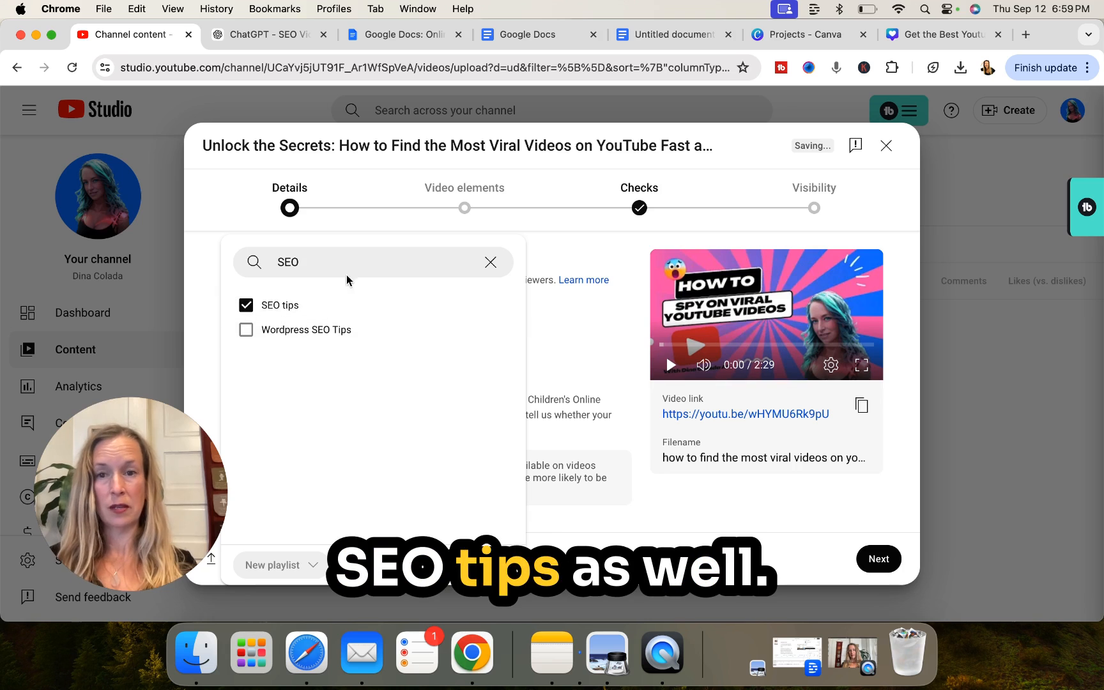
# Search the playlists for "Viral" and for "Vide" to look for further suitable playlists.
pyautogui.moveTo(332, 268); pyautogui.dragTo(252, 267)
pyautogui.write('Vria')
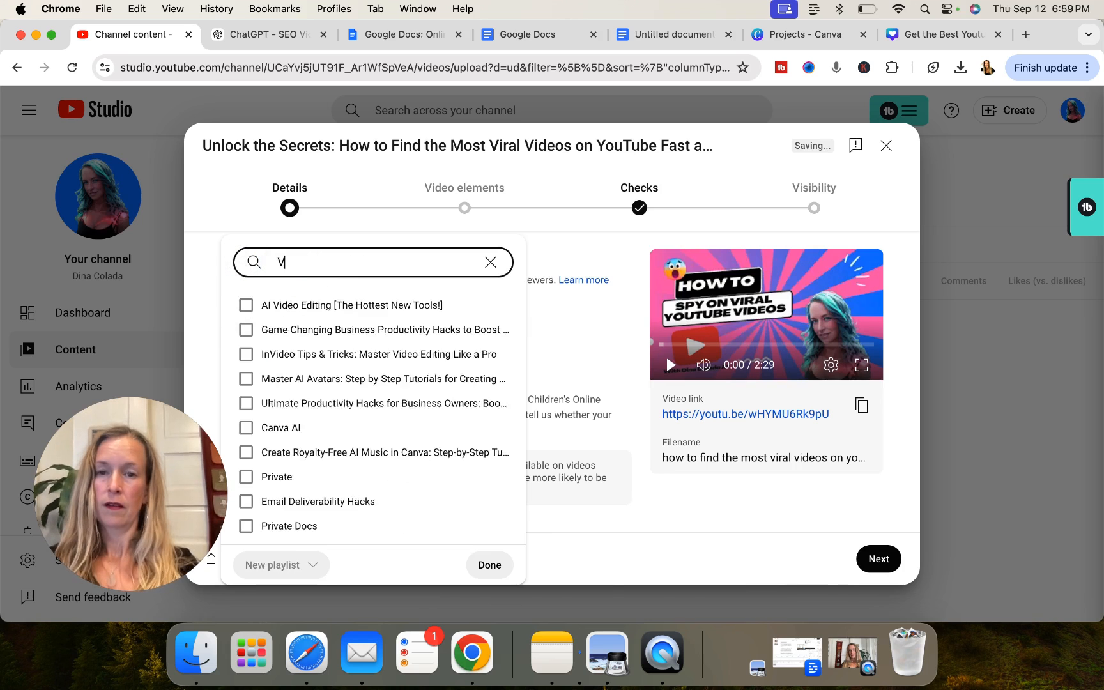
pyautogui.press('BackSpace')
pyautogui.press('BackSpace')
pyautogui.press('BackSpace')
pyautogui.write('iral')
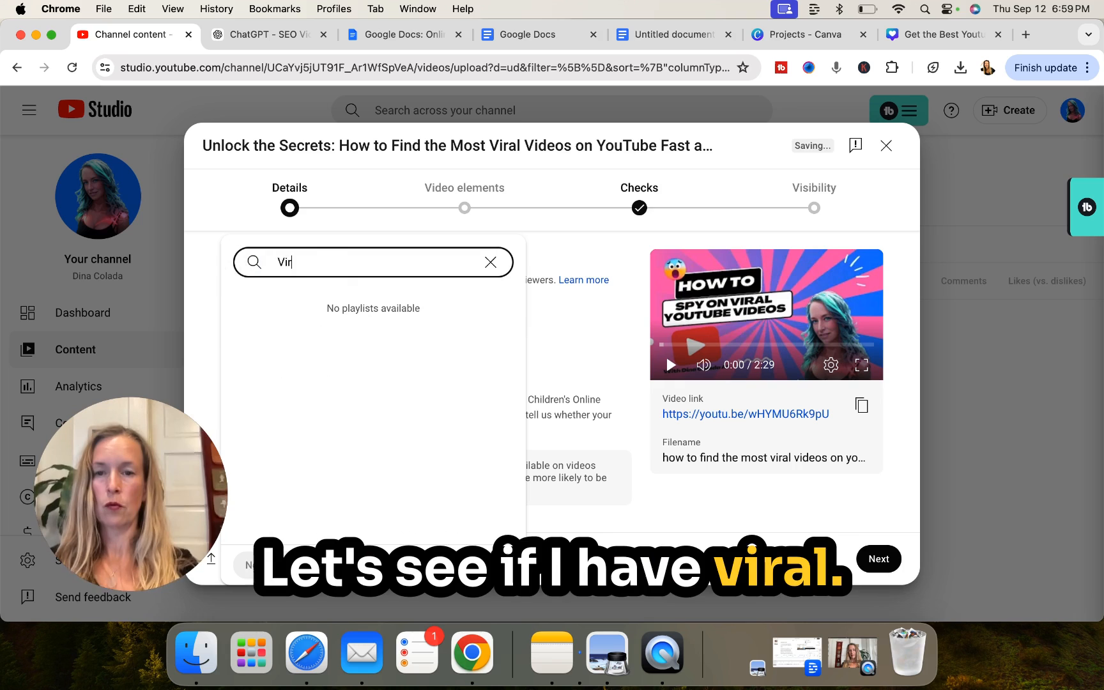
pyautogui.press('BackSpace')
pyautogui.press('BackSpace')
pyautogui.press('BackSpace')
pyautogui.press('BackSpace')
pyautogui.write('ide')
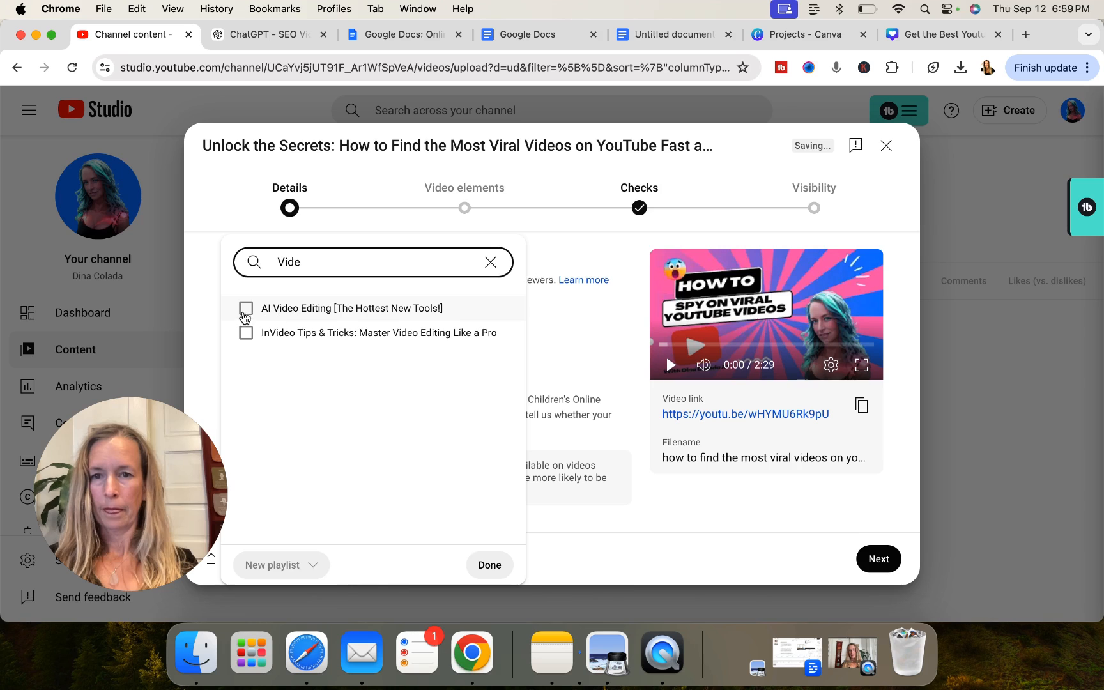
pyautogui.click(310, 508)
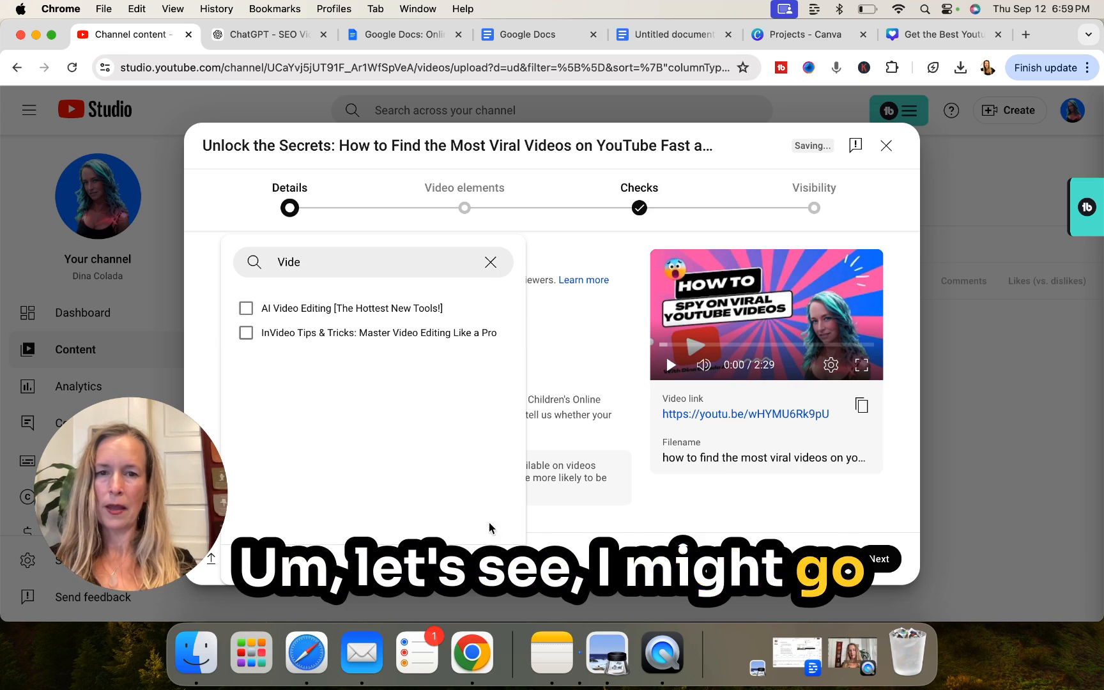
# Clear the playlist search and confirm the video's playlist selection.
pyautogui.click(488, 262)
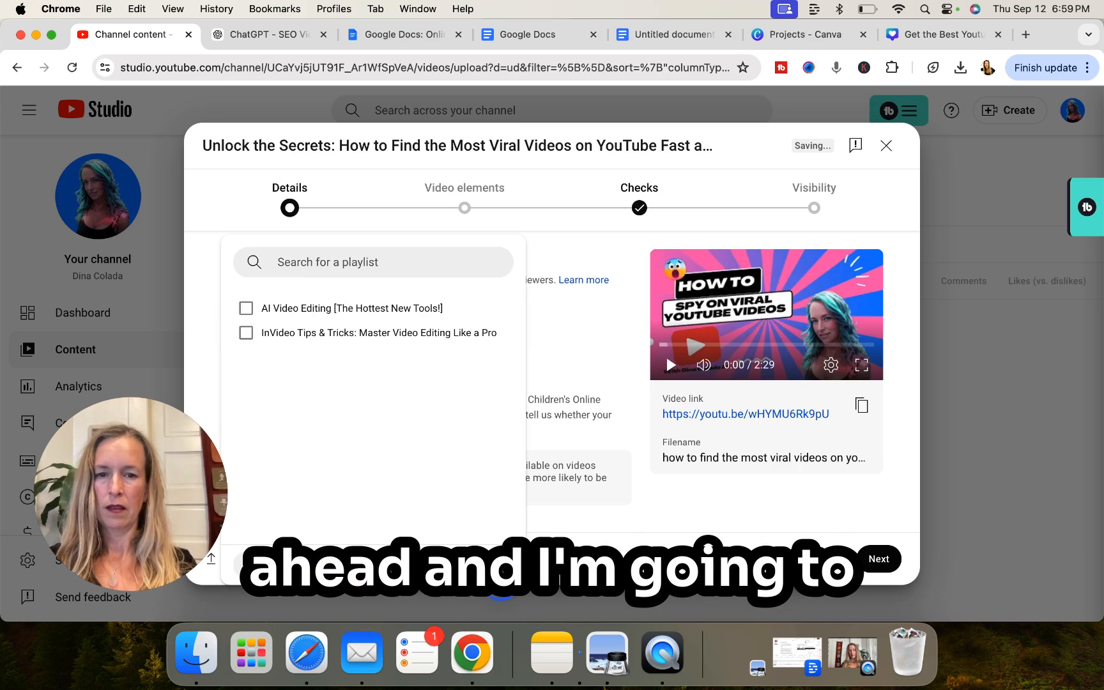
pyautogui.click(490, 561)
pyautogui.scroll(-2, 381, 375)
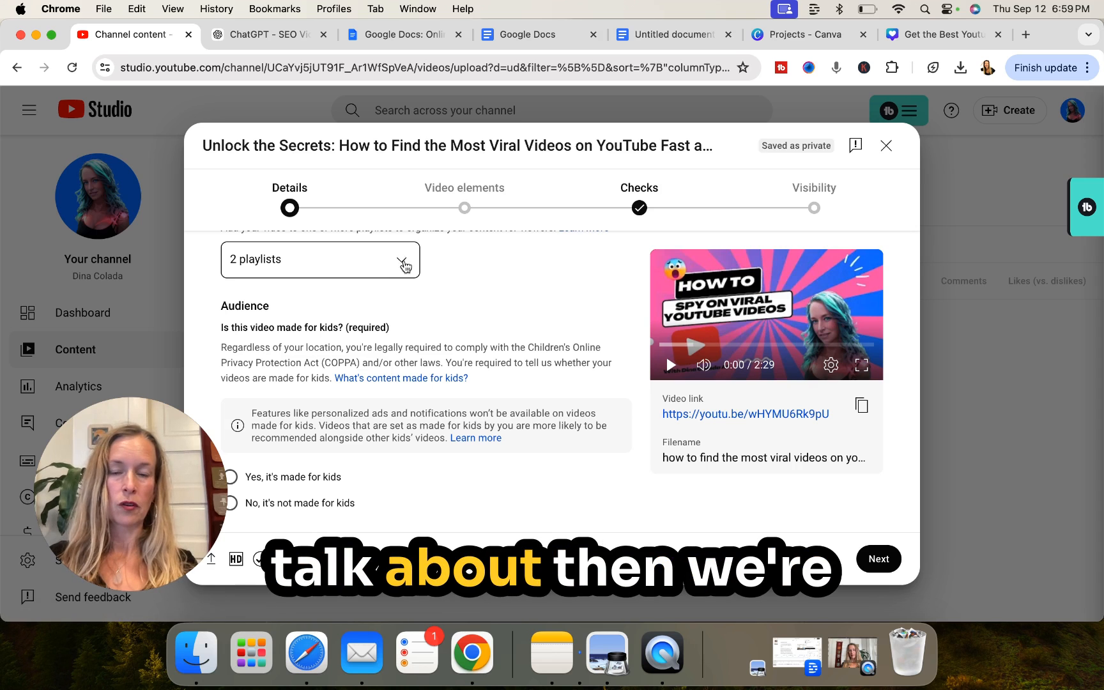
# Mark the video as not made for kids in the audience settings.
pyautogui.scroll(-3, 408, 332)
pyautogui.doubleClick(439, 325)
pyautogui.rightClick(456, 325)
pyautogui.click(387, 372)
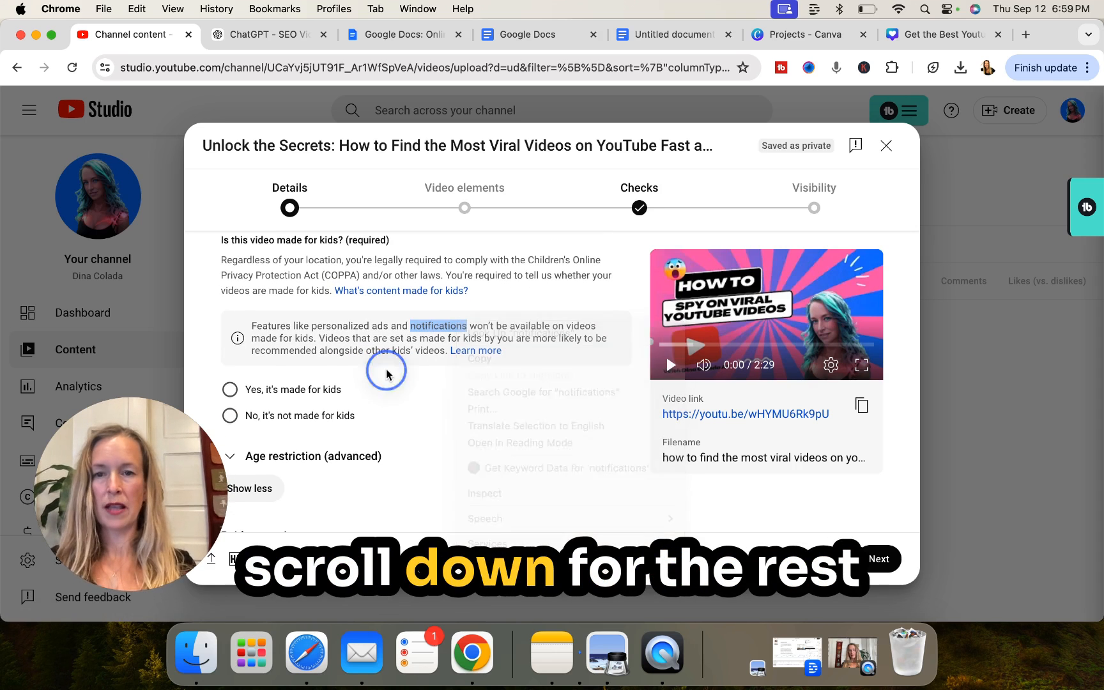
pyautogui.scroll(-2, 424, 410)
pyautogui.scroll(1, 423, 410)
pyautogui.scroll(-2, 423, 410)
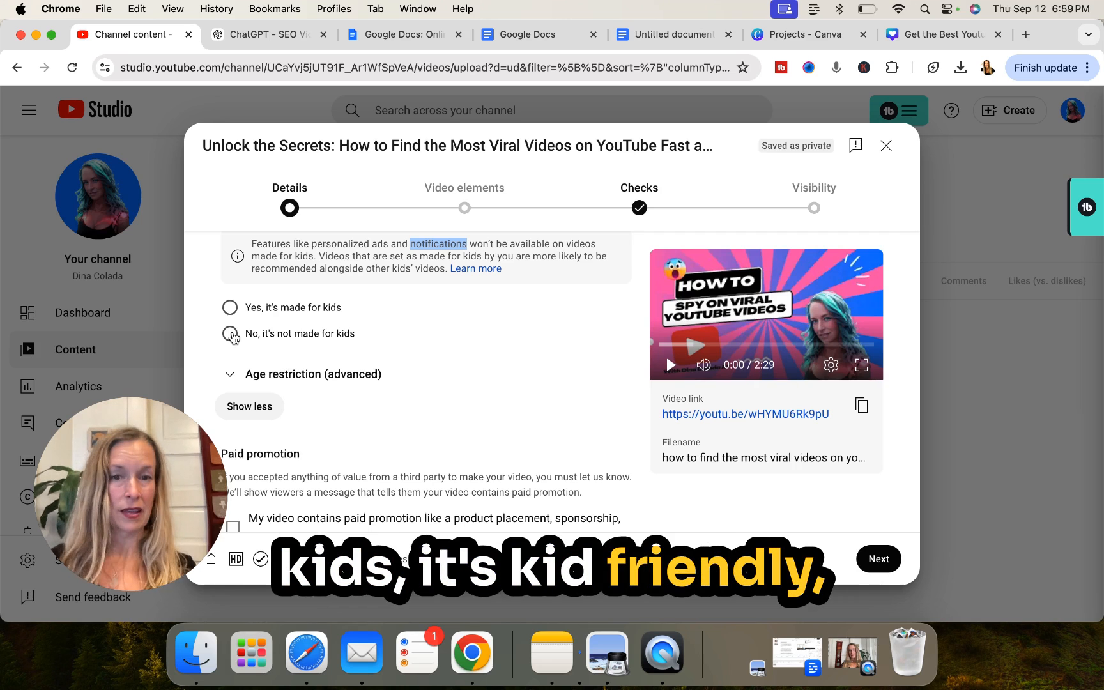
pyautogui.scroll(-2, 234, 339)
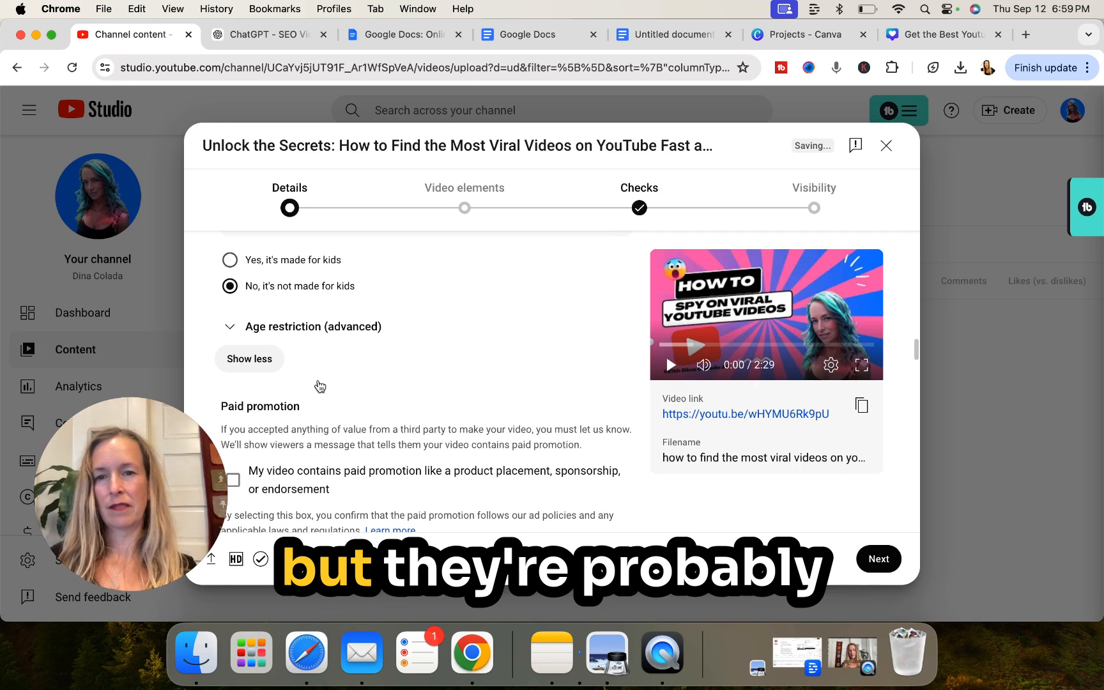
# Expand the advanced age restriction options and check the setting for viewers over 18.
pyautogui.click(230, 329)
pyautogui.scroll(-3, 308, 343)
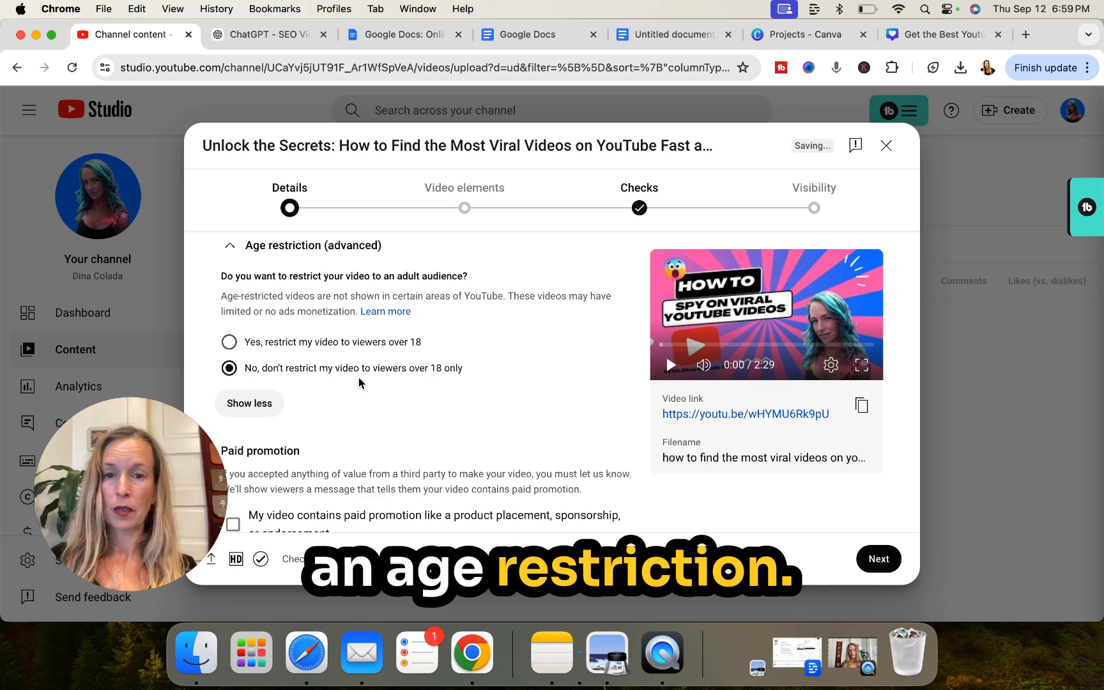
pyautogui.scroll(-1, 424, 381)
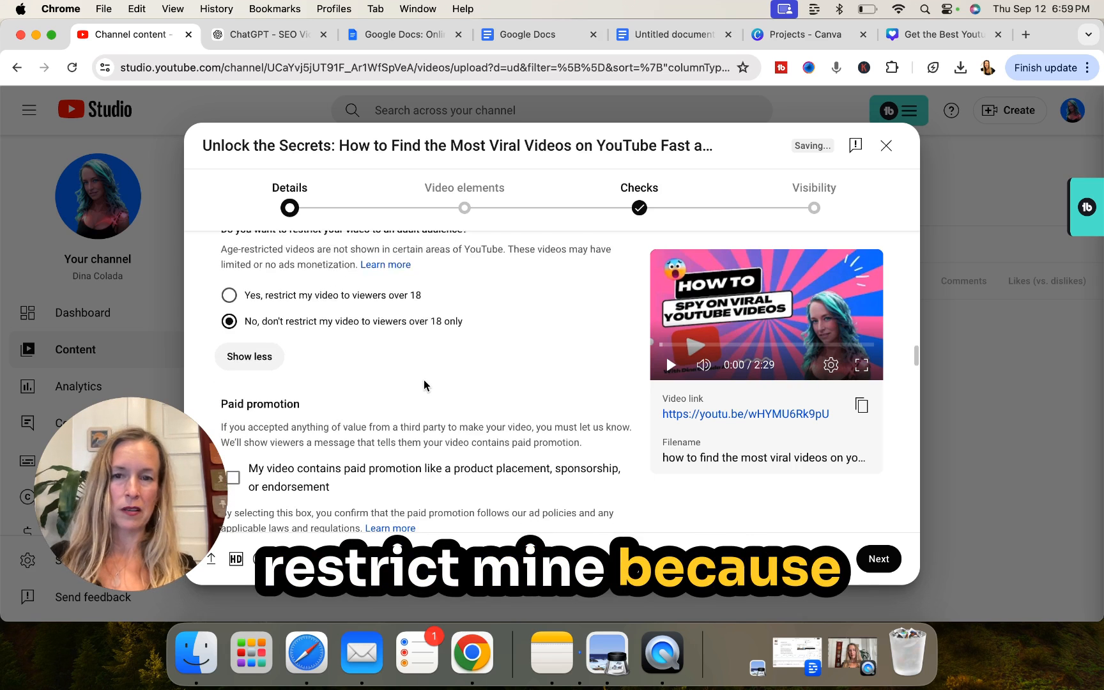
# Declare that the video contains paid promotion like a product placement, sponsorship, or endorsement.
pyautogui.scroll(-3, 424, 379)
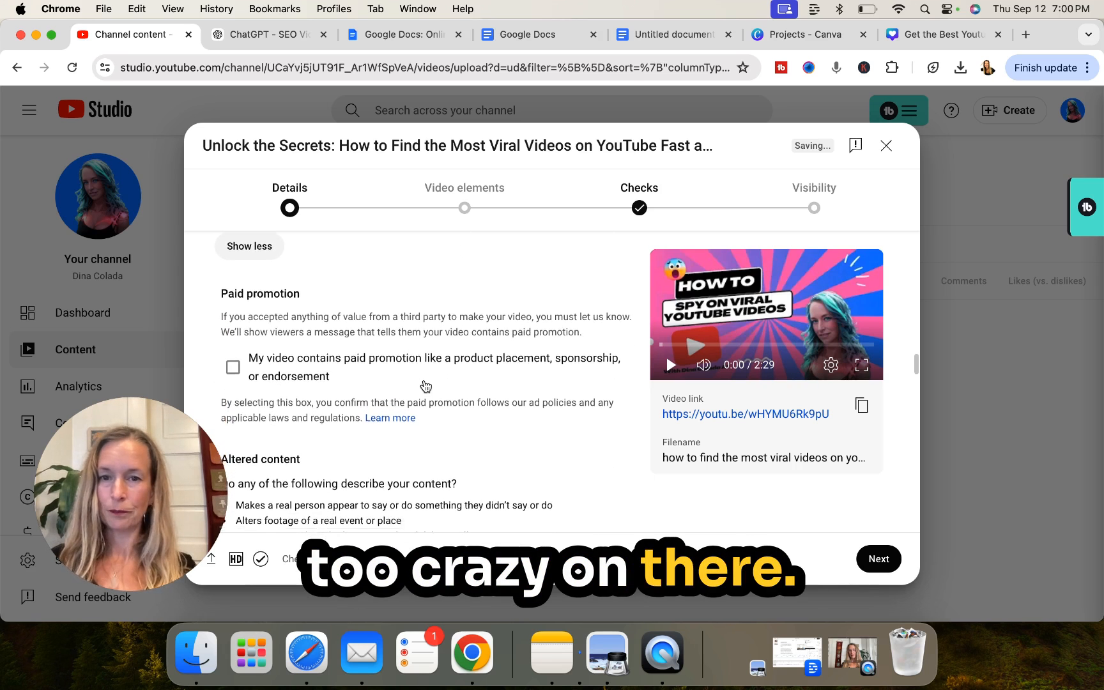
pyautogui.scroll(-1, 425, 386)
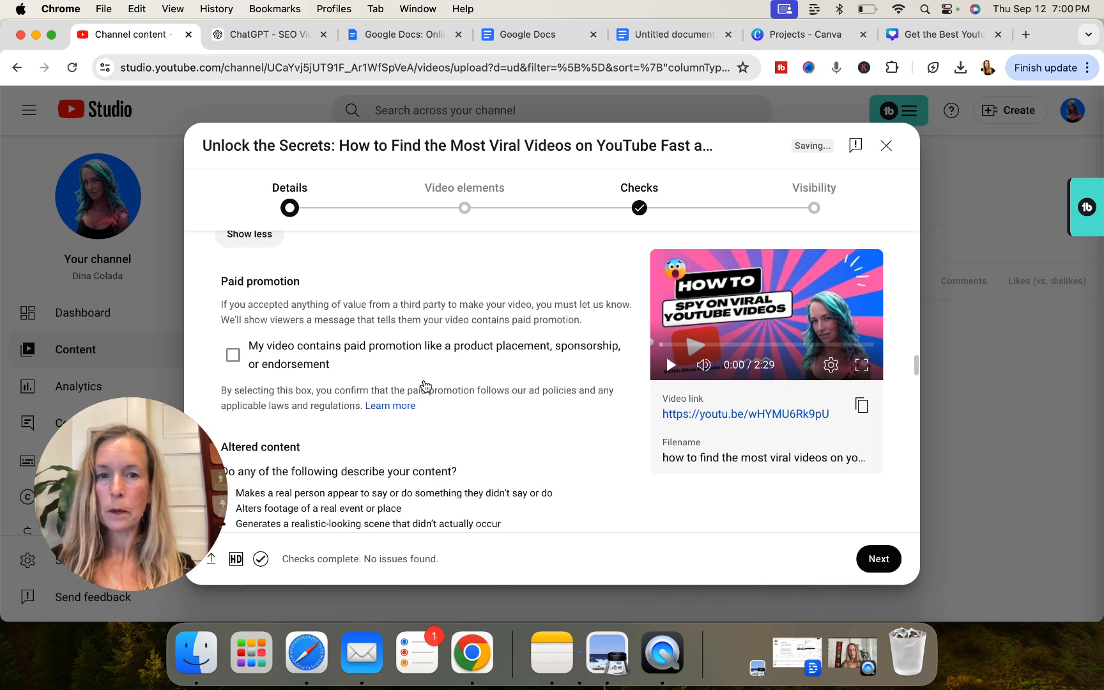
pyautogui.click(234, 345)
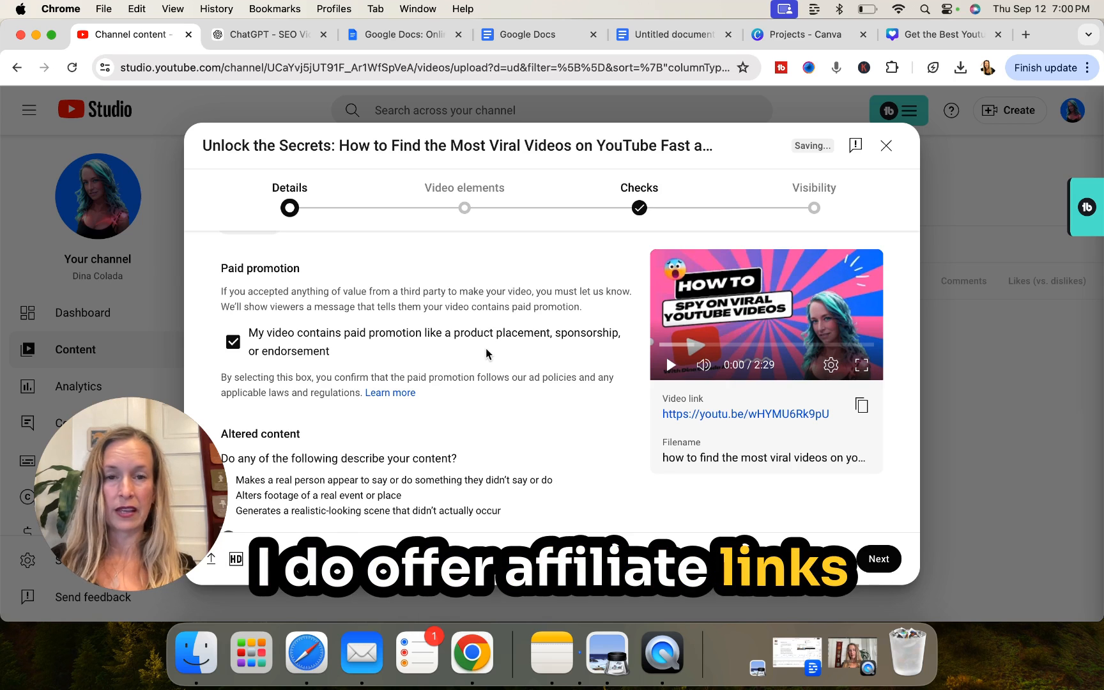
# Answer No to the altered content question about whether any of the listed descriptions fit the video.
pyautogui.scroll(-3, 483, 348)
pyautogui.scroll(-3, 486, 351)
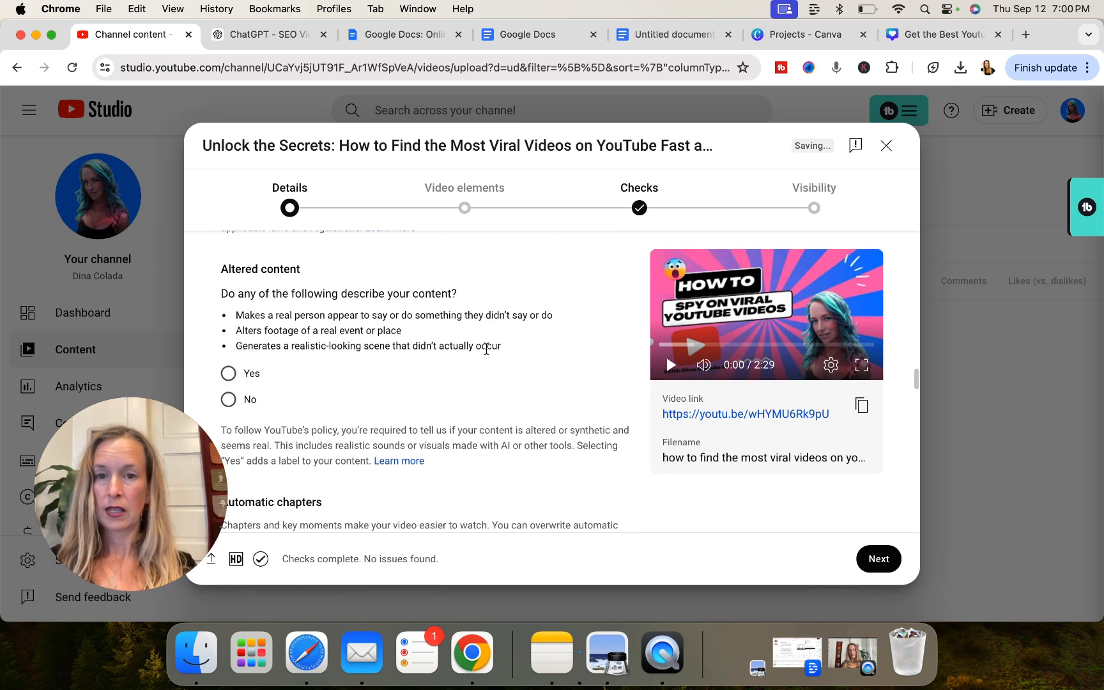
pyautogui.scroll(1, 473, 354)
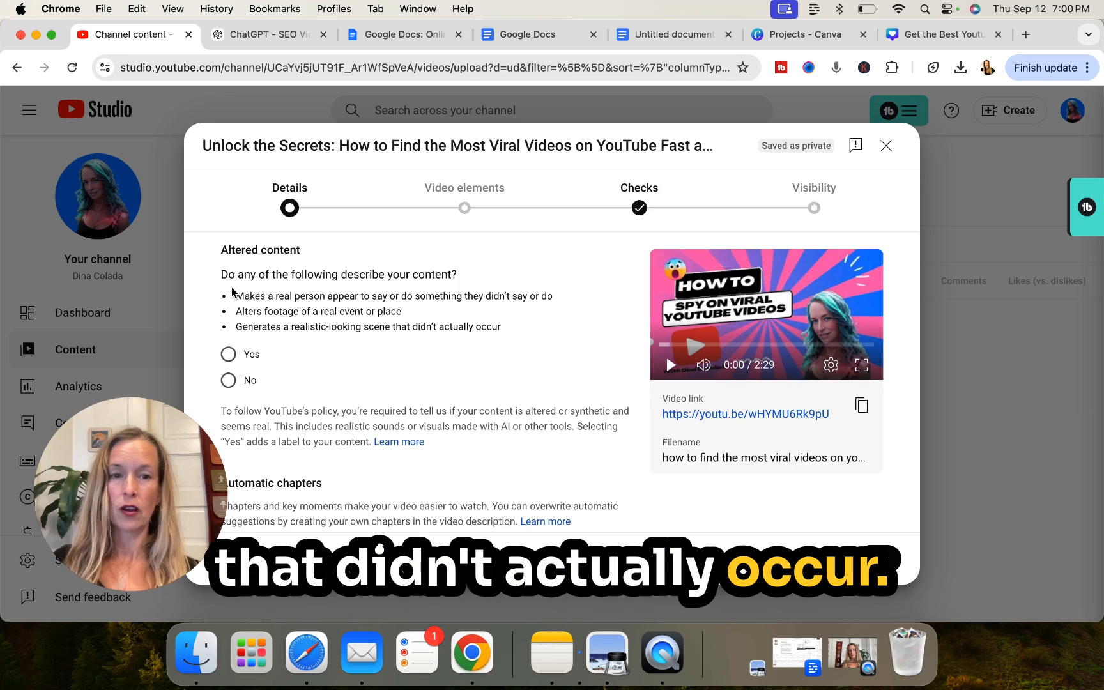
pyautogui.click(228, 384)
# Review the automatic chapters, featured places and automatic concepts options, continuing to the tags section.
pyautogui.scroll(-2, 345, 368)
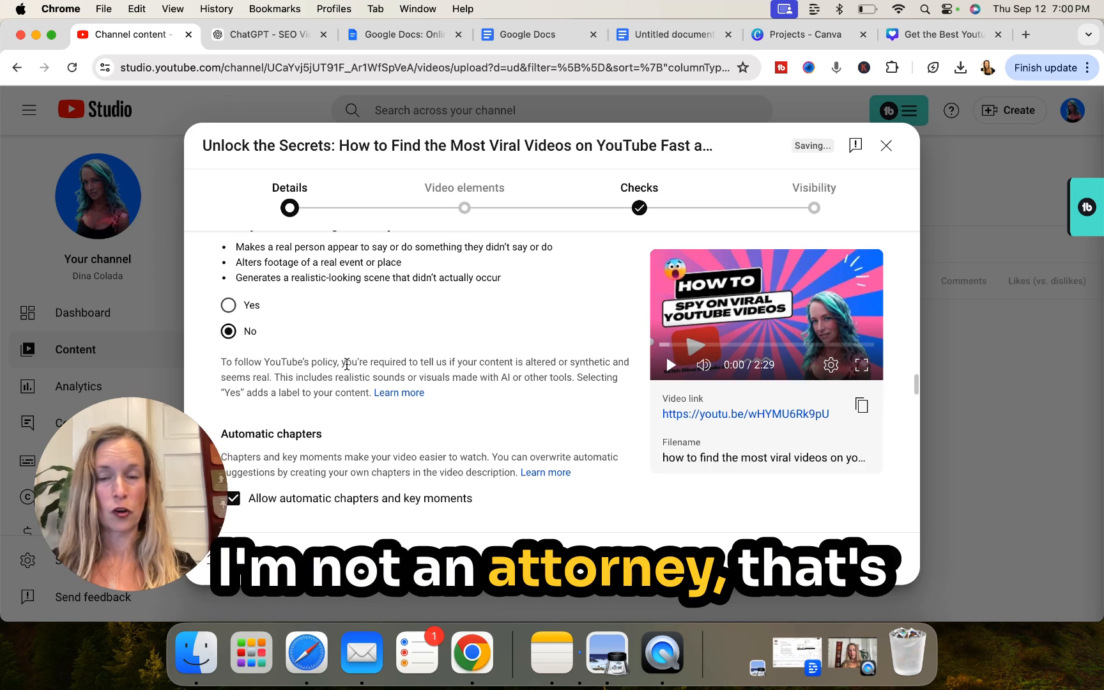
pyautogui.scroll(-2, 346, 365)
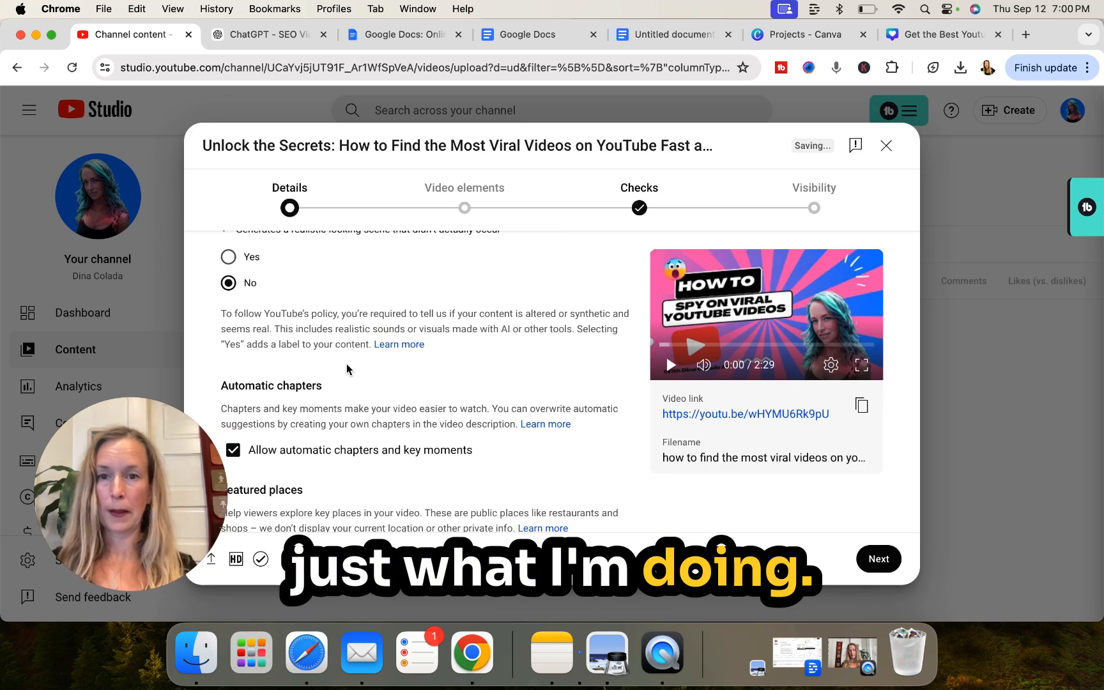
pyautogui.scroll(-4, 357, 351)
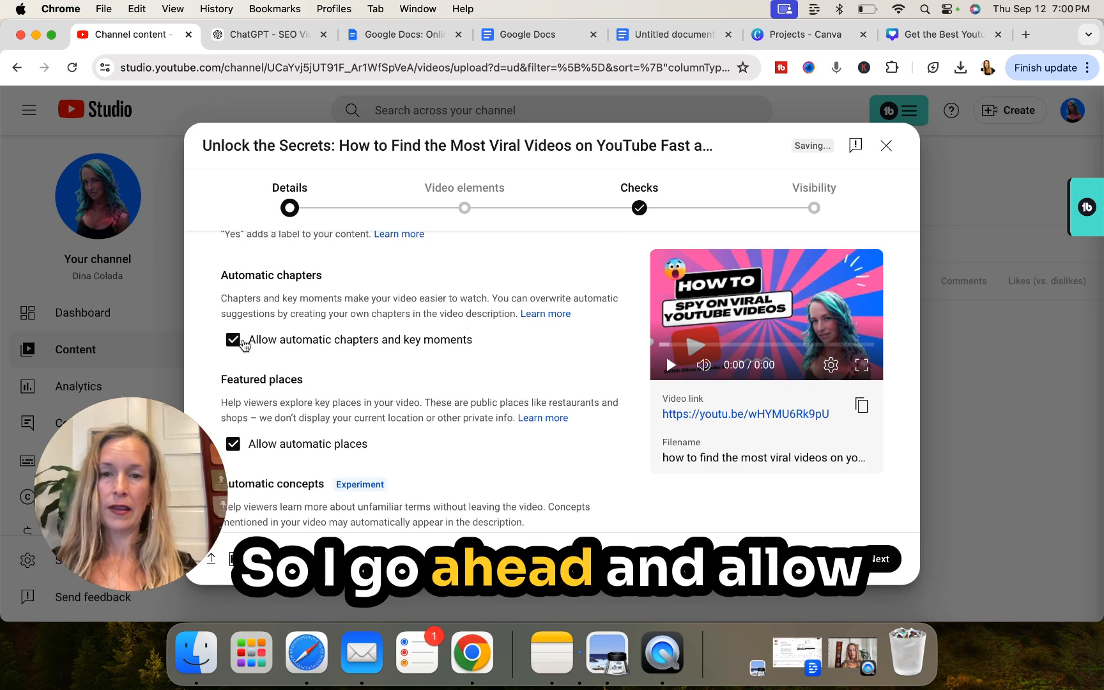
pyautogui.scroll(-4, 409, 346)
pyautogui.scroll(-2, 409, 346)
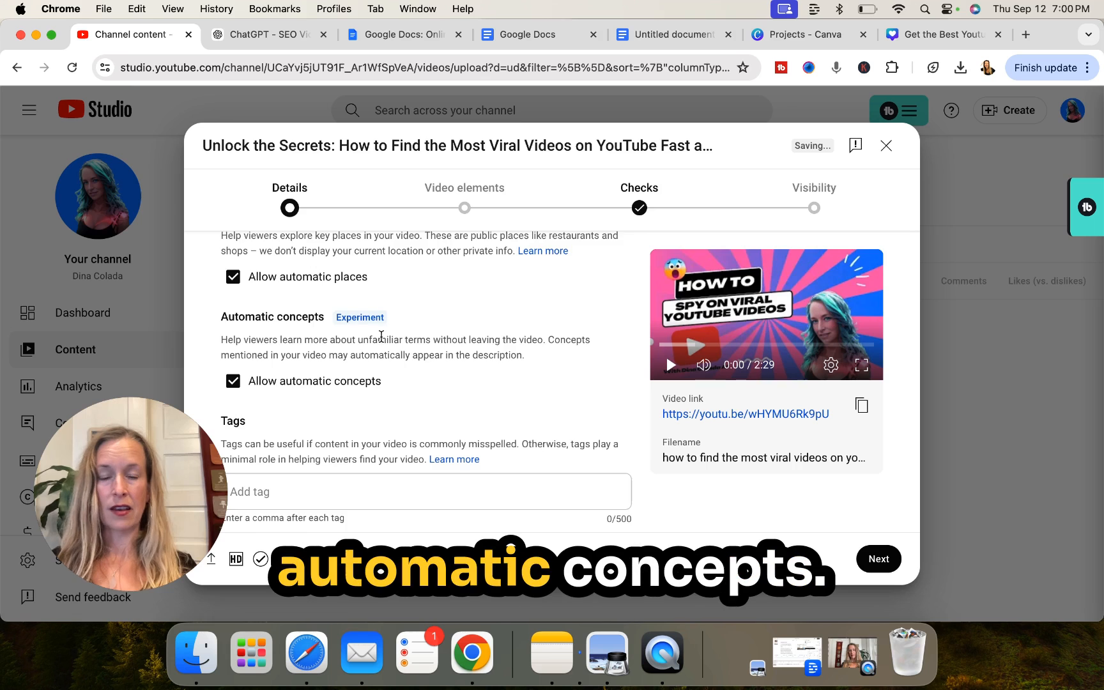
pyautogui.scroll(-7, 382, 336)
pyautogui.scroll(1, 380, 336)
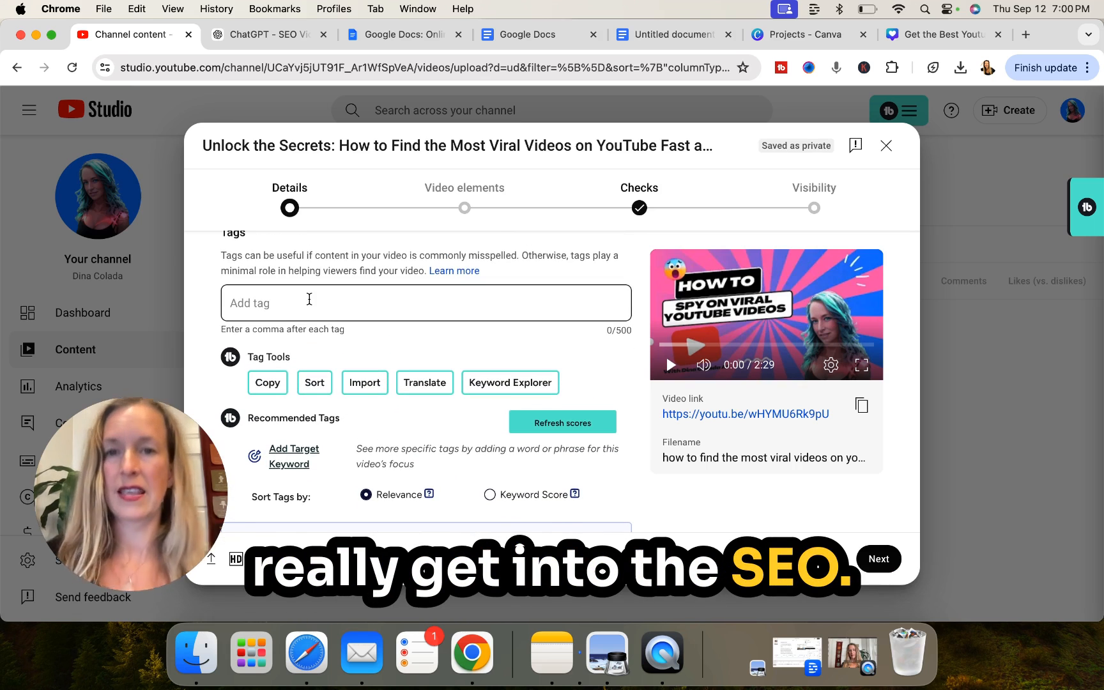
# Copy "Find the Most Viral Videos on YouTube" from the video title and add it as the target keyword for the recommended tags.
pyautogui.moveTo(392, 146); pyautogui.dragTo(655, 145)
pyautogui.press('super+c')
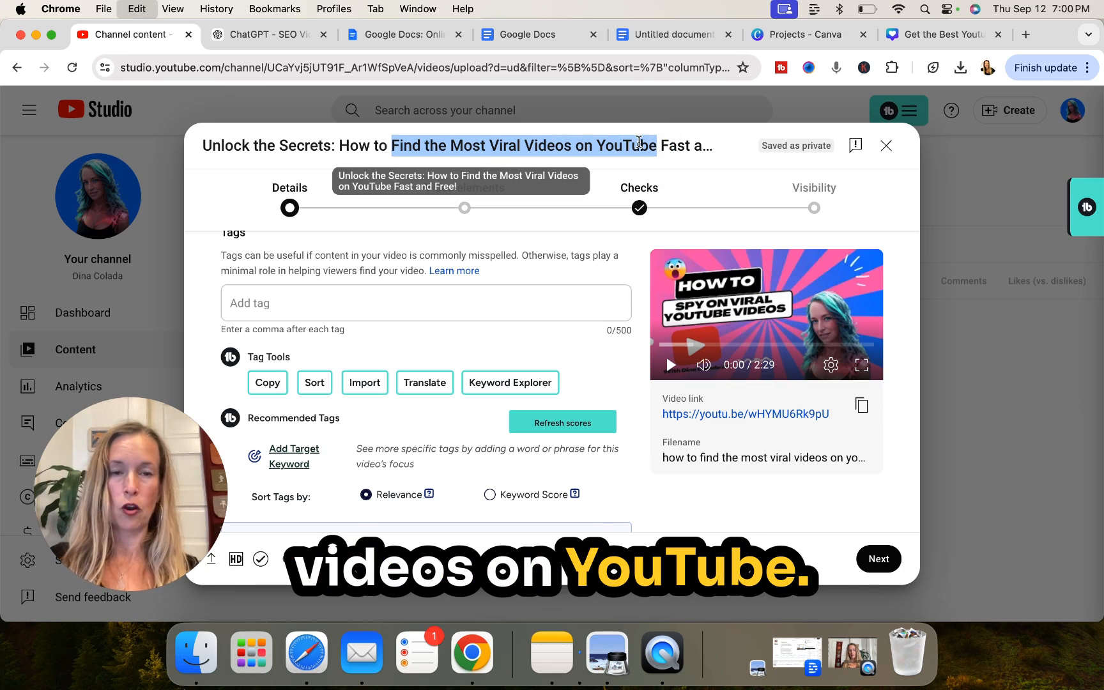
pyautogui.scroll(-5, 396, 345)
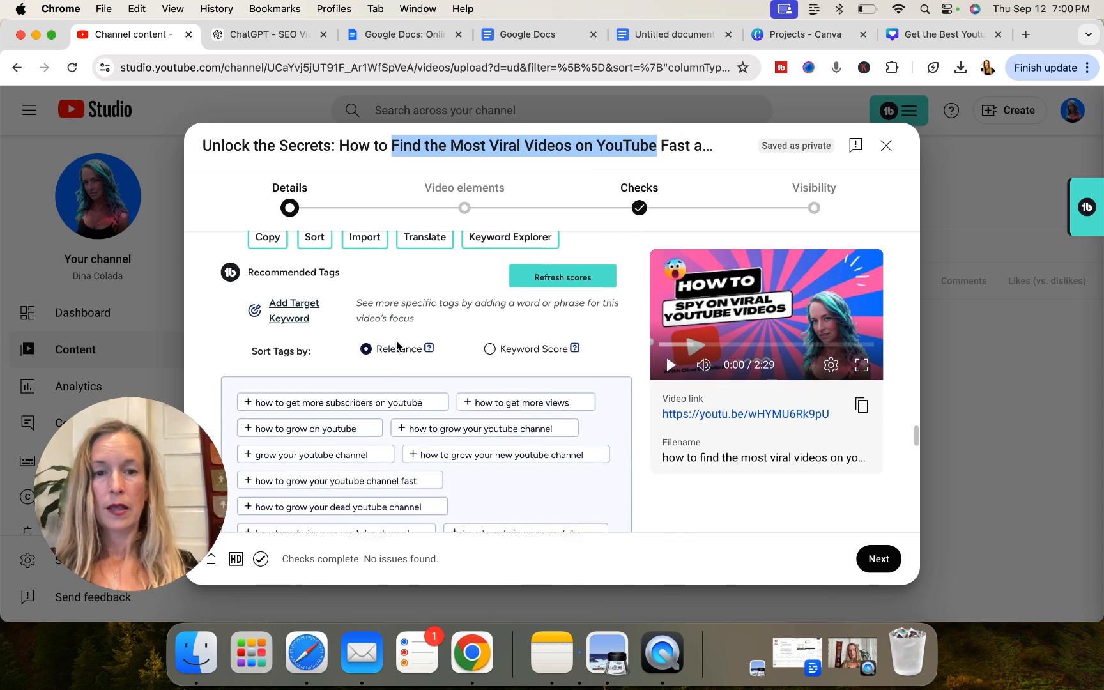
pyautogui.scroll(-1, 396, 342)
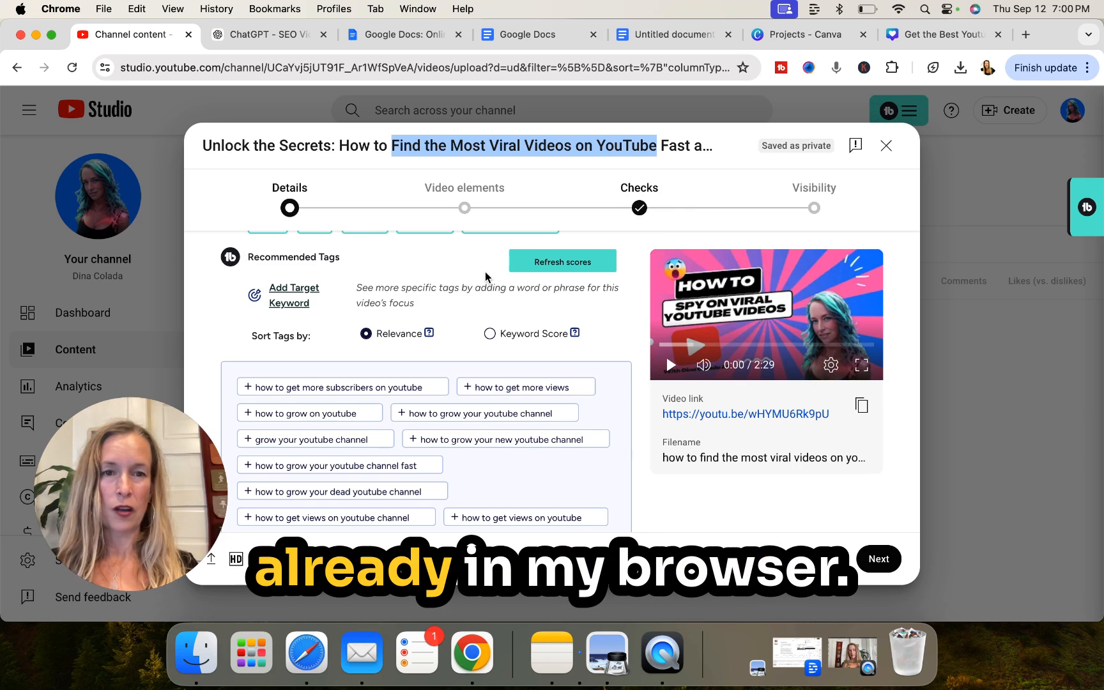
pyautogui.scroll(2, 485, 272)
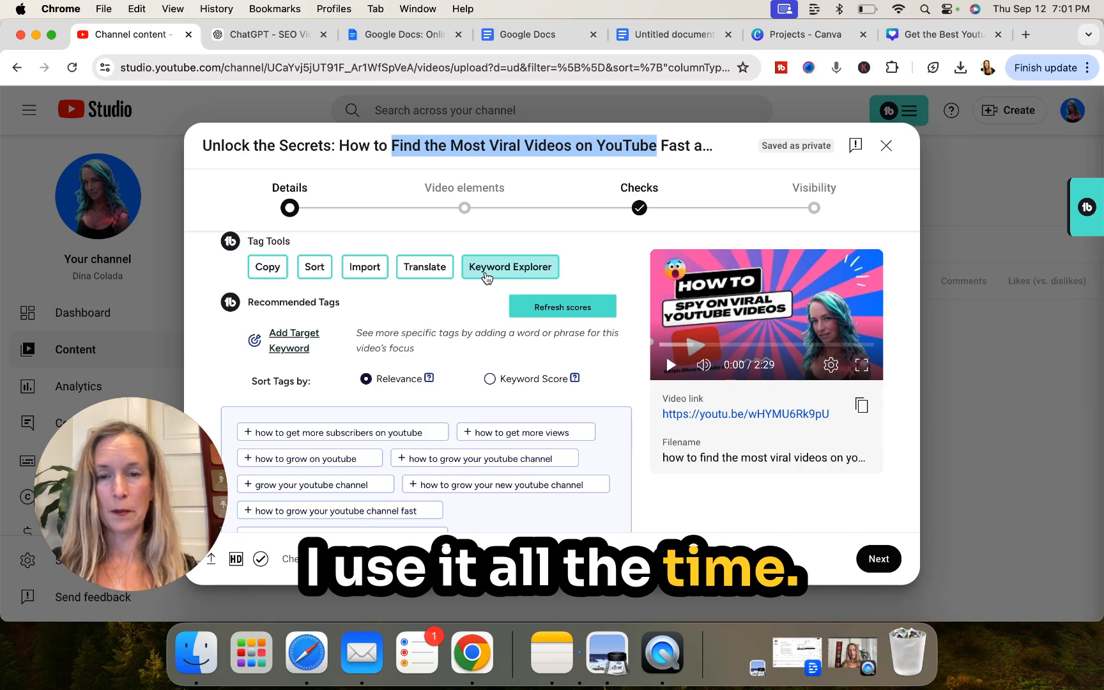
pyautogui.scroll(-2, 313, 340)
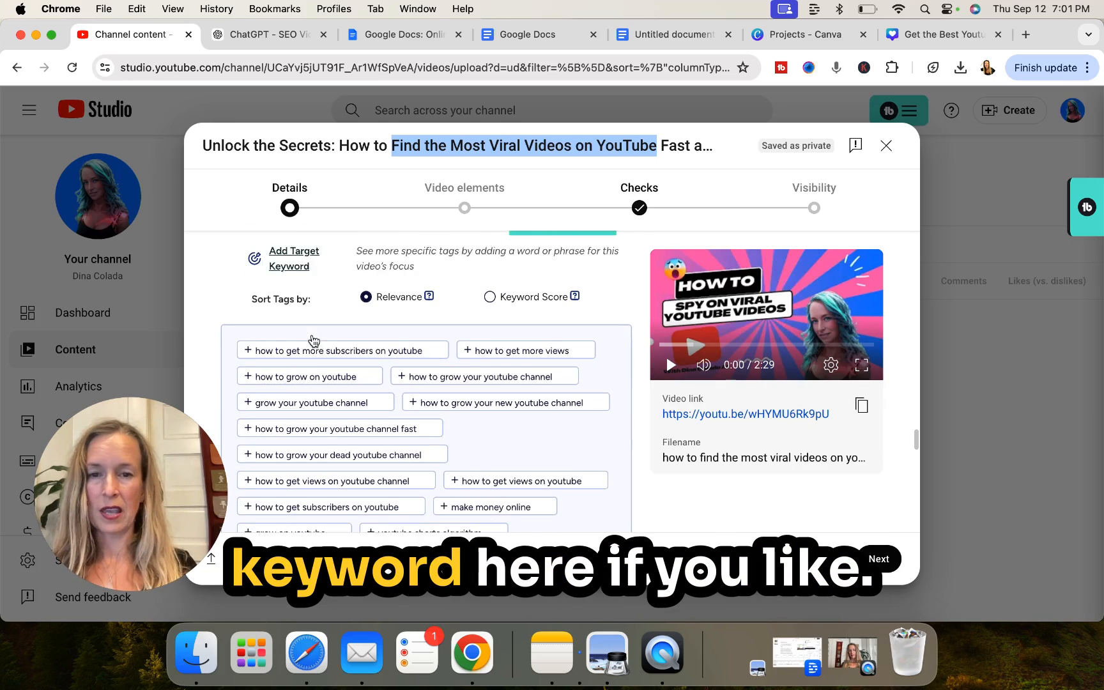
pyautogui.click(298, 252)
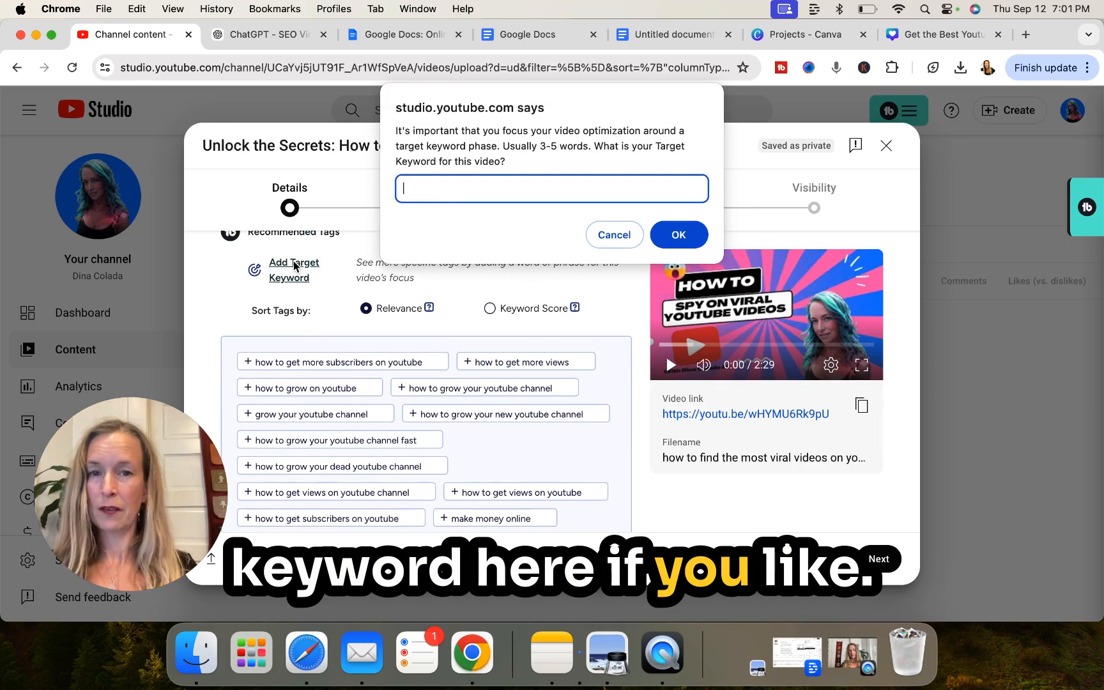
pyautogui.press('super+v')
pyautogui.press('Return')
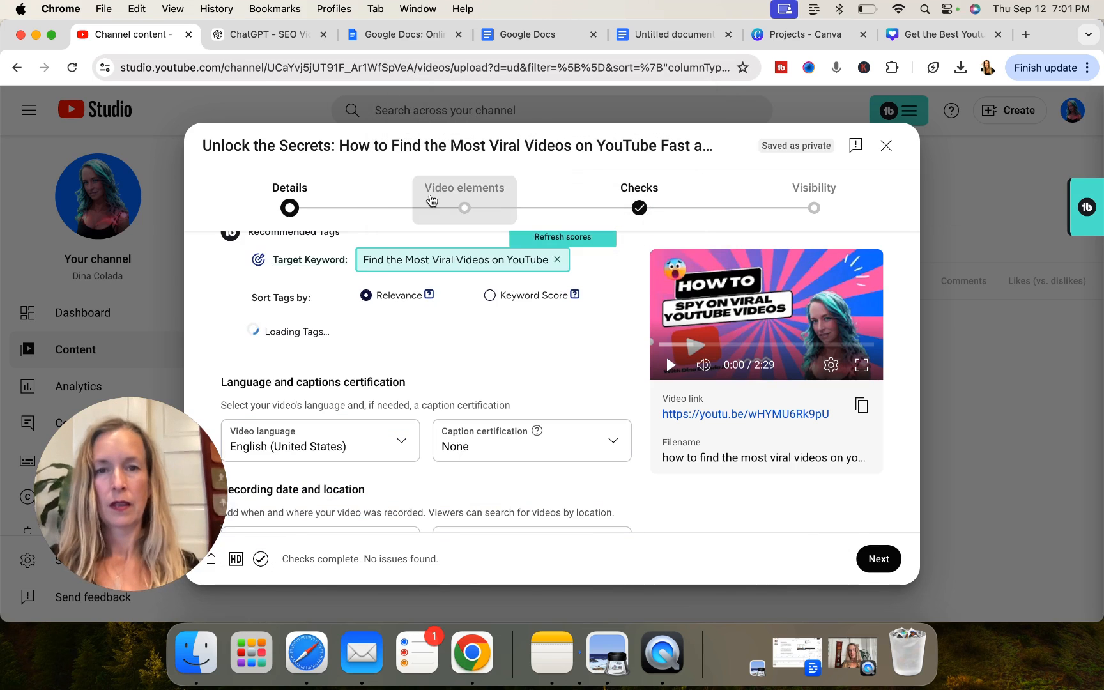
# Look through the recommended tags suggested for the target keyword.
pyautogui.scroll(-3, 434, 339)
pyautogui.scroll(-6, 434, 339)
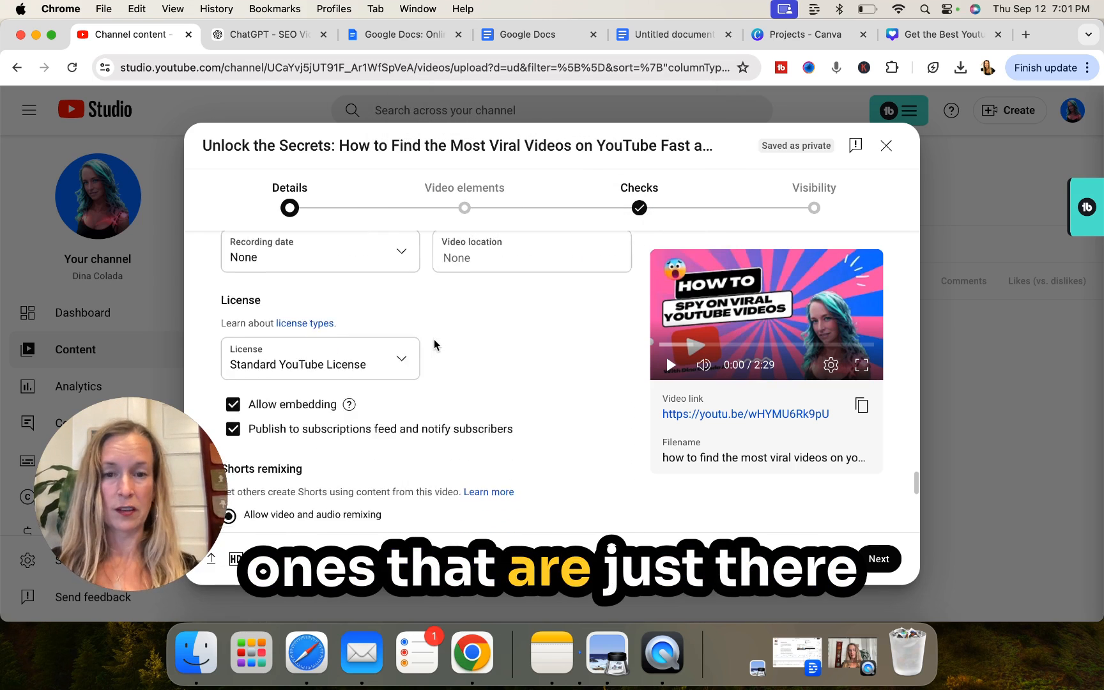
pyautogui.scroll(7, 434, 339)
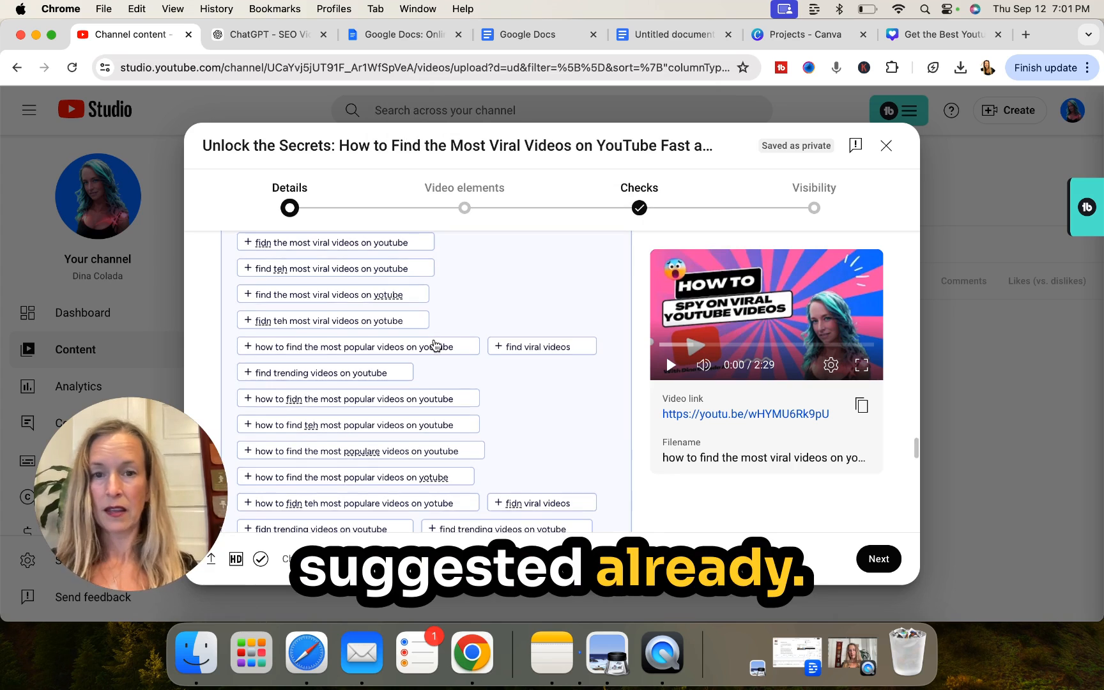
pyautogui.scroll(5, 434, 346)
pyautogui.scroll(-5, 434, 340)
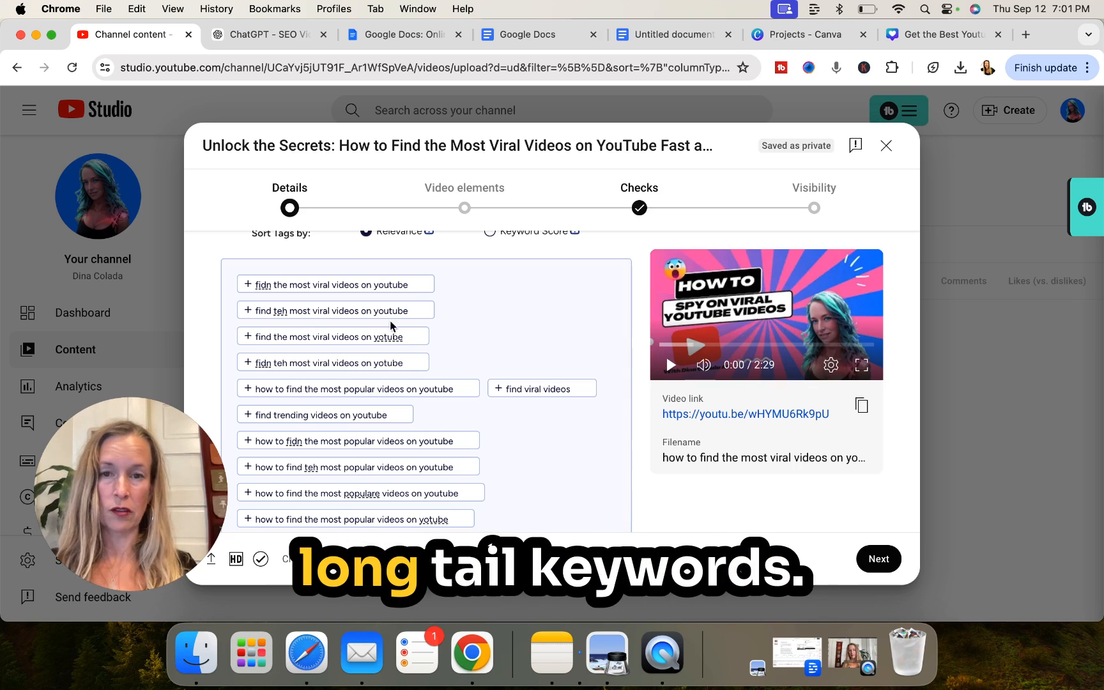
pyautogui.scroll(3, 499, 328)
pyautogui.scroll(1, 499, 328)
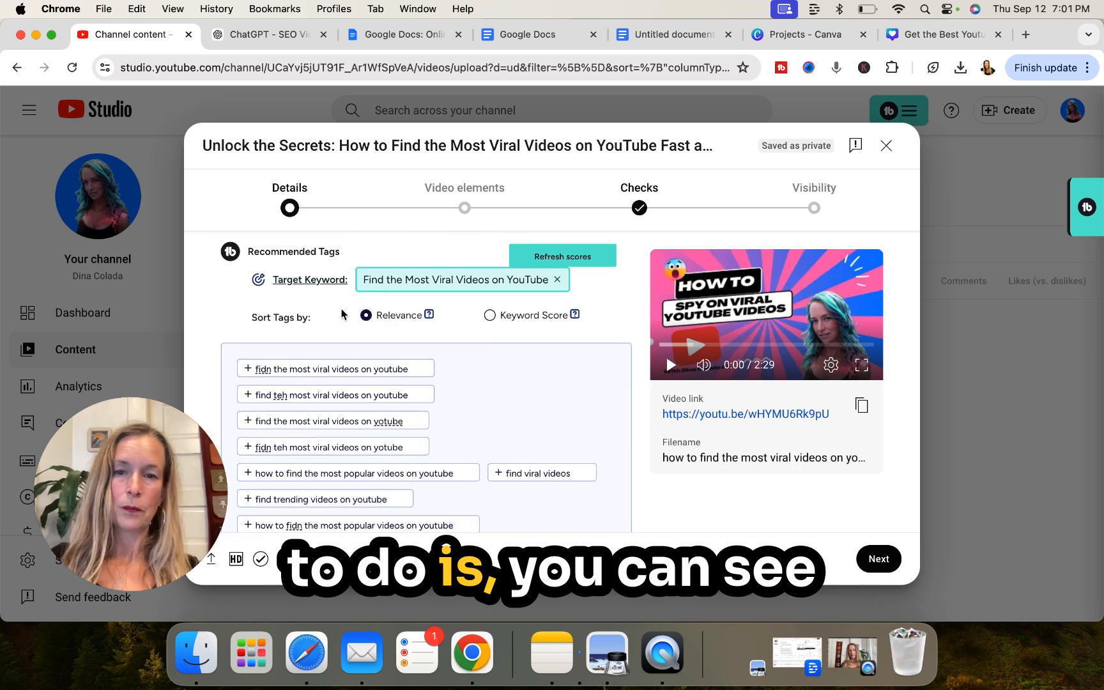
# Sort the recommended tags by Keyword Score and refresh their scores.
pyautogui.moveTo(377, 305)
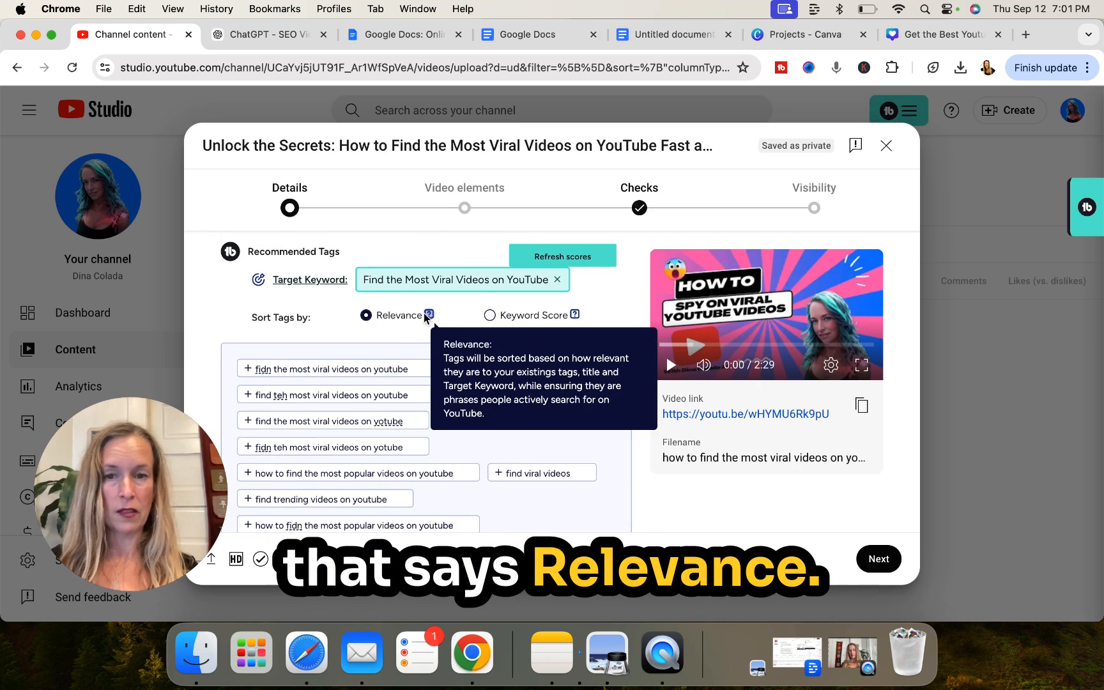
pyautogui.click(491, 321)
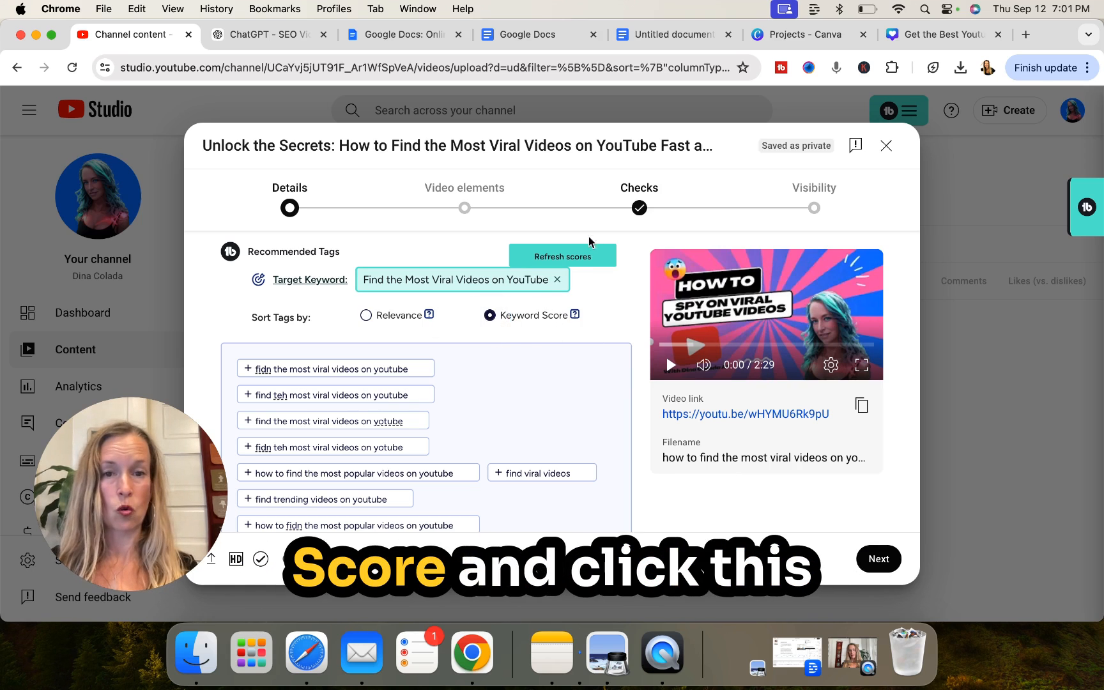
pyautogui.click(571, 257)
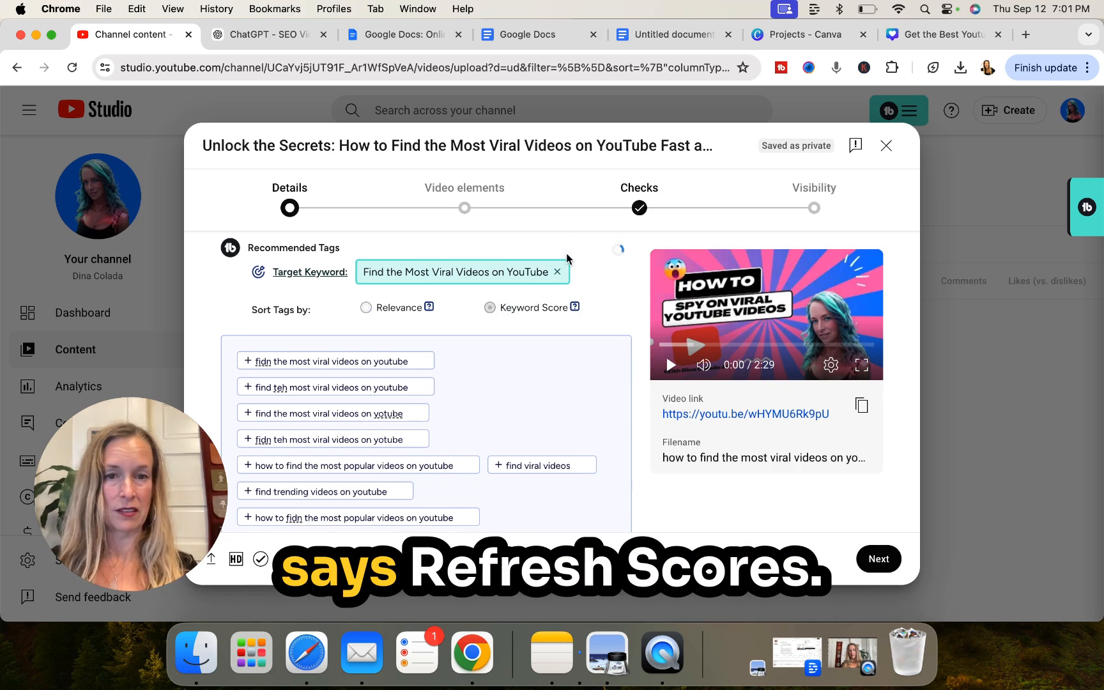
# Add the recommended tag "how to find the most popular videos on youtube" to the video.
pyautogui.scroll(-5, 559, 374)
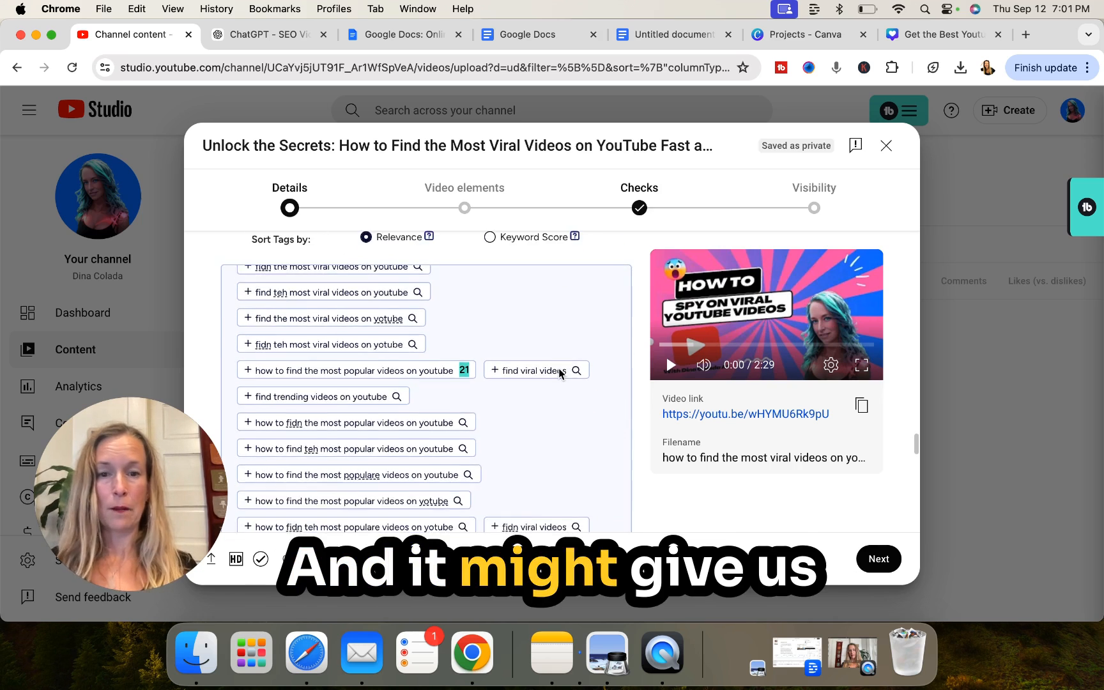
pyautogui.scroll(-1, 558, 368)
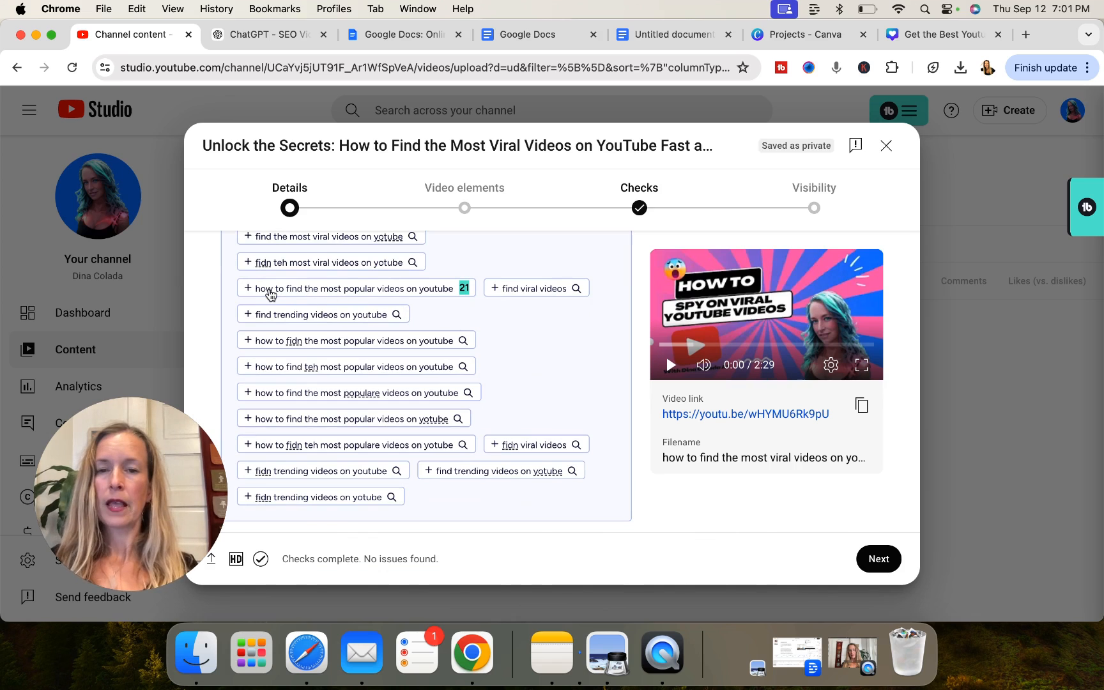
pyautogui.click(398, 292)
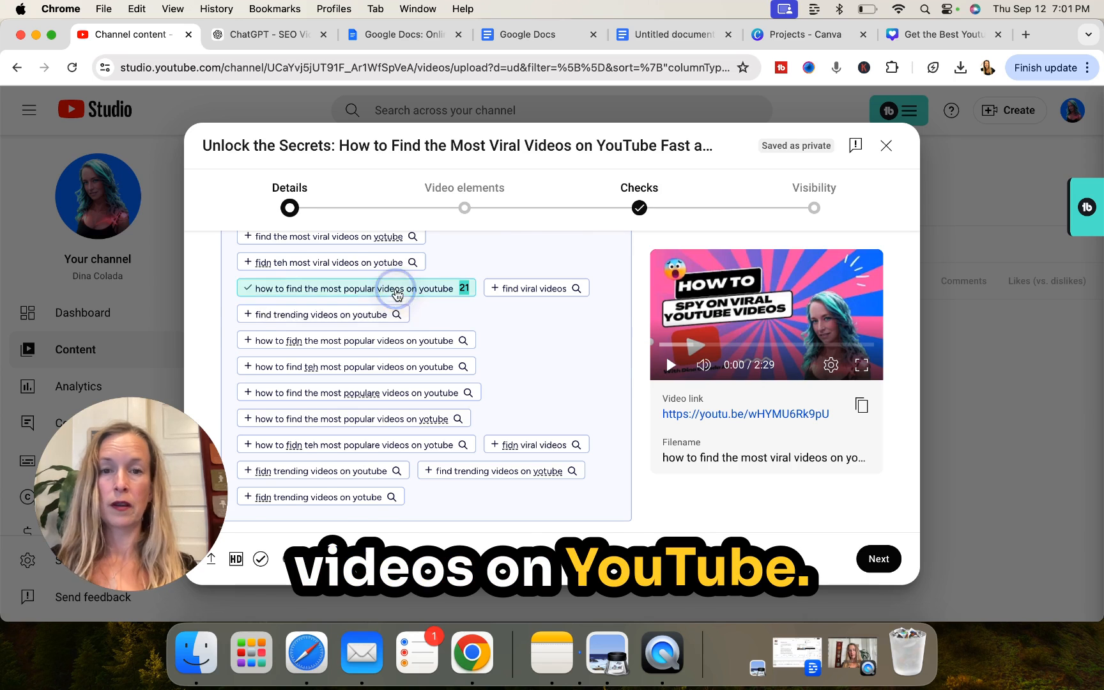
pyautogui.scroll(-3, 482, 363)
pyautogui.scroll(-8, 481, 363)
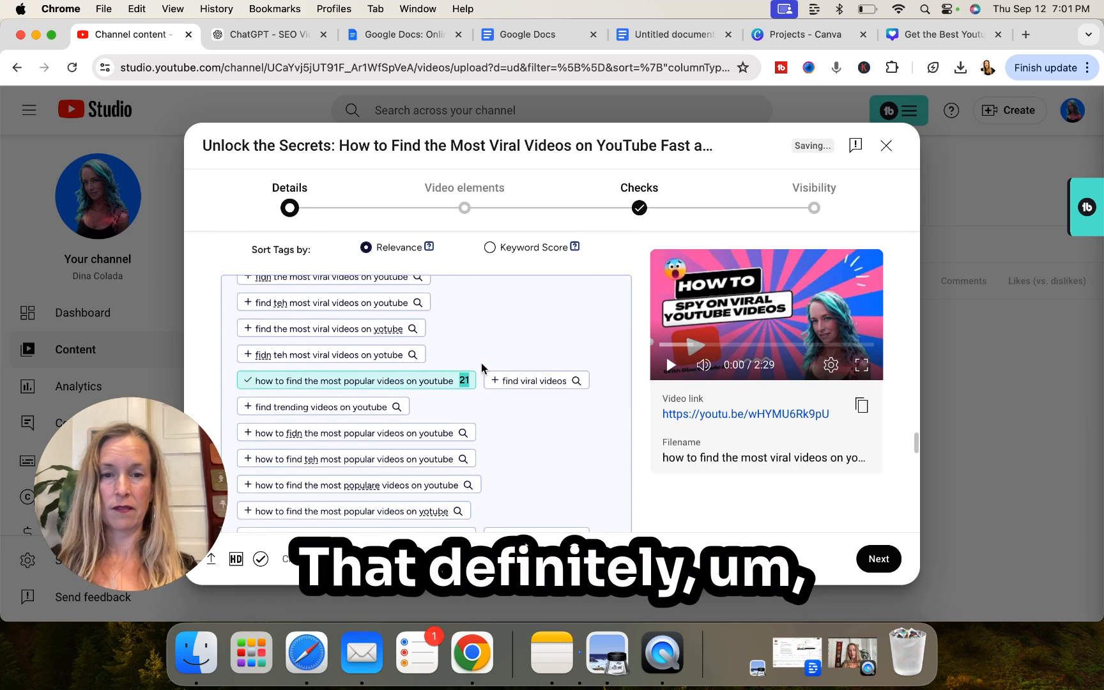
pyautogui.scroll(5, 481, 363)
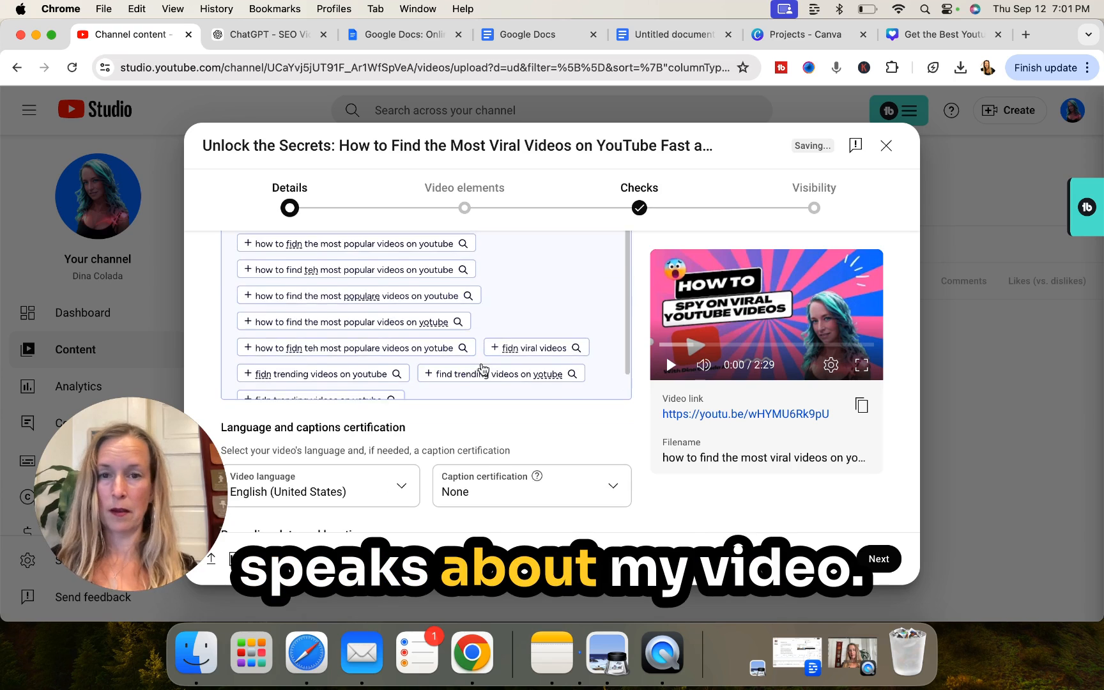
pyautogui.scroll(3, 464, 287)
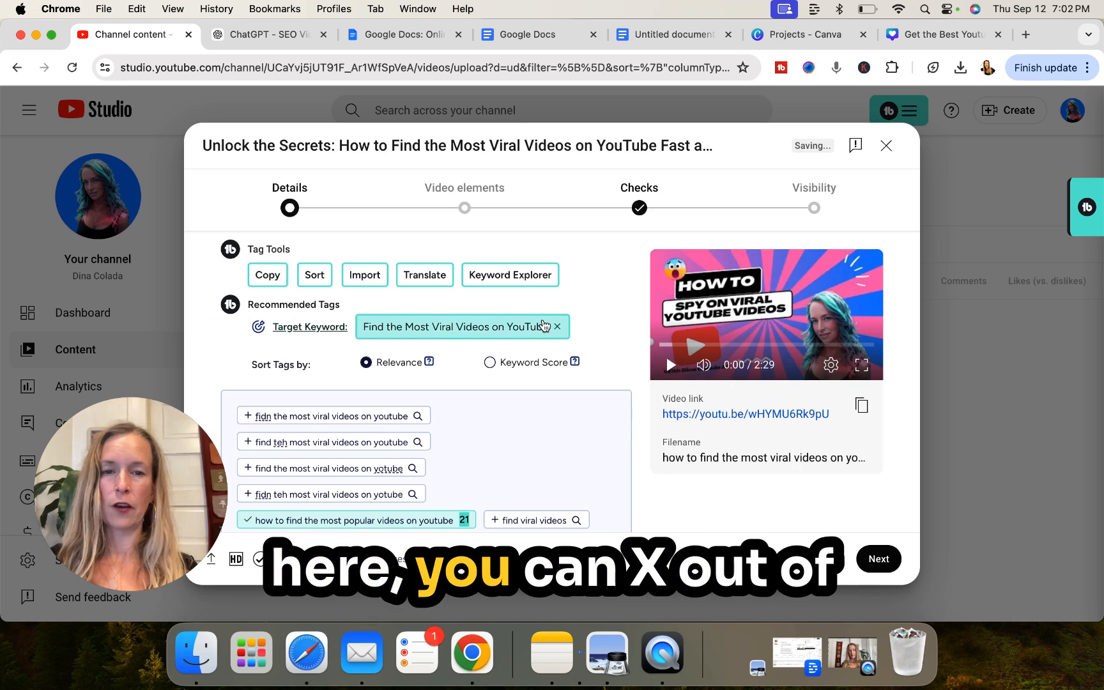
# Replace the target keyword for the recommended tags with "how to find viral videos on youtube".
pyautogui.click(558, 327)
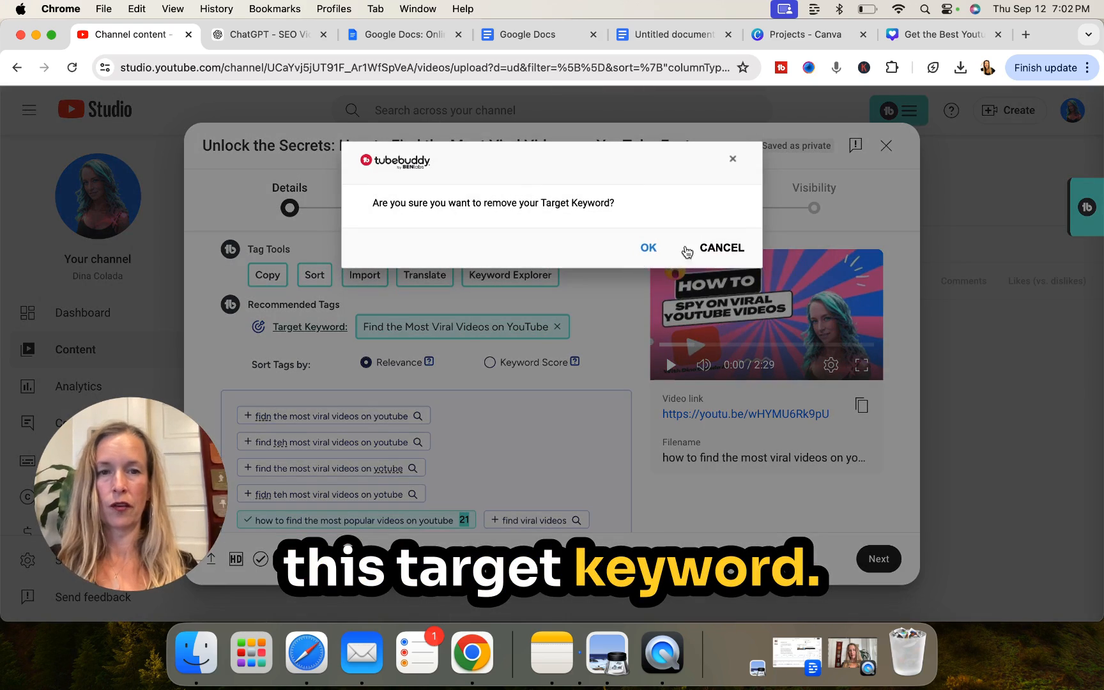
pyautogui.click(653, 249)
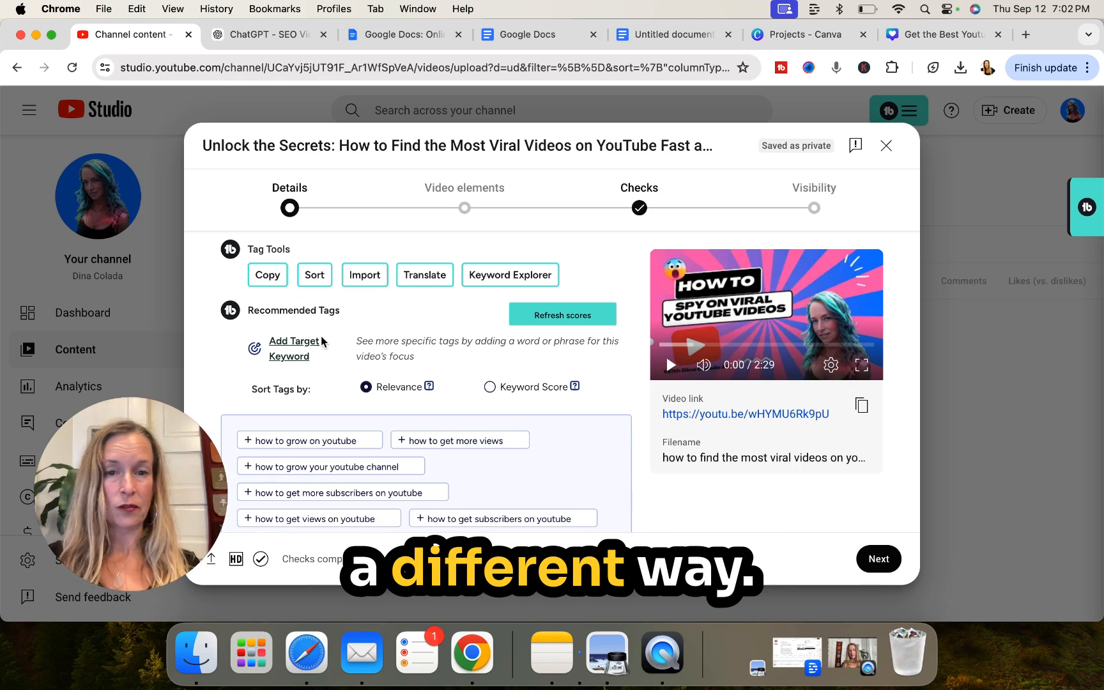
pyautogui.click(313, 345)
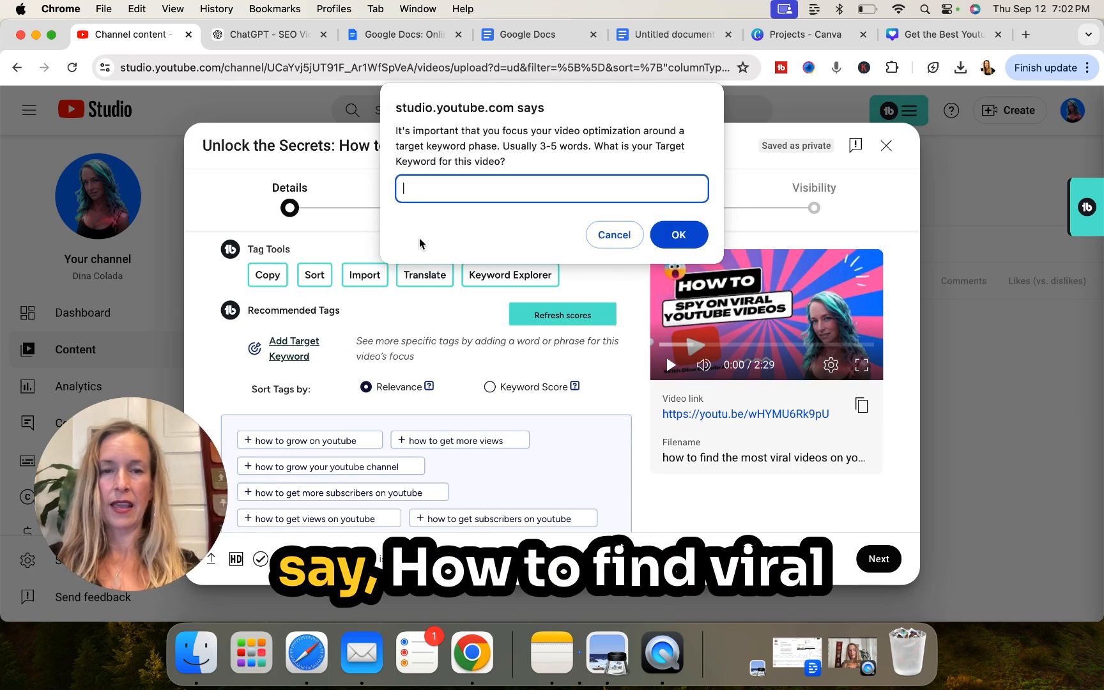
pyautogui.write('how to f')
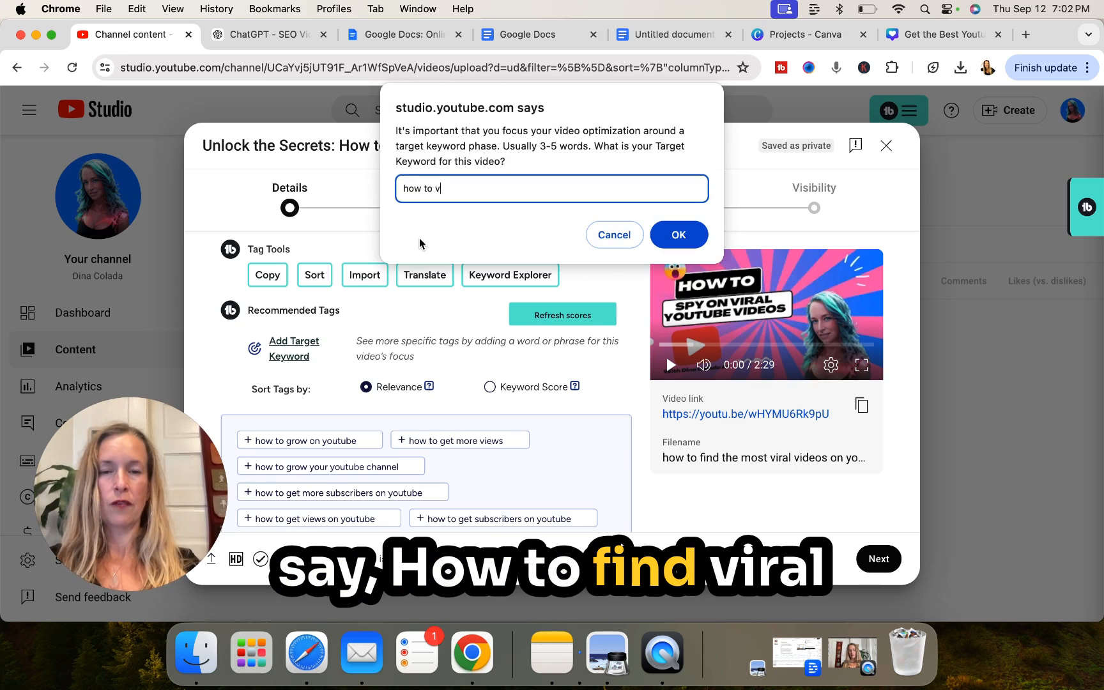
pyautogui.write('ind vi')
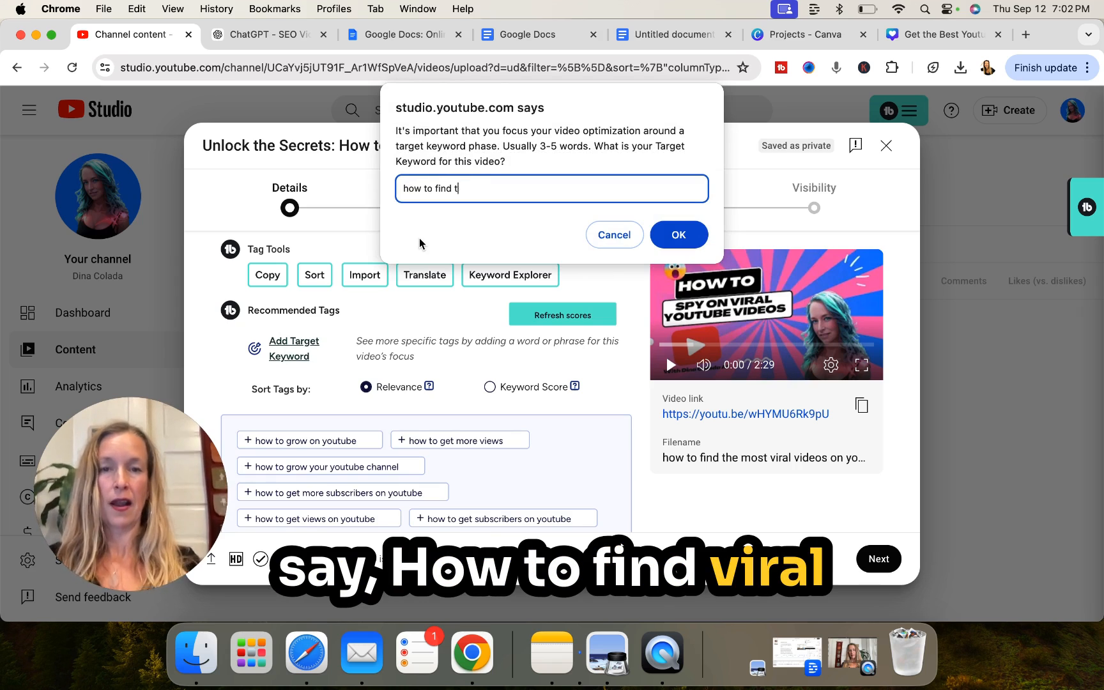
pyautogui.write('ral video')
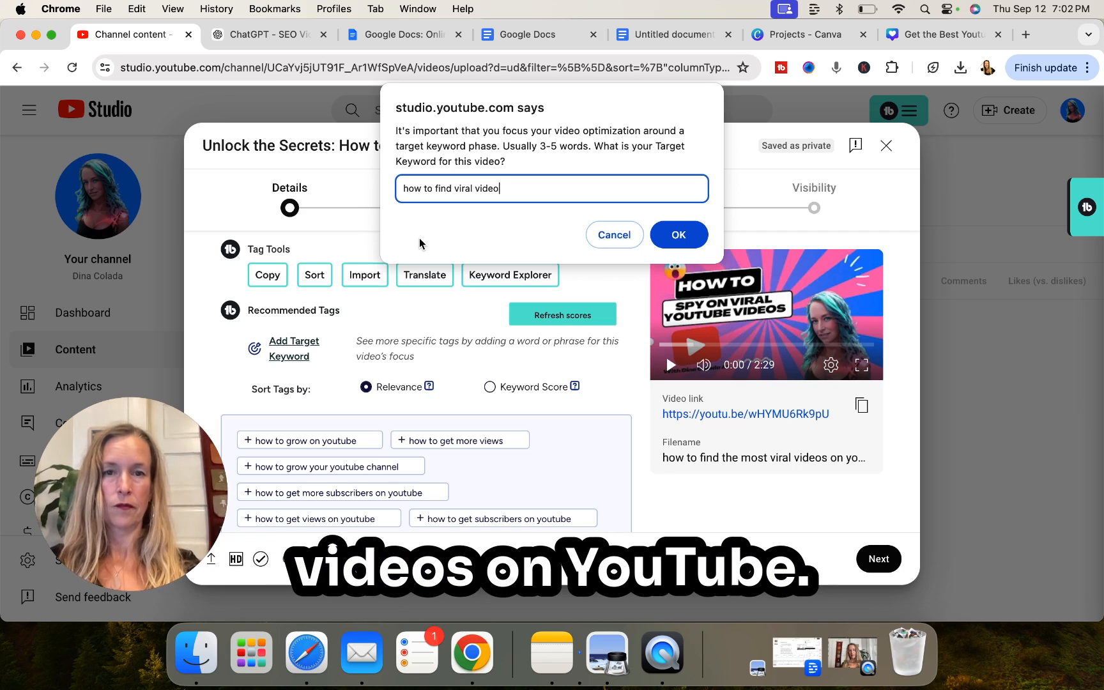
pyautogui.write('s on yu')
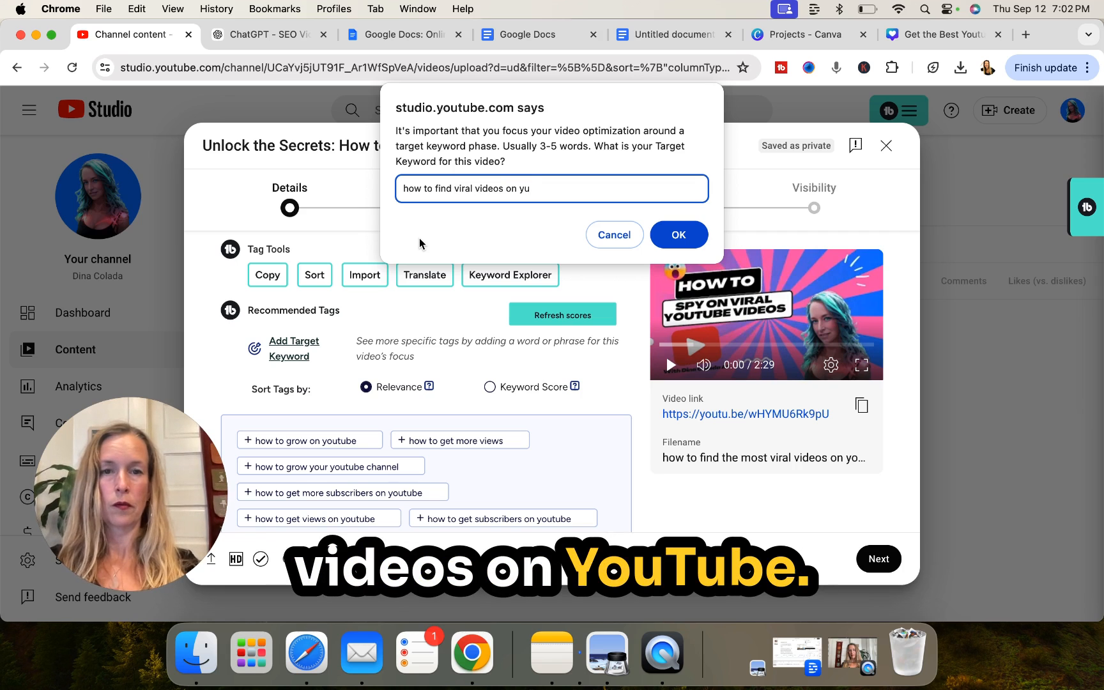
pyautogui.press('BackSpace')
pyautogui.write('outube')
pyautogui.press('Return')
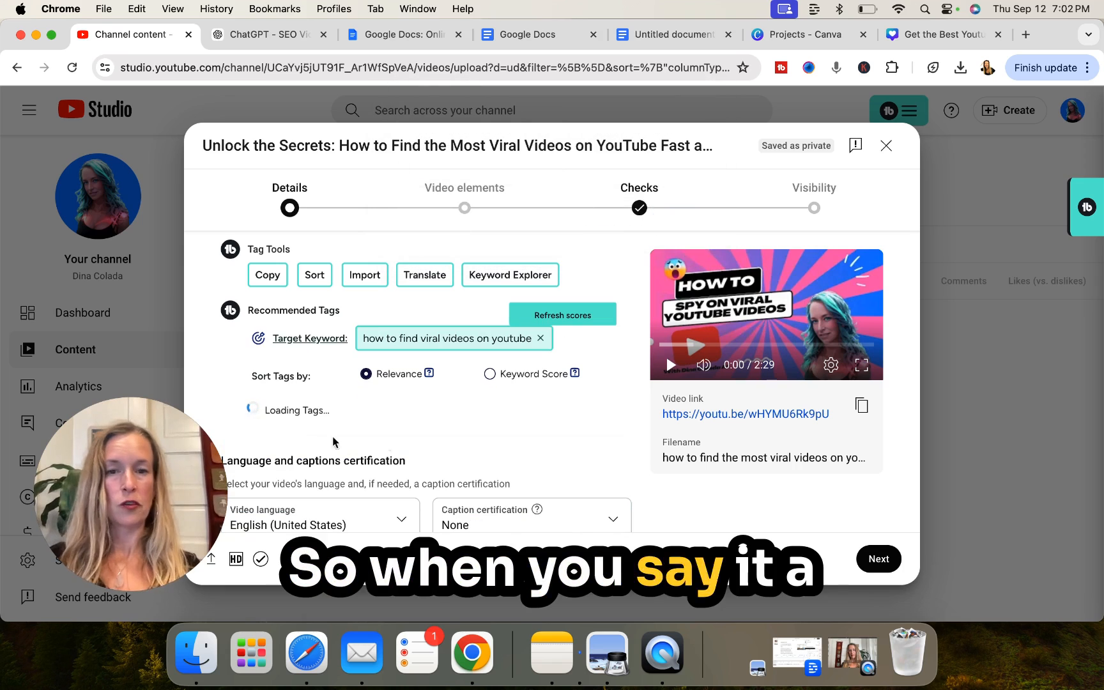
# Sort the tags recommended for the new target keyword by Keyword Score and refresh their scores.
pyautogui.scroll(-5, 485, 418)
pyautogui.scroll(4, 485, 418)
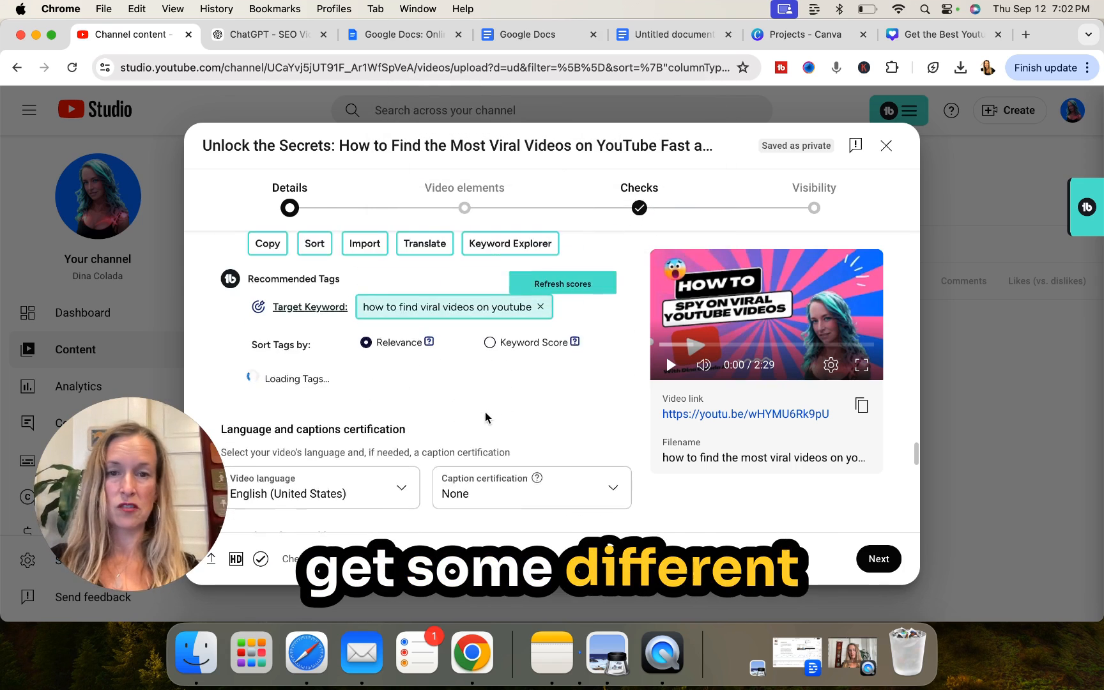
pyautogui.scroll(-3, 485, 411)
pyautogui.scroll(-3, 488, 428)
pyautogui.scroll(2, 489, 412)
pyautogui.click(490, 269)
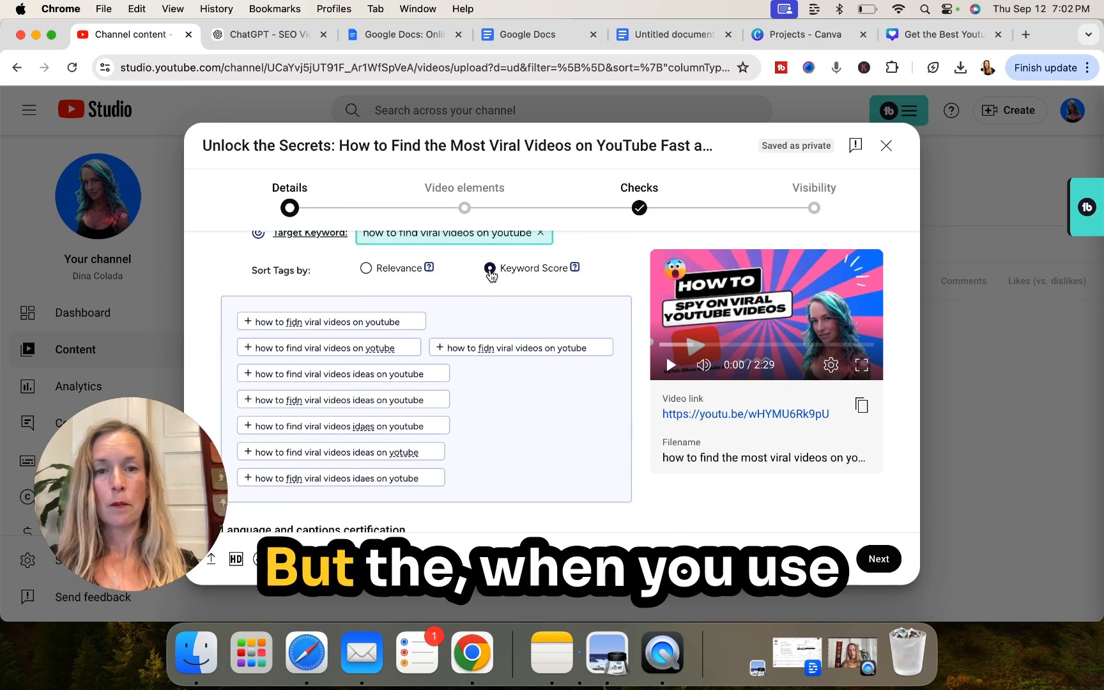
pyautogui.scroll(-2, 514, 409)
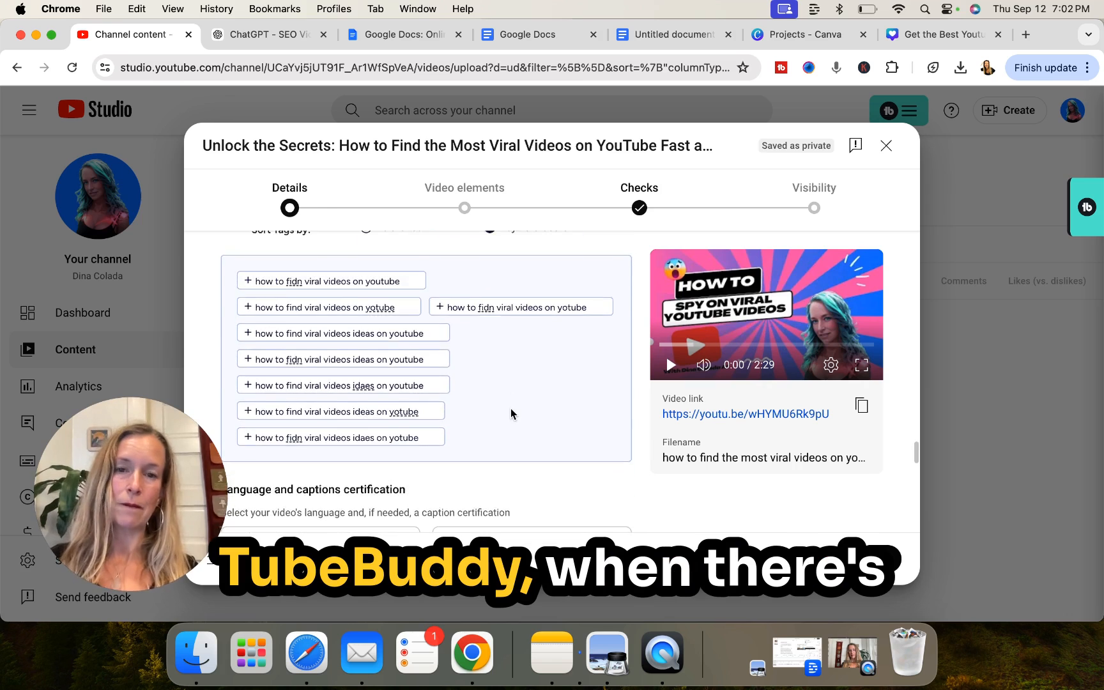
pyautogui.scroll(3, 510, 409)
pyautogui.click(579, 235)
pyautogui.scroll(-2, 529, 359)
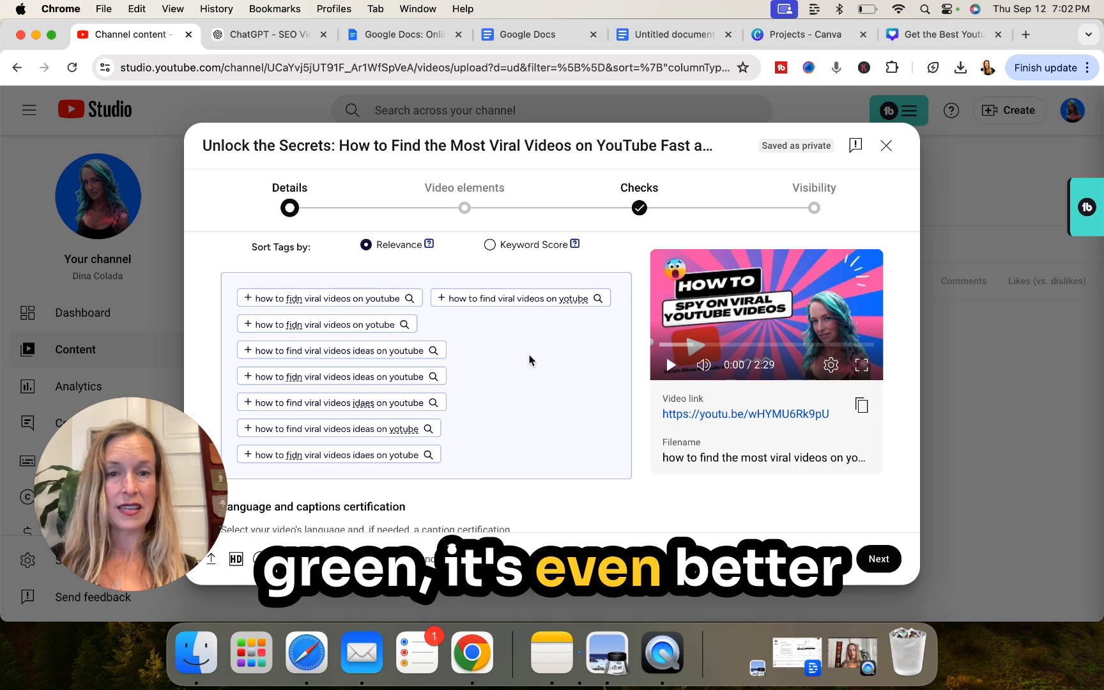
# Remove the target keyword "how to find viral videos on youtube" from the recommended tags and confirm the removal.
pyautogui.scroll(-1, 529, 359)
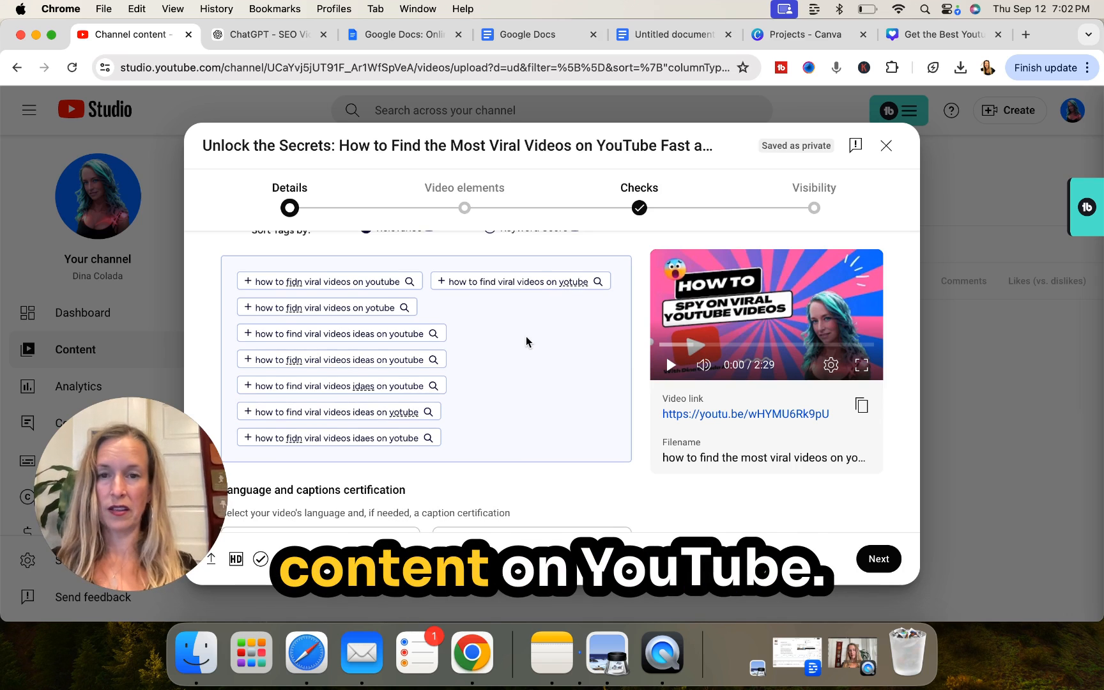
pyautogui.scroll(1, 499, 328)
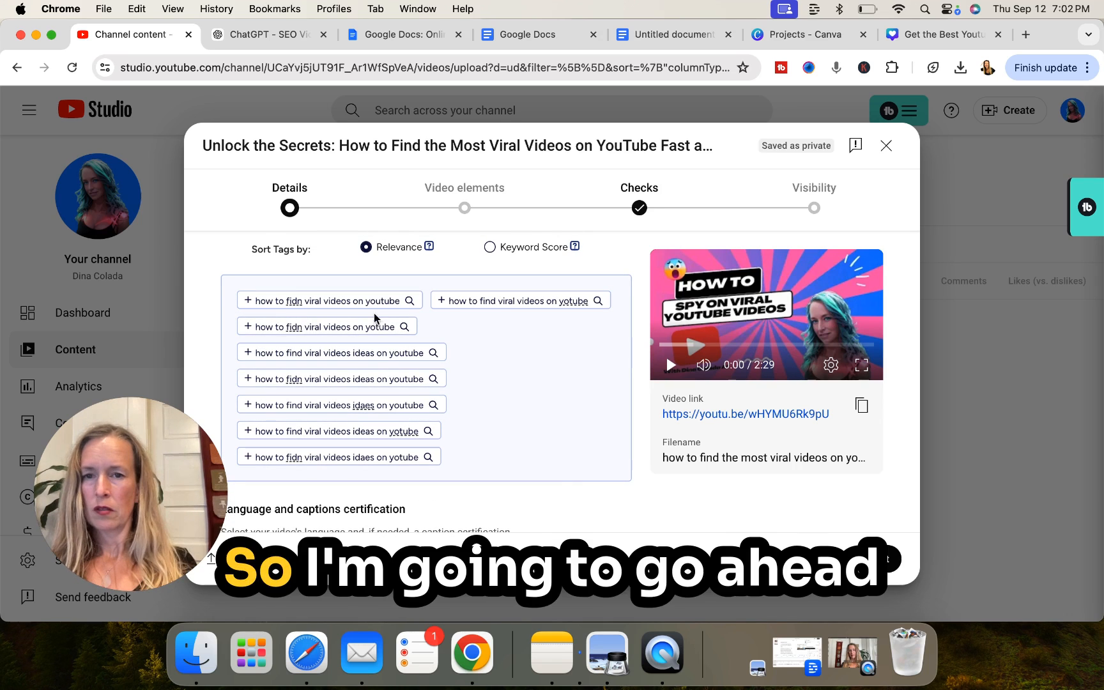
pyautogui.scroll(-1, 508, 335)
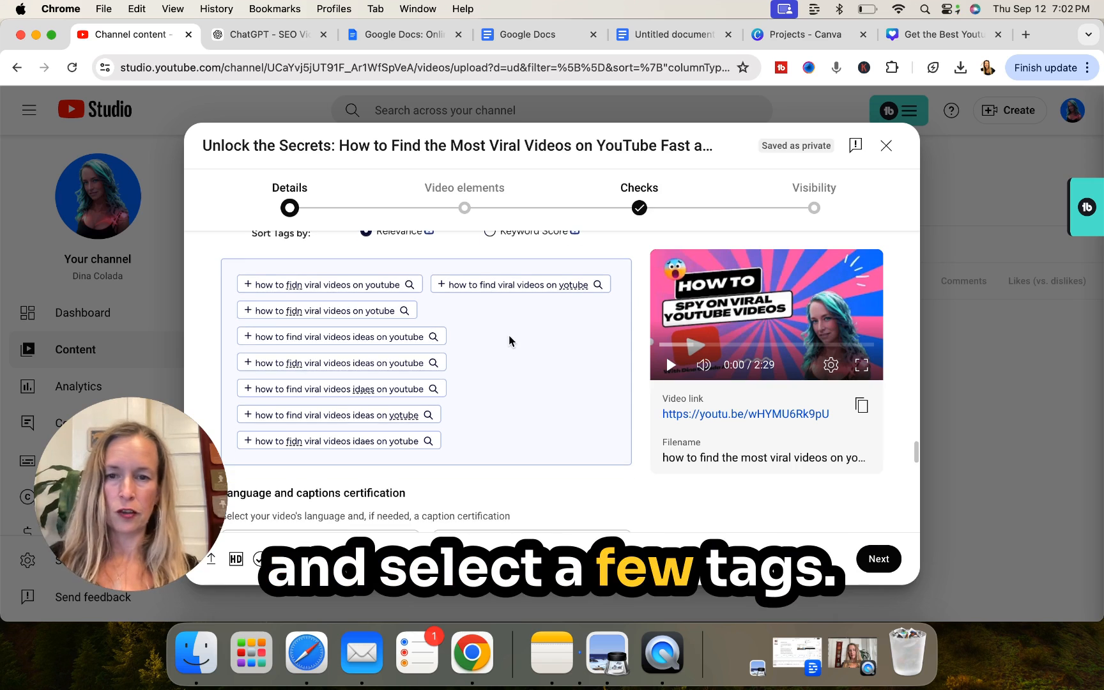
pyautogui.scroll(3, 480, 332)
pyautogui.scroll(1, 477, 359)
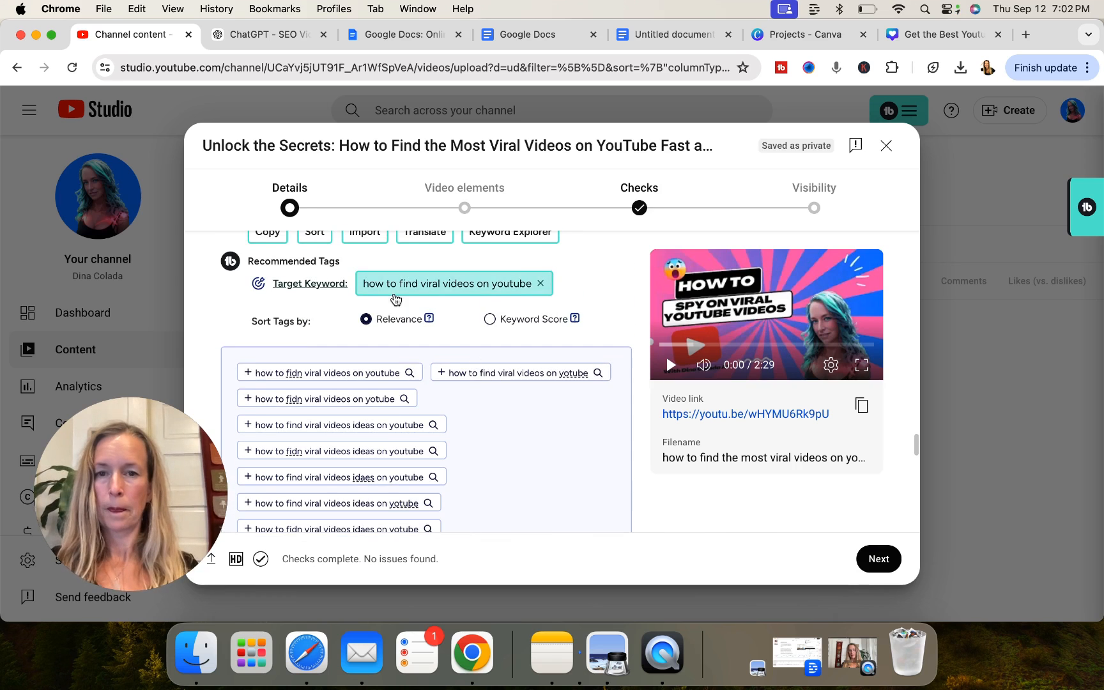
pyautogui.click(541, 283)
pyautogui.click(642, 247)
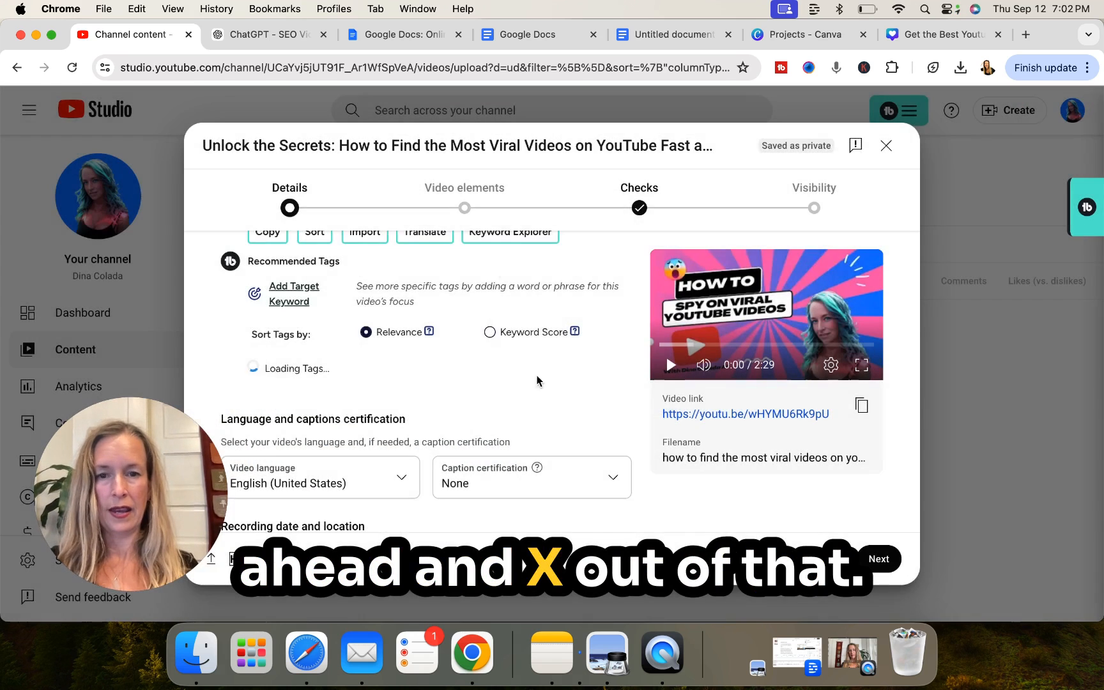
# Look through the general recommended tags for ones relevant to the video.
pyautogui.scroll(-3, 535, 383)
pyautogui.scroll(2, 535, 395)
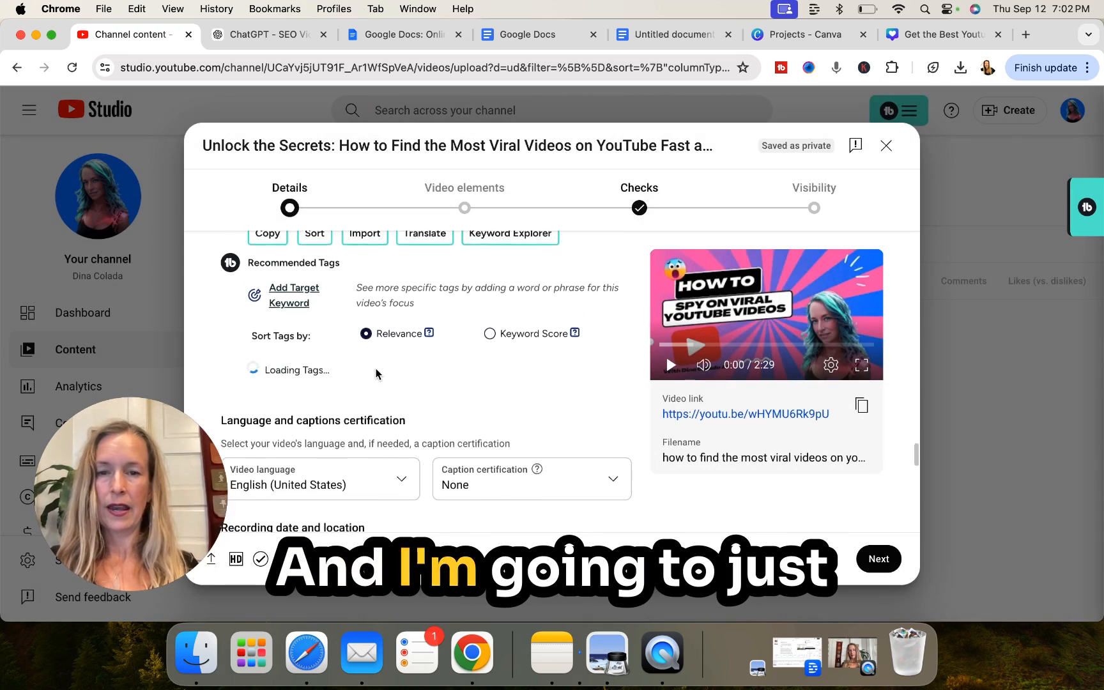
pyautogui.scroll(-1, 377, 374)
pyautogui.scroll(-10, 377, 372)
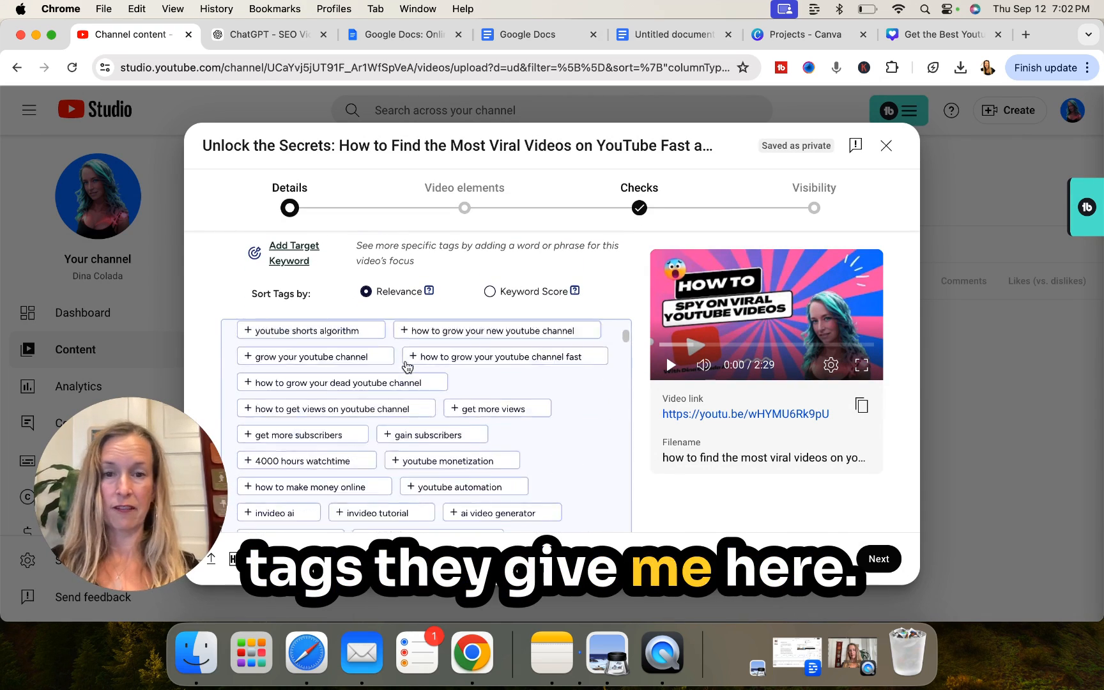
pyautogui.scroll(-10, 405, 360)
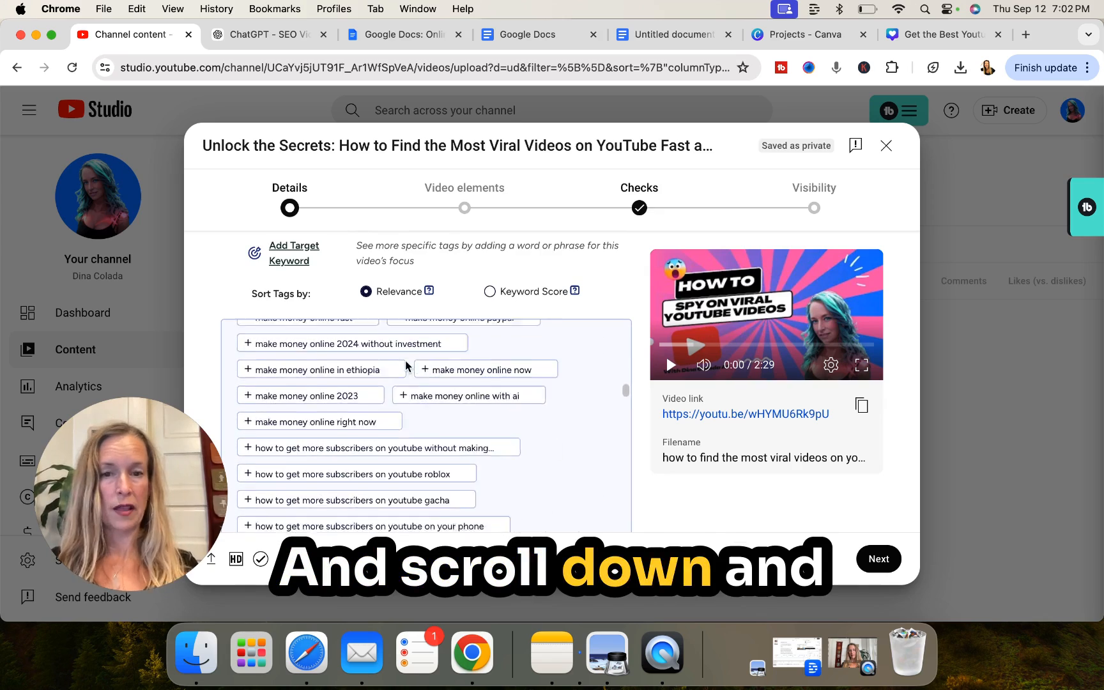
pyautogui.scroll(10, 405, 363)
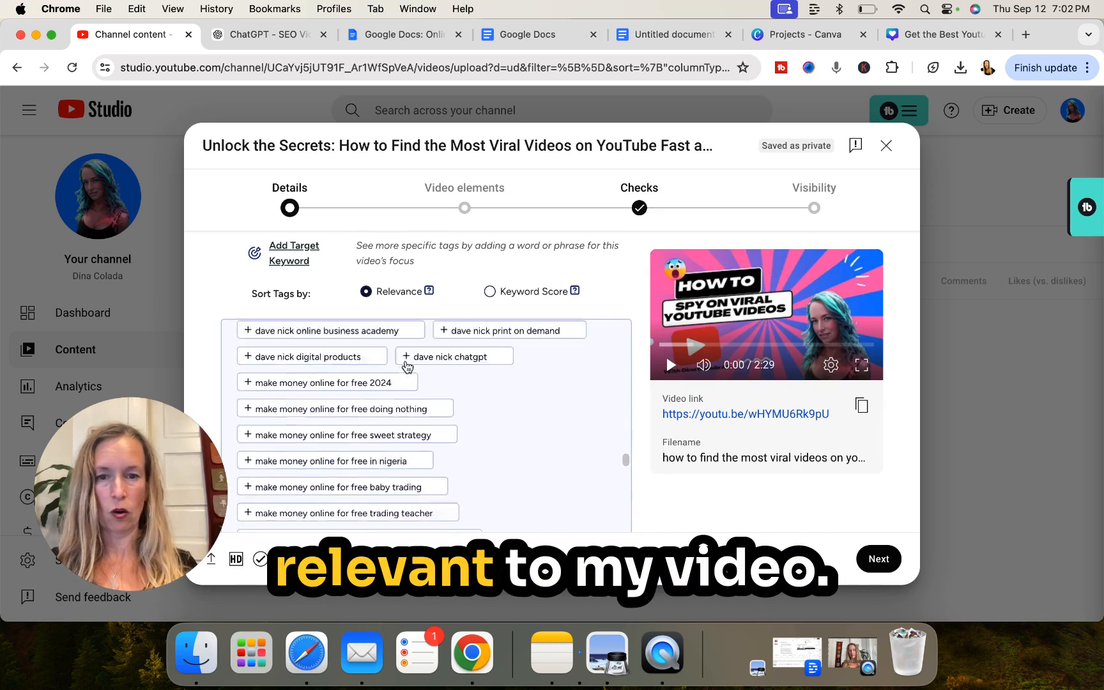
pyautogui.scroll(10, 407, 366)
pyautogui.scroll(-1, 569, 358)
pyautogui.scroll(1, 591, 323)
# Sort the general recommended tags by Keyword Score and refresh their scores.
pyautogui.click(491, 293)
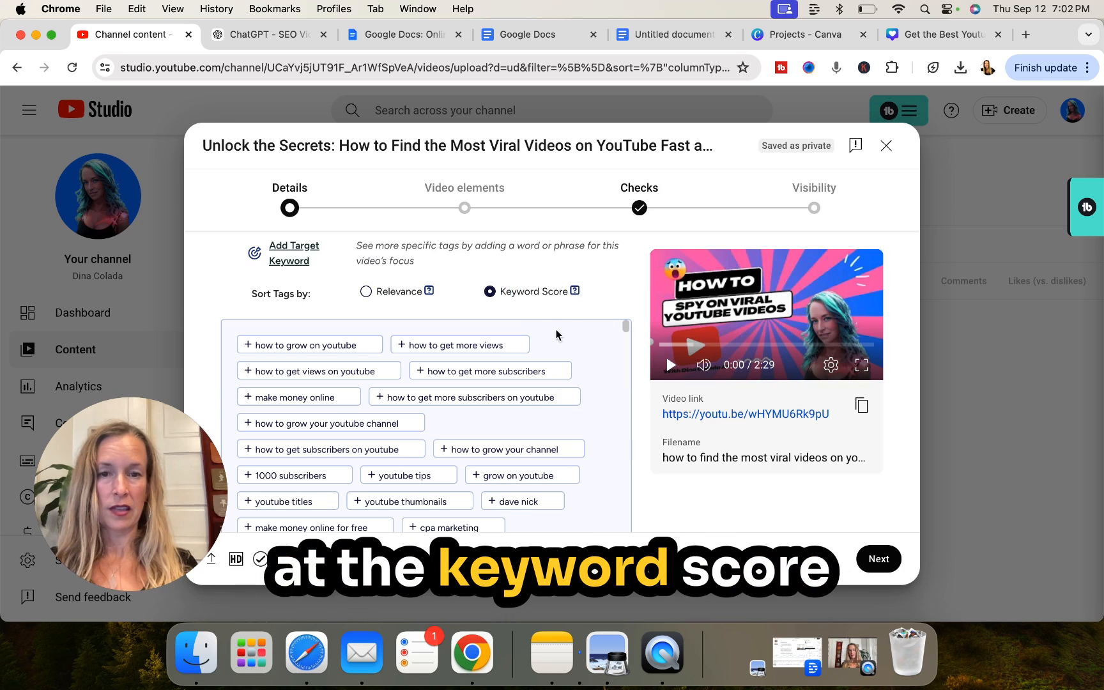
pyautogui.scroll(2, 561, 301)
pyautogui.click(561, 306)
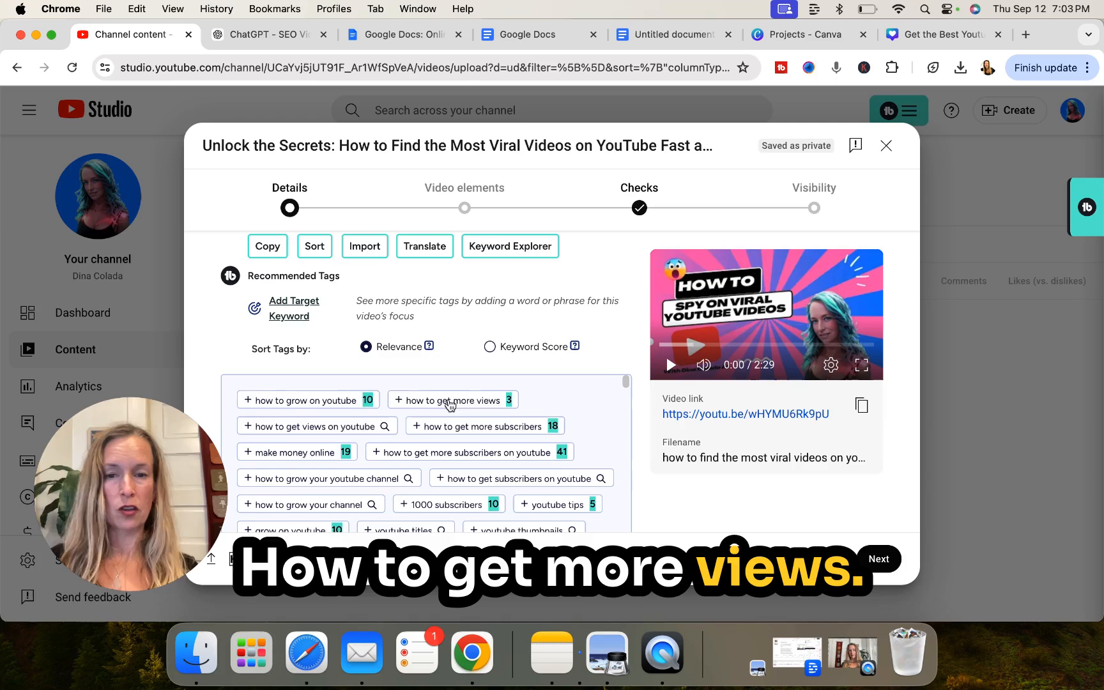
# Add the recommended tag "grow on youtube" to the video.
pyautogui.scroll(-1, 448, 403)
pyautogui.scroll(-3, 514, 327)
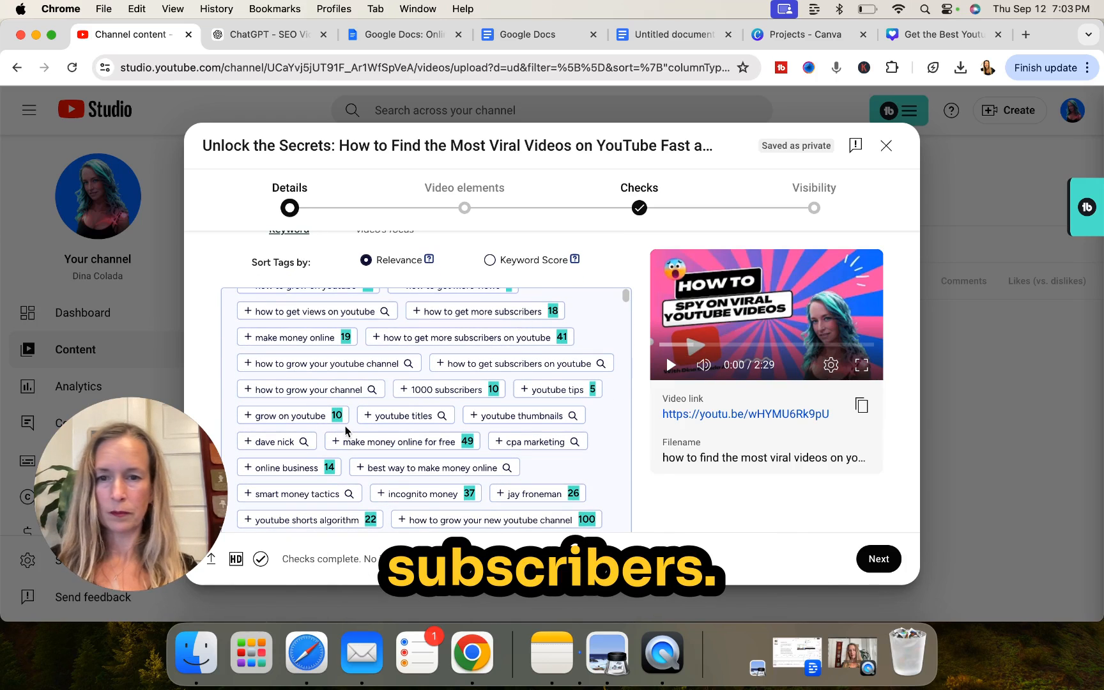
pyautogui.click(304, 419)
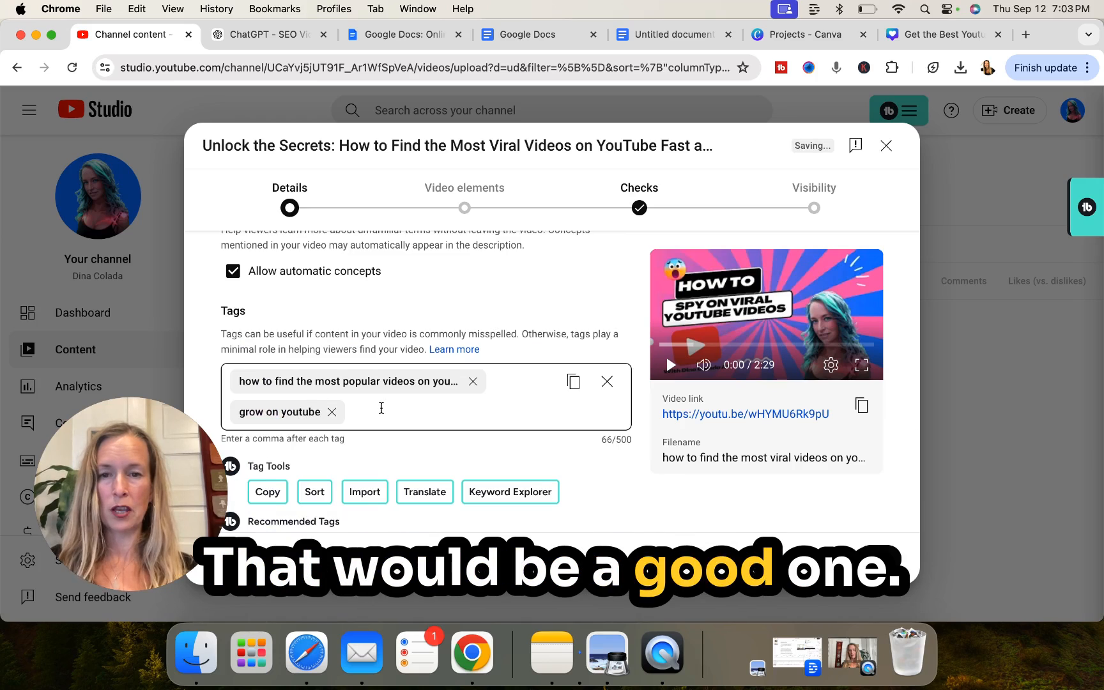
# Add the recommended tag "make money online" to the video.
pyautogui.scroll(-10, 381, 407)
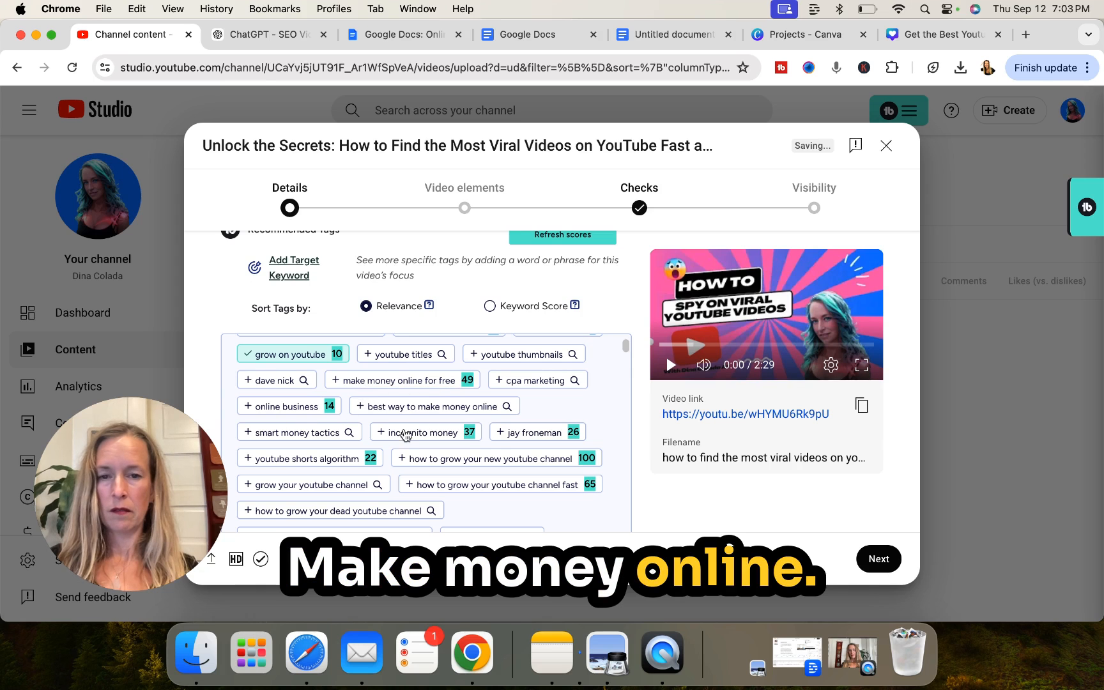
pyautogui.scroll(-3, 500, 441)
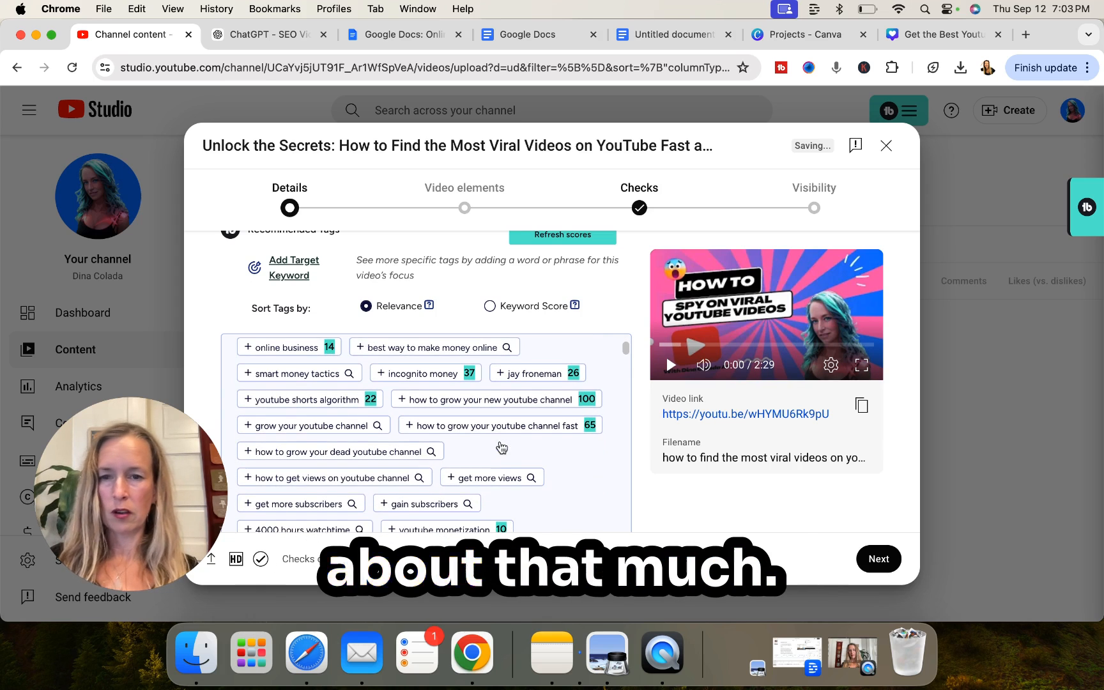
pyautogui.scroll(1, 500, 442)
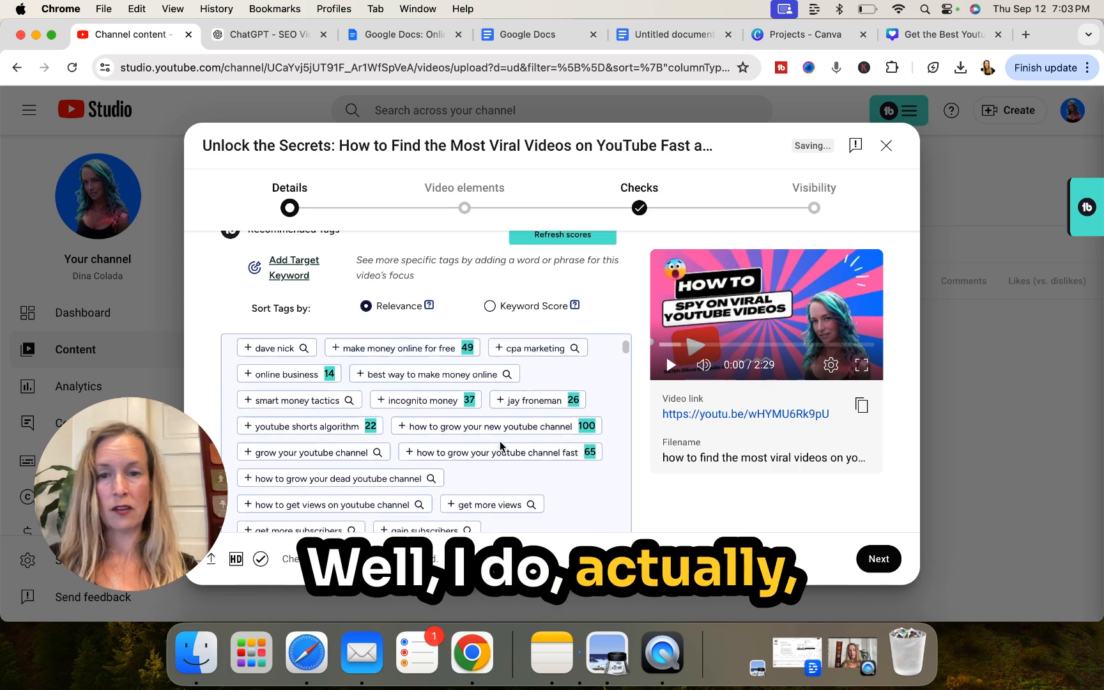
pyautogui.scroll(3, 499, 441)
pyautogui.scroll(3, 303, 424)
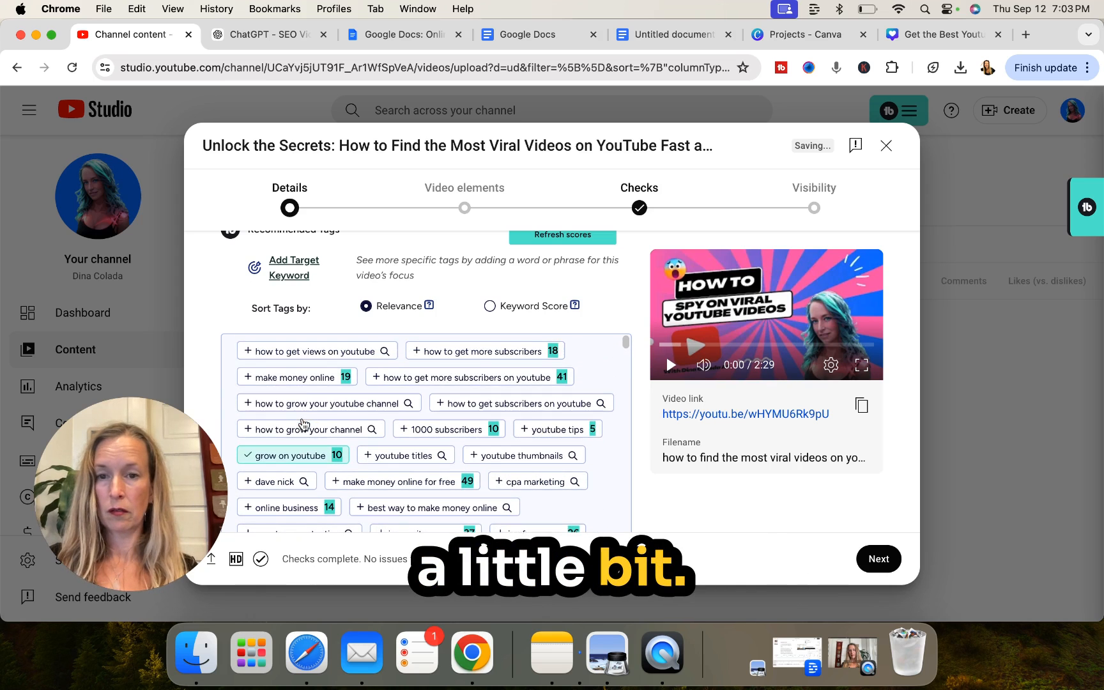
pyautogui.click(299, 384)
# Add the recommended tag "how to get more subscribers on youtube" to the video.
pyautogui.scroll(-3, 400, 447)
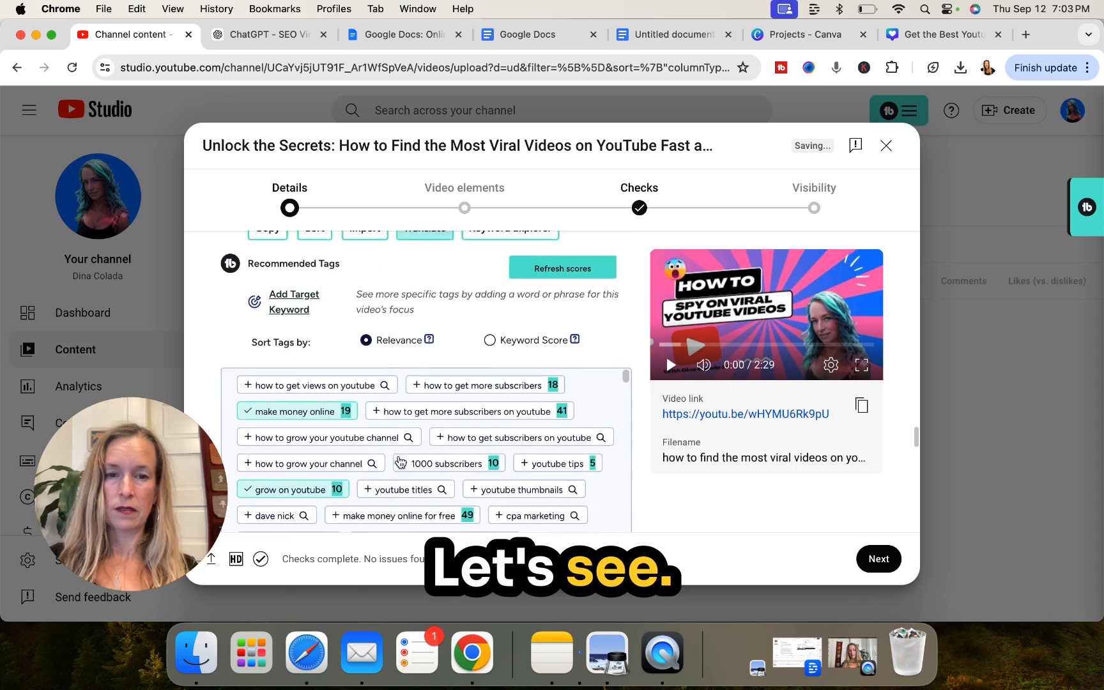
pyautogui.scroll(-2, 401, 461)
pyautogui.scroll(1, 400, 460)
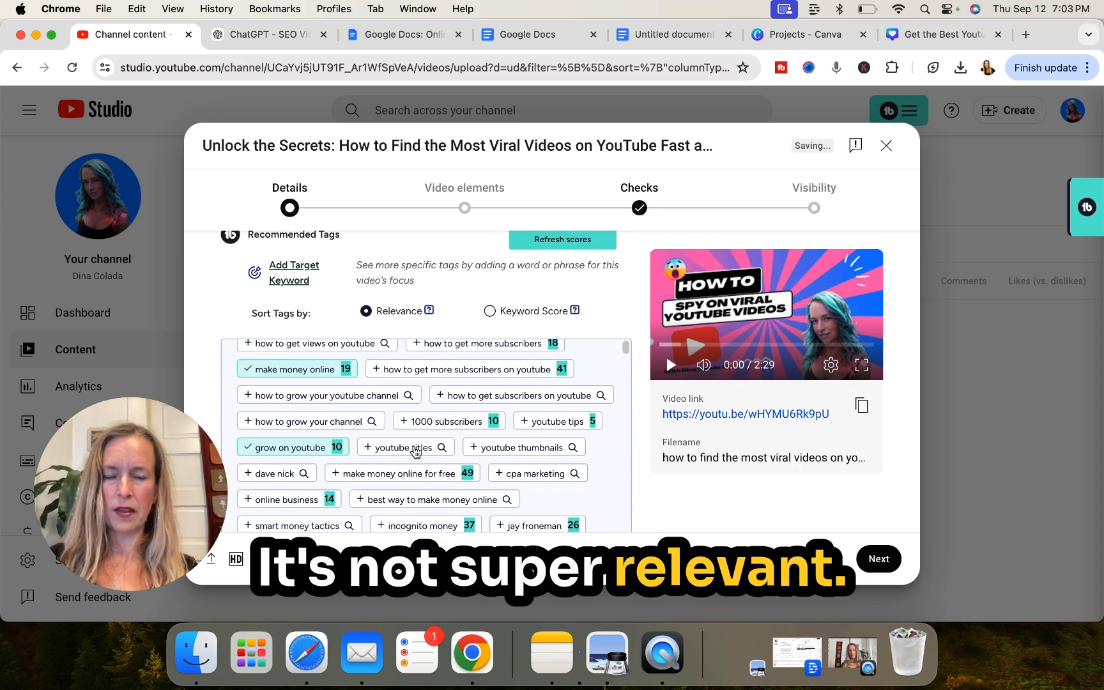
pyautogui.click(446, 371)
# Add the recommended tag "how to grow your new youtube channel" to the video.
pyautogui.scroll(-5, 539, 419)
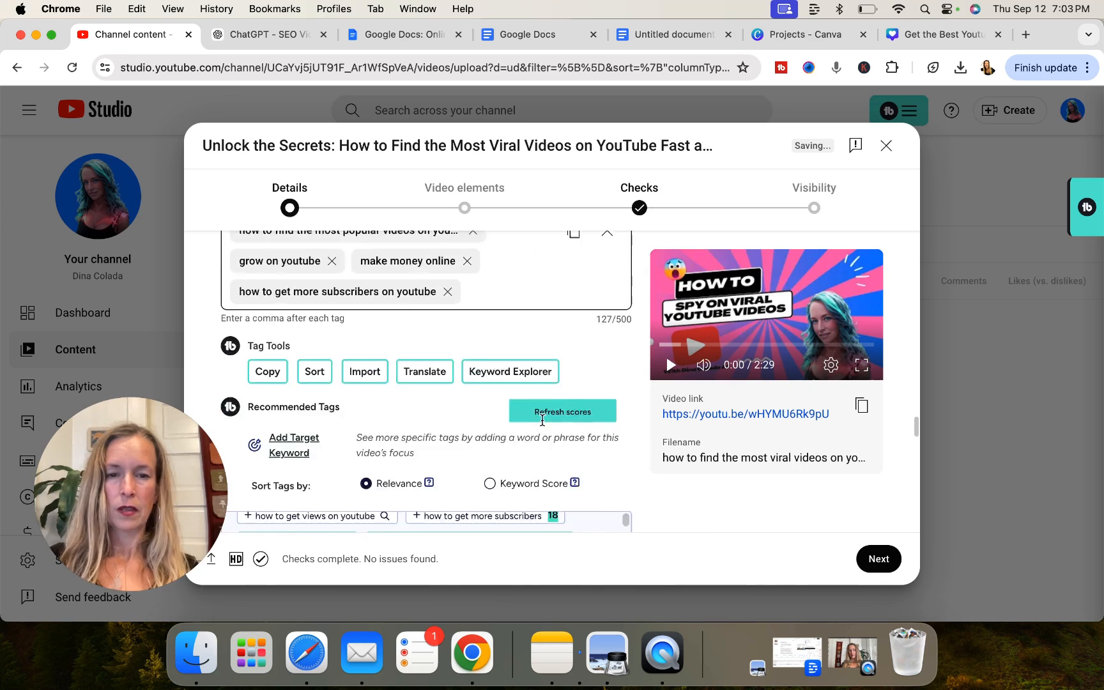
pyautogui.scroll(-5, 543, 425)
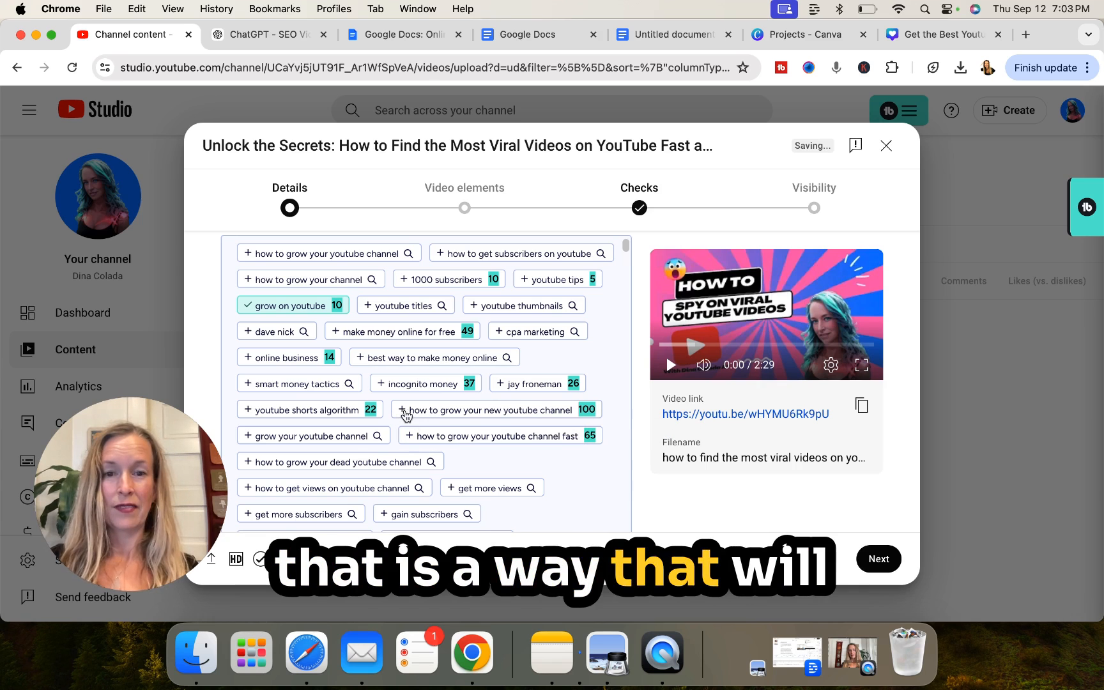
pyautogui.click(515, 417)
pyautogui.scroll(-3, 515, 416)
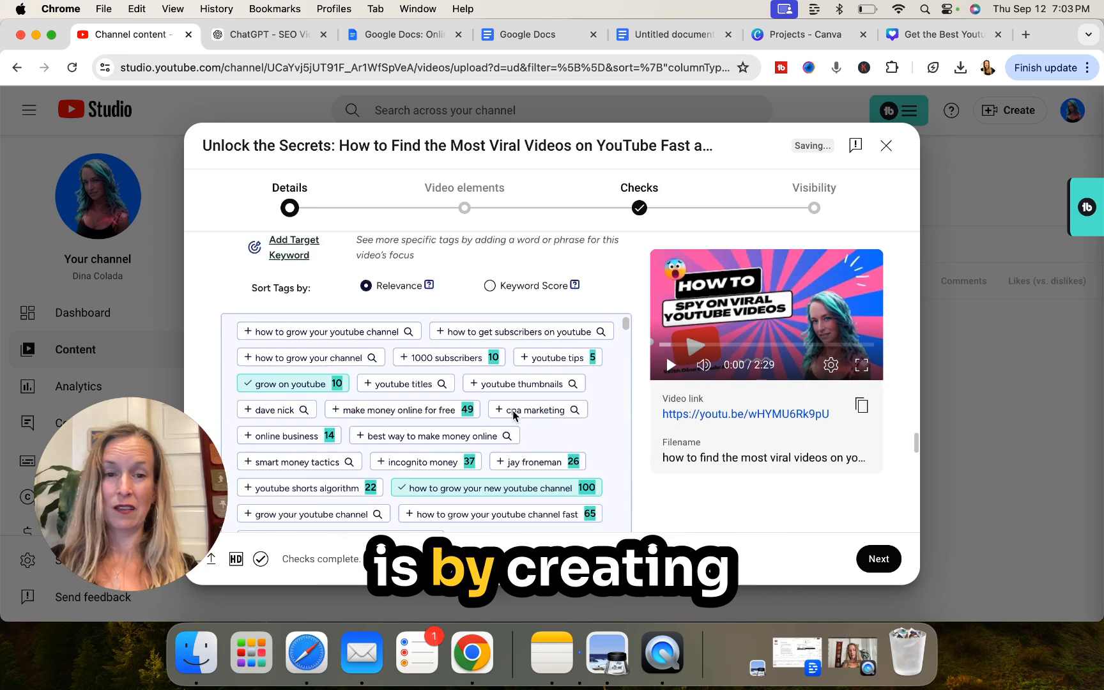
pyautogui.scroll(-1, 514, 417)
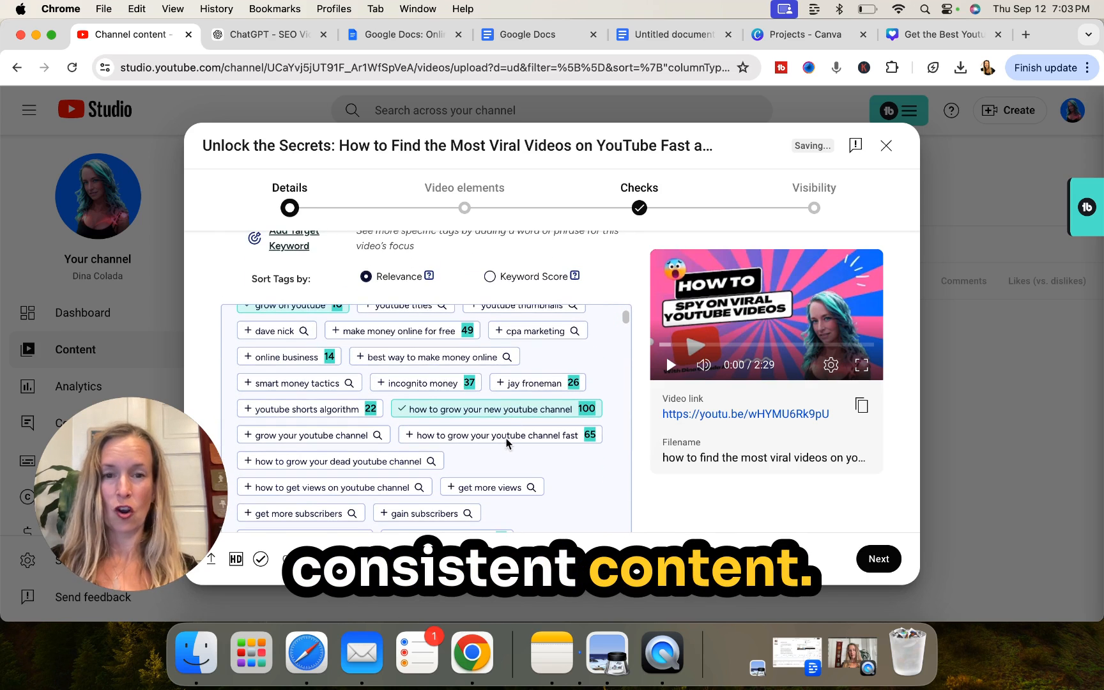
# Add the recommended tag "how to grow your youtube channel fast" to the video.
pyautogui.click(500, 434)
pyautogui.scroll(-4, 495, 422)
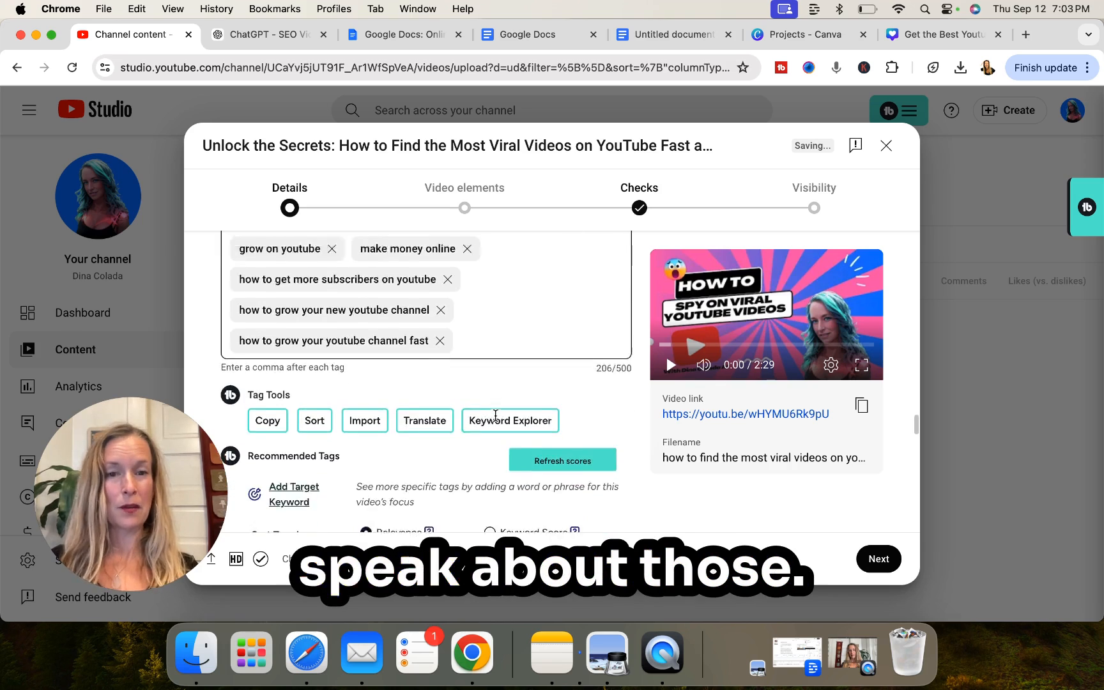
pyautogui.scroll(-7, 497, 420)
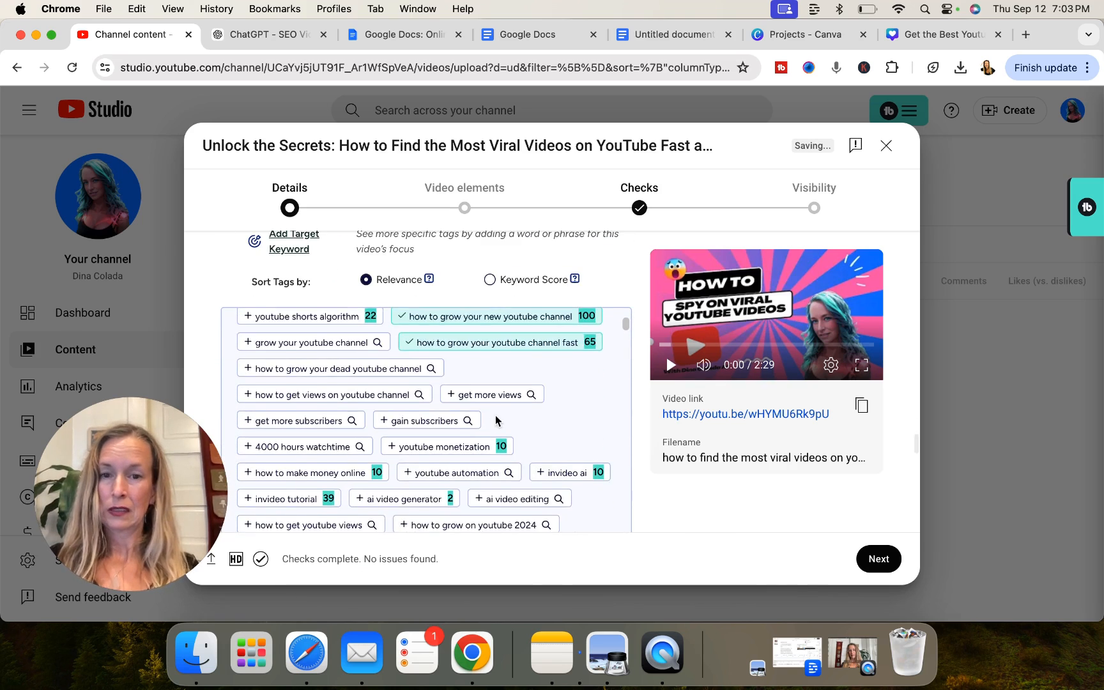
# Set the target keyword for the tag recommendations to "find viral video".
pyautogui.scroll(-1, 495, 415)
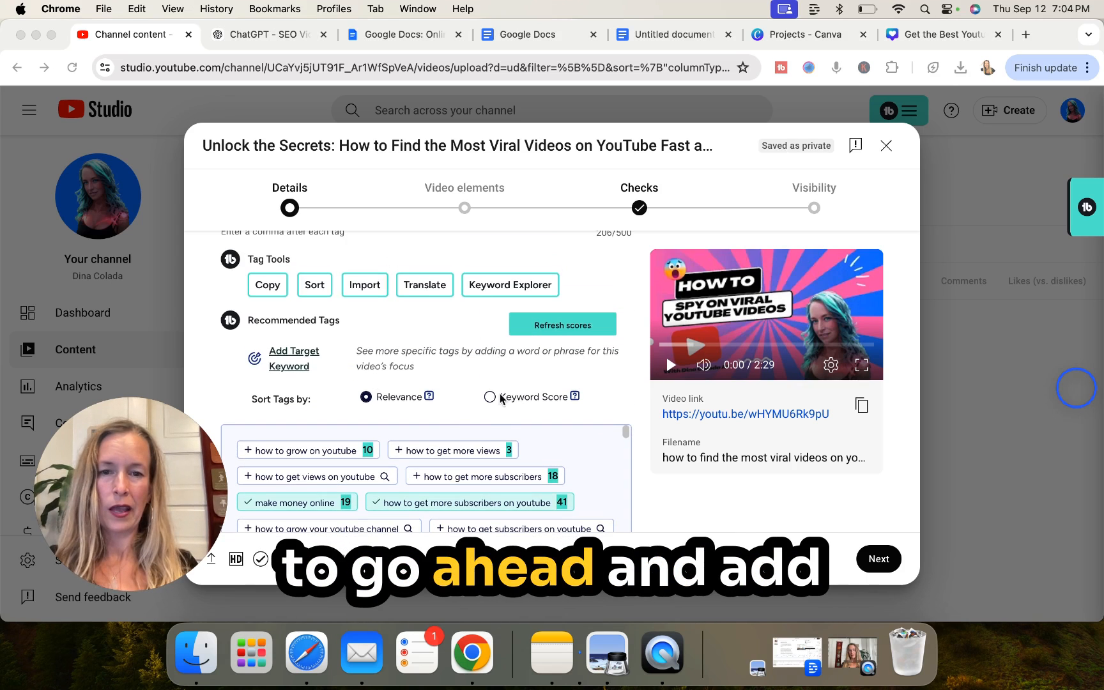
pyautogui.click(490, 398)
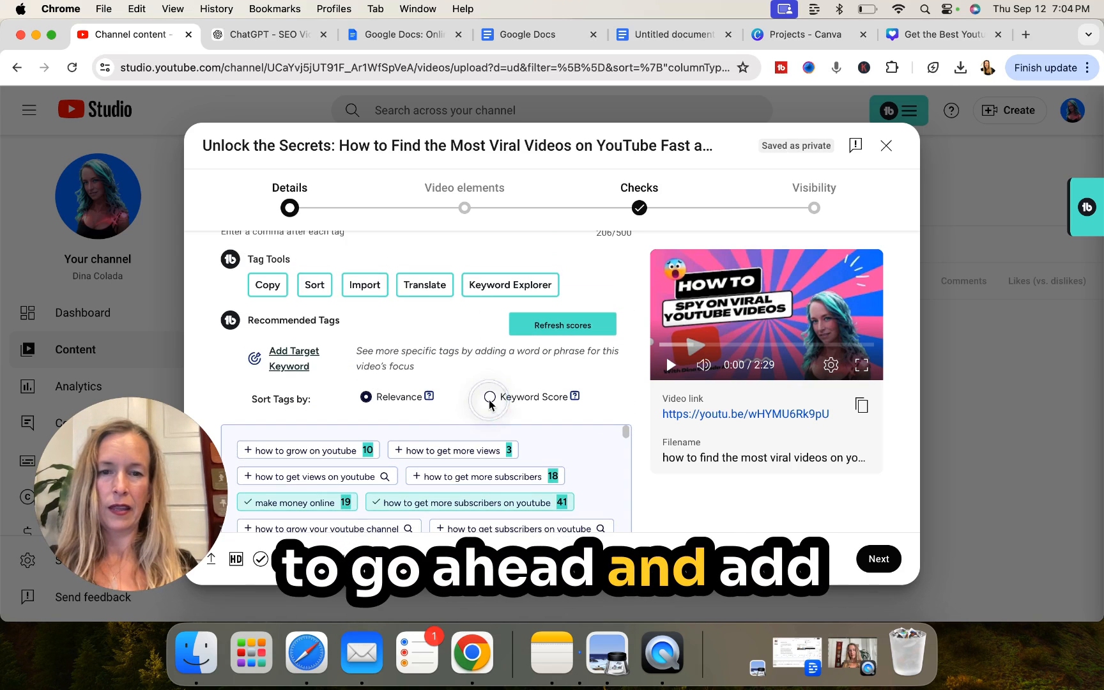
pyautogui.click(295, 355)
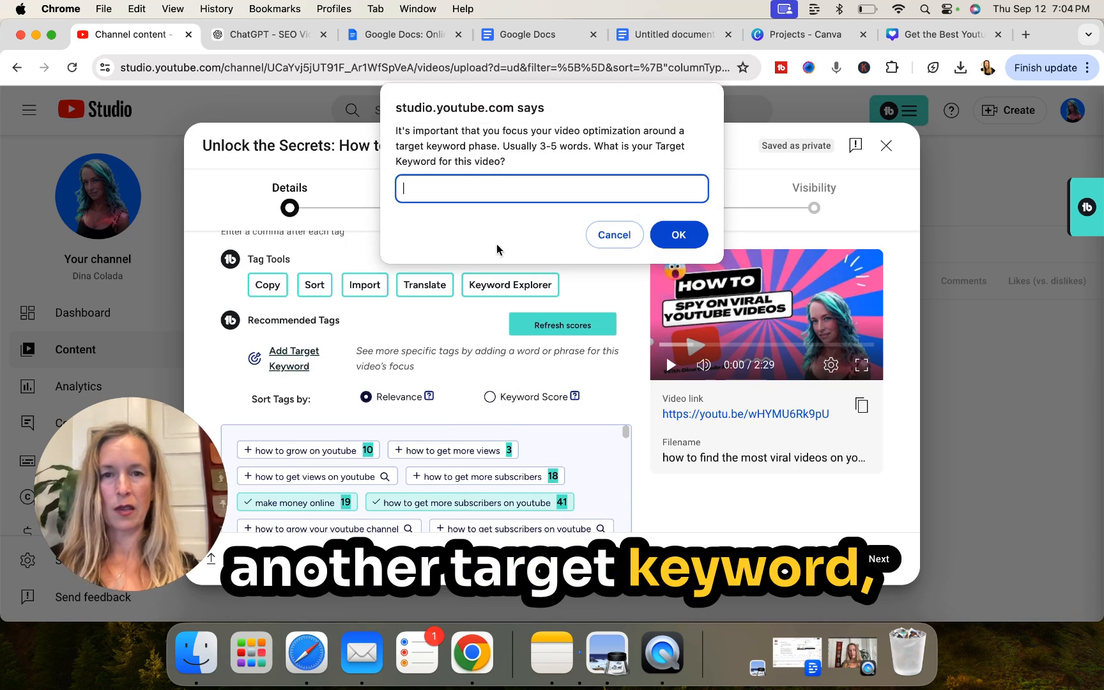
pyautogui.write('find viral')
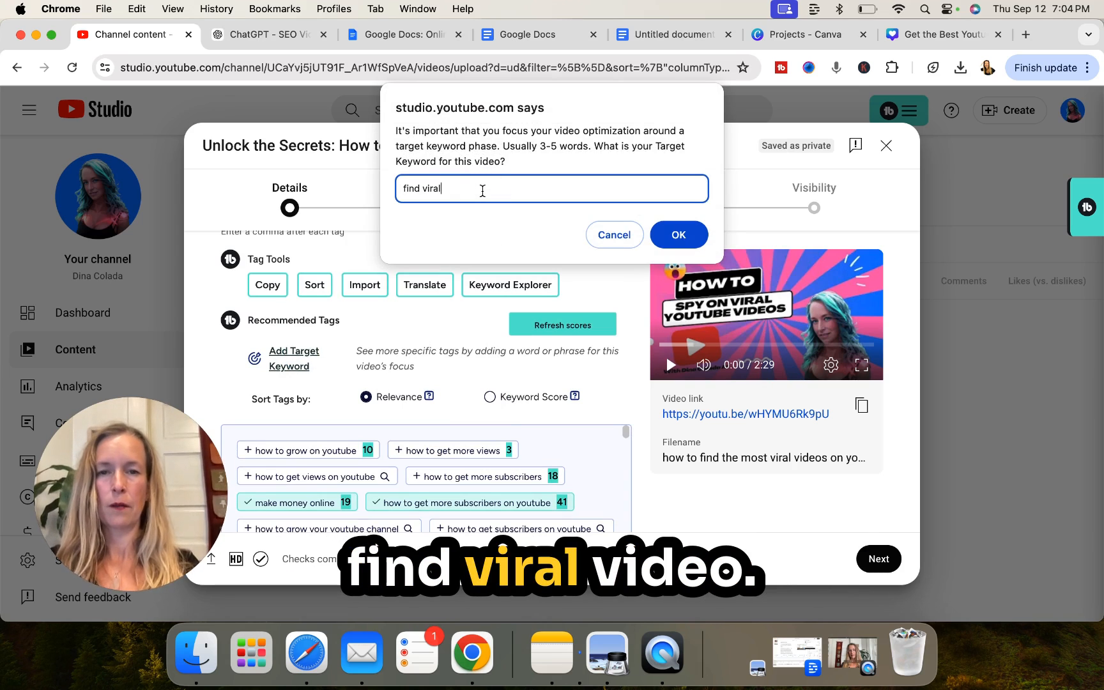
pyautogui.press('Return')
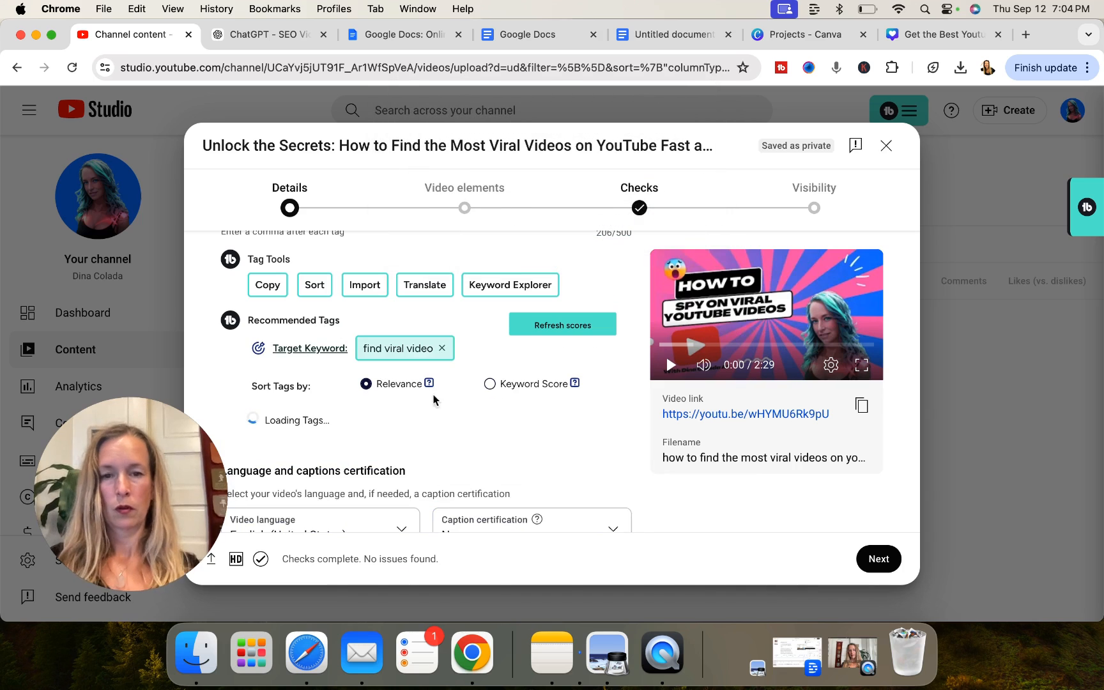
# Add the recommended tags "find viral video ideas" and "find viral videos" to the video.
pyautogui.scroll(-5, 433, 429)
pyautogui.scroll(-3, 433, 429)
pyautogui.scroll(8, 433, 428)
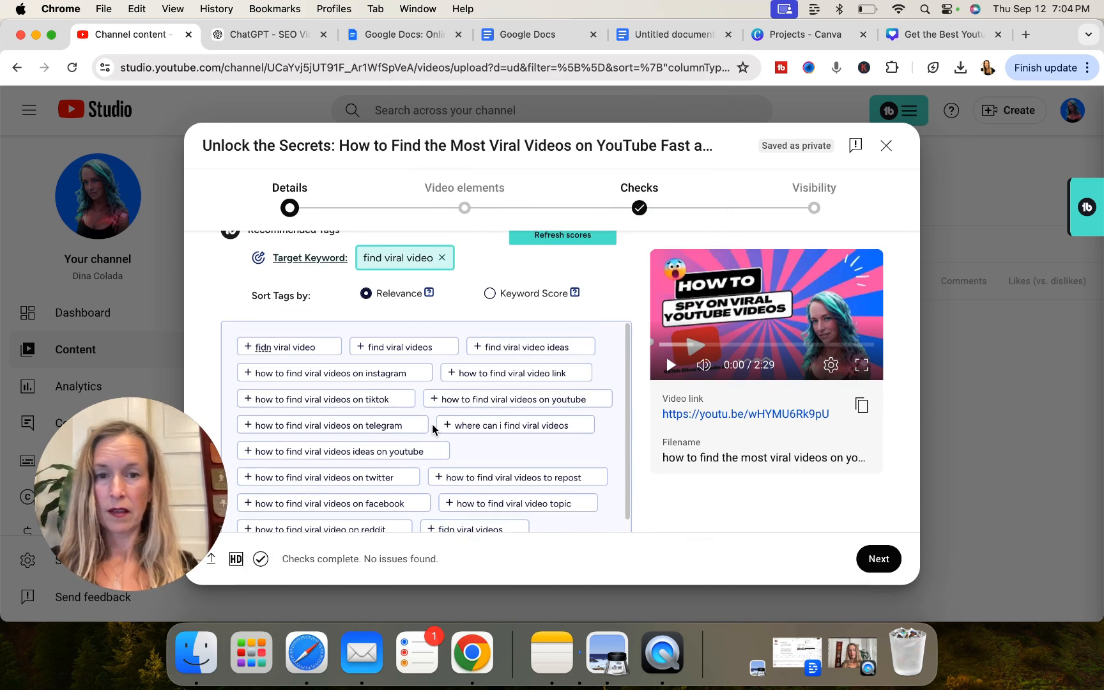
pyautogui.click(510, 347)
pyautogui.scroll(-5, 450, 363)
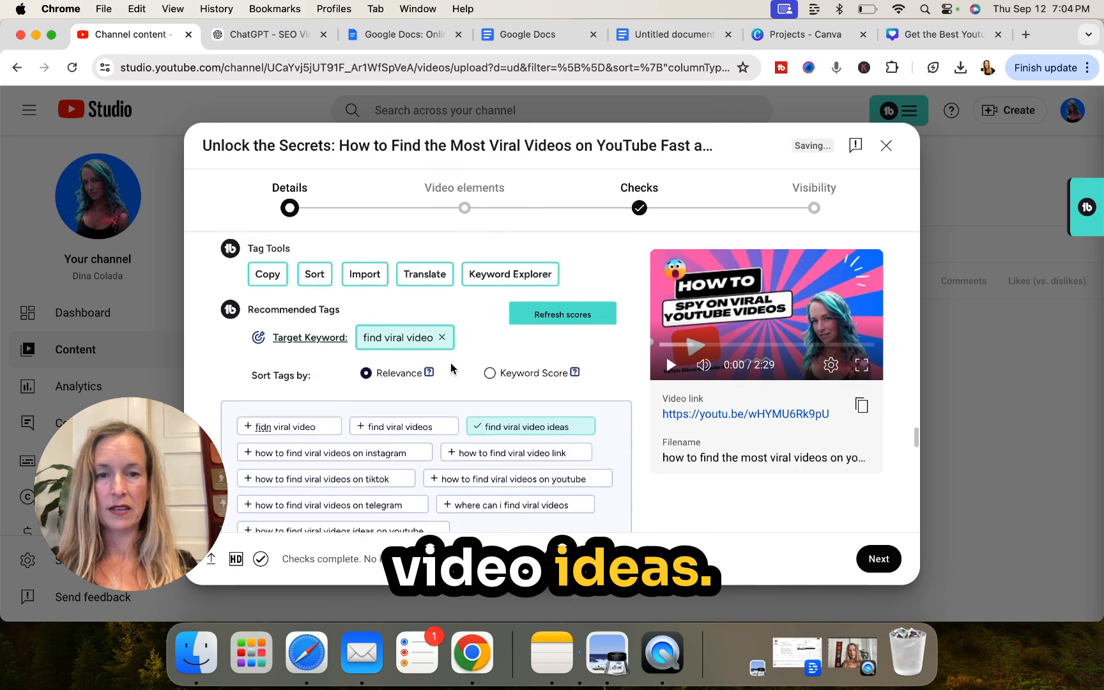
pyautogui.click(414, 371)
# Add the recommended tags "where can i find viral videos" and "how to find viral videos on youtube".
pyautogui.scroll(-5, 397, 390)
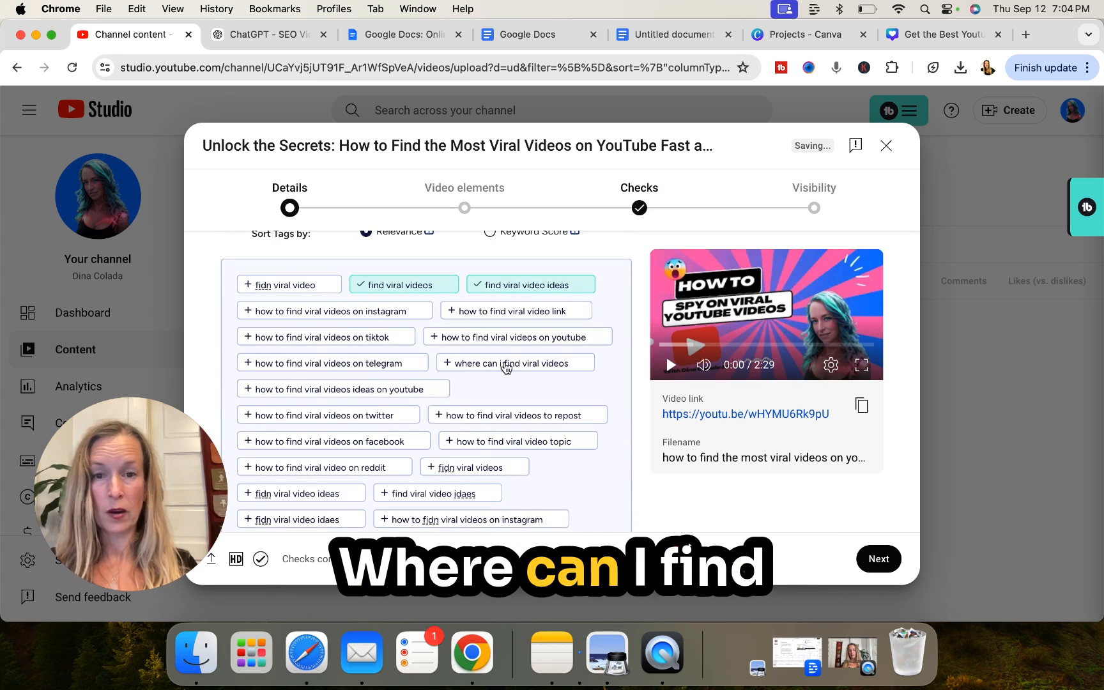
pyautogui.click(505, 365)
pyautogui.scroll(-5, 518, 416)
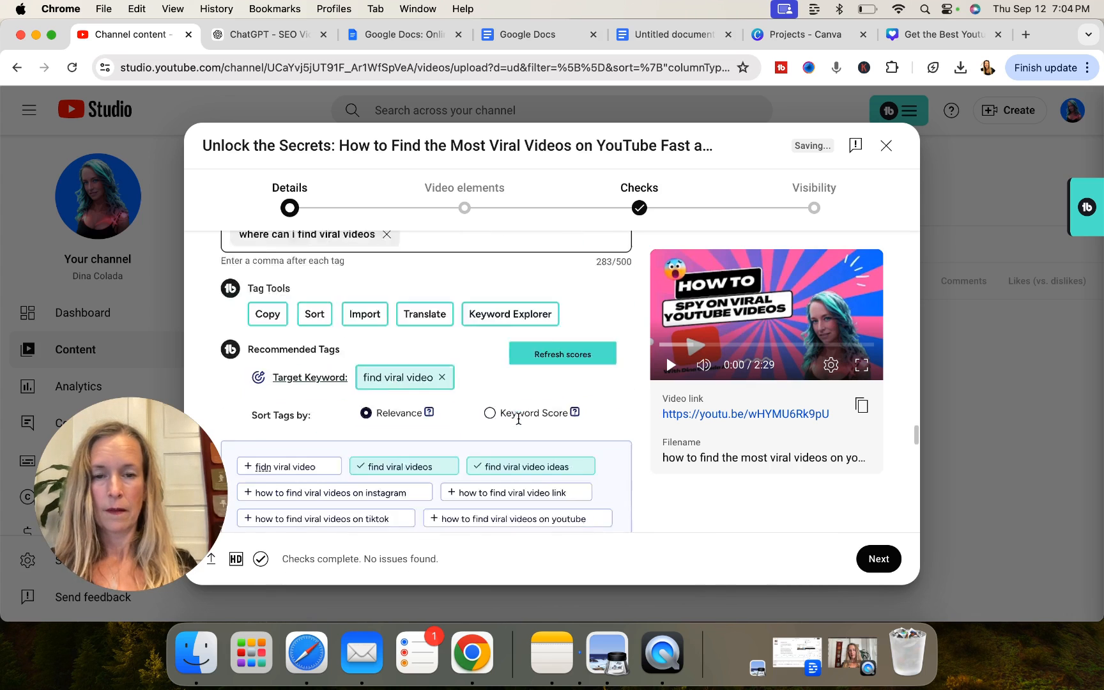
pyautogui.click(530, 305)
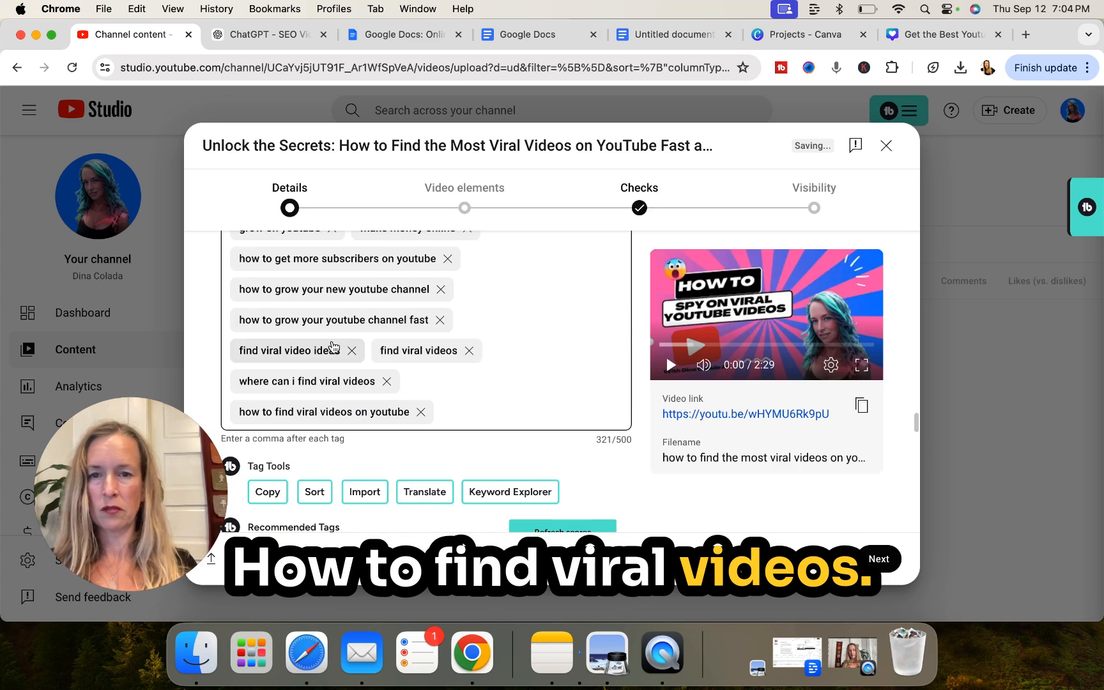
# Add the misspelled recommended tag "how to fidn viral videos idaes on yotube" to the video.
pyautogui.scroll(-5, 496, 382)
pyautogui.scroll(-5, 495, 382)
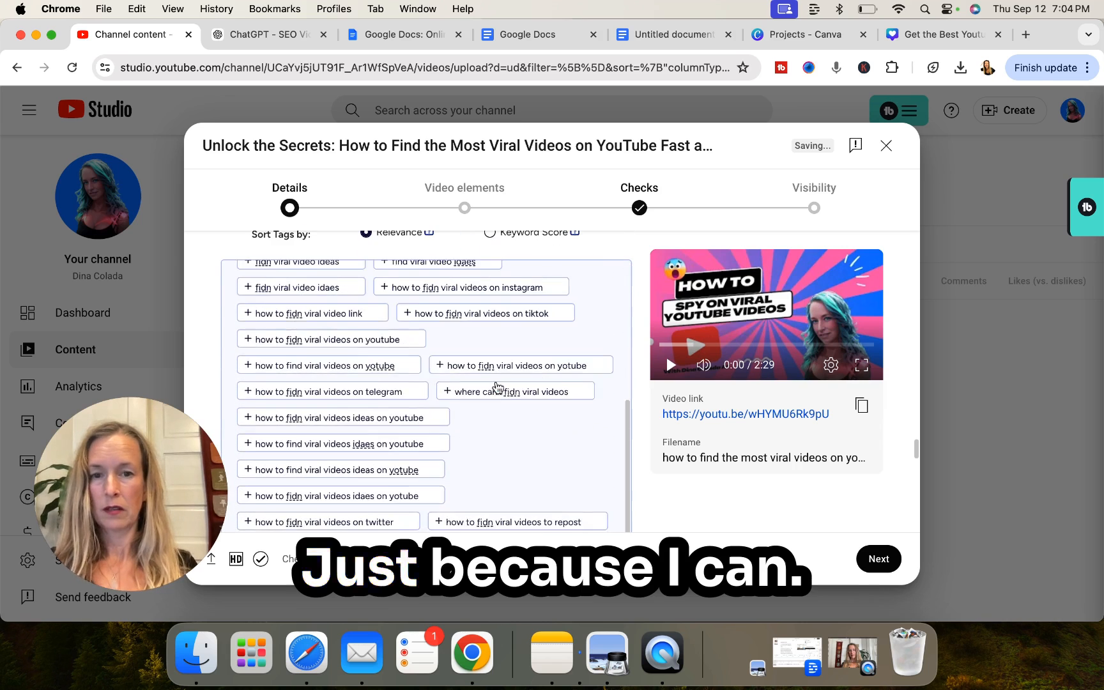
pyautogui.scroll(1, 496, 382)
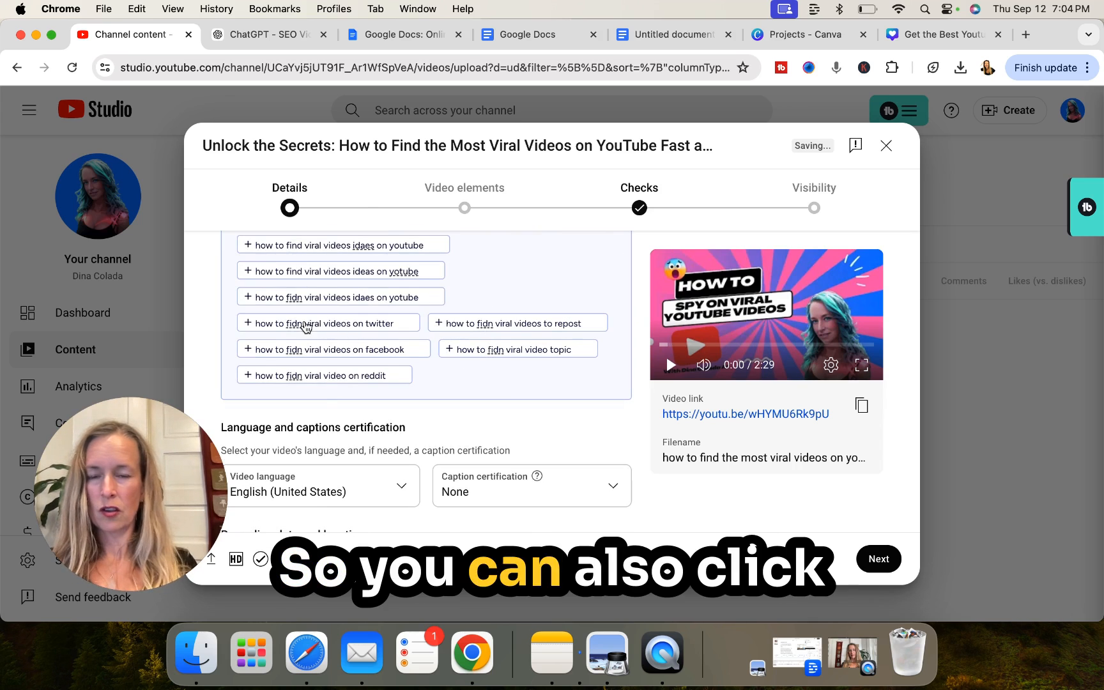
pyautogui.scroll(2, 300, 326)
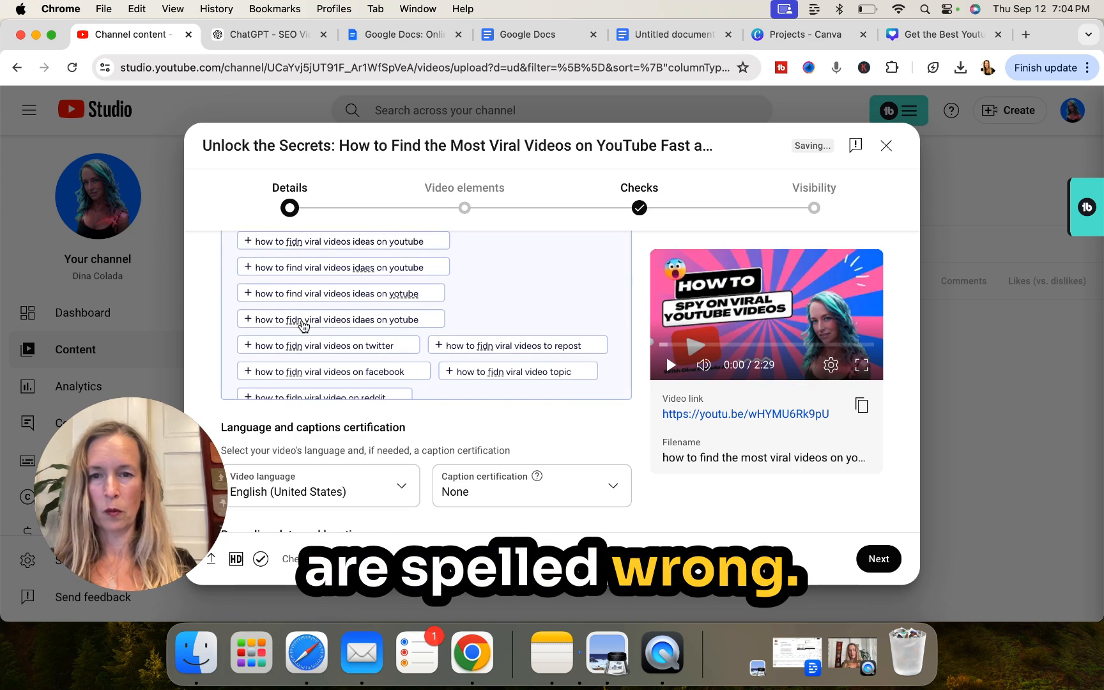
pyautogui.click(371, 321)
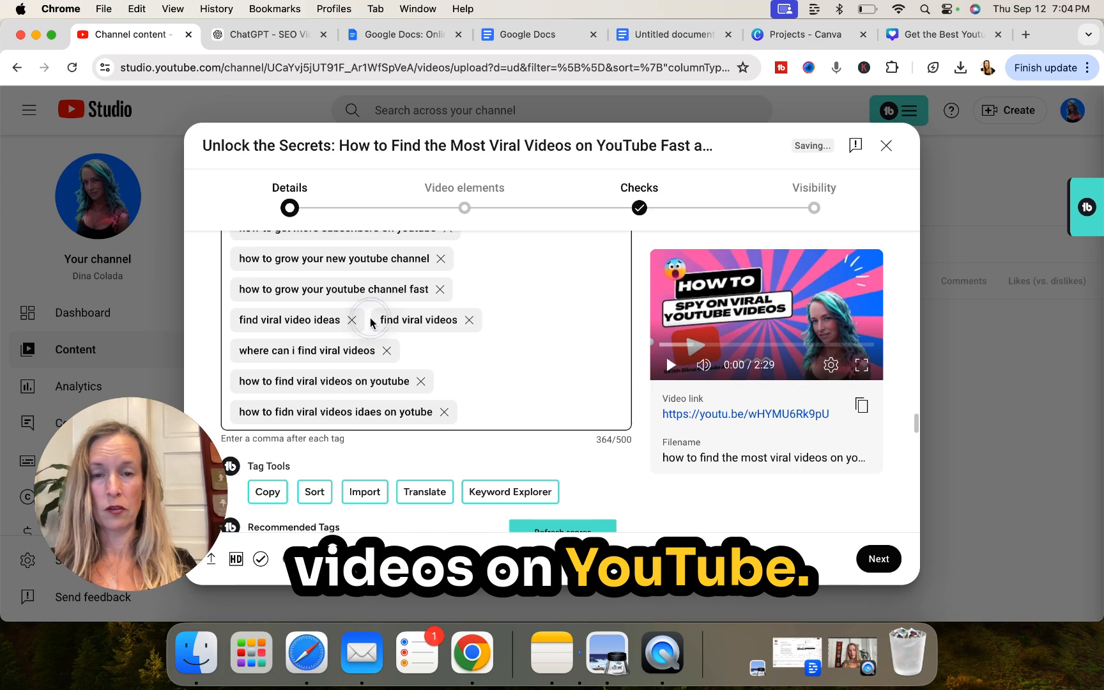
# Add the recommended tag "how to find viral videos ideas on youtube" to the video.
pyautogui.scroll(-5, 362, 394)
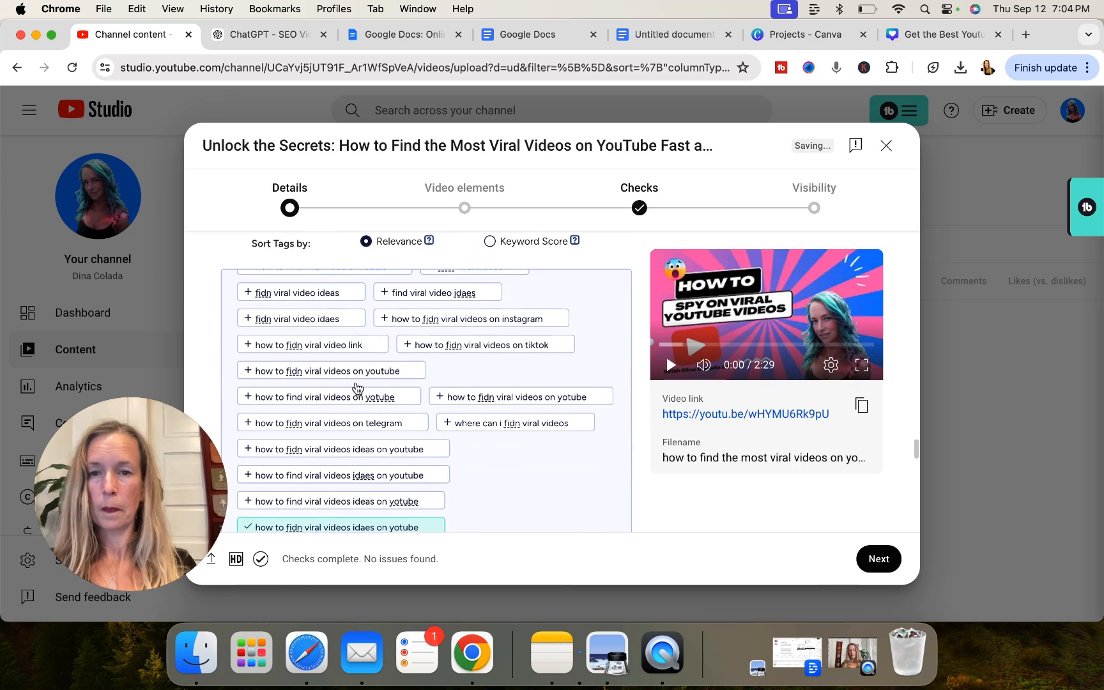
pyautogui.scroll(5, 338, 383)
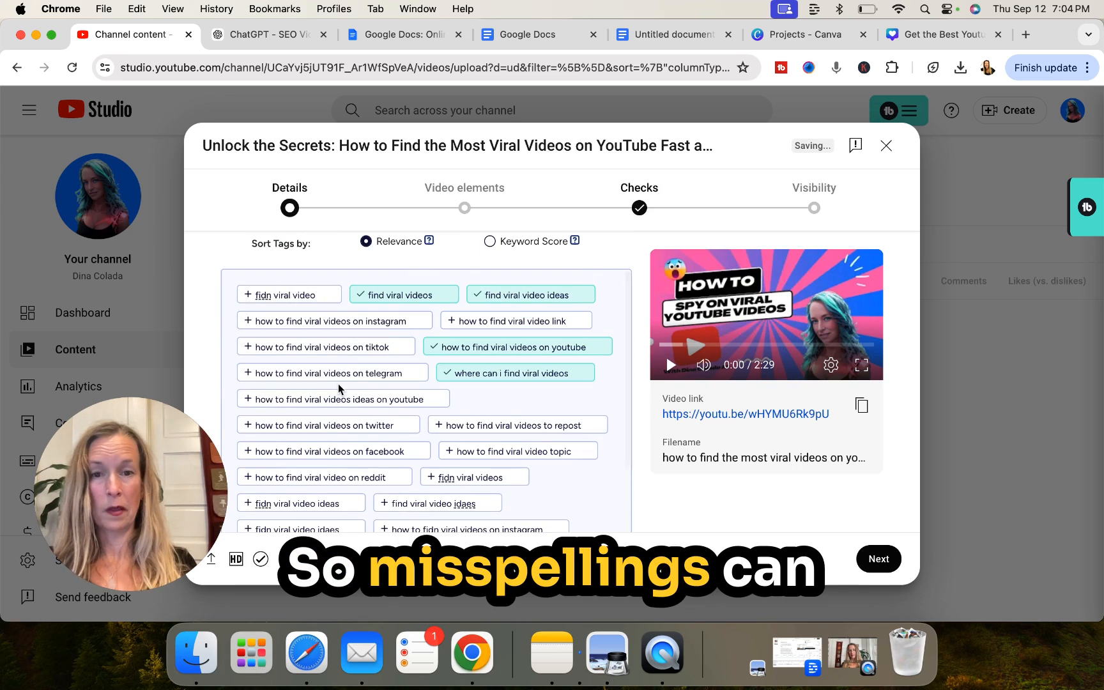
pyautogui.click(317, 403)
pyautogui.scroll(-5, 317, 412)
pyautogui.click(317, 414)
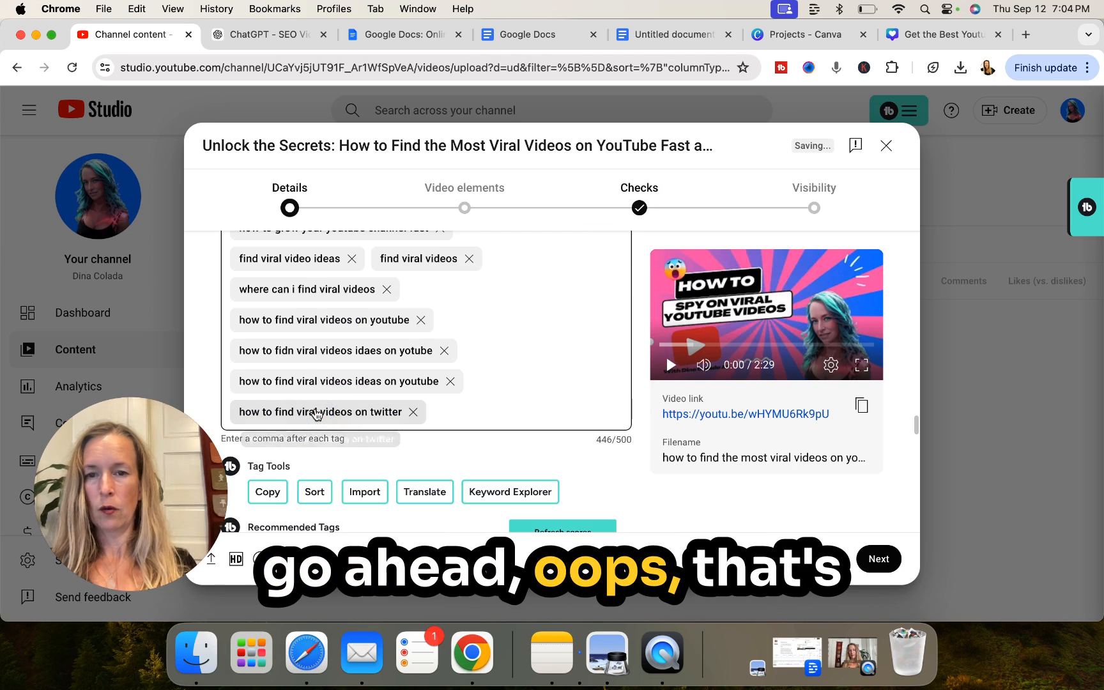
pyautogui.click(410, 416)
# Add the recommended tag "how to find viral videos to repost" to the video.
pyautogui.scroll(-5, 404, 441)
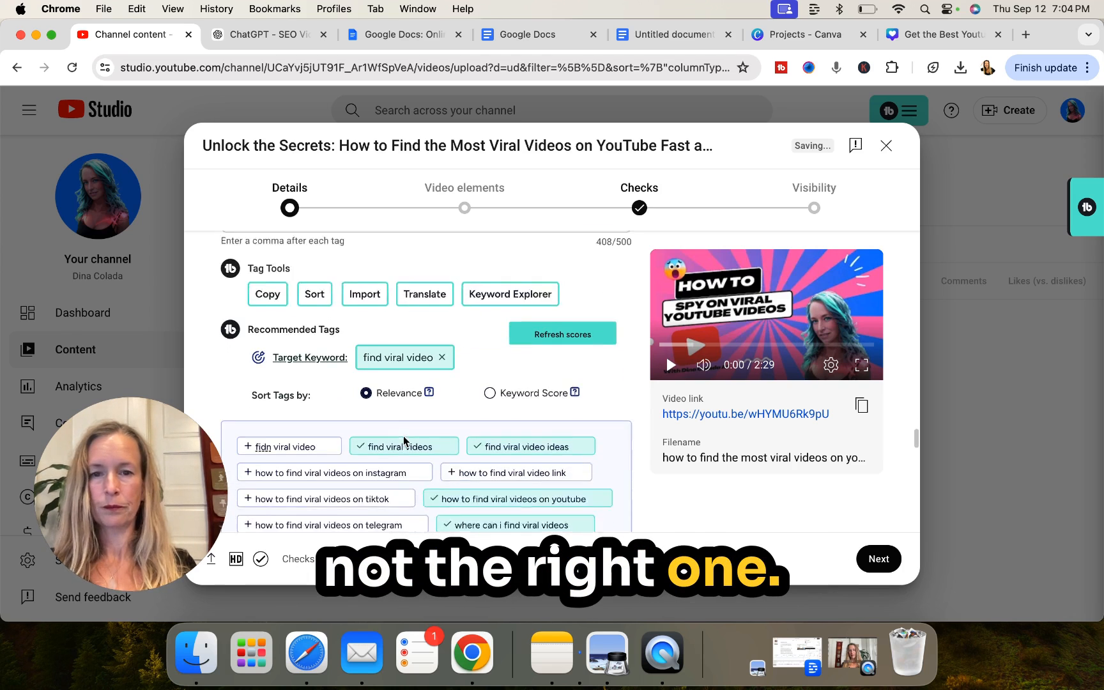
pyautogui.scroll(-2, 481, 403)
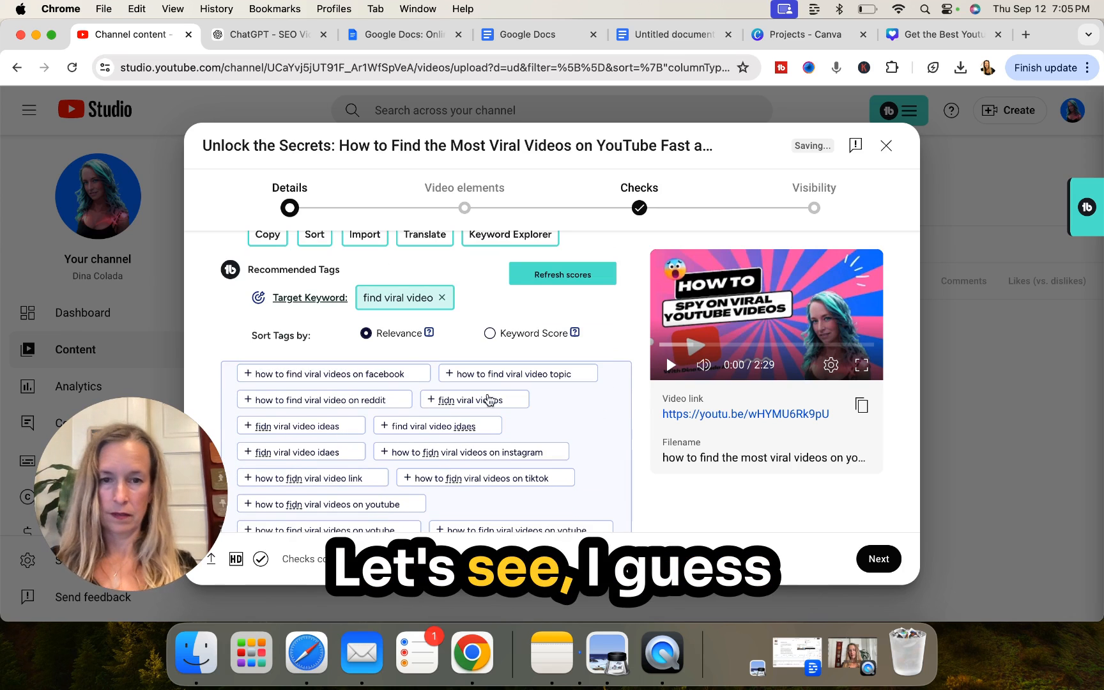
pyautogui.scroll(1, 472, 417)
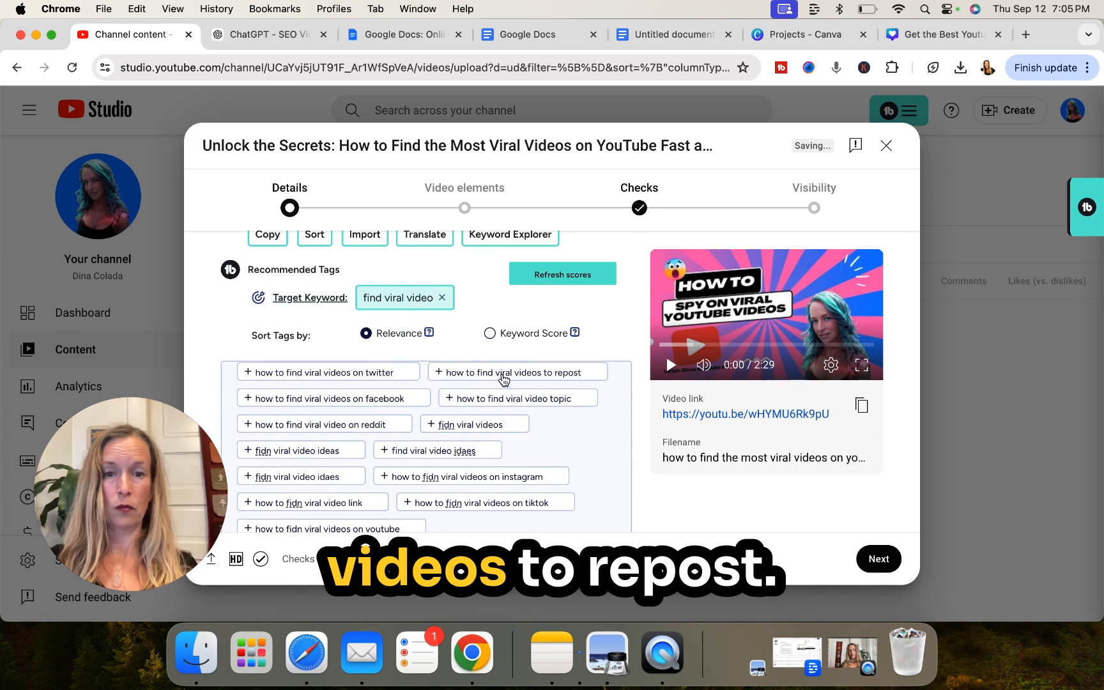
pyautogui.click(501, 373)
# Add the misspelled recommended tag "fidn viral video idaes" to the video.
pyautogui.scroll(-5, 486, 447)
pyautogui.scroll(-3, 476, 473)
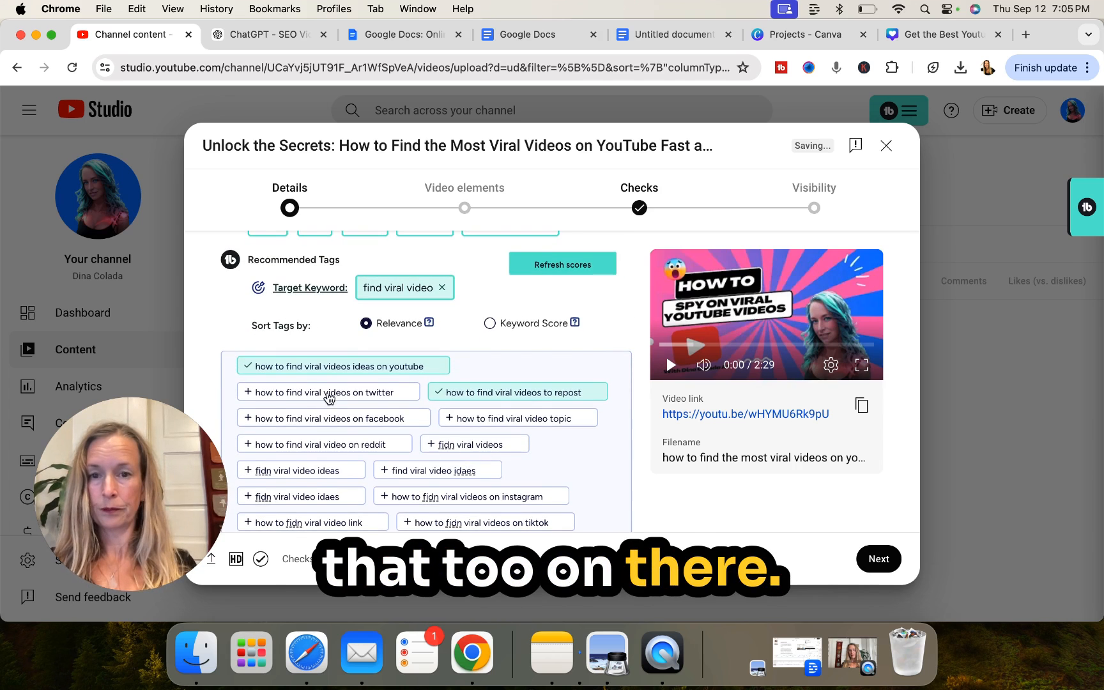
pyautogui.scroll(-3, 329, 398)
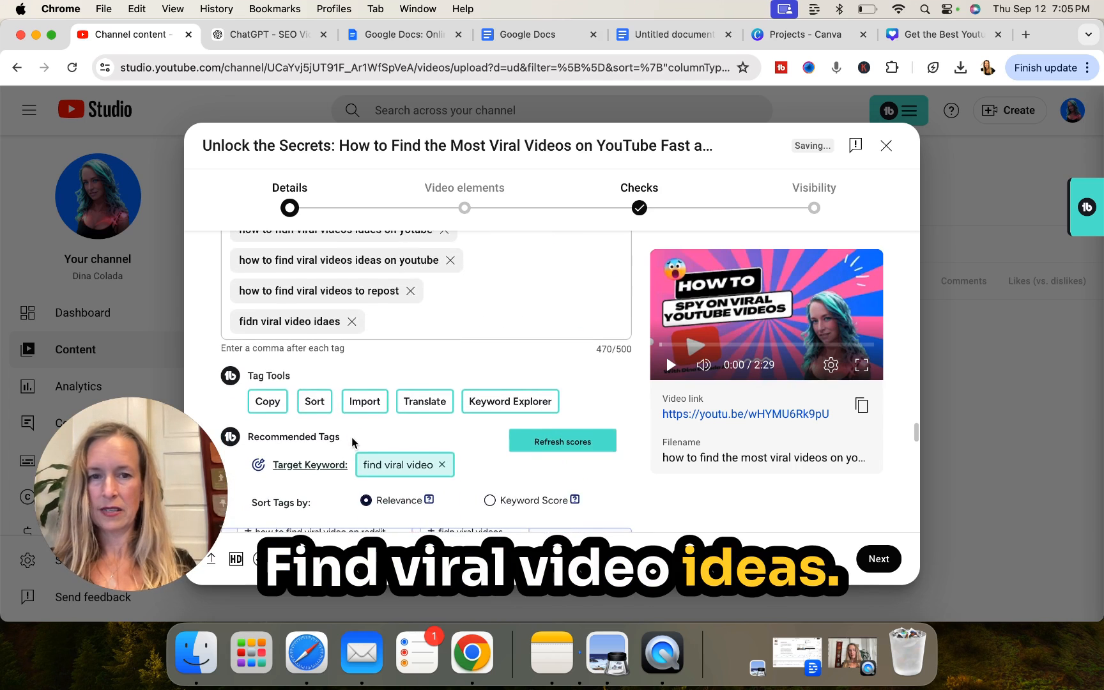
pyautogui.scroll(-5, 352, 443)
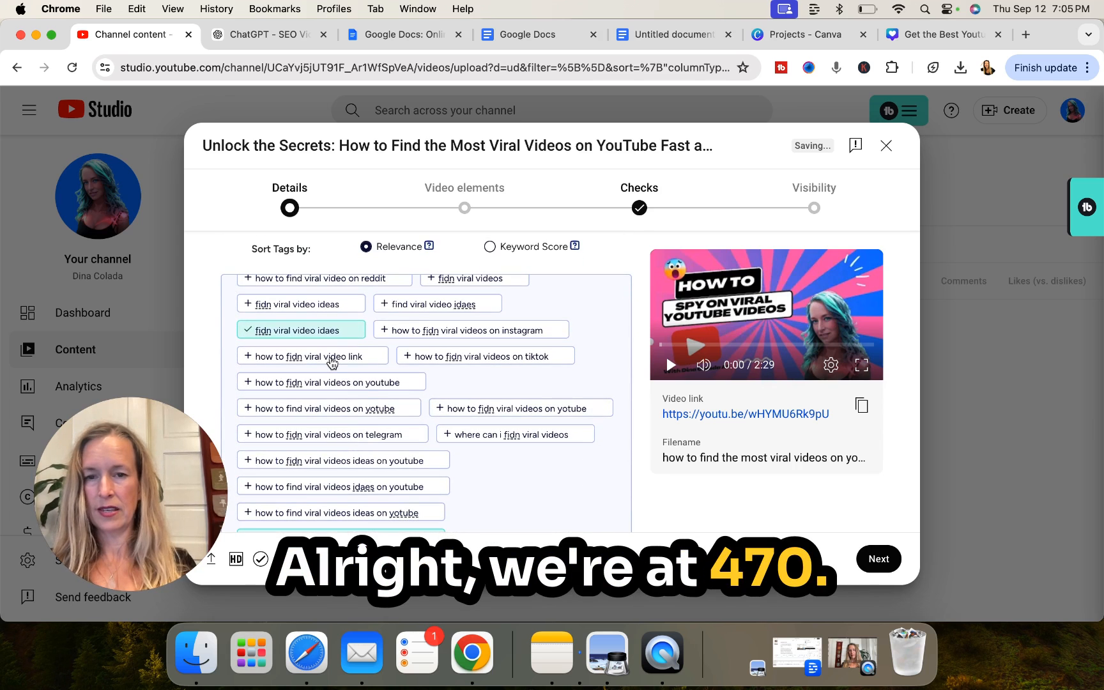
pyautogui.scroll(5, 336, 377)
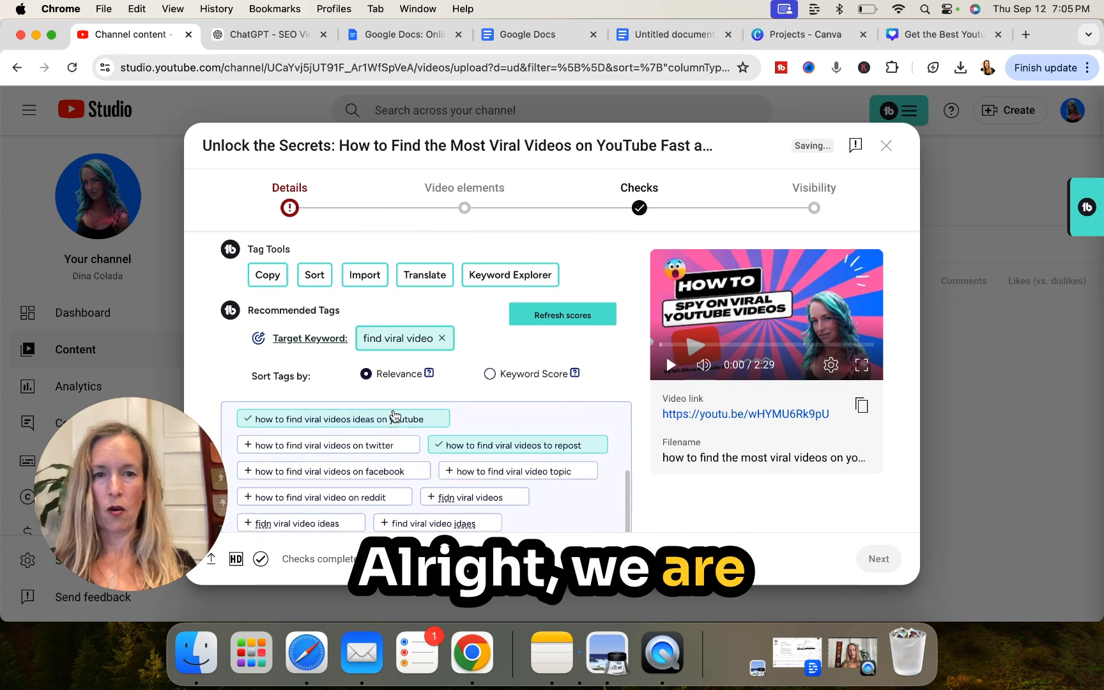
pyautogui.scroll(2, 395, 417)
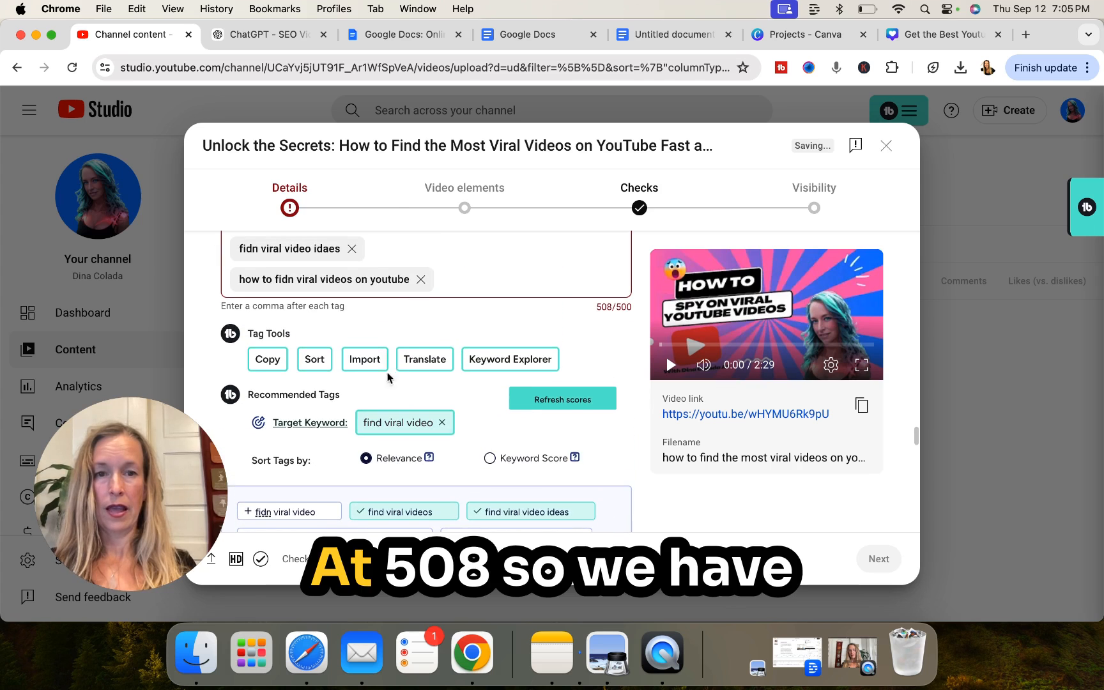
pyautogui.click(420, 279)
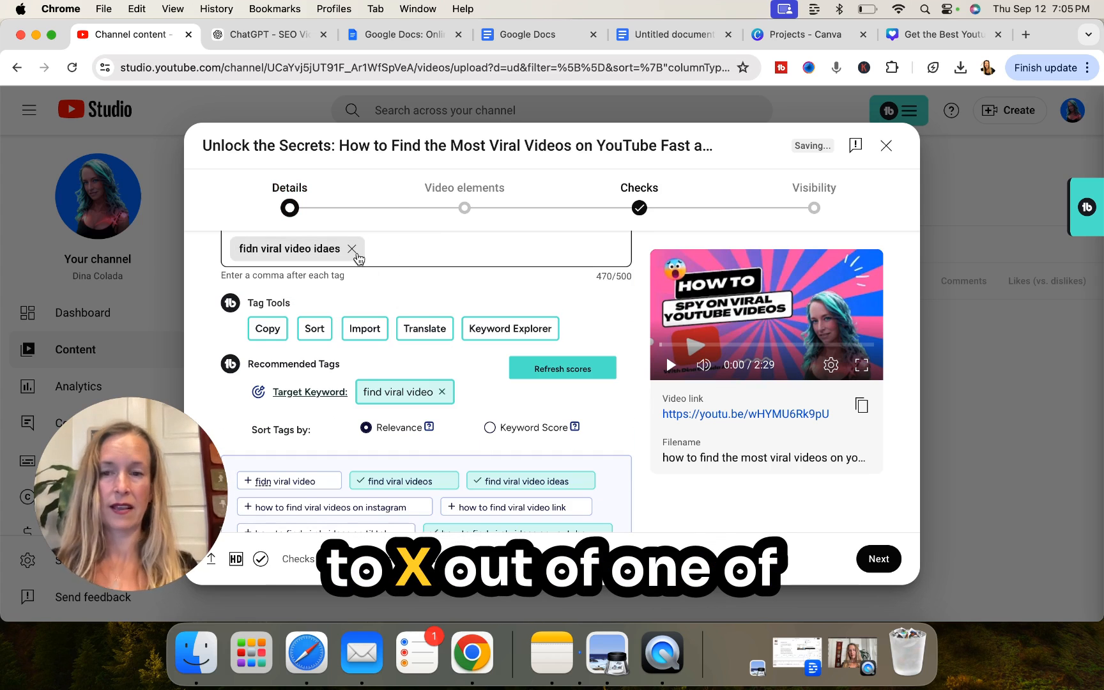
# Set the video's caption certification to "This content has never aired on television in the U.S.".
pyautogui.scroll(-4, 386, 346)
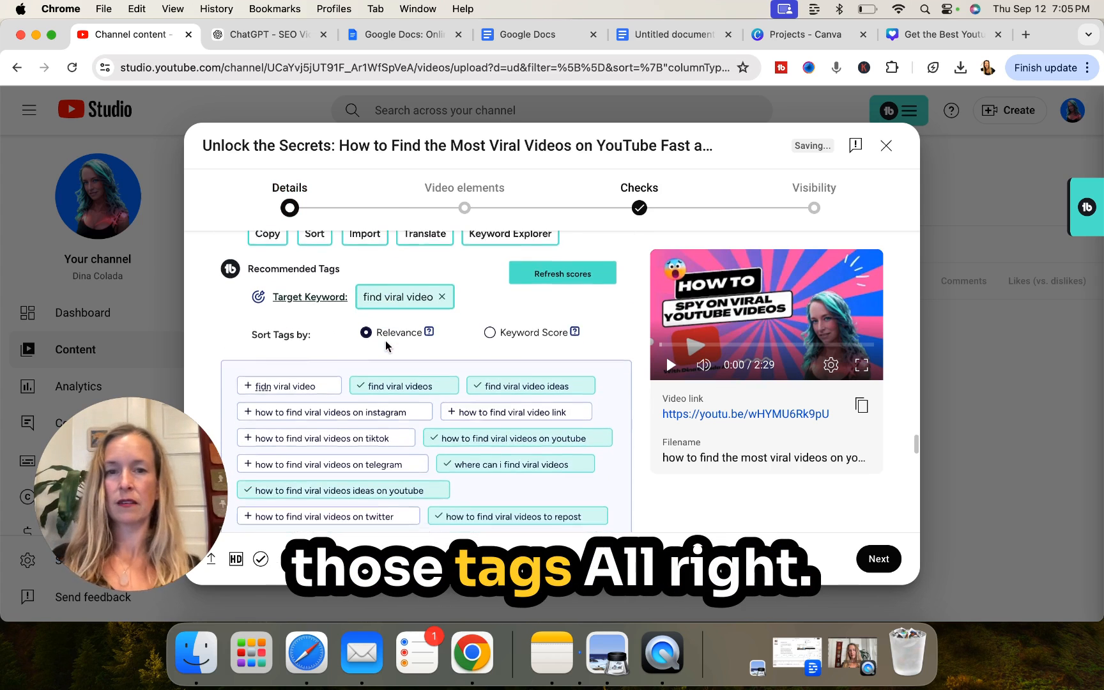
pyautogui.scroll(-10, 386, 345)
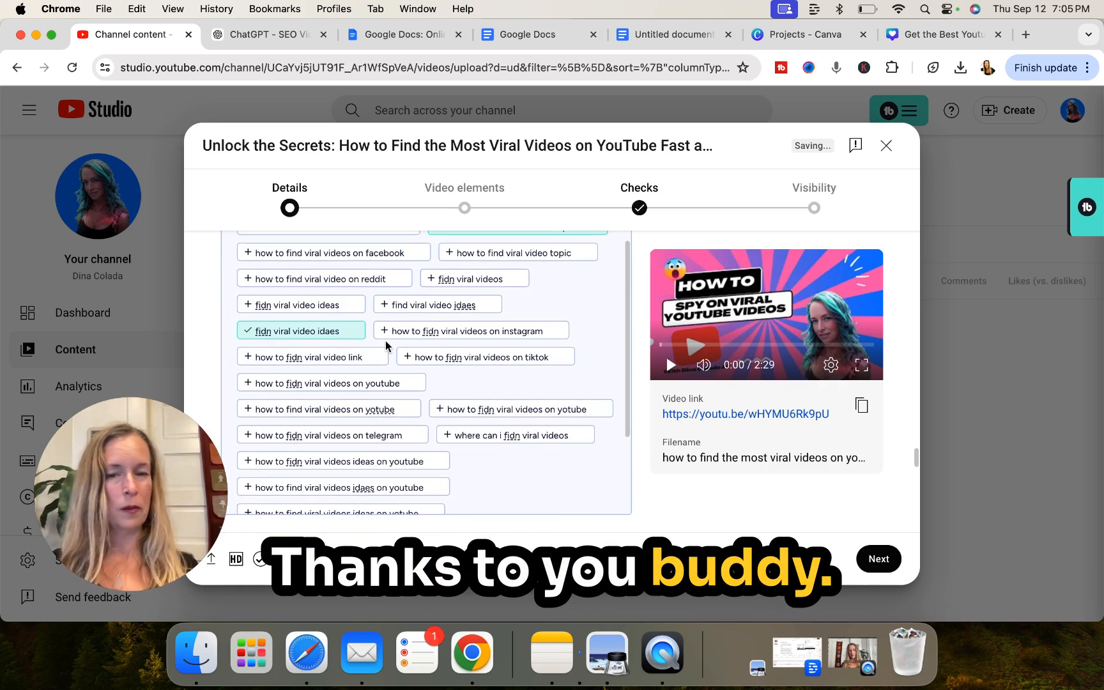
pyautogui.scroll(-8, 386, 346)
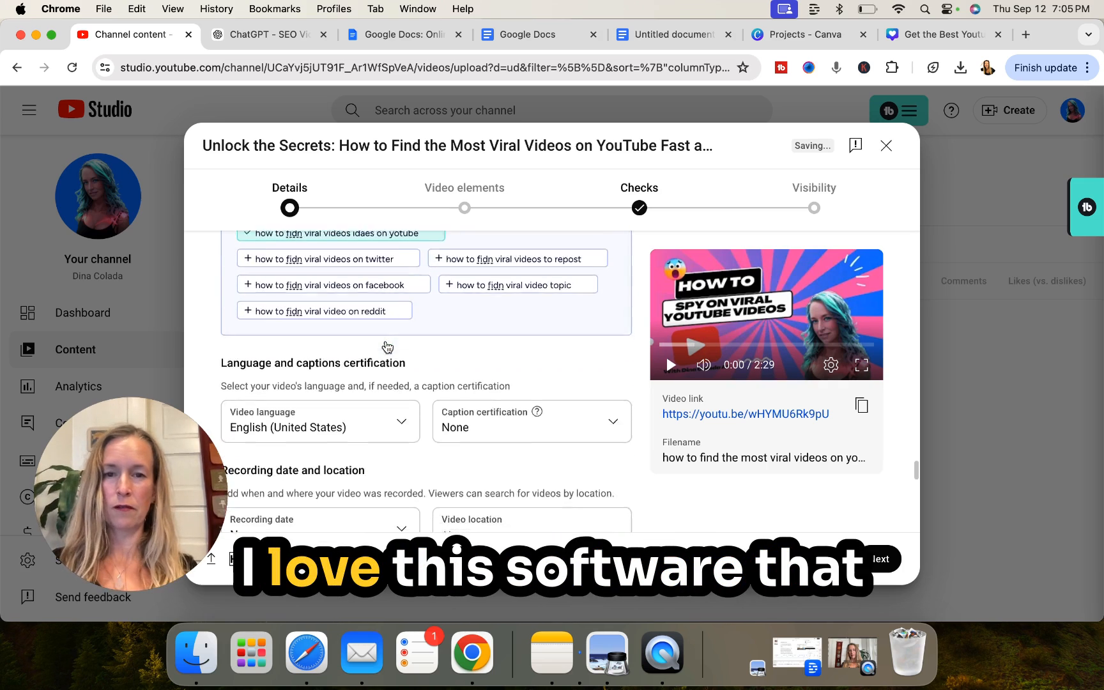
pyautogui.scroll(-3, 386, 346)
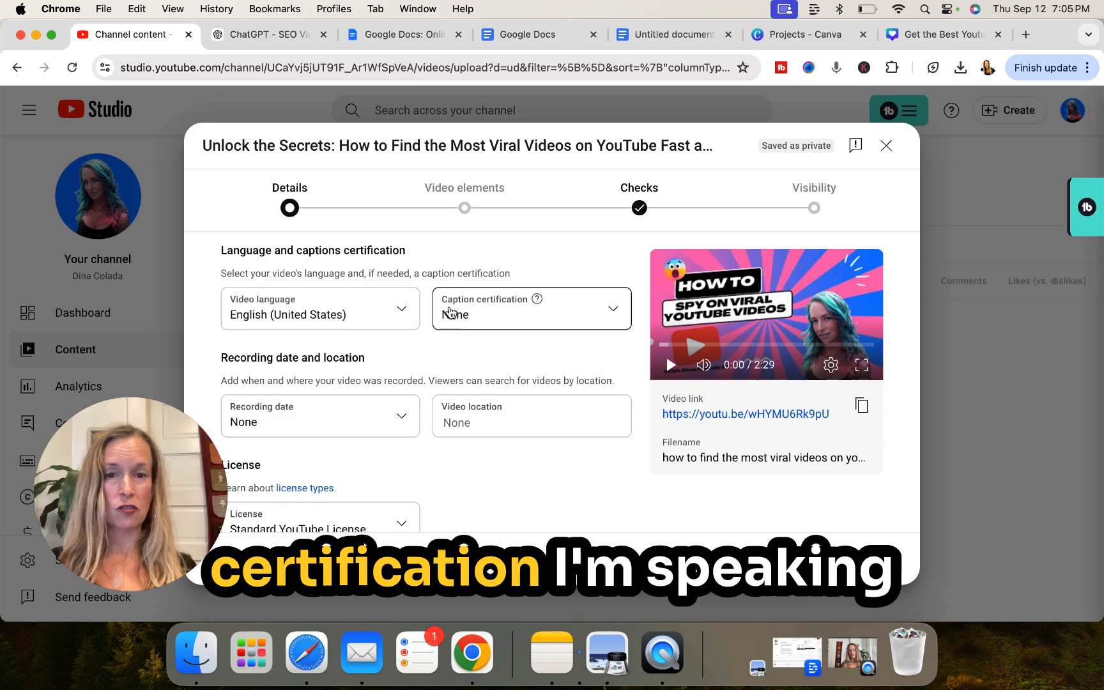
pyautogui.scroll(-2, 450, 315)
pyautogui.scroll(2, 451, 315)
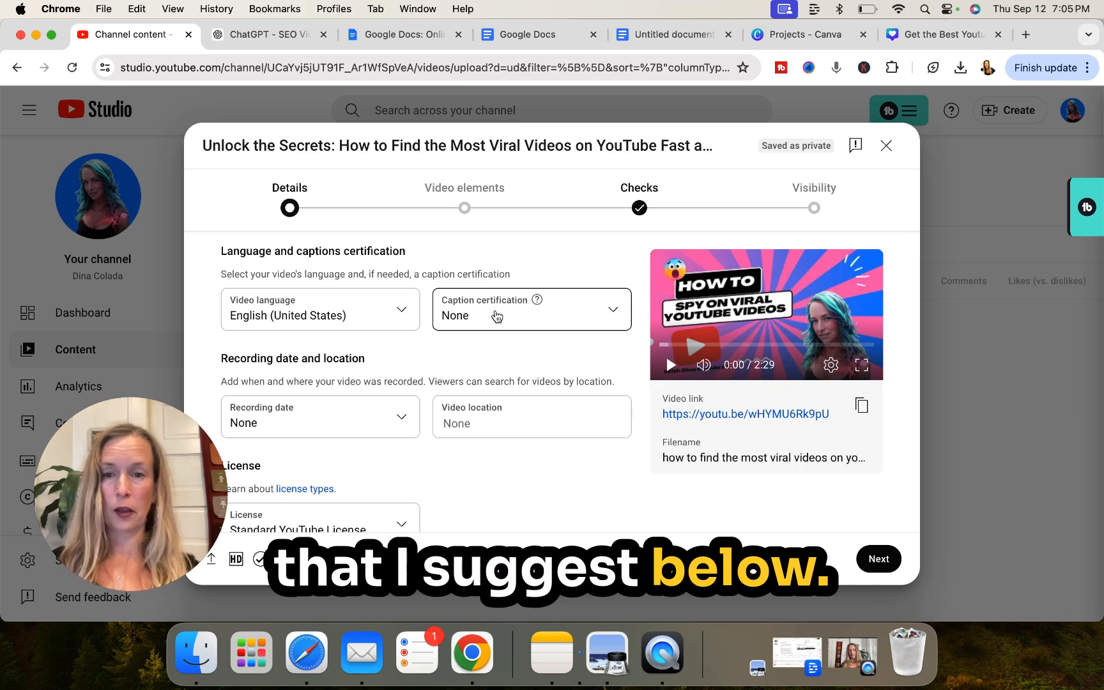
pyautogui.click(612, 312)
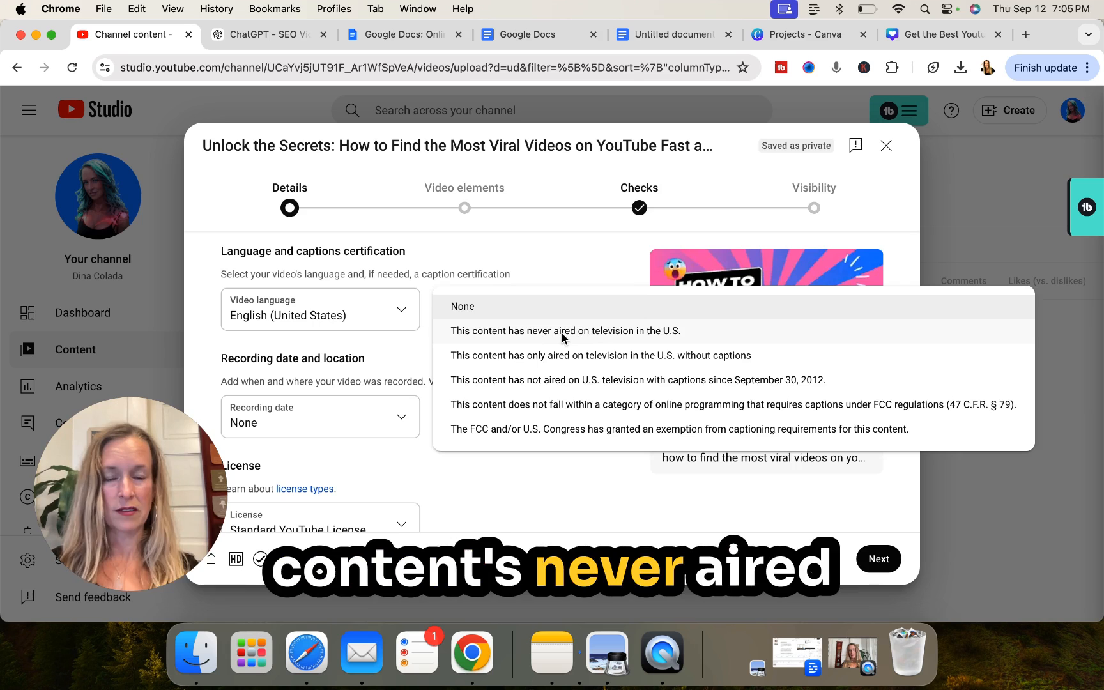
pyautogui.click(562, 333)
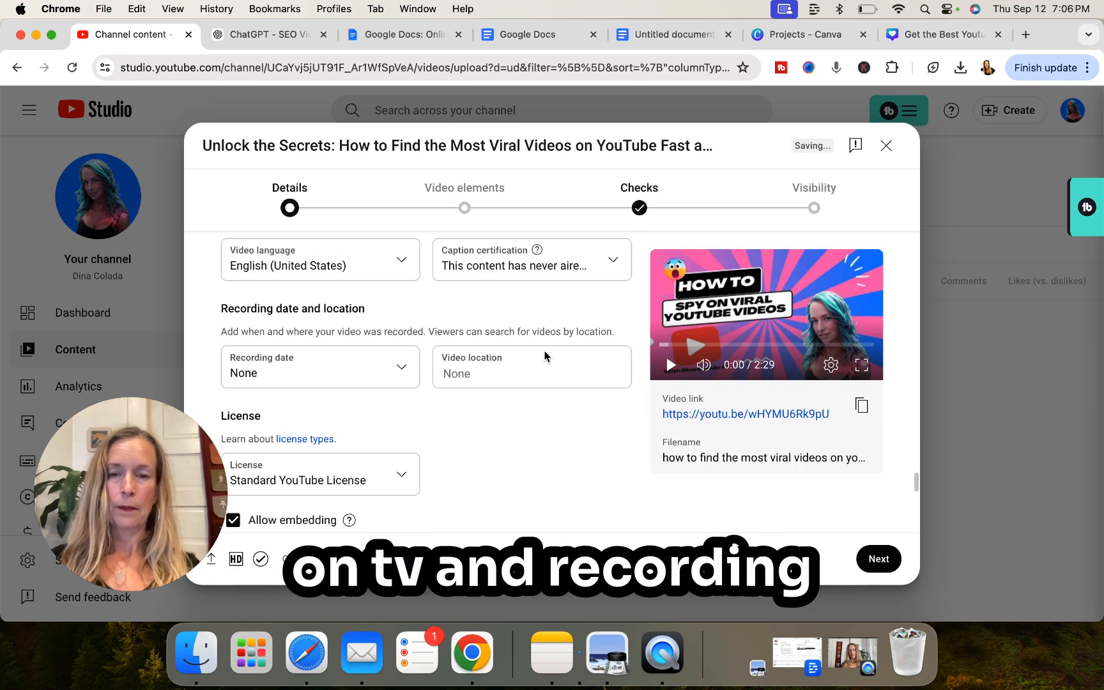
# Review the video's recording date, license, embedding, subscription feed and Shorts remixing settings.
pyautogui.scroll(-1, 547, 352)
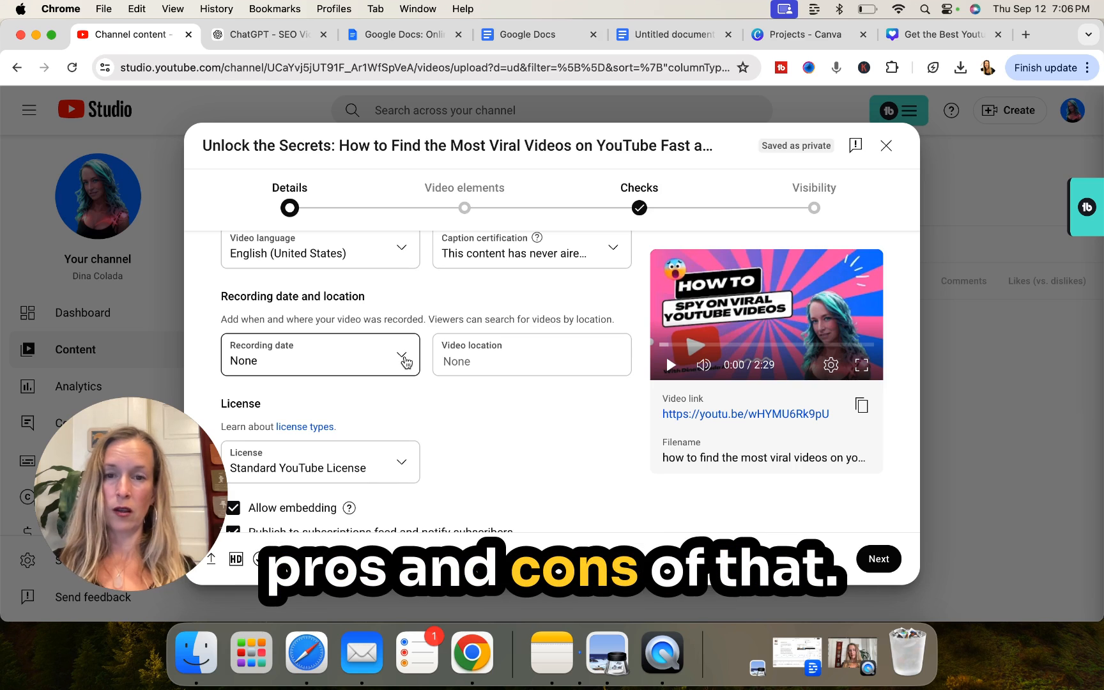
pyautogui.scroll(-2, 409, 354)
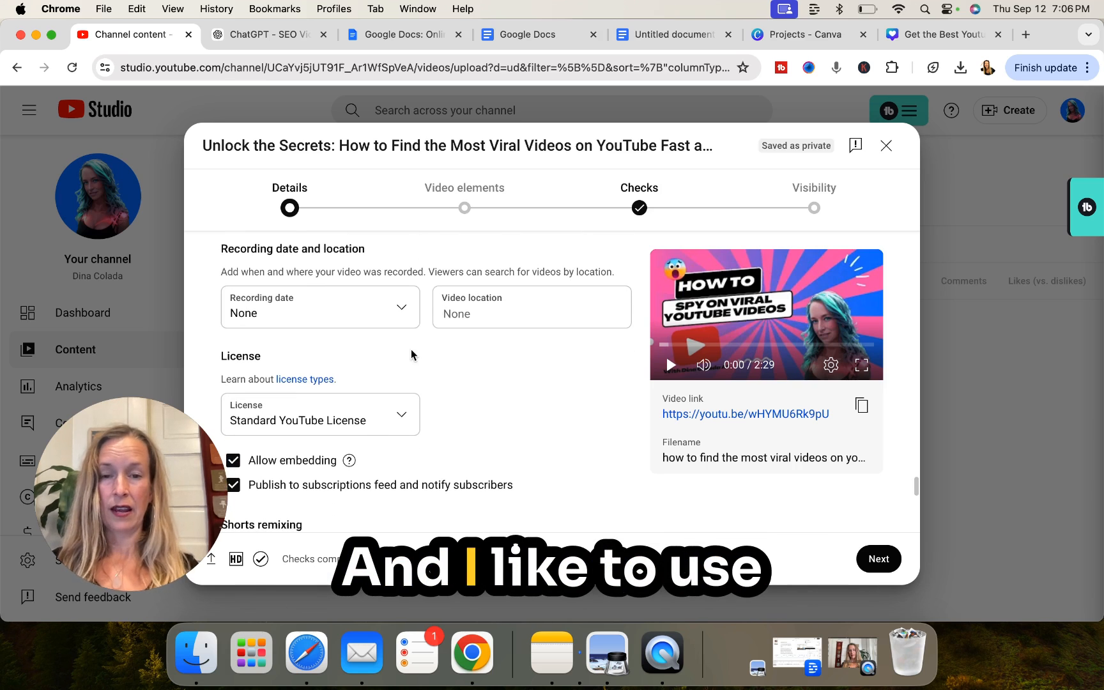
pyautogui.scroll(-2, 428, 367)
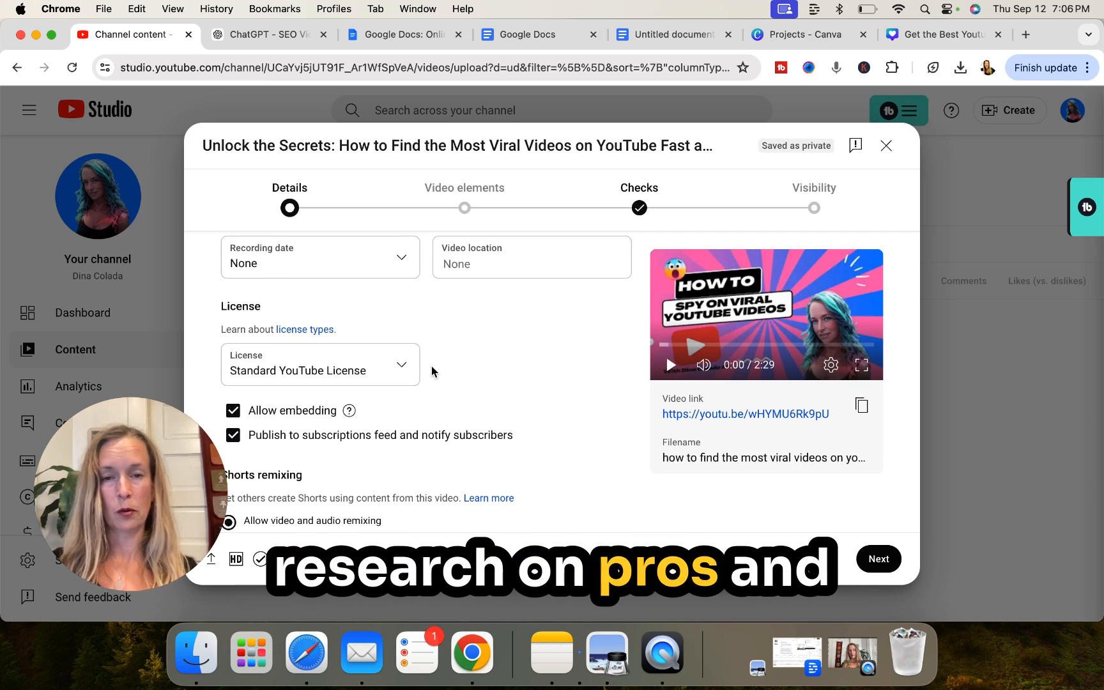
pyautogui.scroll(-2, 449, 377)
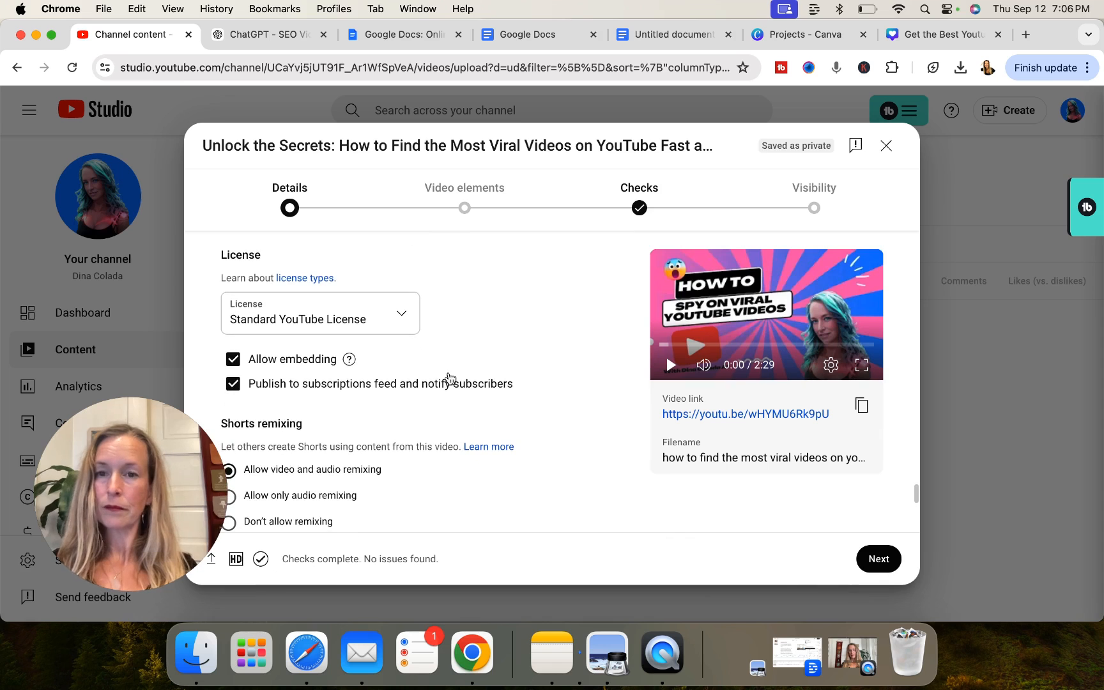
pyautogui.scroll(-1, 447, 377)
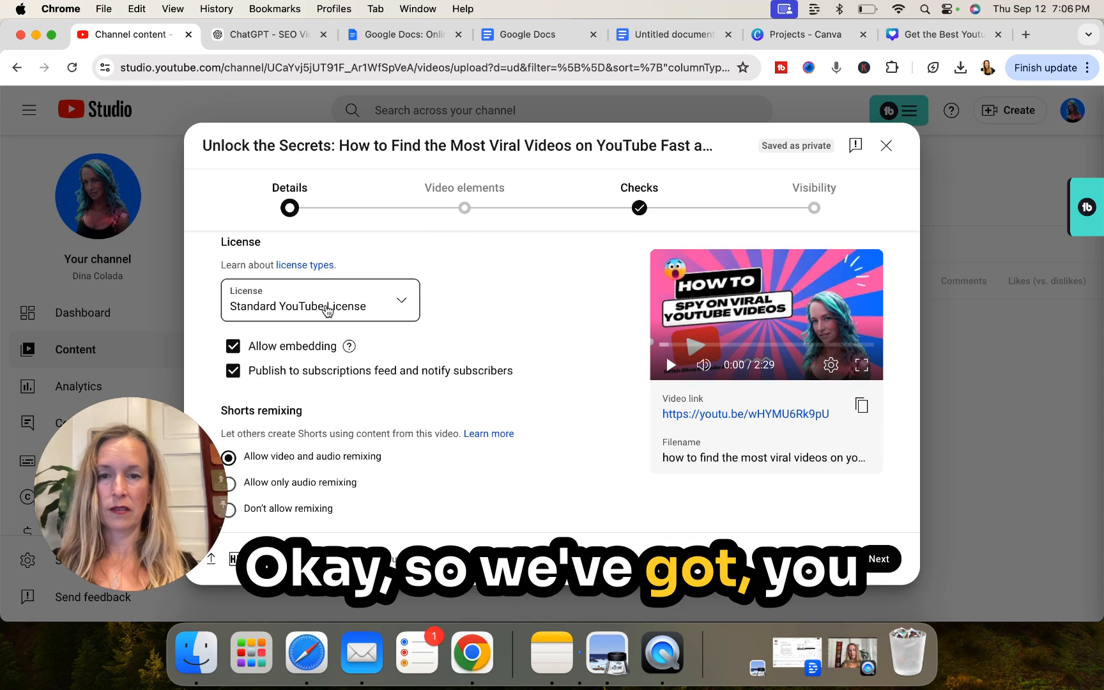
pyautogui.scroll(1, 344, 311)
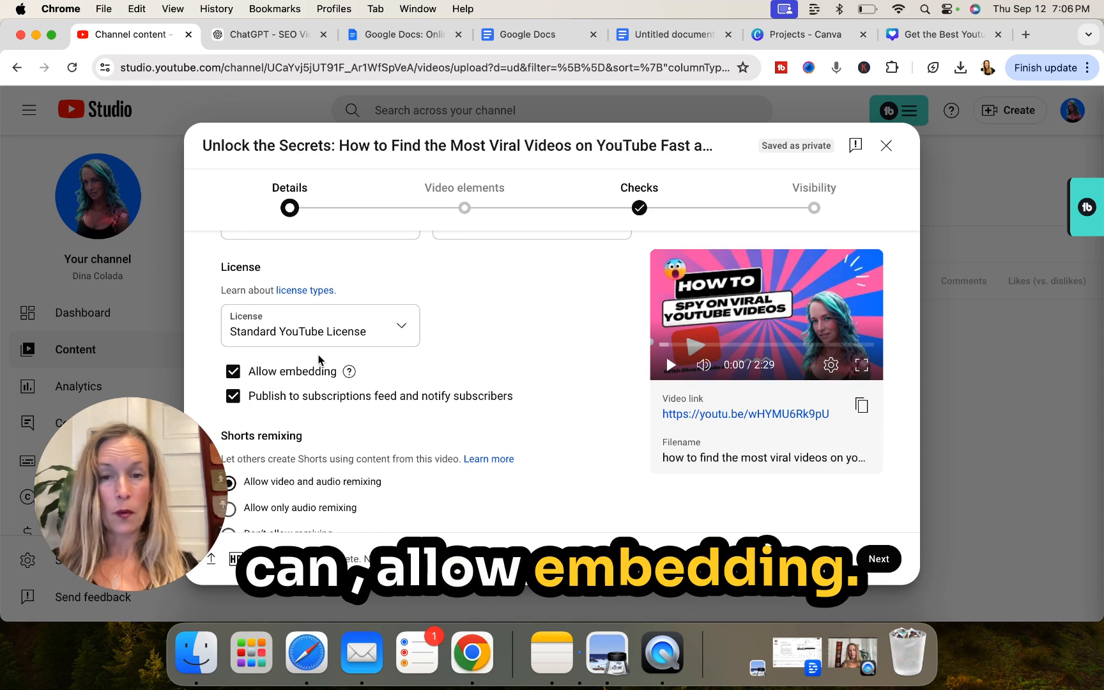
pyautogui.moveTo(350, 372)
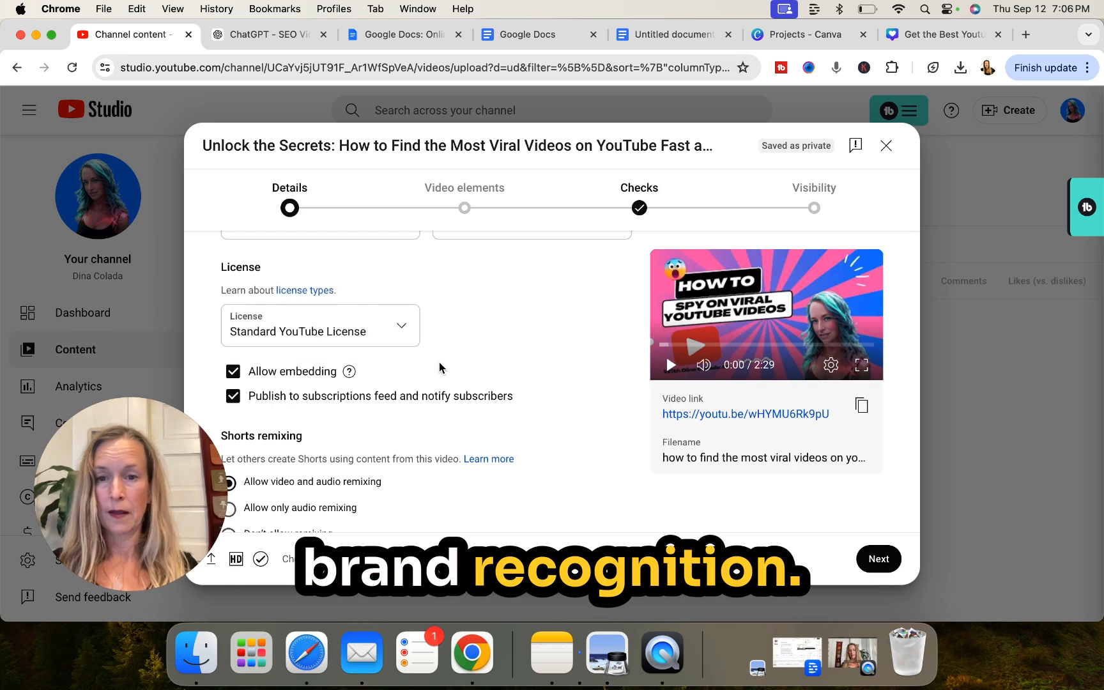
pyautogui.scroll(-2, 439, 367)
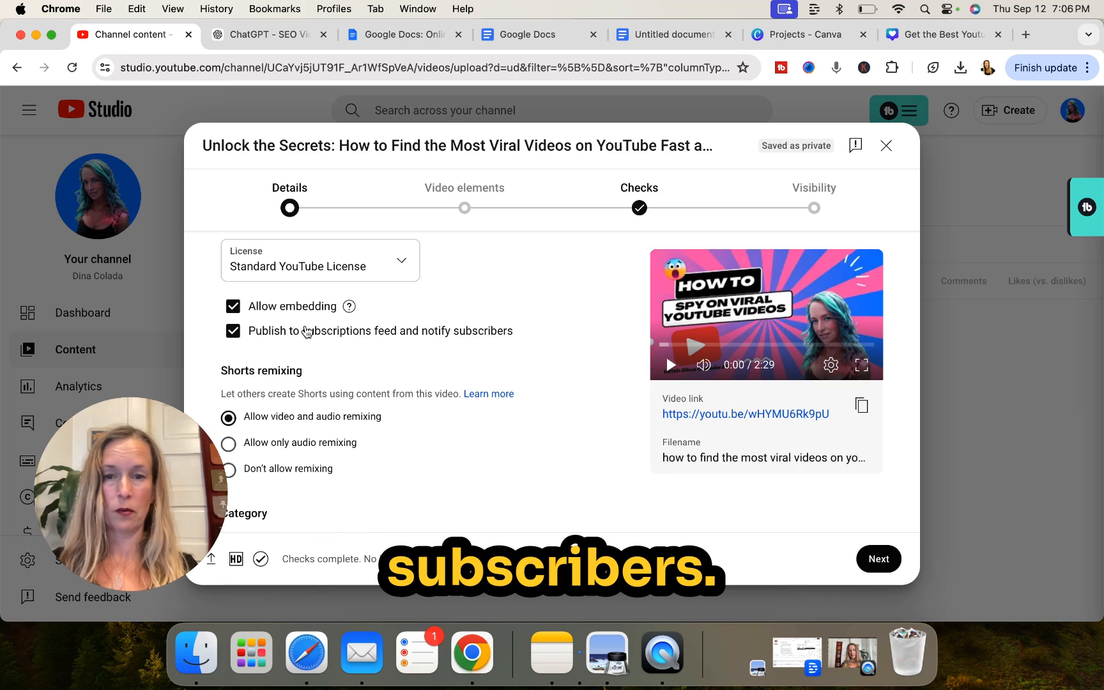
pyautogui.scroll(-1, 470, 355)
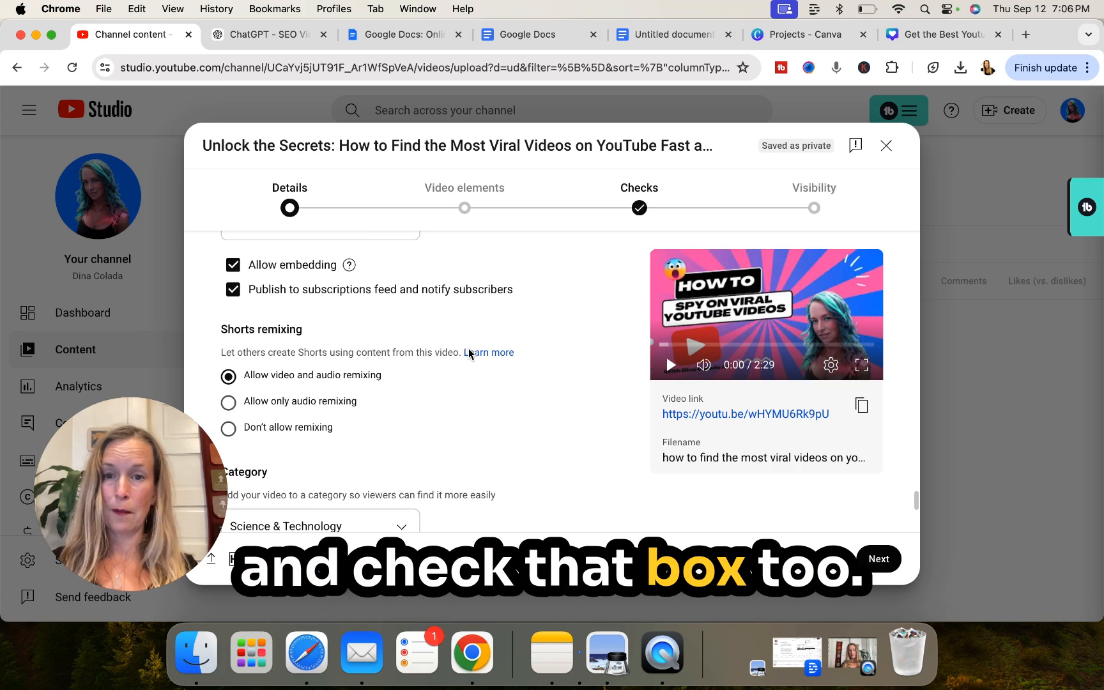
pyautogui.scroll(-1, 462, 344)
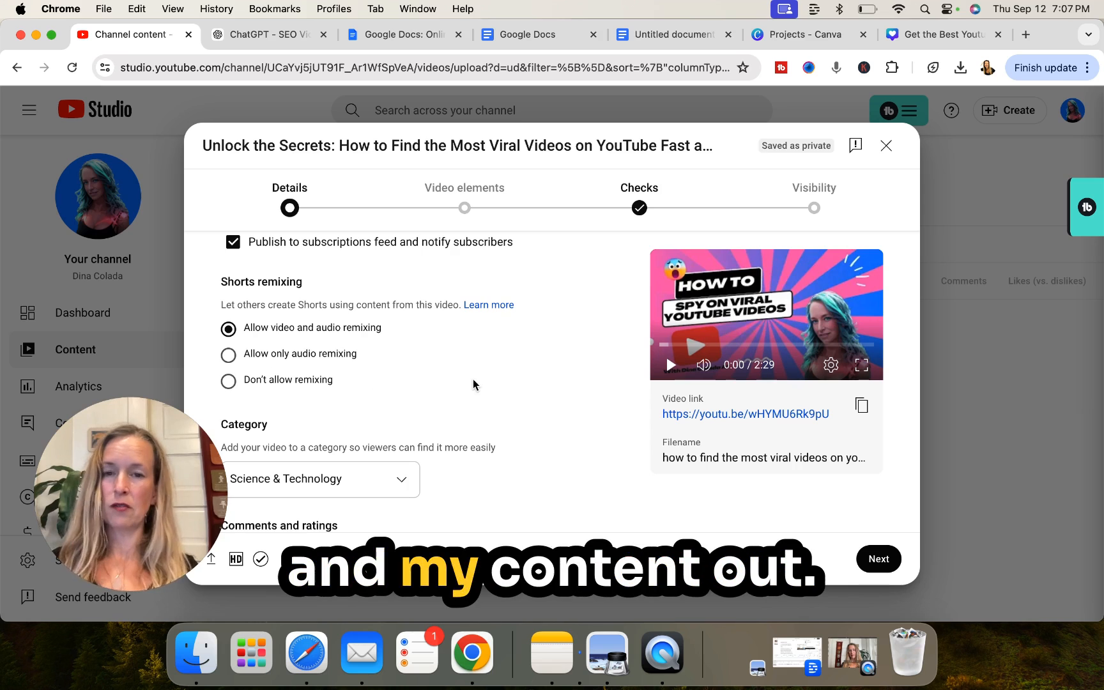
# Choose Science & Technology as the video's category.
pyautogui.scroll(-3, 473, 384)
pyautogui.scroll(-2, 475, 385)
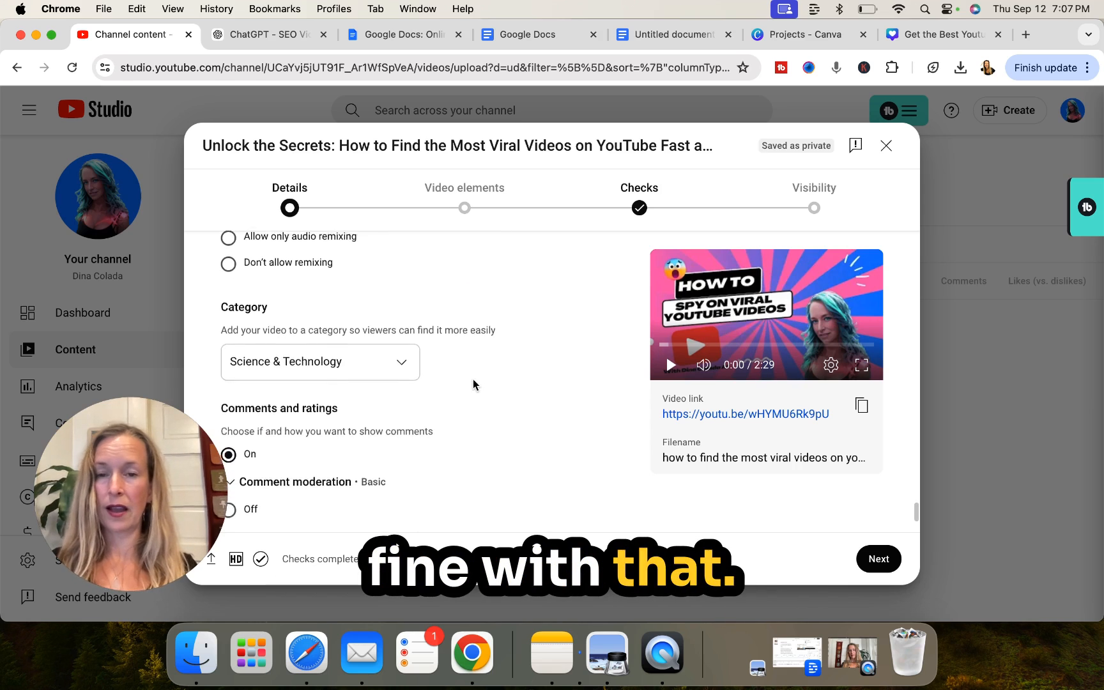
pyautogui.click(400, 320)
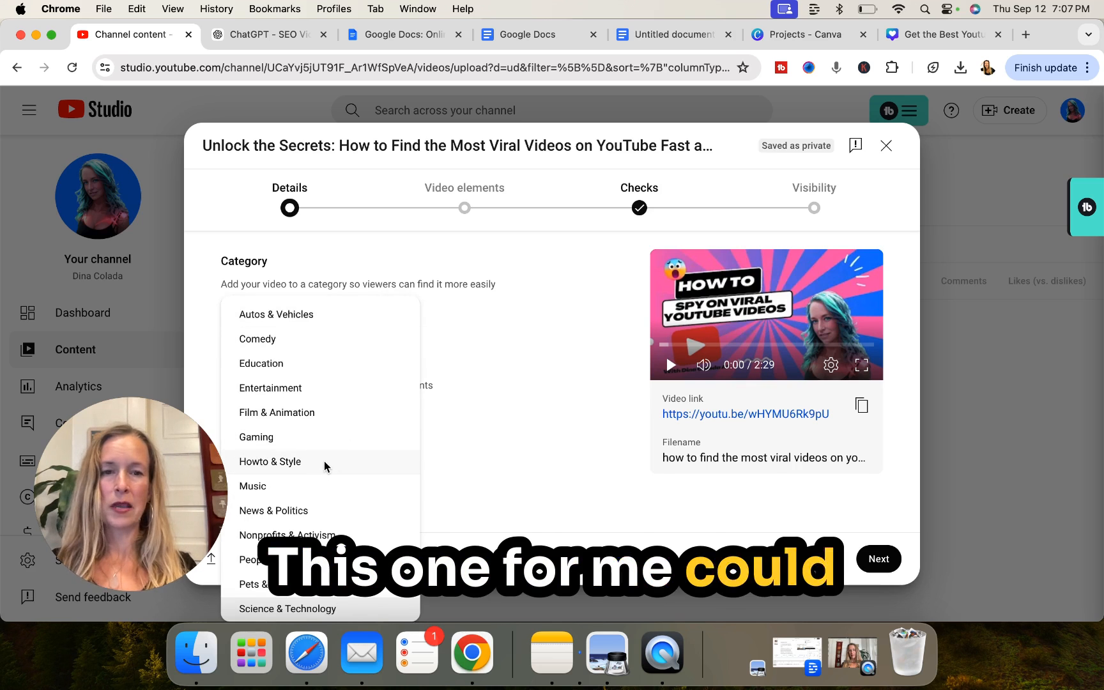
pyautogui.scroll(-2, 324, 465)
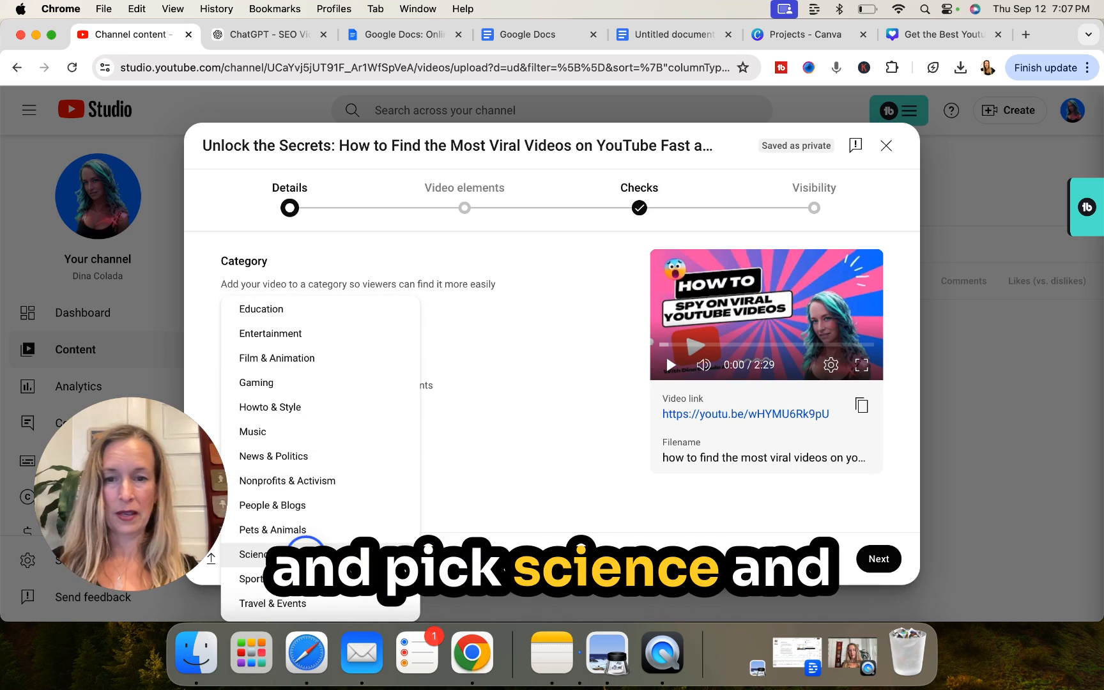
pyautogui.click(305, 554)
# Check the comments and ratings settings, and proceed to the Video elements stage of the upload.
pyautogui.scroll(-2, 446, 373)
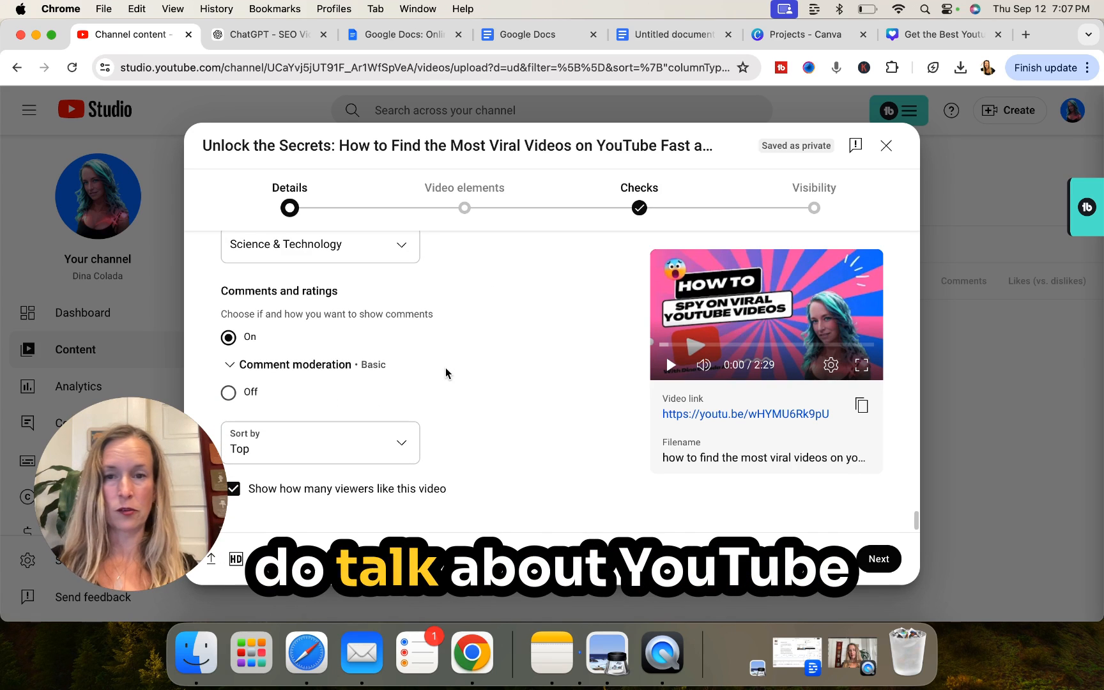
pyautogui.scroll(-1, 446, 373)
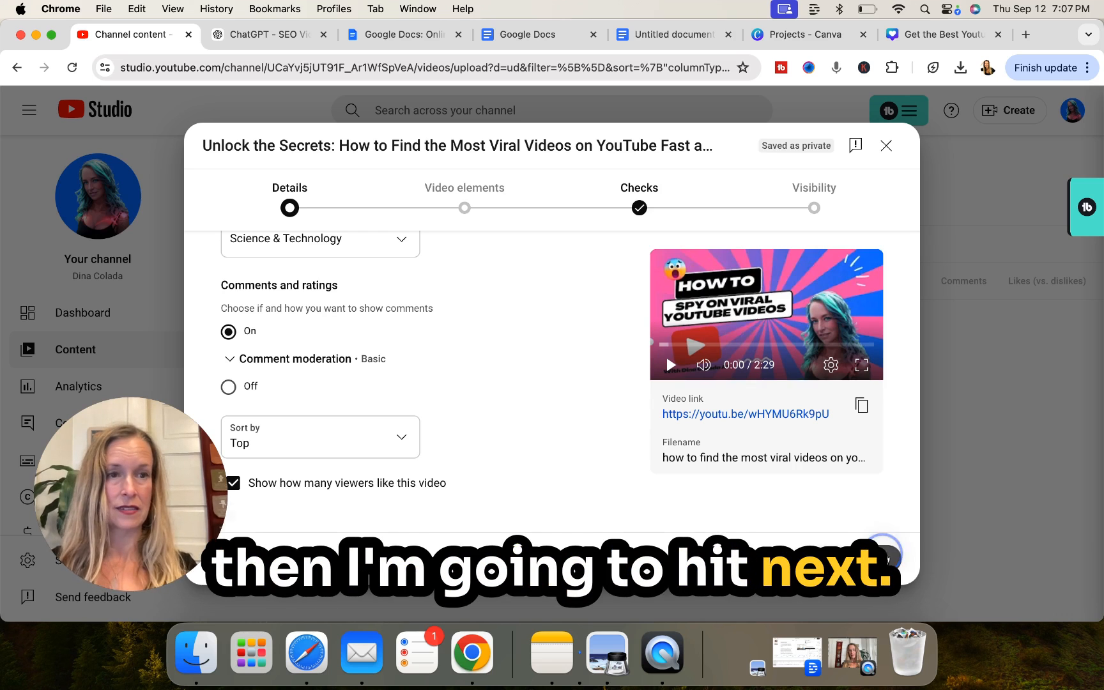
pyautogui.click(883, 555)
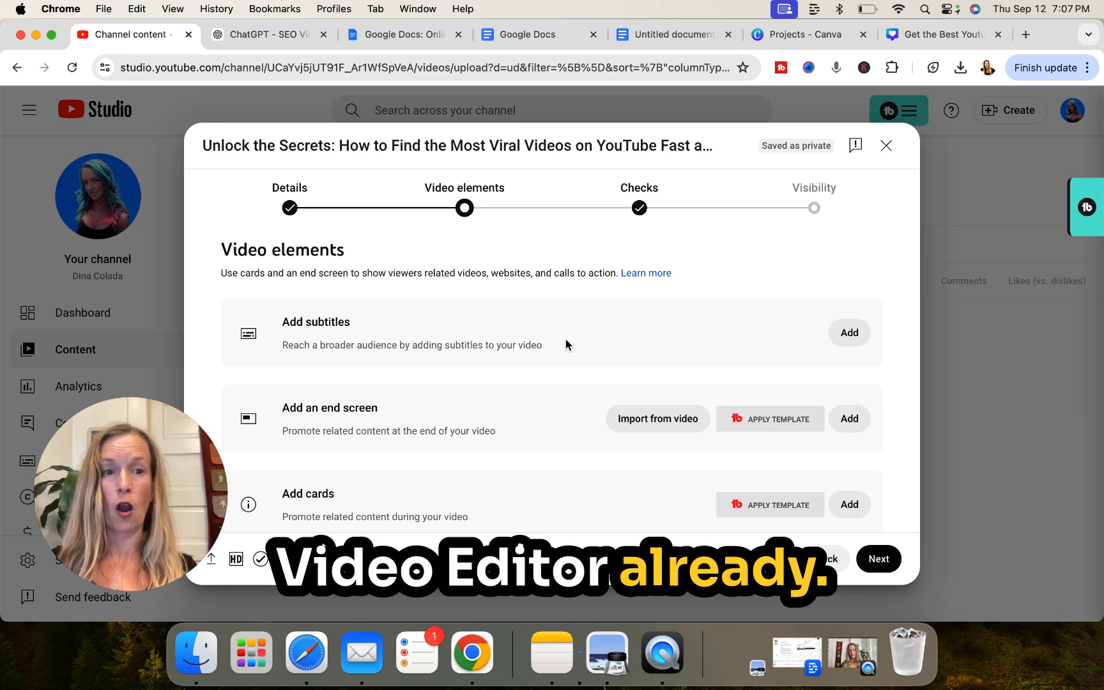
# Add an end screen to the video by importing the layout from the latest video.
pyautogui.scroll(-1, 571, 349)
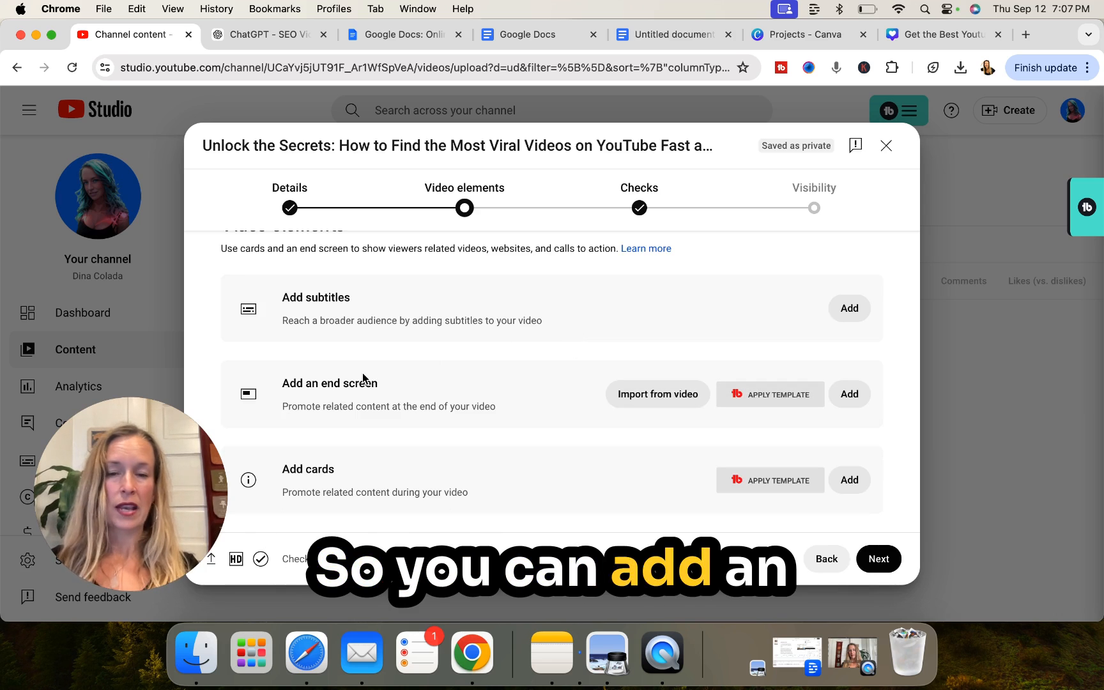
pyautogui.click(843, 396)
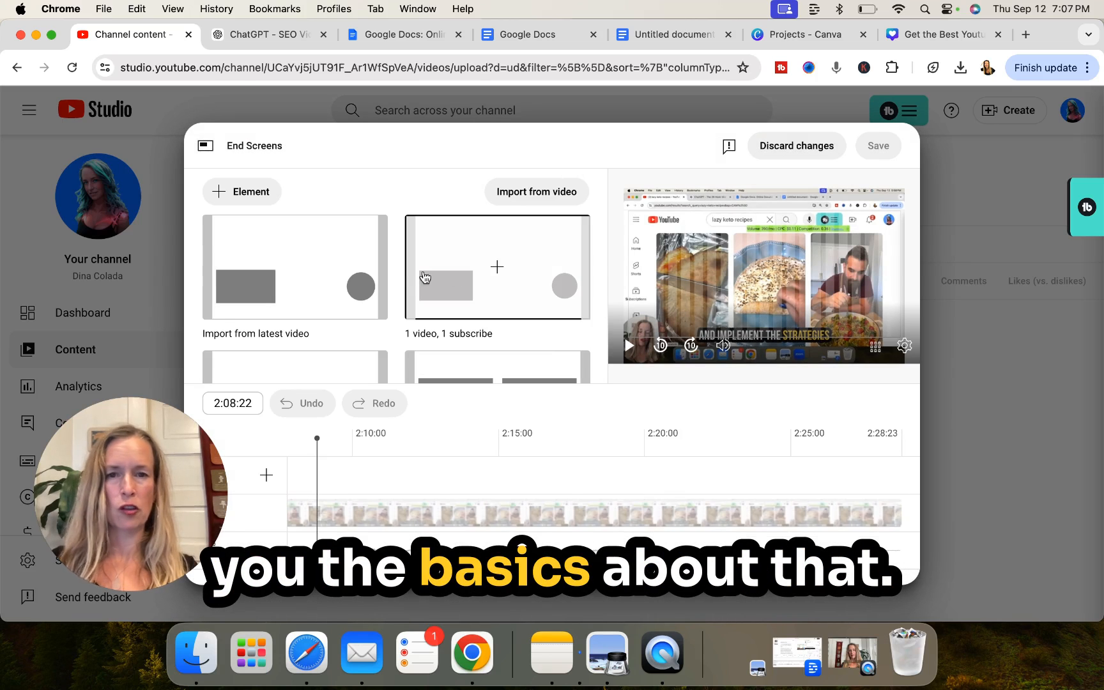
pyautogui.click(269, 291)
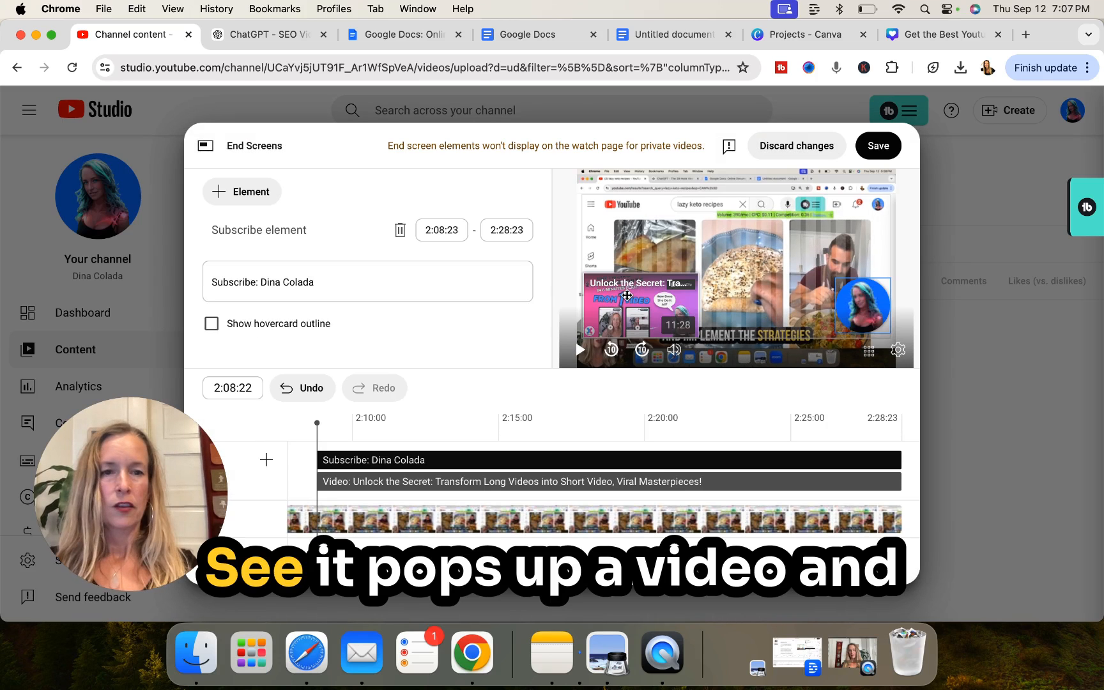
# Reposition the video and subscribe elements lower on the end screen and save it.
pyautogui.click(627, 250)
pyautogui.moveTo(626, 250); pyautogui.dragTo(624, 298)
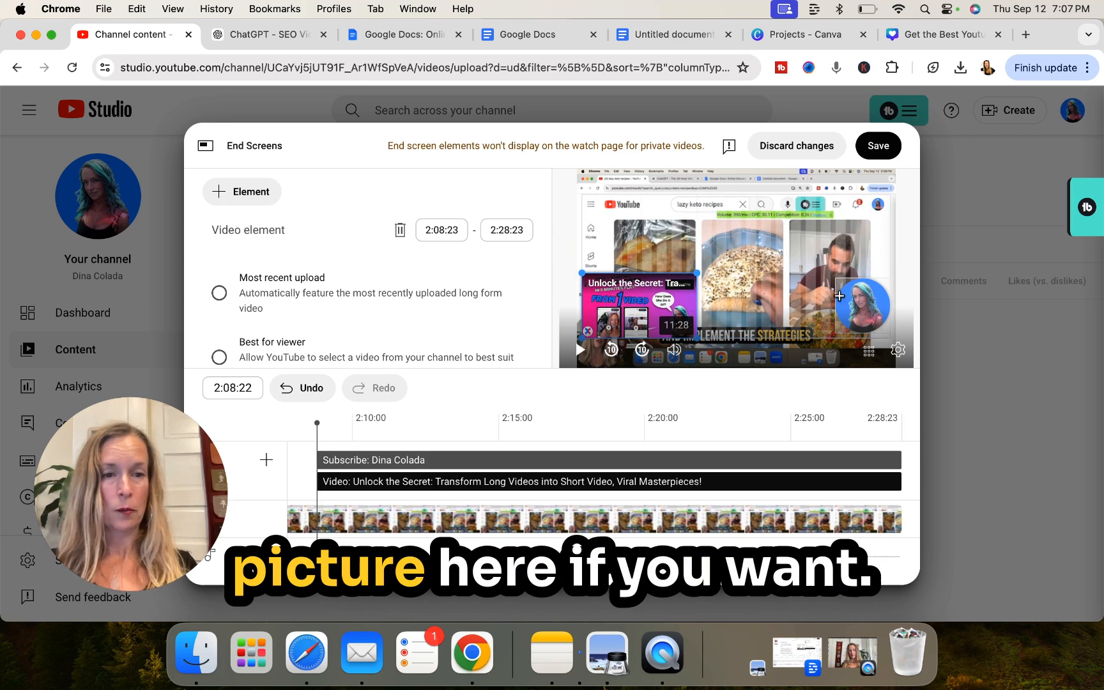
pyautogui.moveTo(861, 292)
pyautogui.mouseDown()
pyautogui.moveTo(861, 223)
pyautogui.moveTo(757, 267)
pyautogui.moveTo(861, 313)
pyautogui.mouseUp()
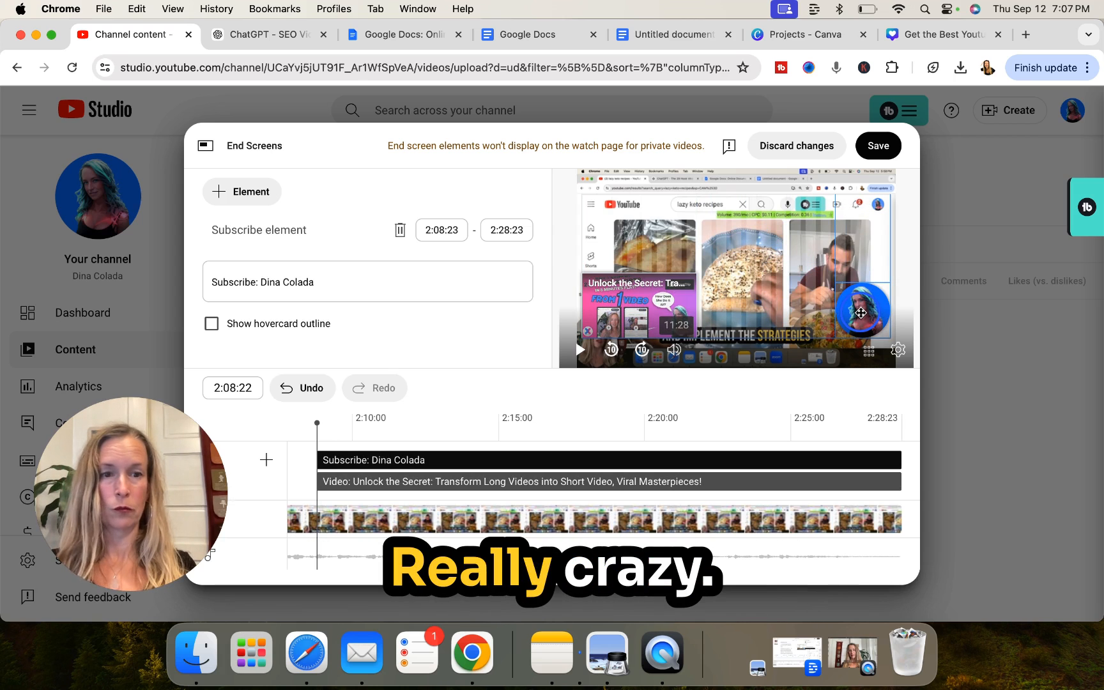
pyautogui.scroll(-1, 389, 316)
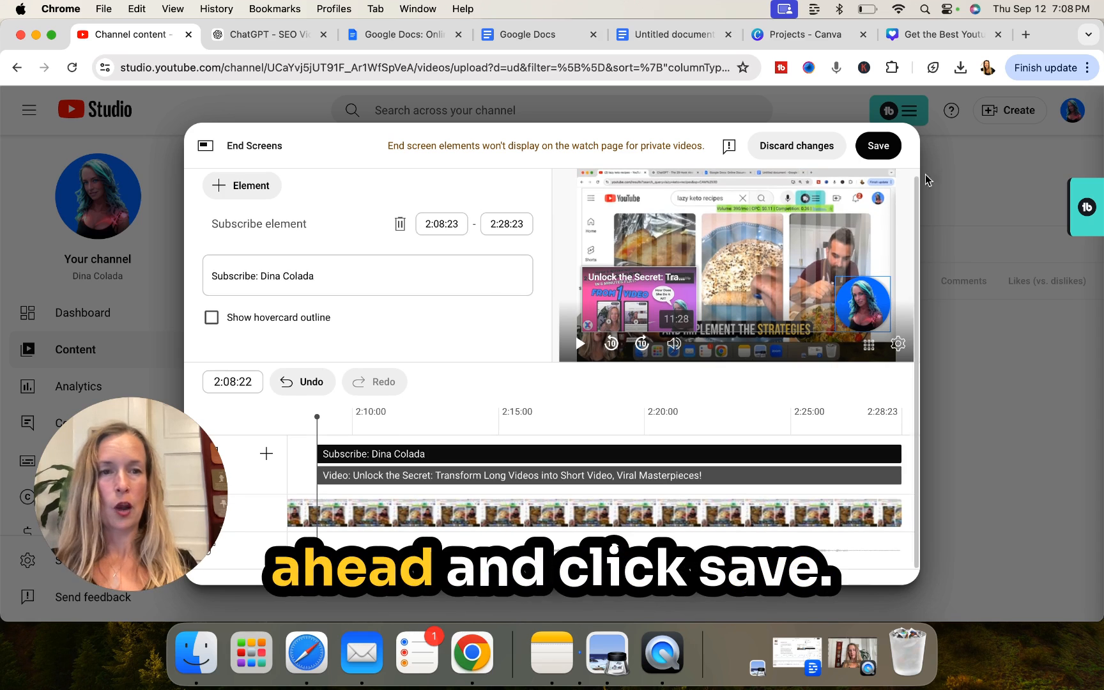
pyautogui.click(879, 147)
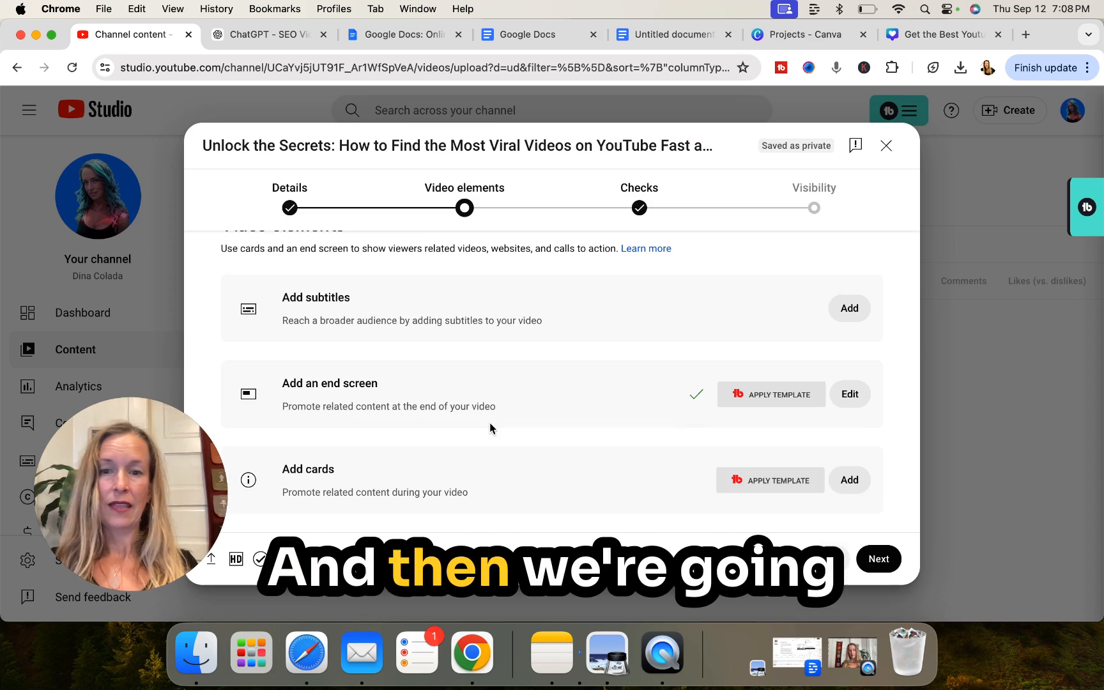
# Start adding a playlist card to the video.
pyautogui.click(851, 478)
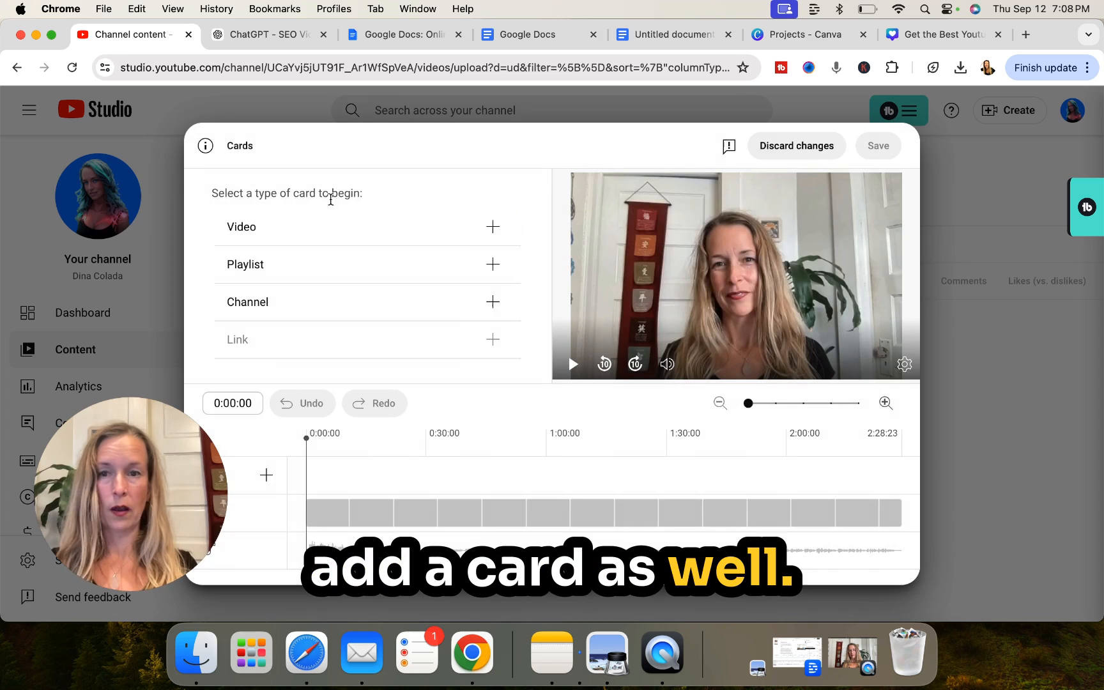
pyautogui.click(272, 264)
pyautogui.click(308, 181)
pyautogui.write('youtube')
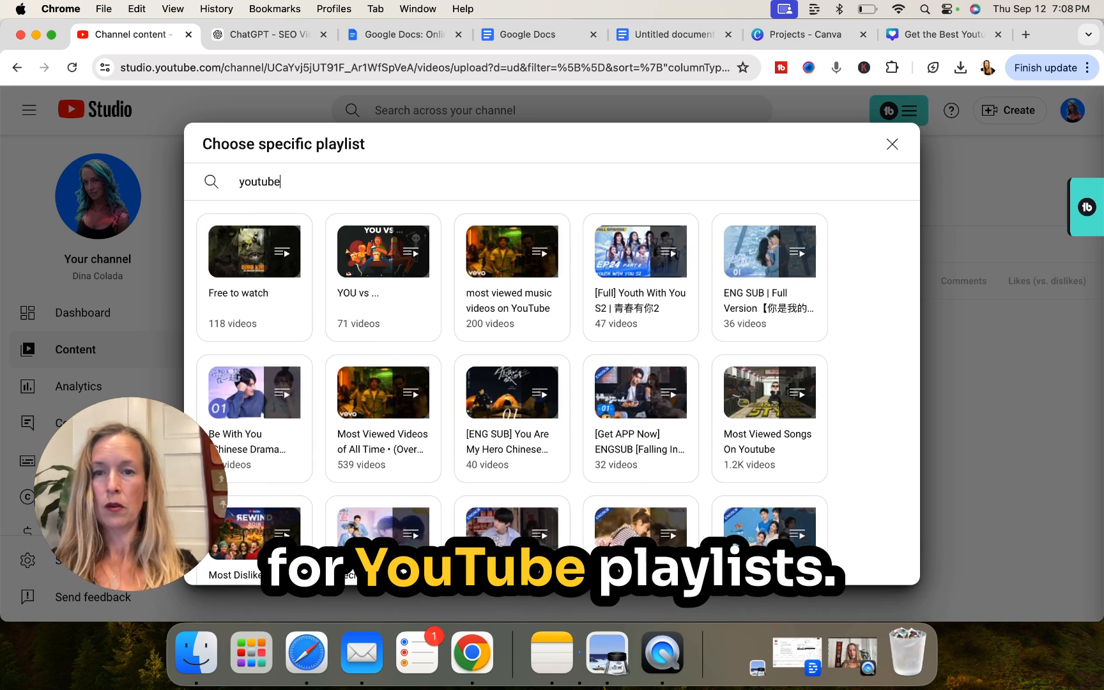
pyautogui.click(308, 182)
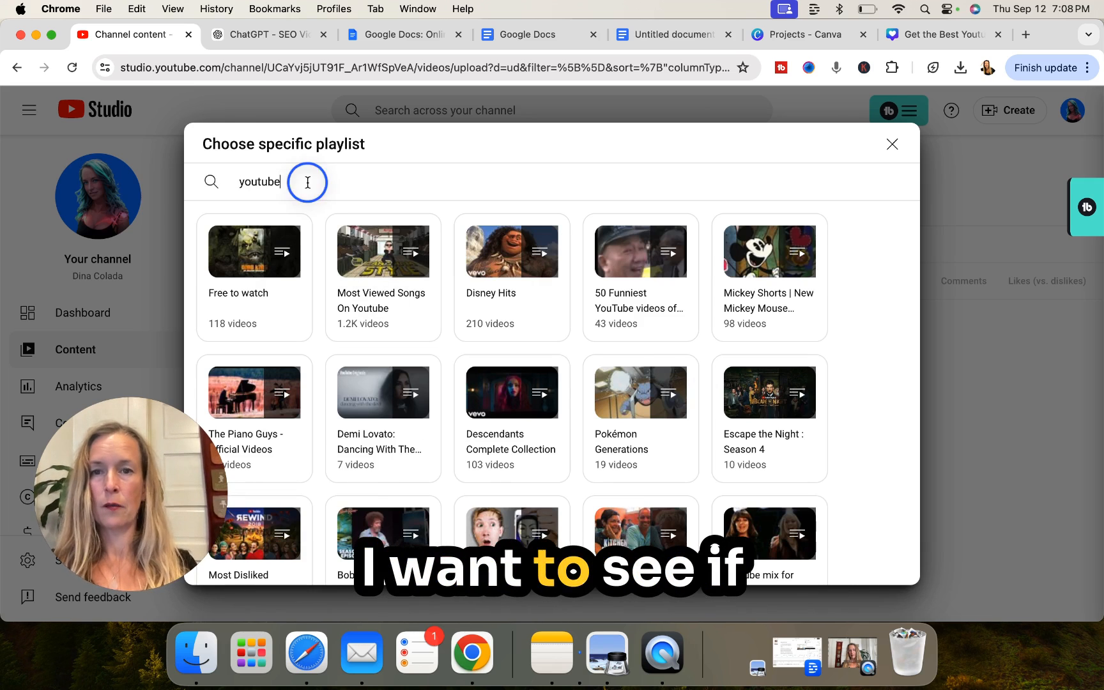
pyautogui.write('be')
pyautogui.moveTo(307, 182); pyautogui.dragTo(222, 173)
pyautogui.press('BackSpace')
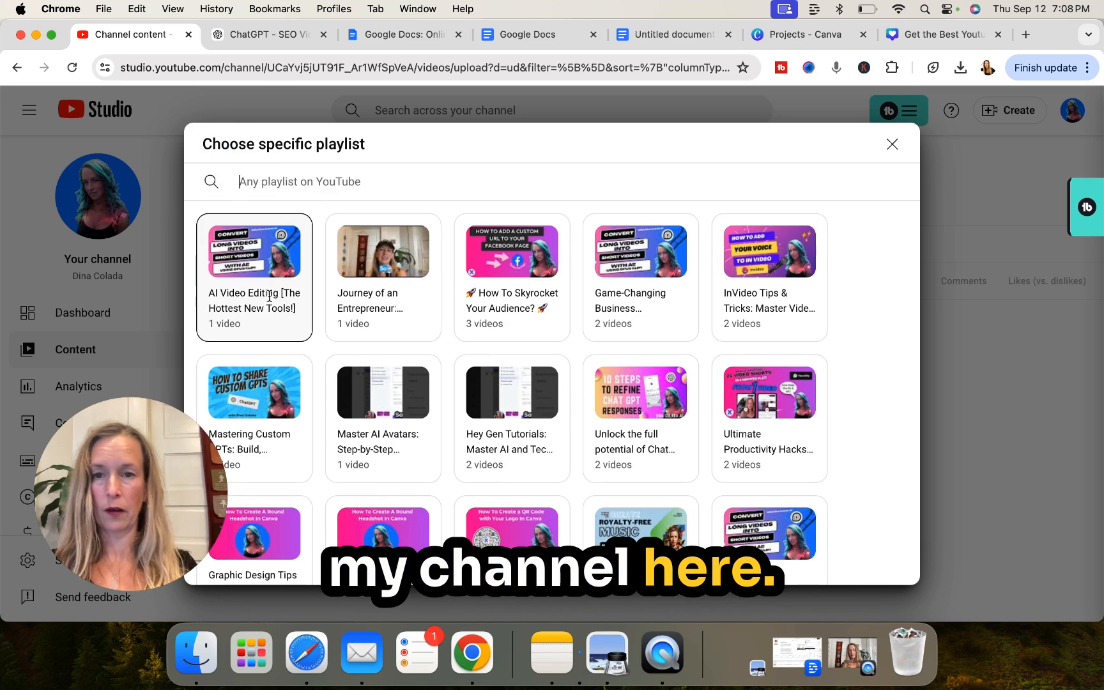
# Link the card to the playlist "AI Video Editing [The Hottest New Tools!]" with the custom message "Discover AI Video Tools".
pyautogui.click(256, 259)
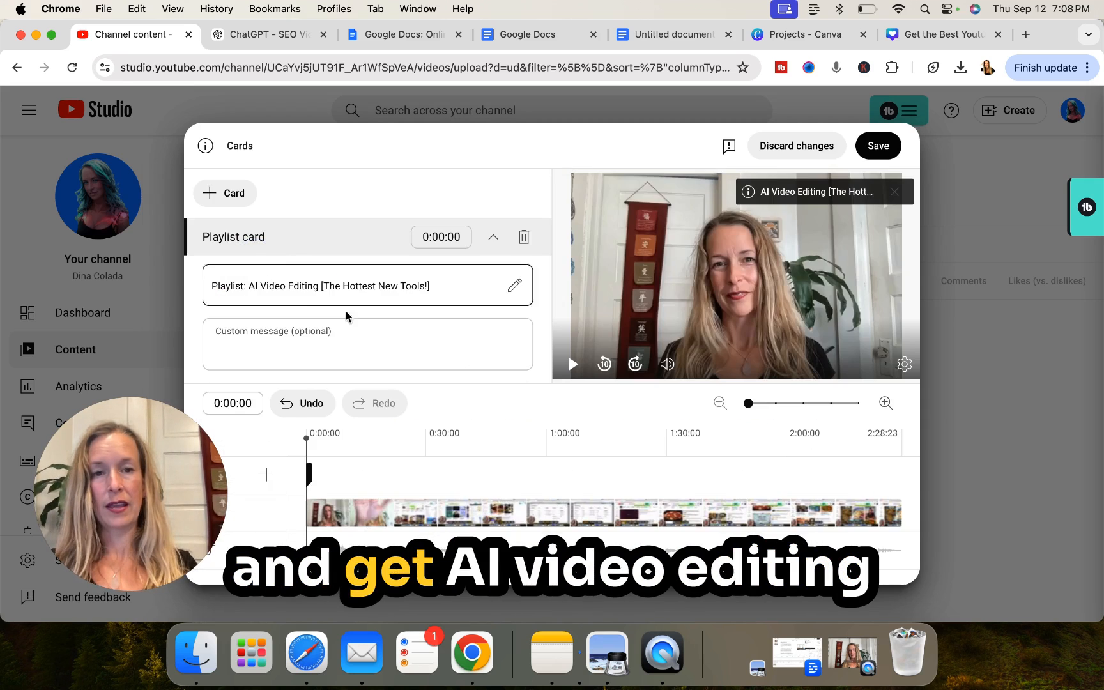
pyautogui.click(234, 344)
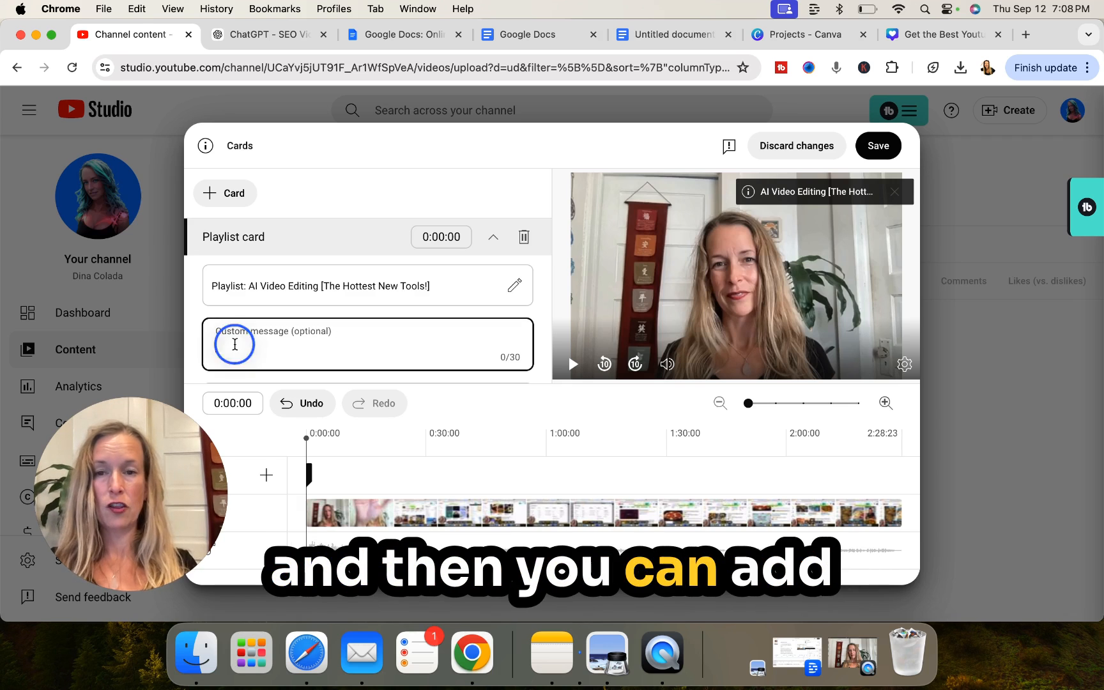
pyautogui.write('Discover')
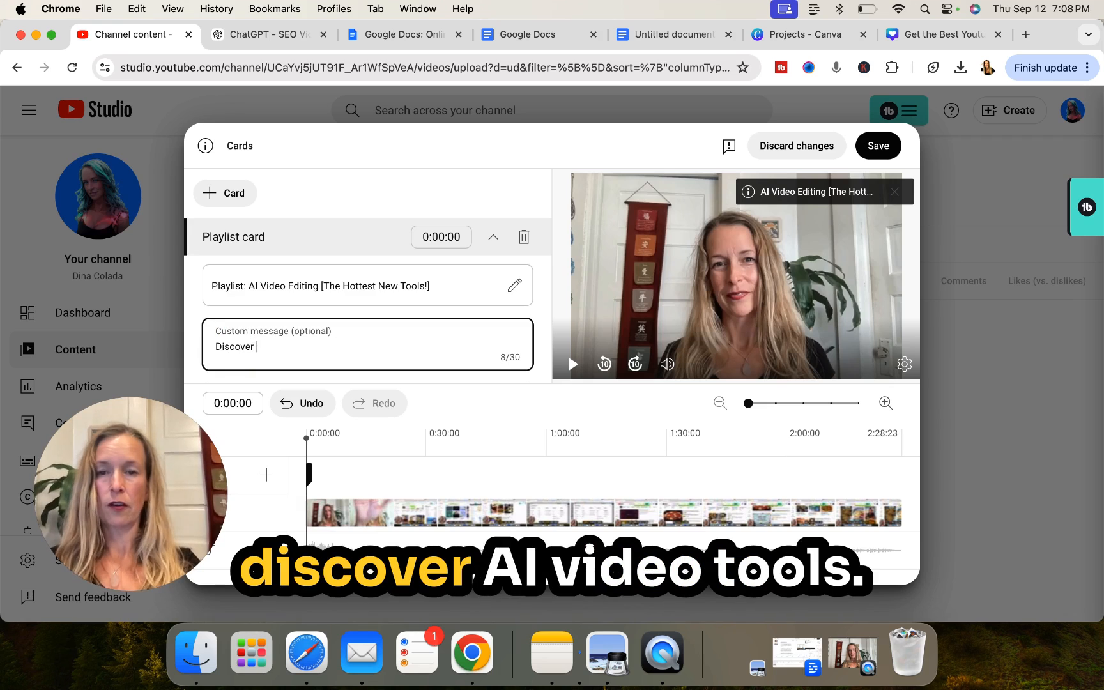
pyautogui.write(' AIVideo Tools')
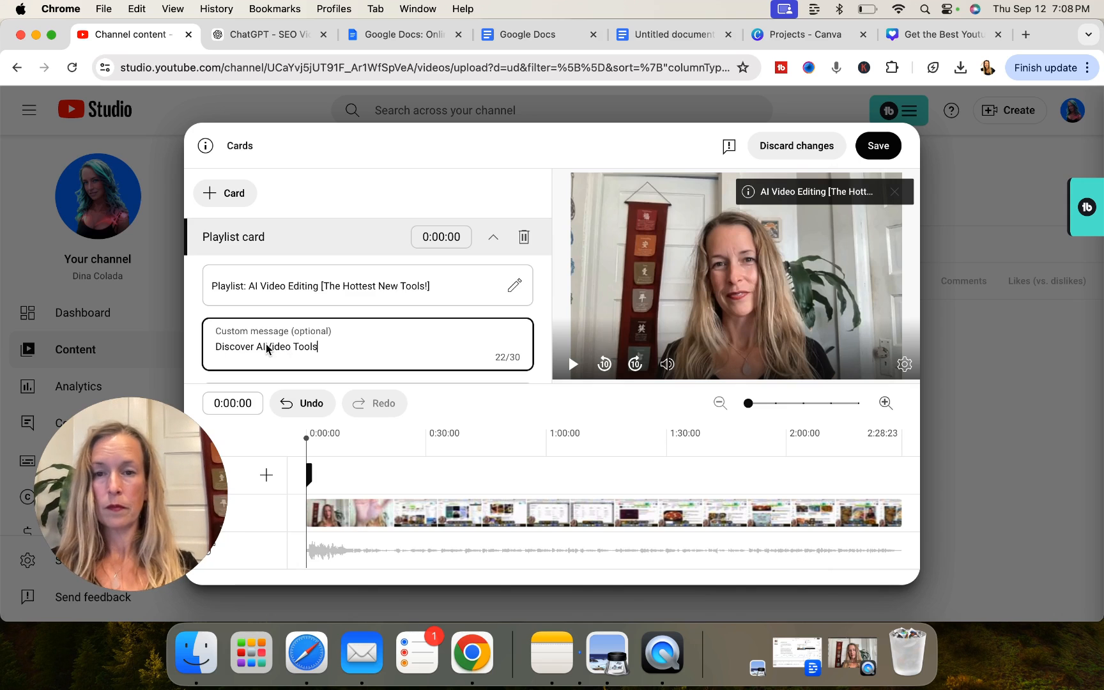
pyautogui.click(267, 346)
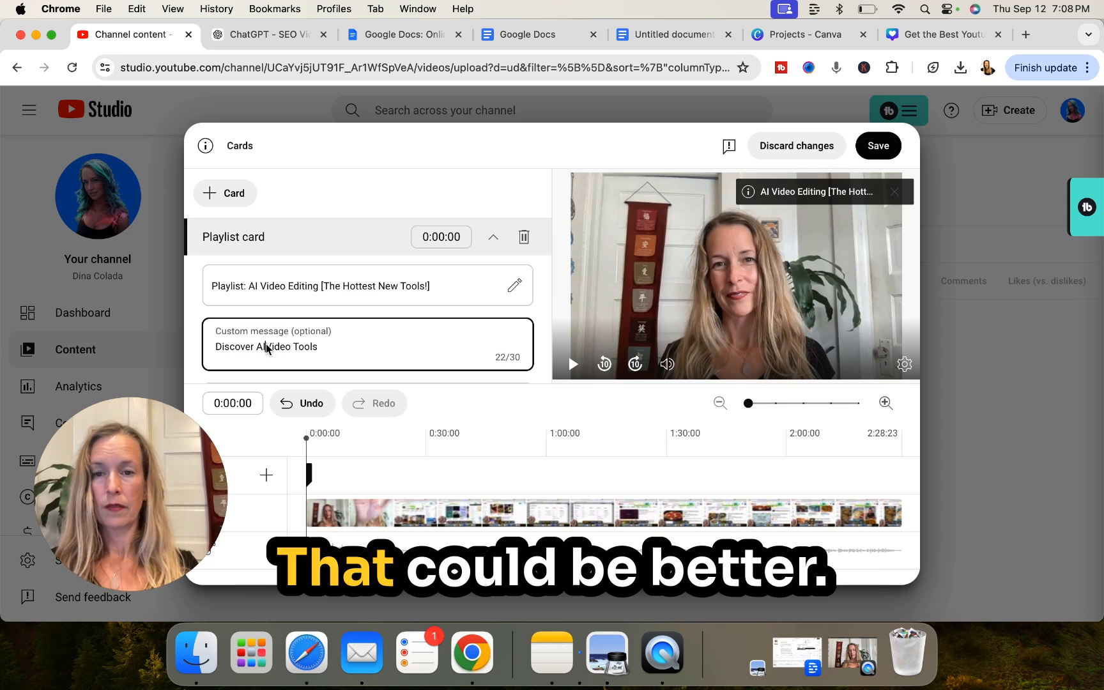
# Add the teaser text "Learn the was of..." to the playlist card and save the card.
pyautogui.scroll(-1, 420, 320)
pyautogui.scroll(-1, 420, 320)
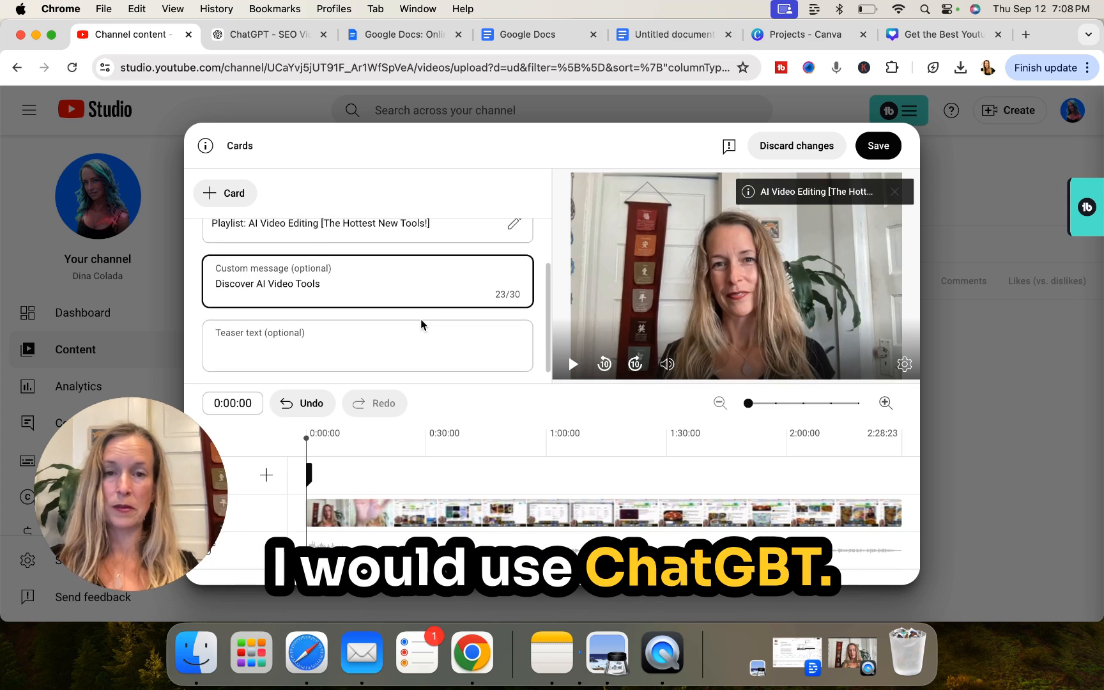
pyautogui.click(287, 345)
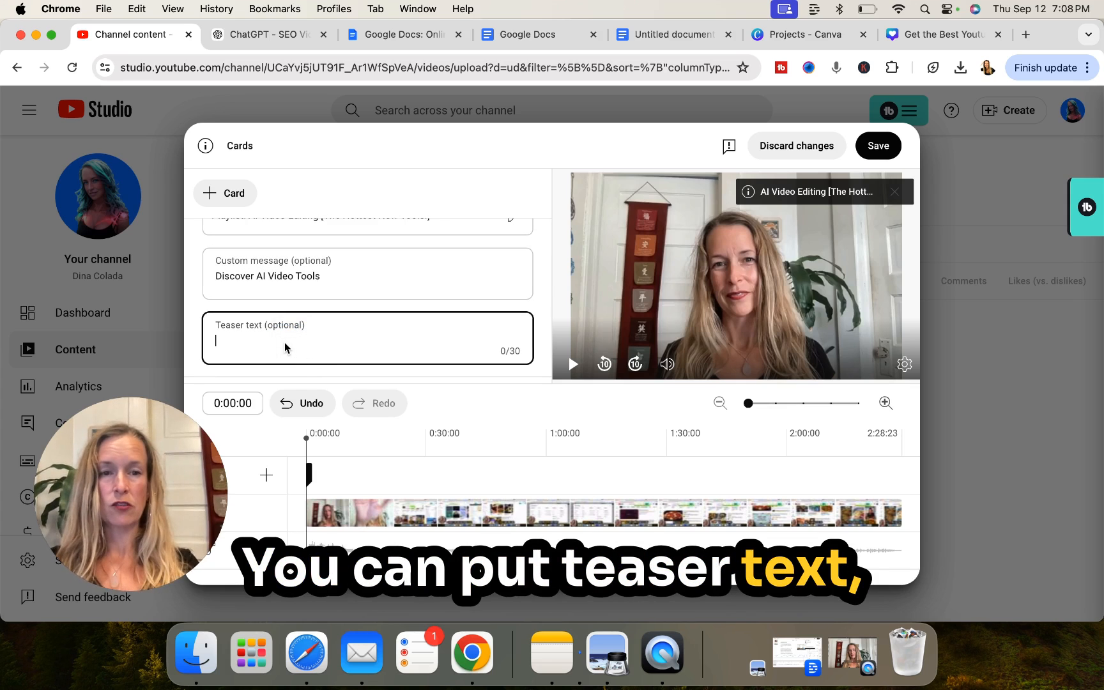
pyautogui.write('Learn the was of')
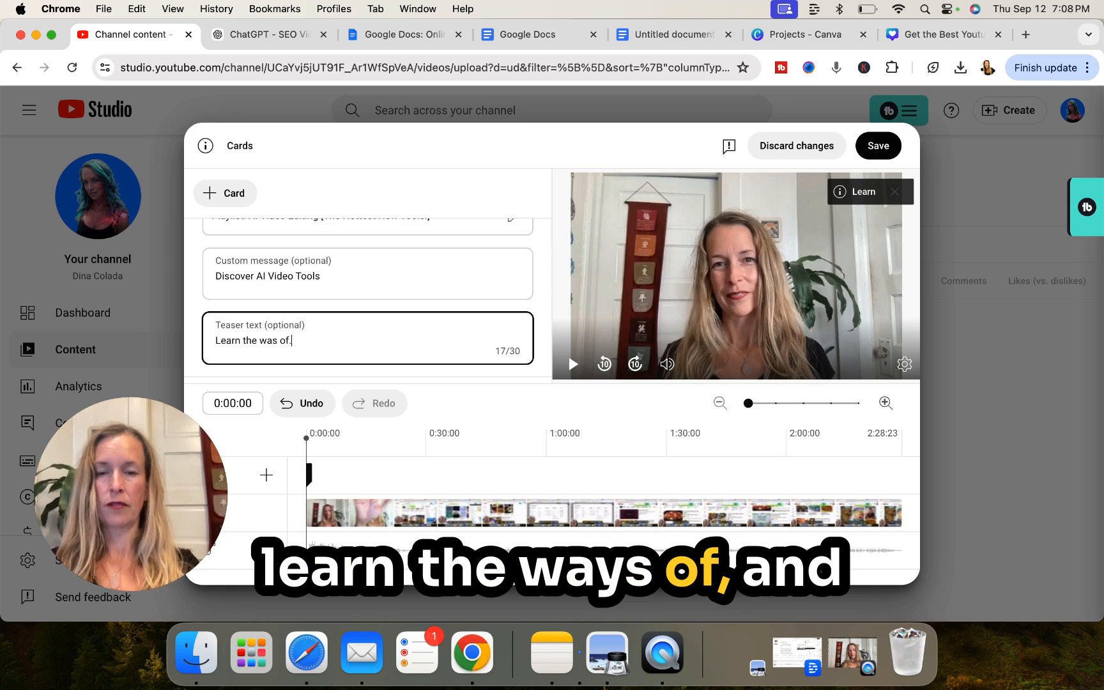
pyautogui.write('...')
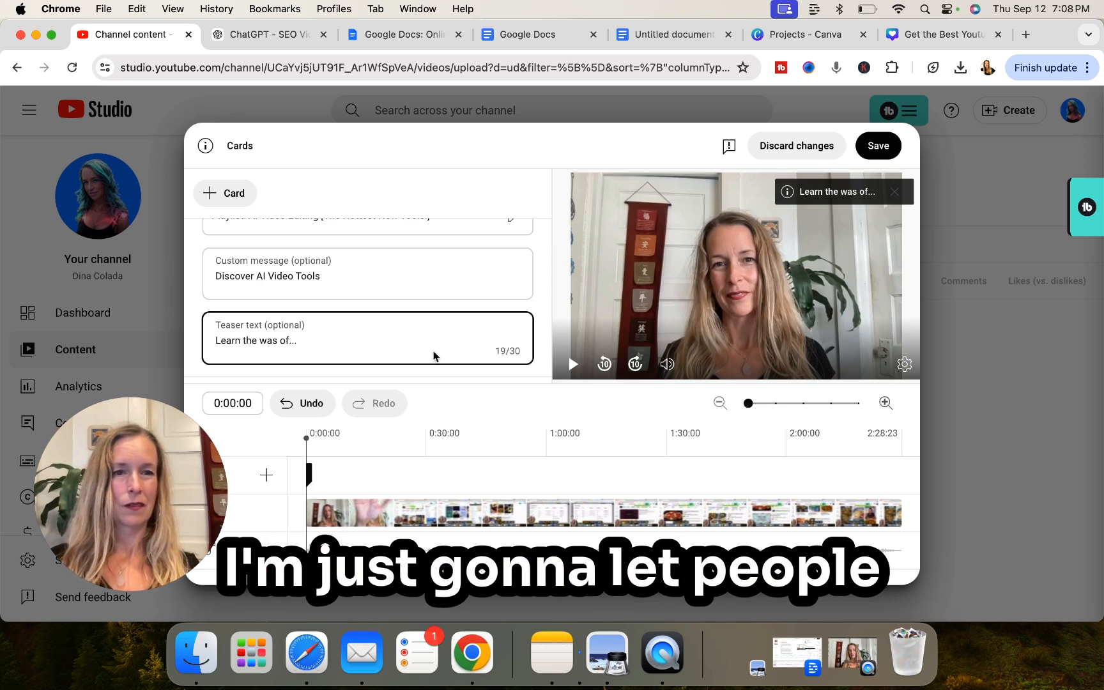
pyautogui.scroll(-1, 394, 315)
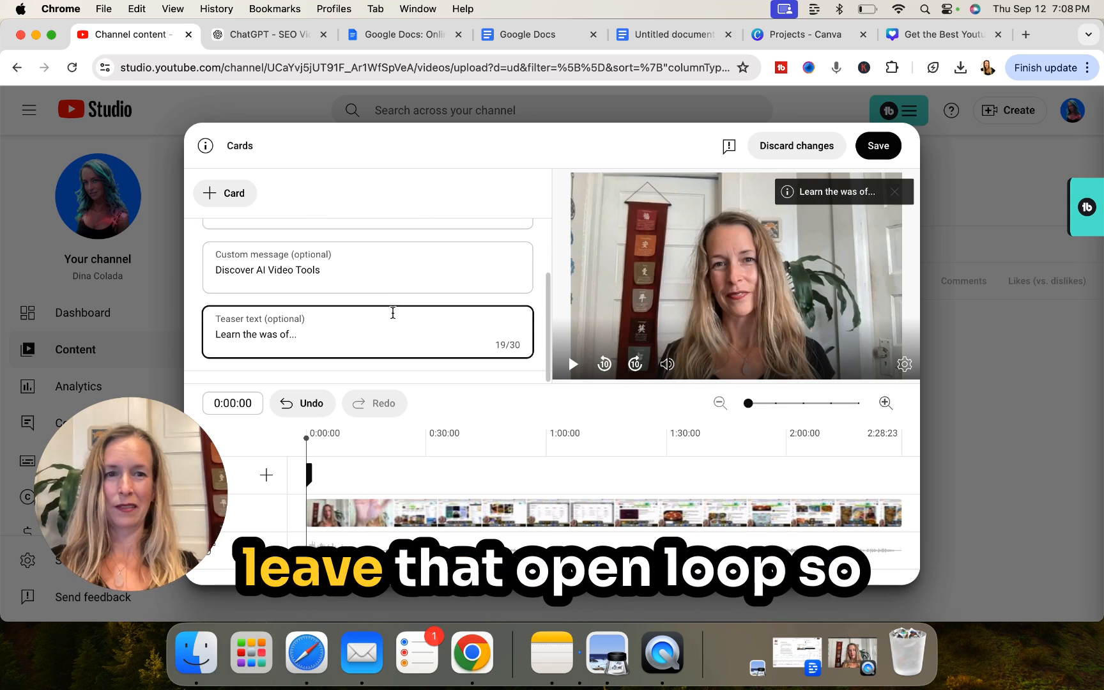
pyautogui.click(877, 147)
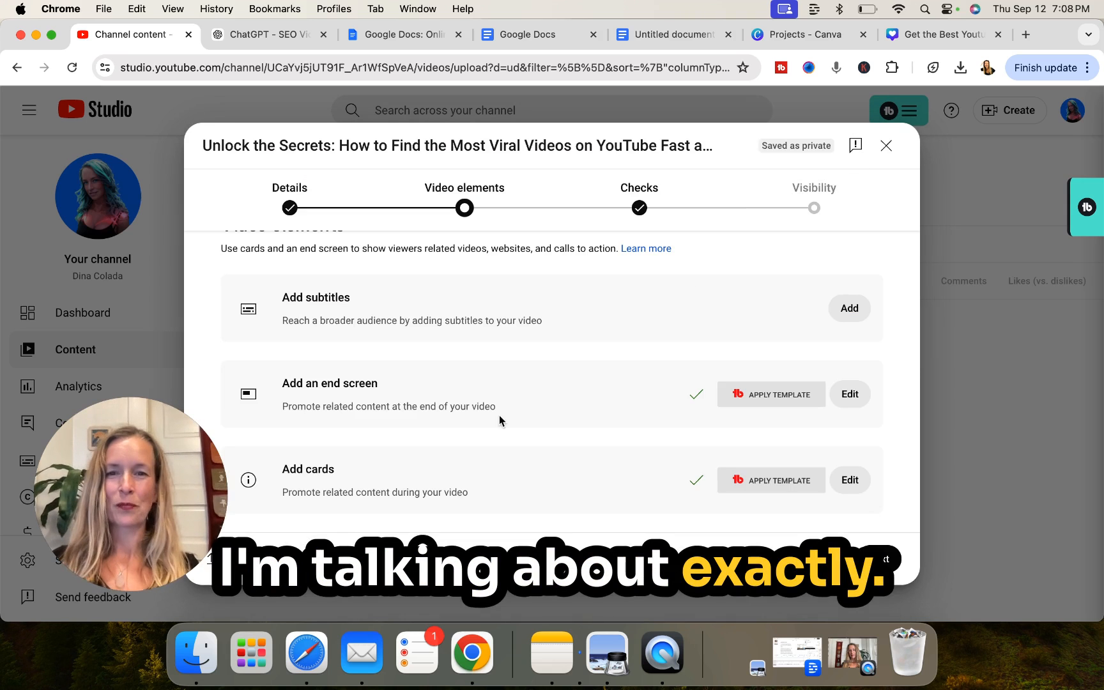
# Proceed past the video elements and copyright checks to the visibility settings.
pyautogui.click(874, 564)
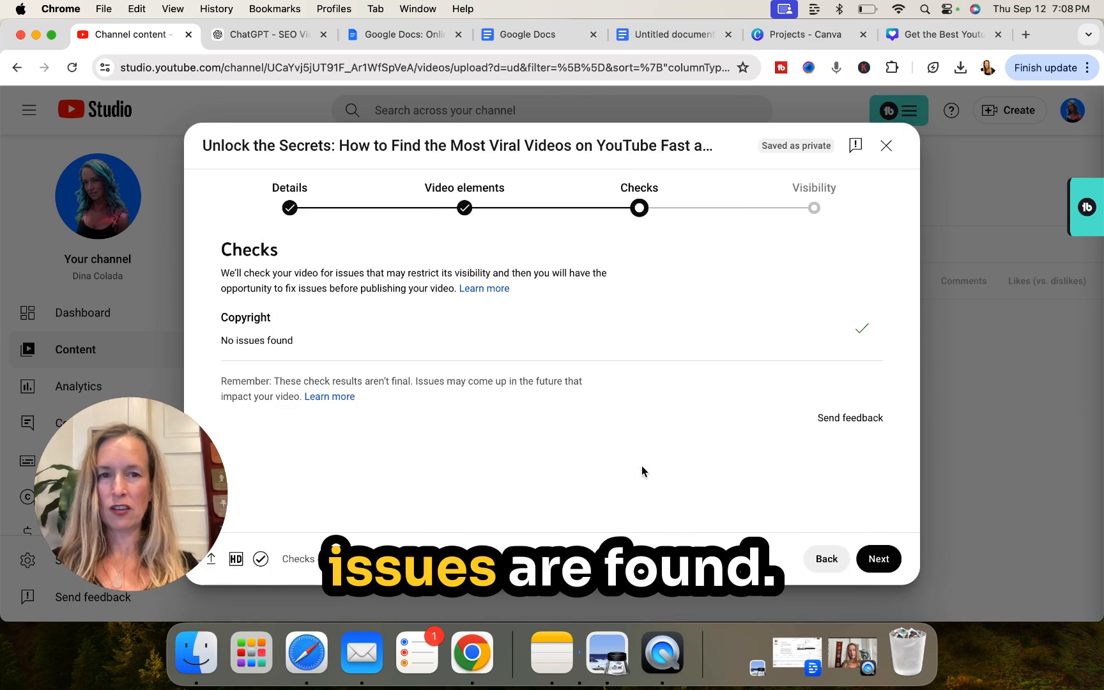
pyautogui.click(878, 559)
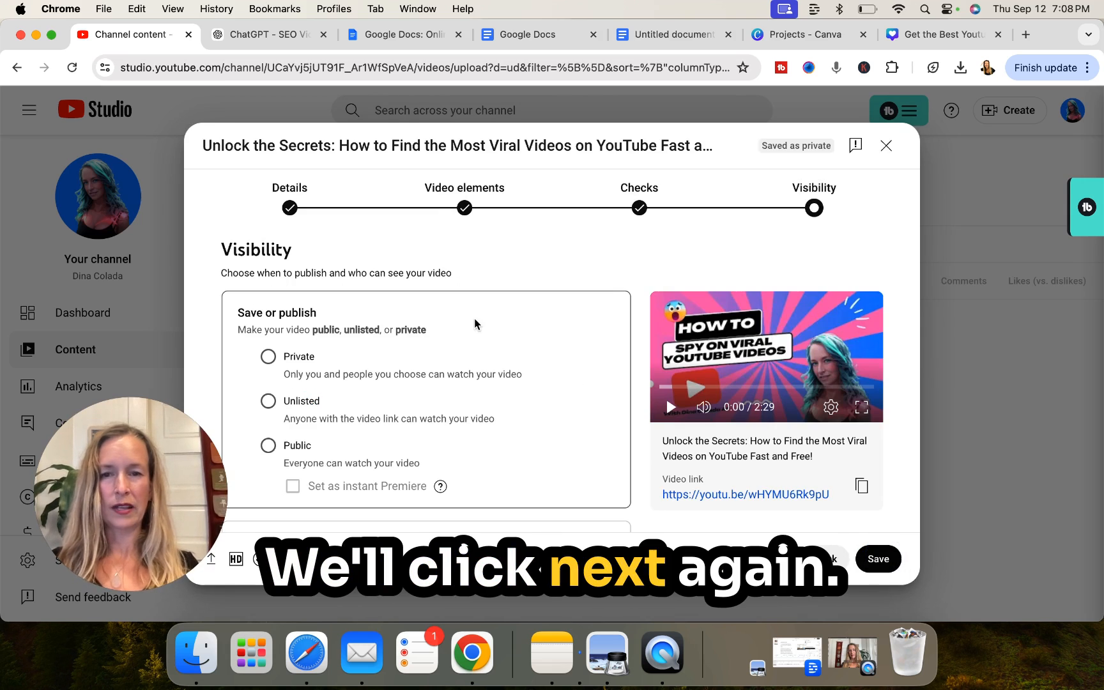
pyautogui.scroll(-2, 475, 324)
pyautogui.scroll(2, 475, 324)
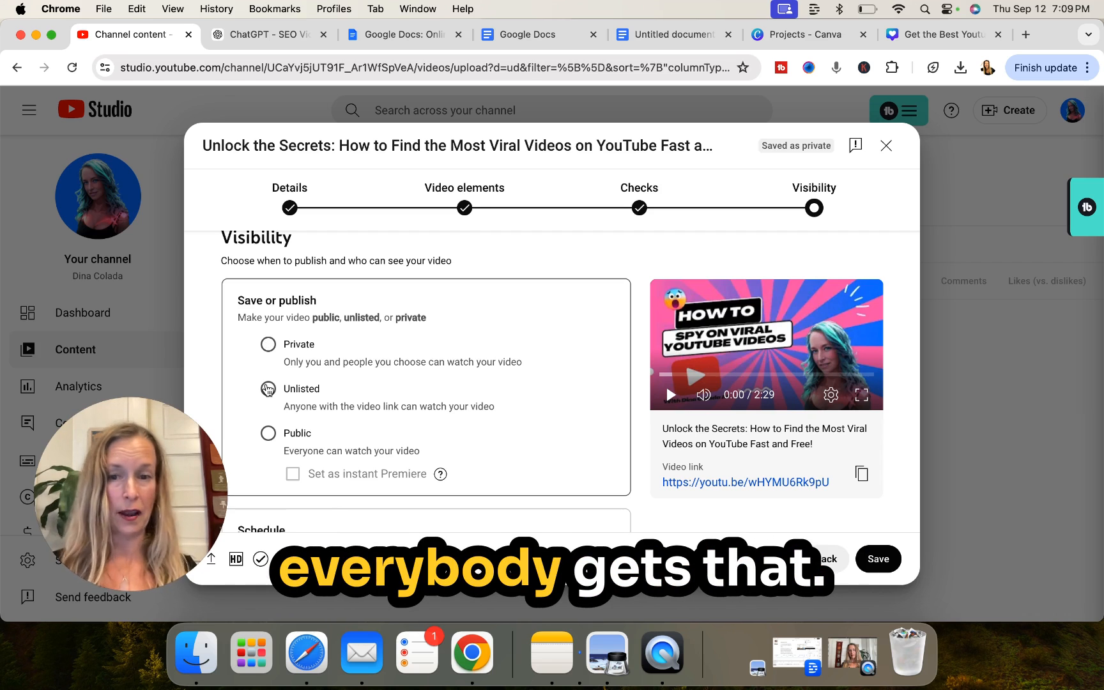
# Set the video's visibility to Public and view the help for the instant Premiere option.
pyautogui.scroll(-3, 354, 407)
pyautogui.click(269, 371)
pyautogui.scroll(-2, 440, 373)
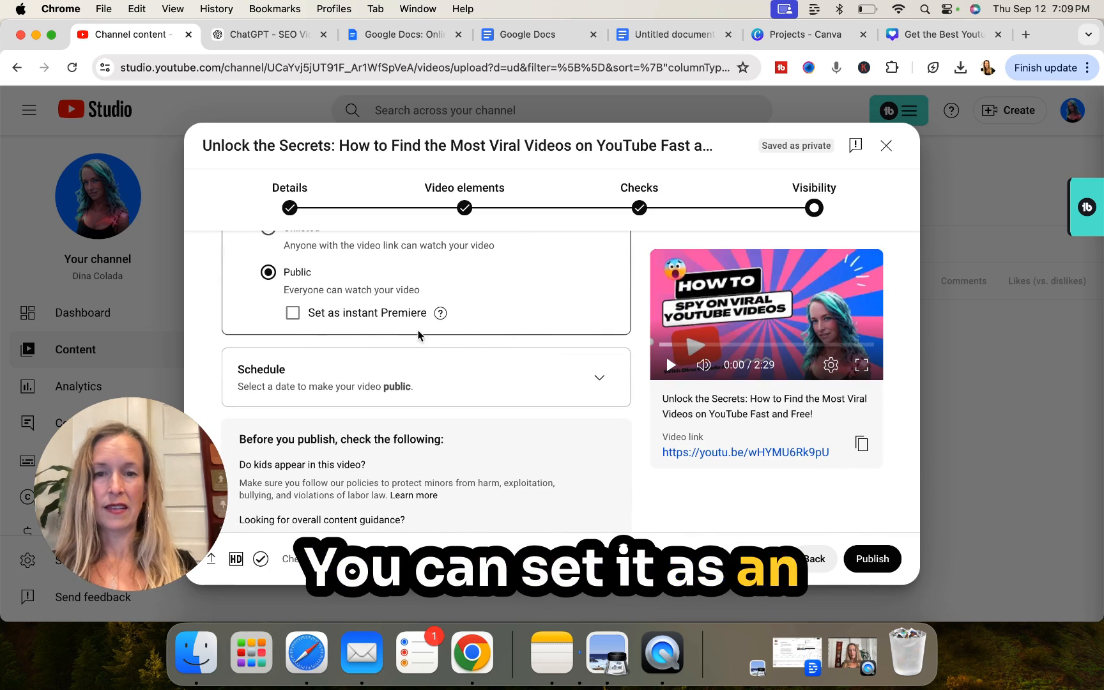
pyautogui.moveTo(442, 315)
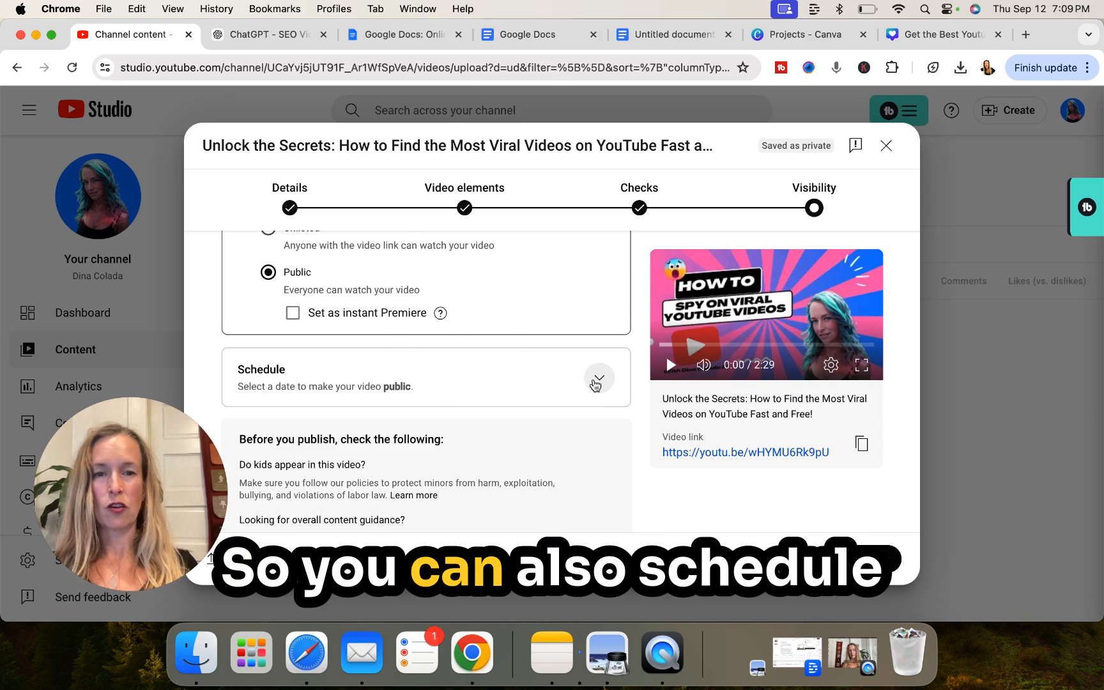
pyautogui.click(597, 378)
pyautogui.scroll(5, 510, 373)
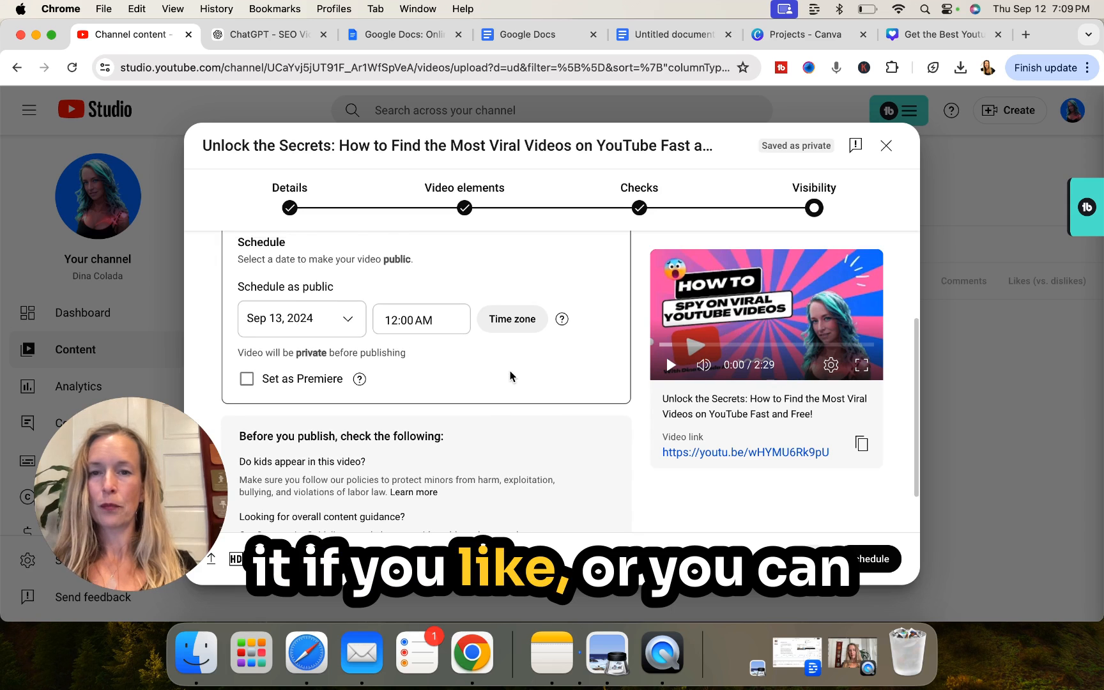
pyautogui.scroll(-4, 510, 372)
pyautogui.scroll(4, 510, 371)
pyautogui.click(426, 293)
pyautogui.scroll(-5, 328, 421)
pyautogui.scroll(-1, 336, 409)
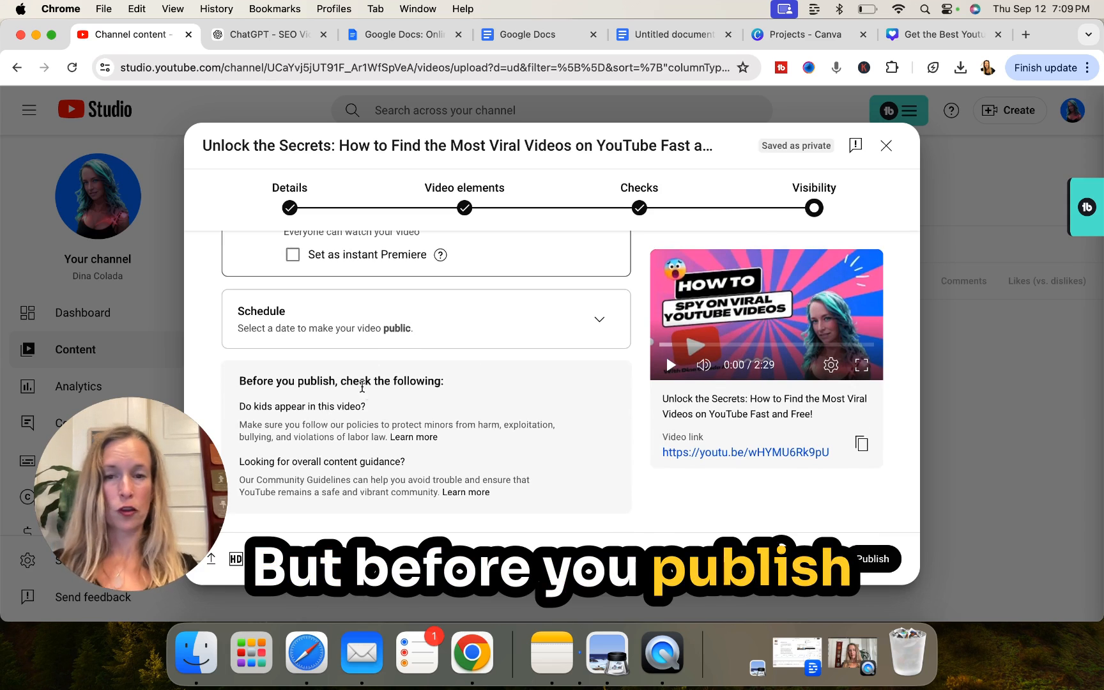
pyautogui.scroll(2, 486, 441)
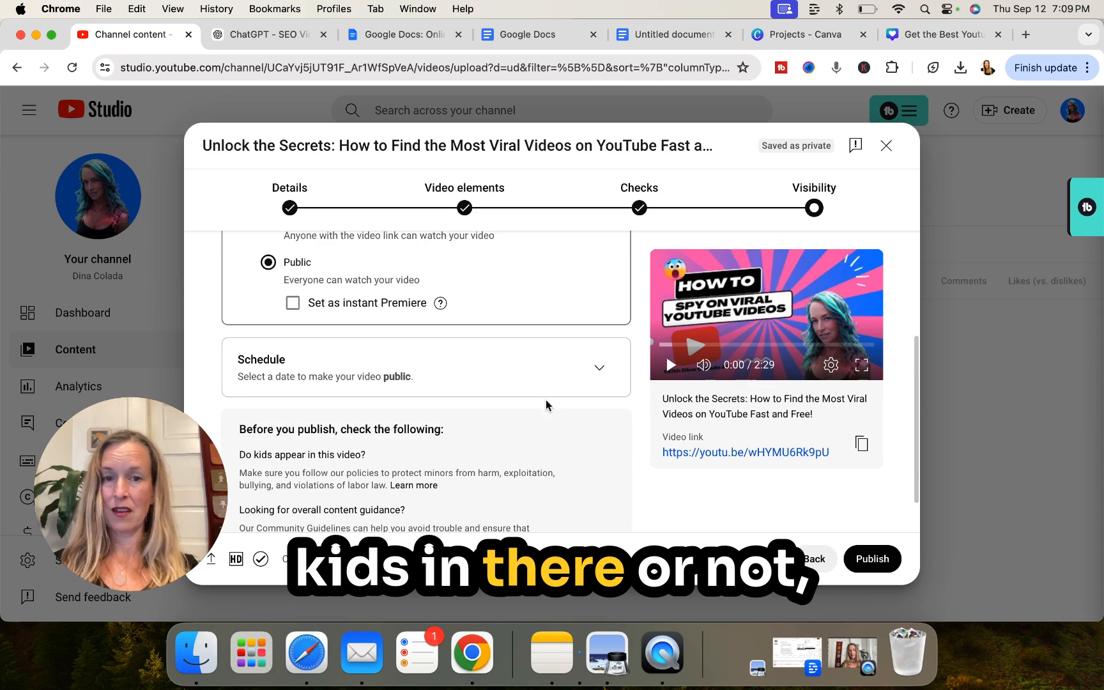
# Set the video to go public on a schedule, on Sep 13, 2024 at 8:00 AM.
pyautogui.click(598, 362)
pyautogui.scroll(3, 511, 357)
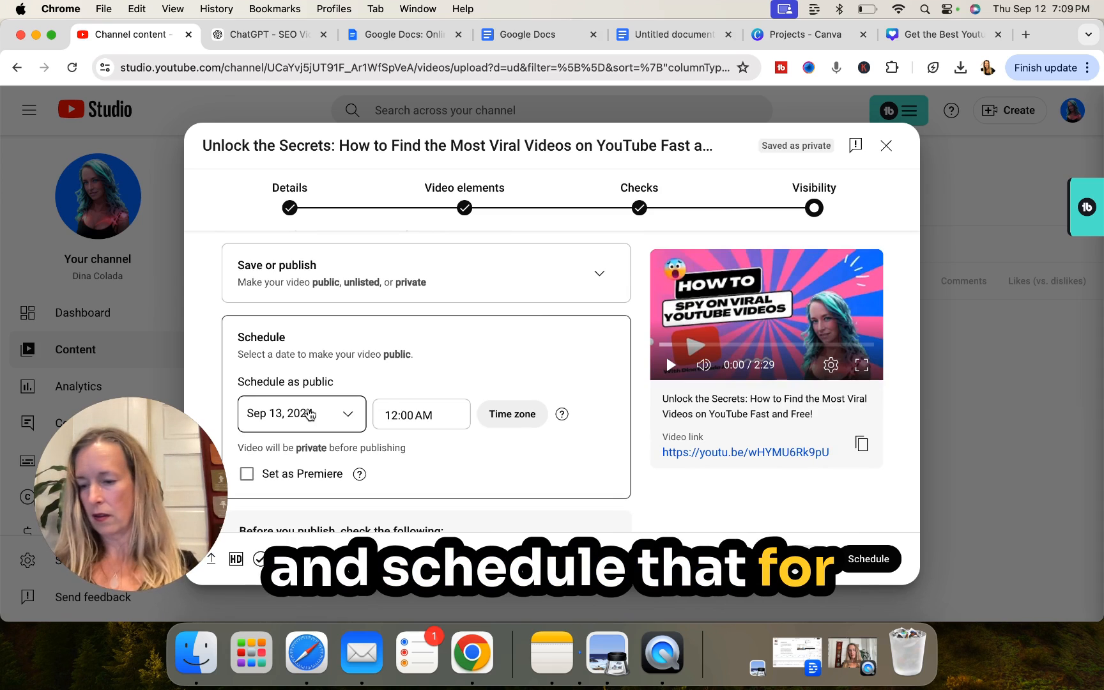
pyautogui.click(419, 417)
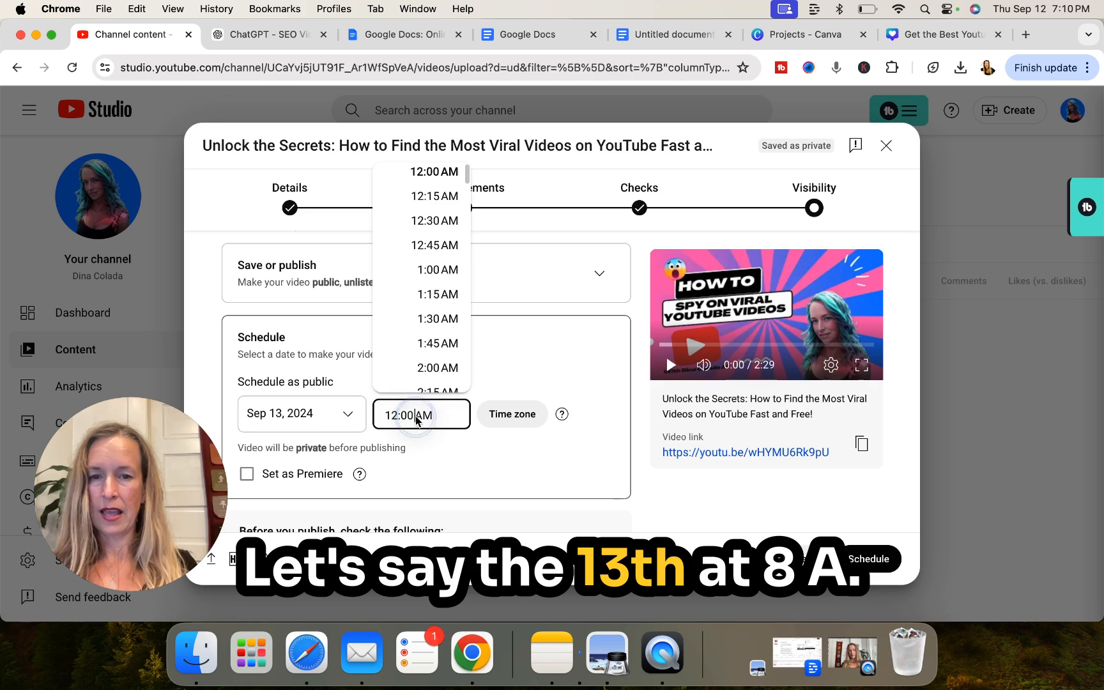
pyautogui.scroll(-7, 432, 302)
pyautogui.scroll(-14, 432, 302)
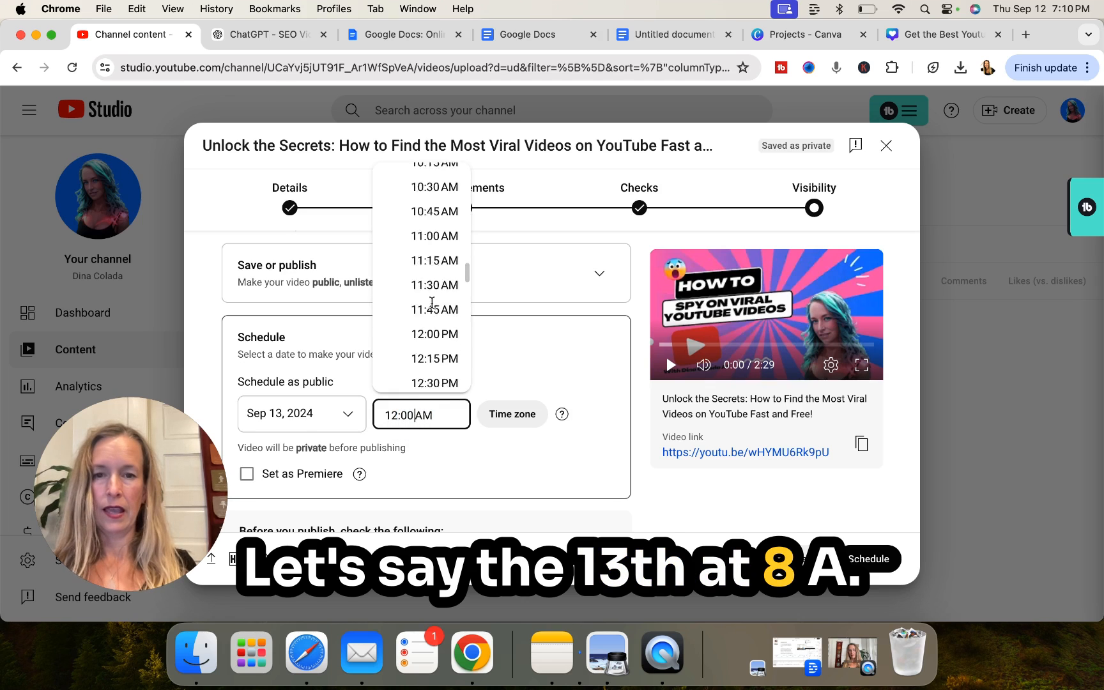
pyautogui.scroll(11, 433, 307)
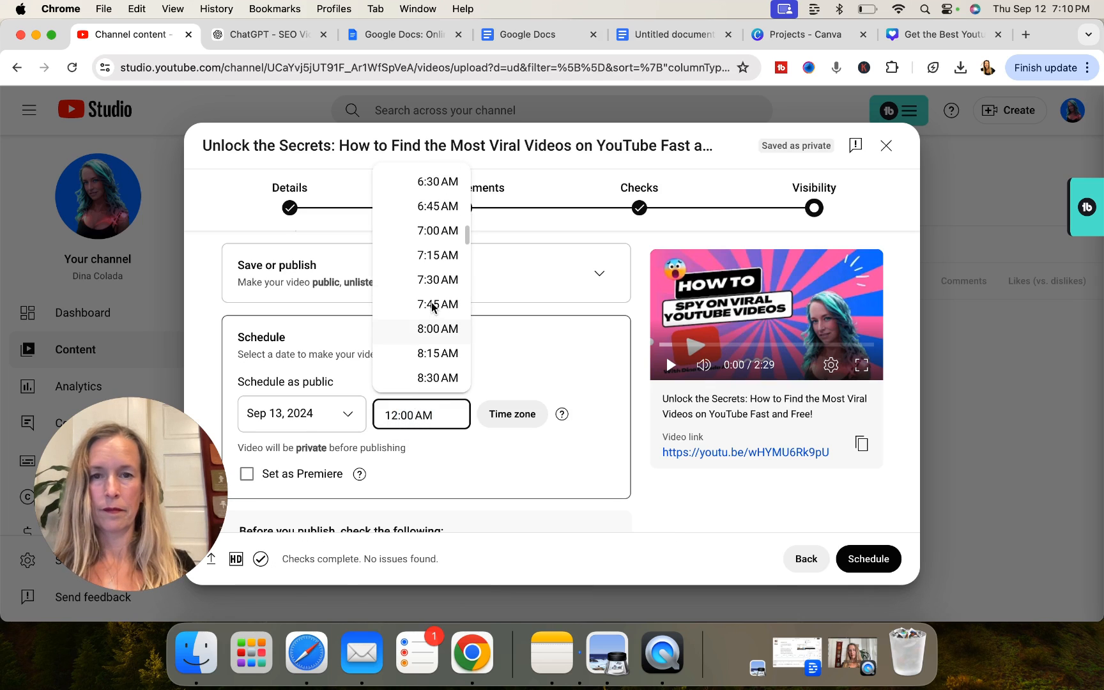
pyautogui.click(433, 313)
pyautogui.scroll(-2, 428, 330)
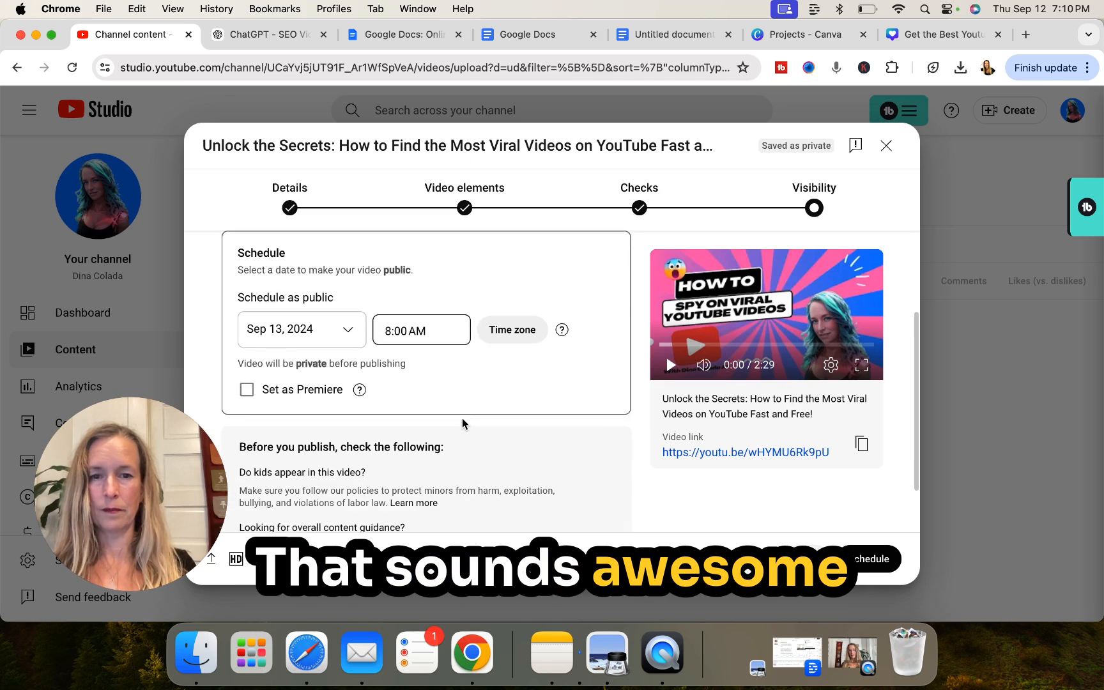
# Set the schedule's time zone to New York (GMT-04:00) and schedule the video.
pyautogui.click(505, 328)
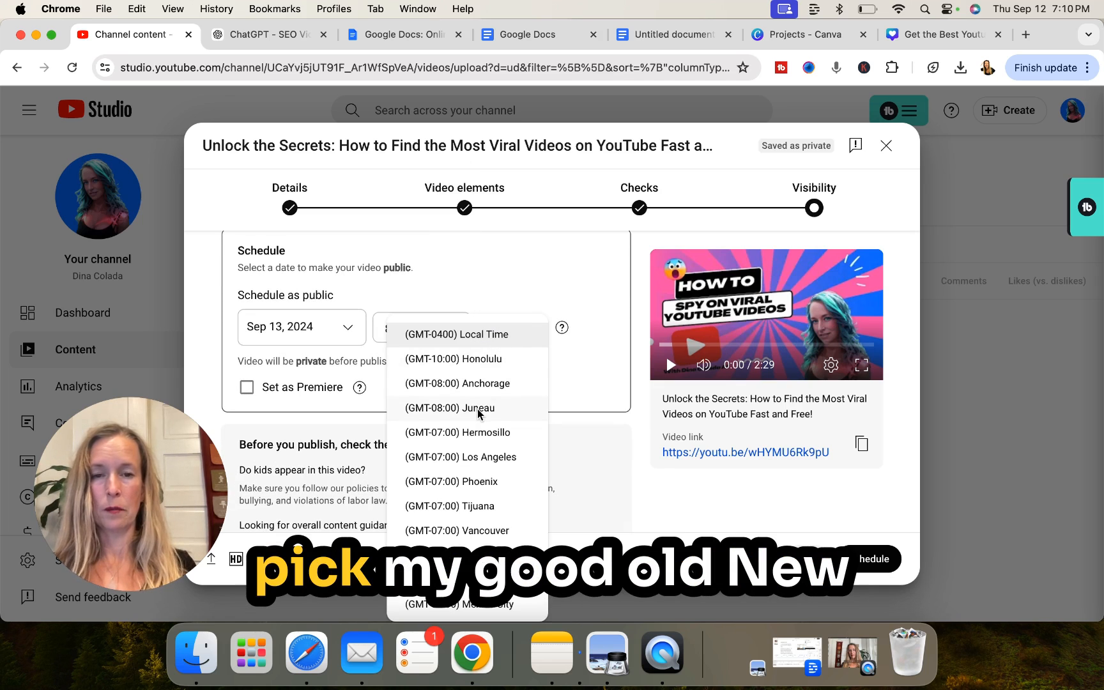
pyautogui.scroll(-8, 476, 414)
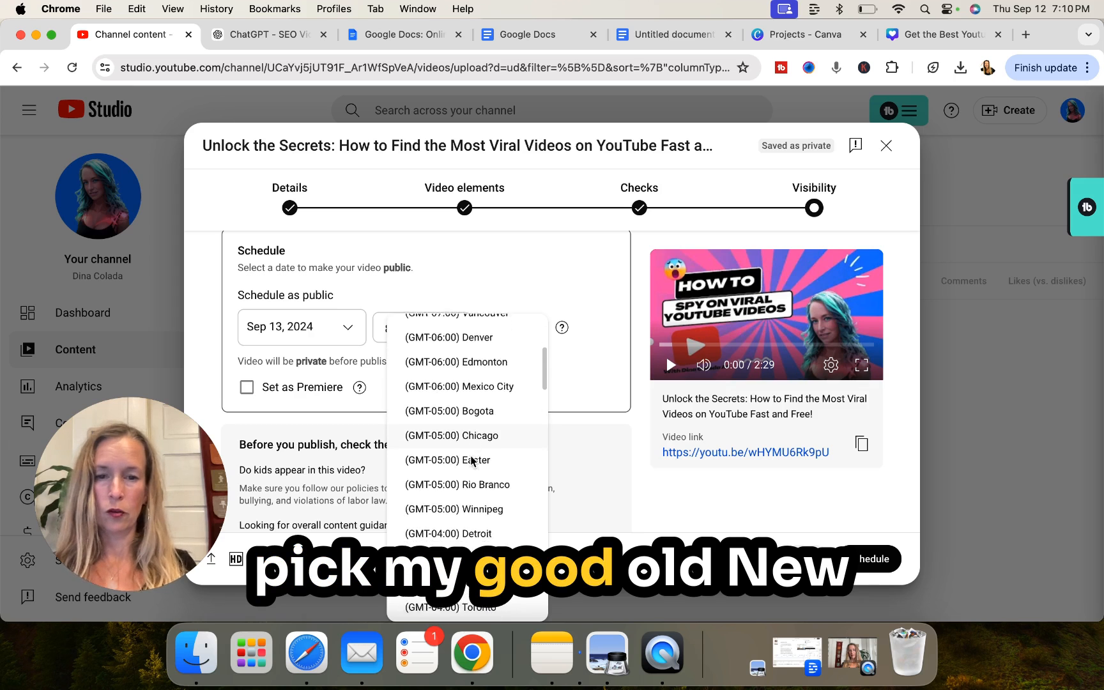
pyautogui.scroll(-3, 471, 460)
pyautogui.click(471, 450)
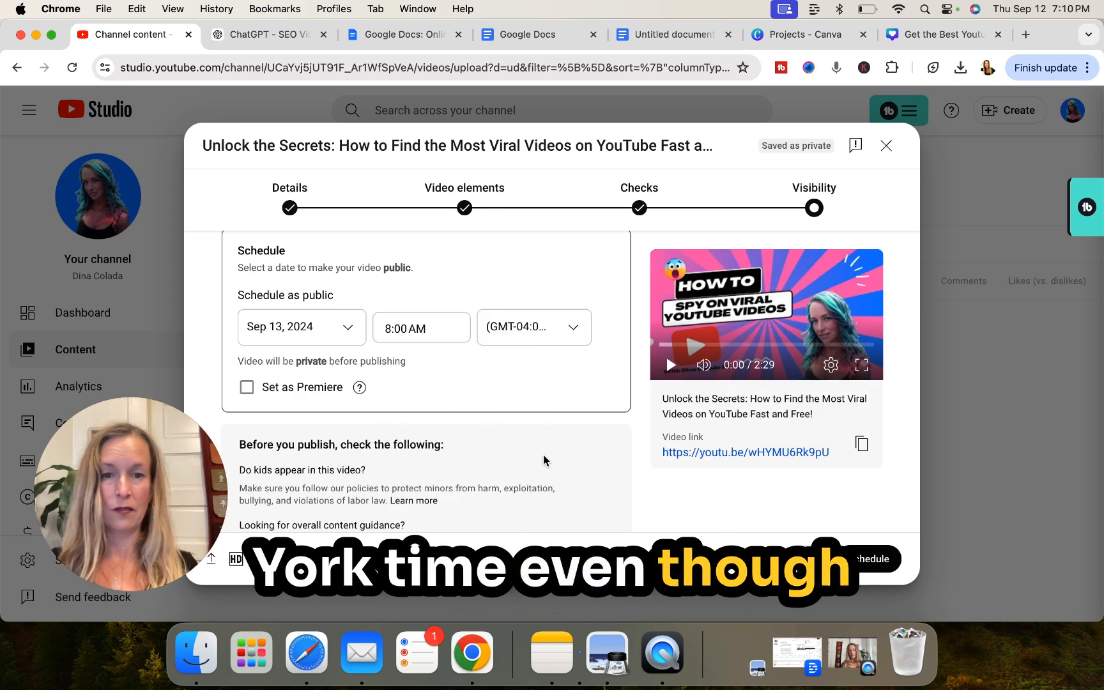
pyautogui.scroll(-2, 546, 460)
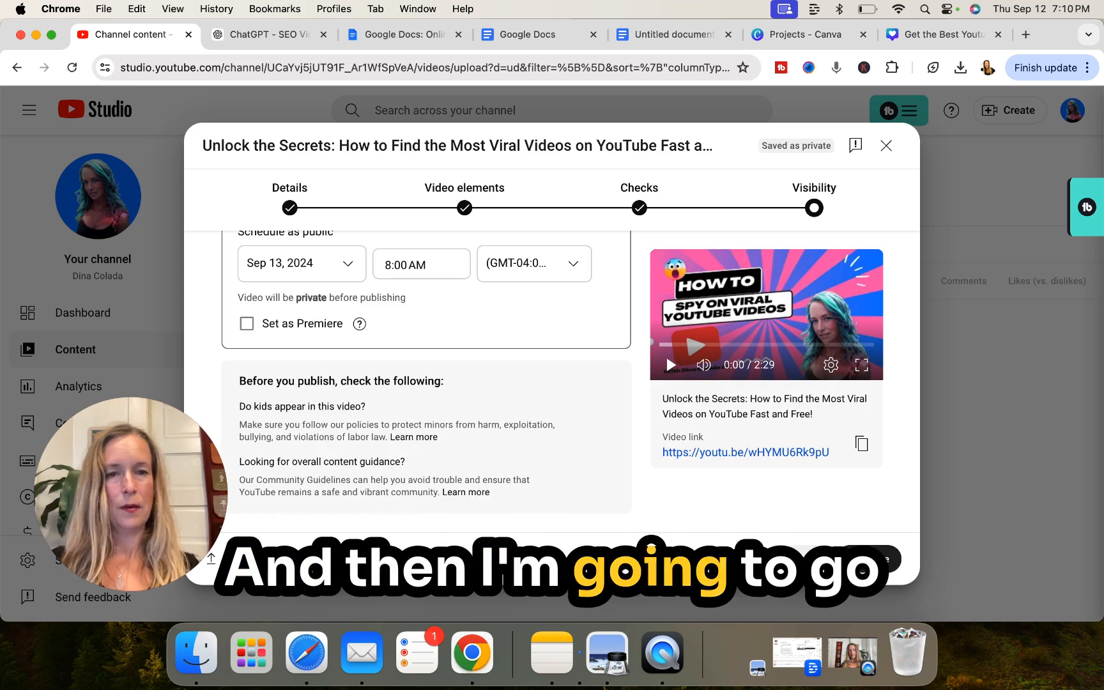
pyautogui.click(877, 557)
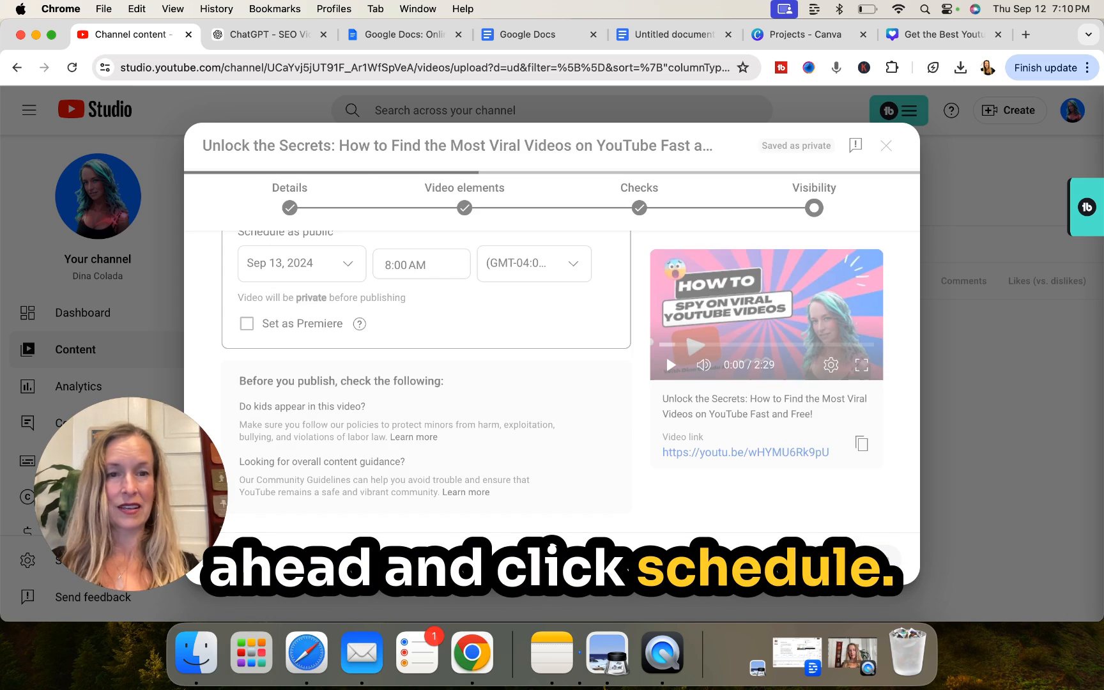